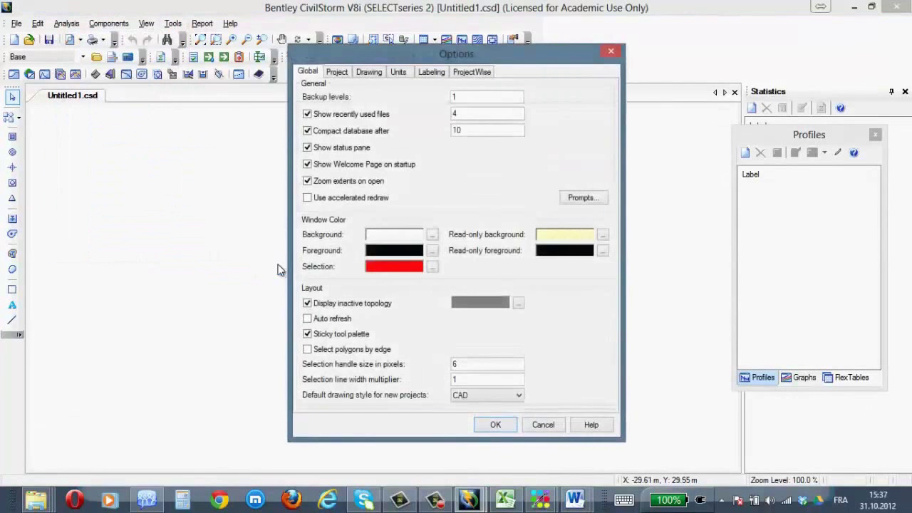
# - Set the default unit system for new projects to System International in the options and apply it
pyautogui.click(397, 72)
pyautogui.click(526, 107)
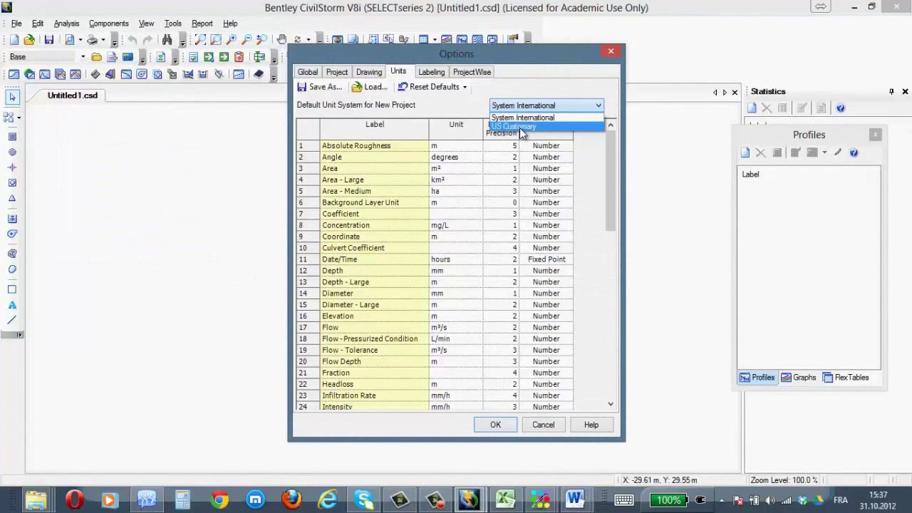
pyautogui.click(521, 127)
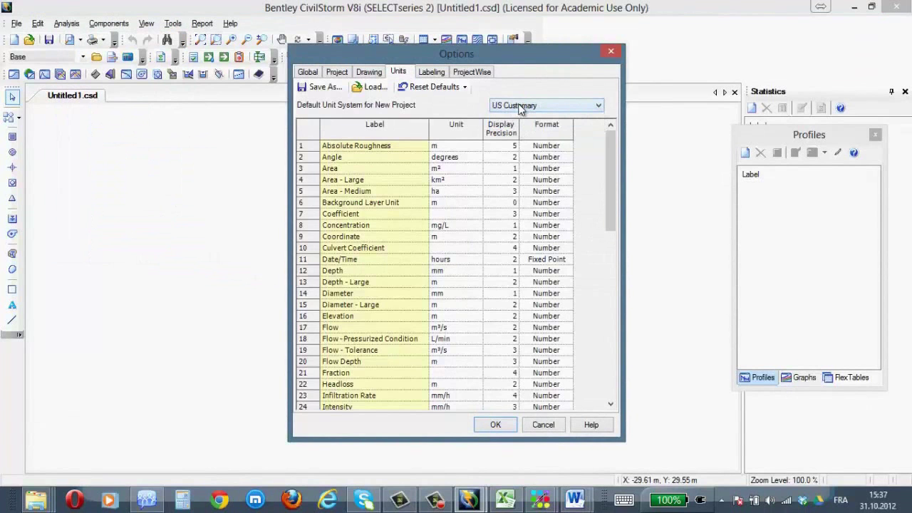
pyautogui.click(541, 107)
pyautogui.click(530, 116)
pyautogui.click(495, 426)
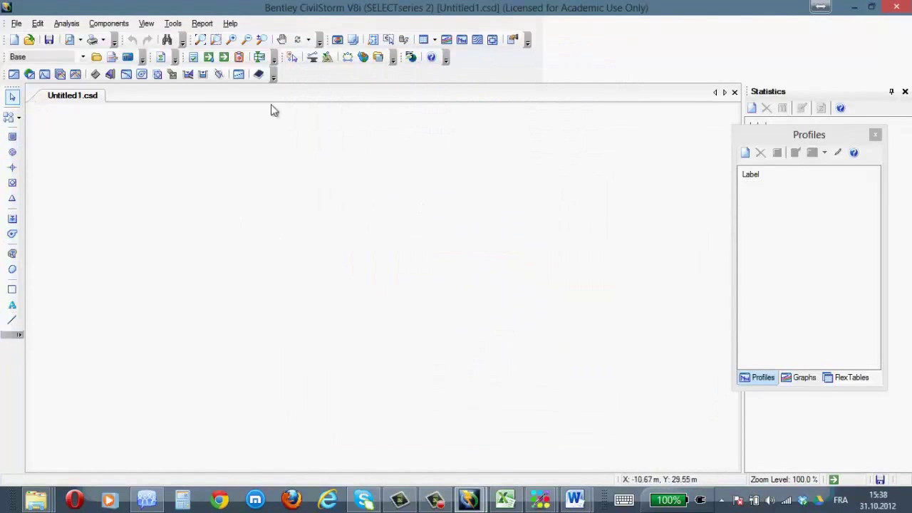
pyautogui.click(38, 23)
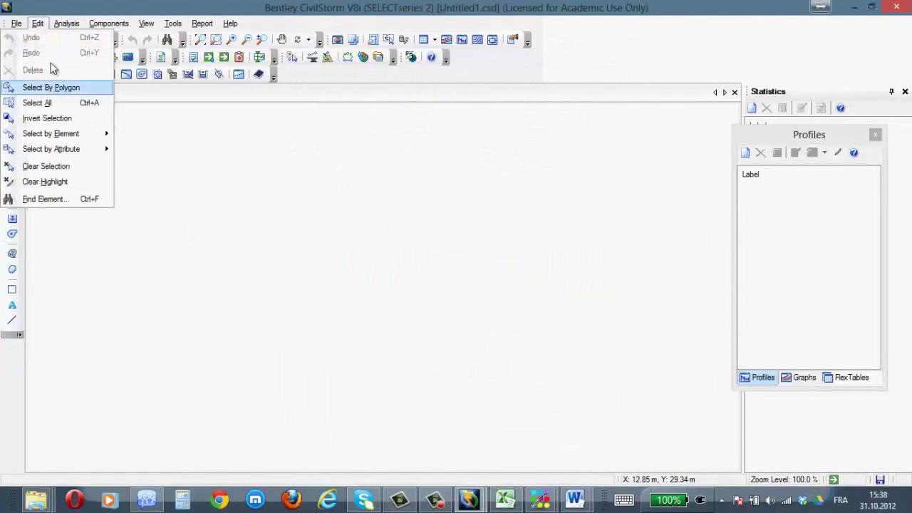
pyautogui.click(67, 24)
pyautogui.click(67, 23)
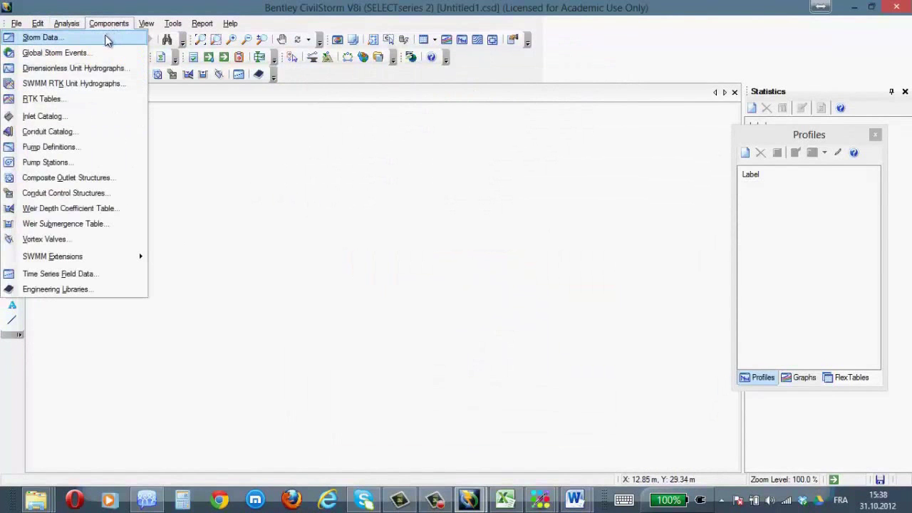
pyautogui.press('Right')
pyautogui.press('Right')
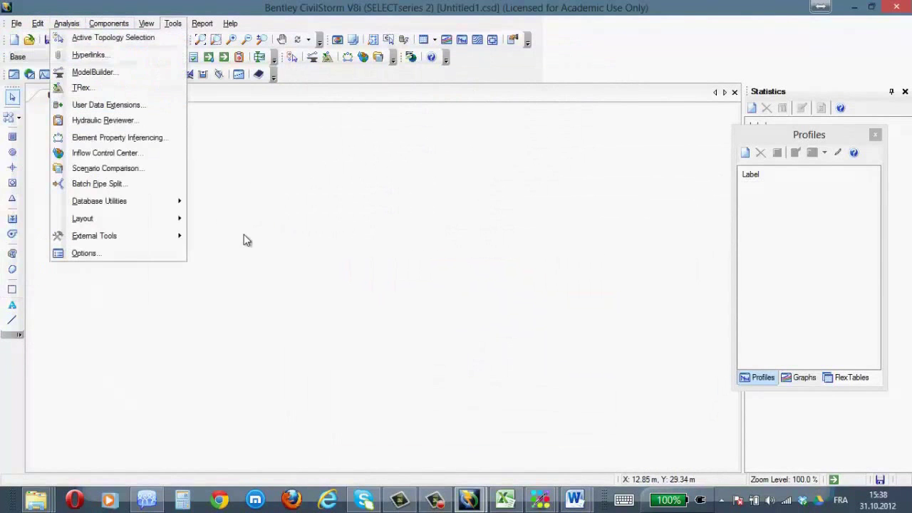
pyautogui.click(294, 218)
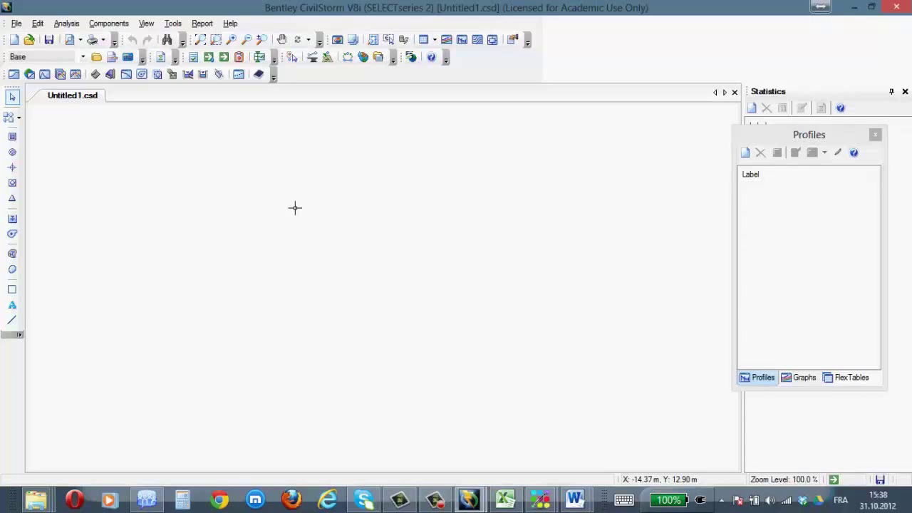
pyautogui.click(295, 208)
pyautogui.click(391, 293)
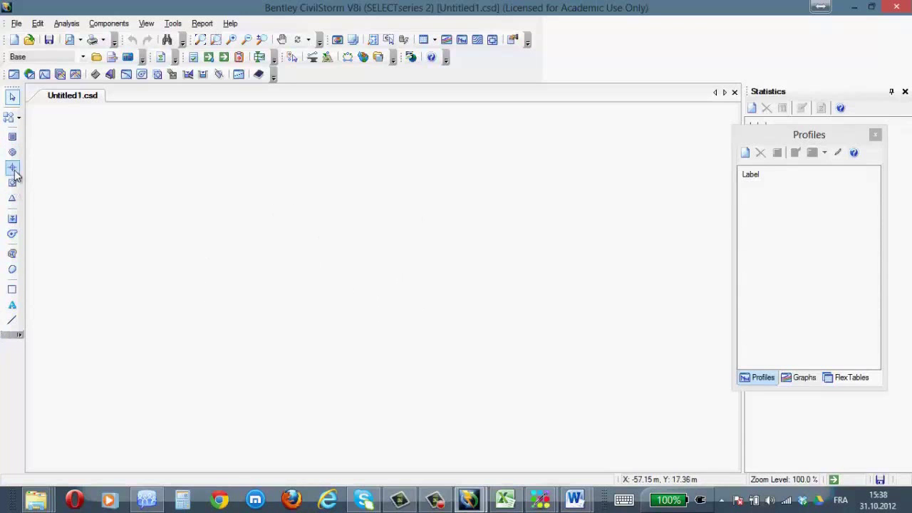
# - Draw a five-sided catchment polygon in the eastern half of the drawing
pyautogui.click(12, 255)
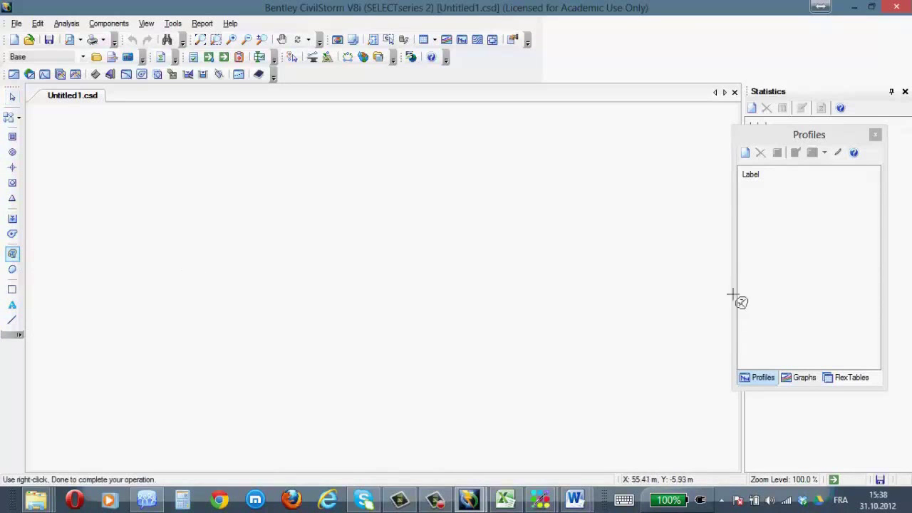
pyautogui.click(554, 211)
pyautogui.click(597, 250)
pyautogui.click(558, 316)
pyautogui.click(475, 298)
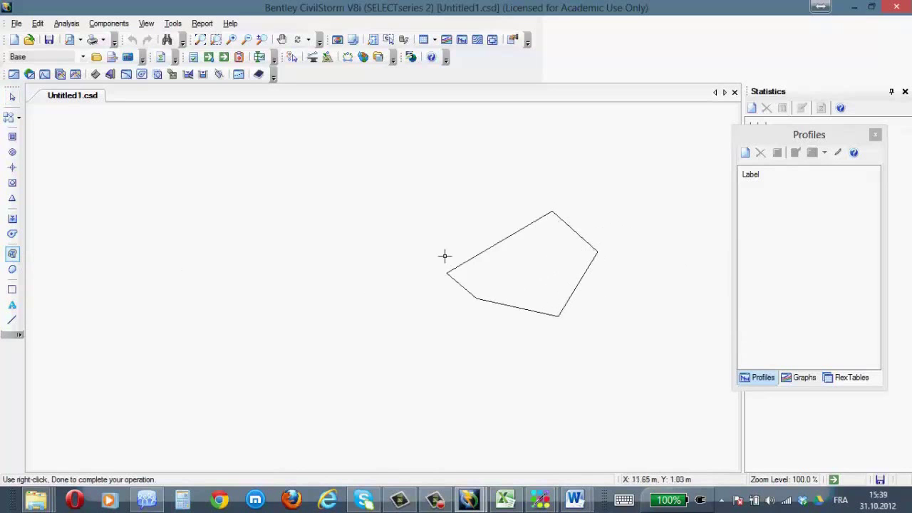
pyautogui.rightClick(456, 228)
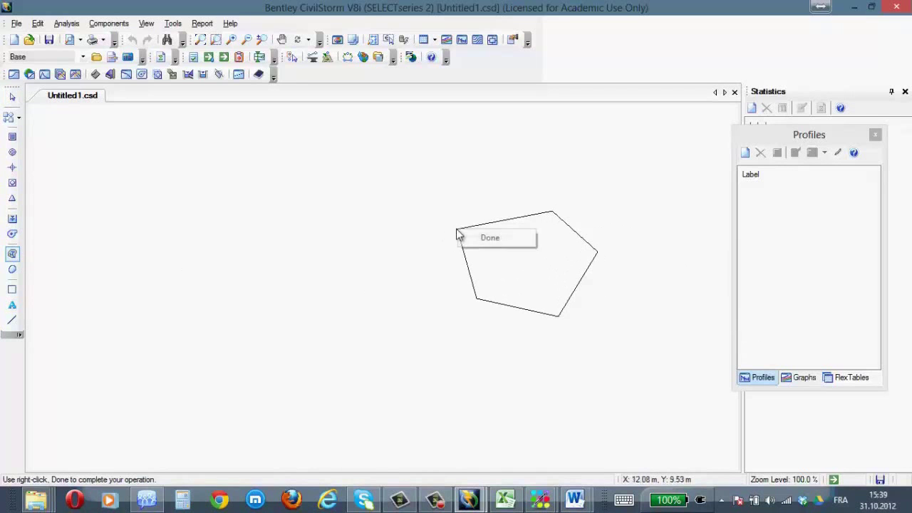
pyautogui.click(485, 238)
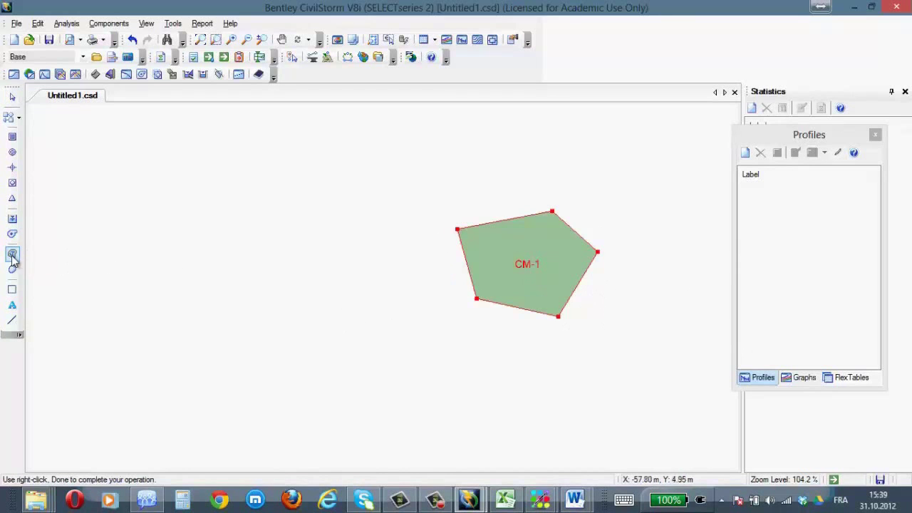
# - Draw a nine-vertex second catchment west of CM-1, sharing CM-1's western edge
pyautogui.click(476, 299)
pyautogui.click(353, 347)
pyautogui.click(280, 271)
pyautogui.click(154, 225)
pyautogui.click(217, 206)
pyautogui.click(312, 183)
pyautogui.click(365, 155)
pyautogui.click(411, 211)
pyautogui.click(457, 229)
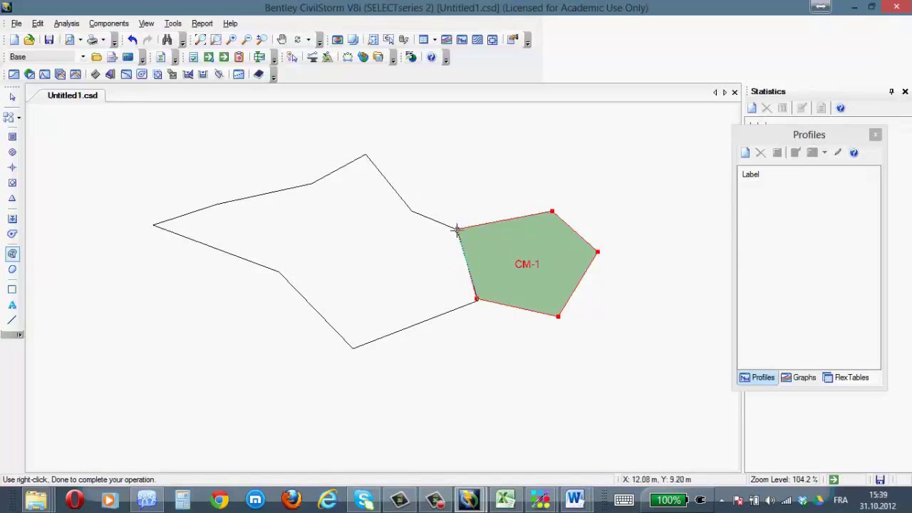
pyautogui.rightClick(458, 233)
pyautogui.click(488, 240)
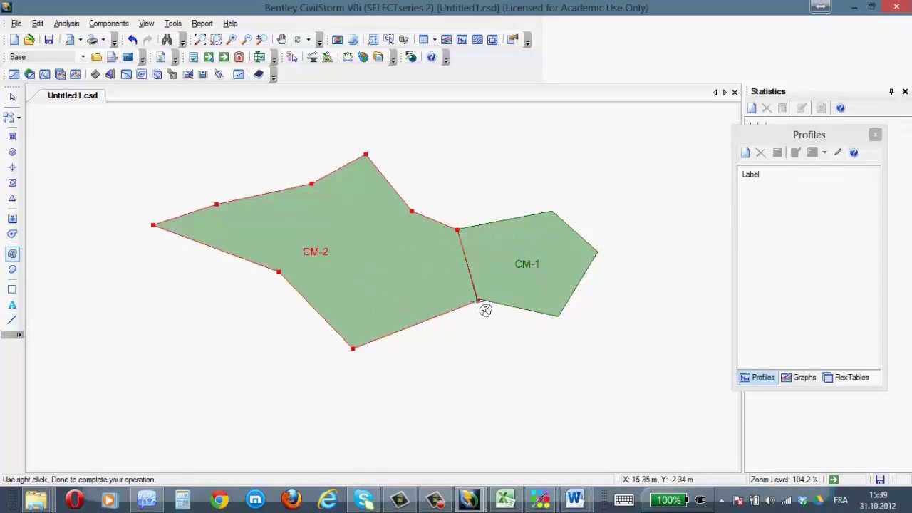
# - Draw a large third catchment southwest of CM-2, following CM-2's southwestern boundary through its shared vertices
pyautogui.click(352, 349)
pyautogui.click(351, 423)
pyautogui.click(256, 456)
pyautogui.click(166, 428)
pyautogui.click(100, 417)
pyautogui.click(68, 374)
pyautogui.click(68, 336)
pyautogui.click(87, 298)
pyautogui.click(74, 281)
pyautogui.click(91, 265)
pyautogui.click(124, 262)
pyautogui.click(125, 239)
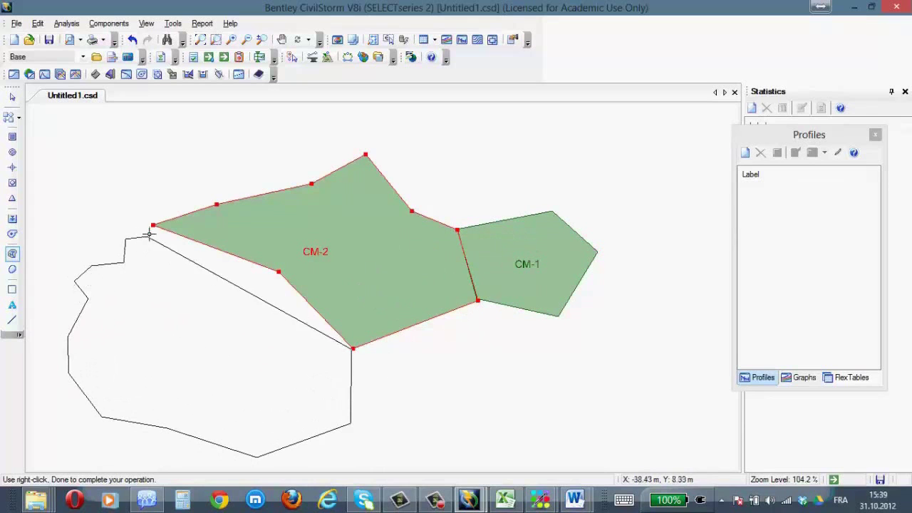
pyautogui.click(153, 225)
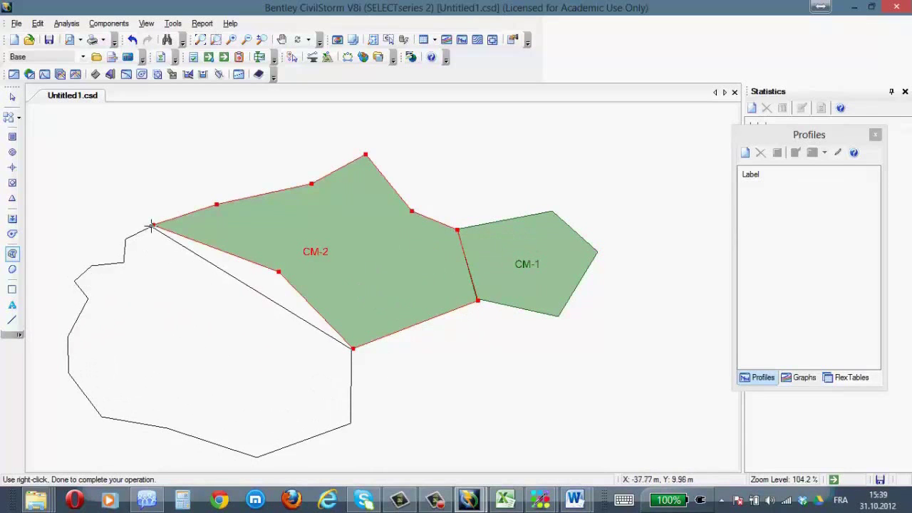
pyautogui.click(278, 272)
pyautogui.rightClick(278, 272)
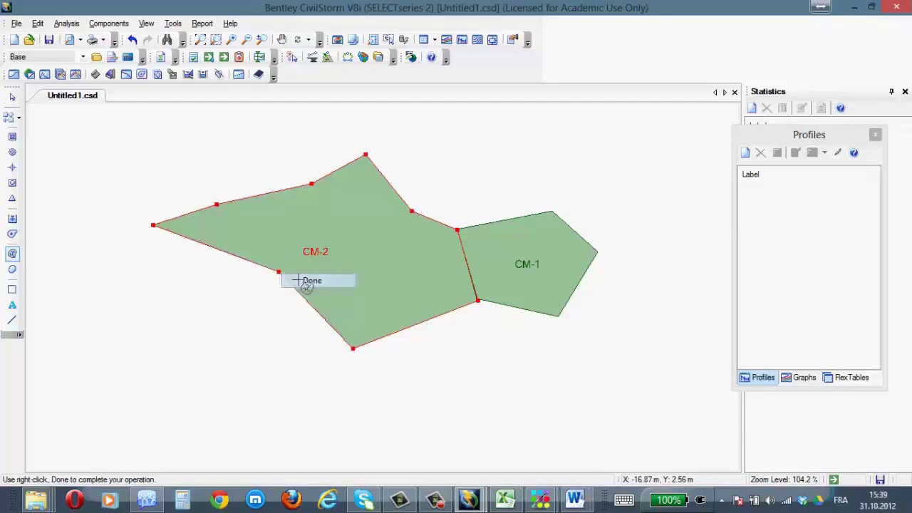
pyautogui.click(305, 282)
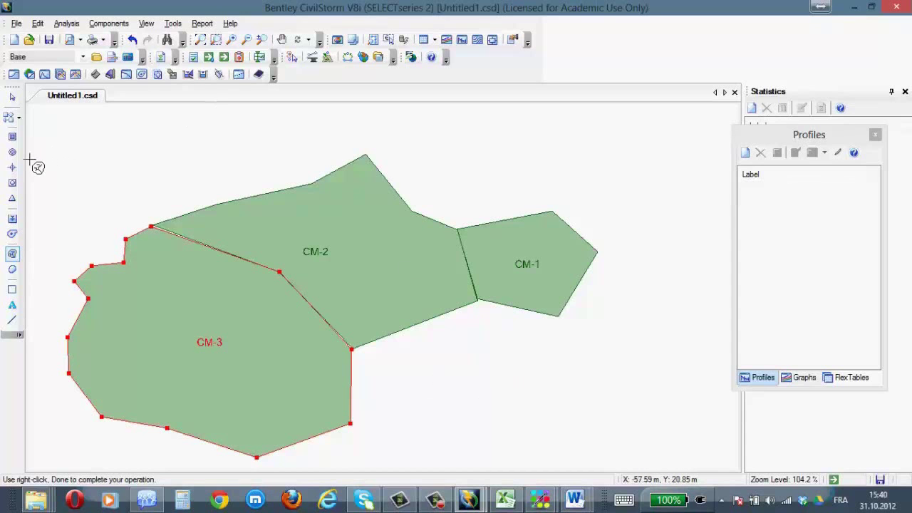
# - Lay out three connected conduits through four manholes, with two in CM-3, one in CM-2 and one in CM-1
pyautogui.click(18, 117)
pyautogui.click(43, 118)
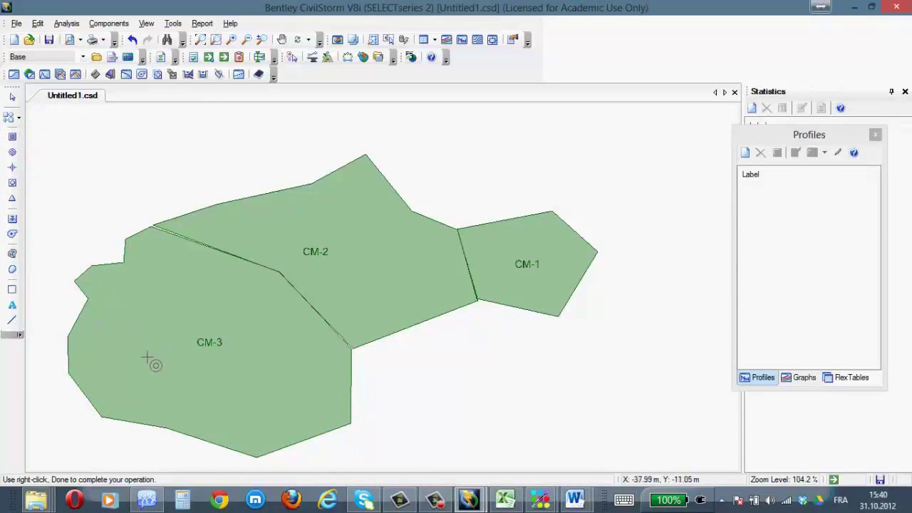
pyautogui.click(134, 364)
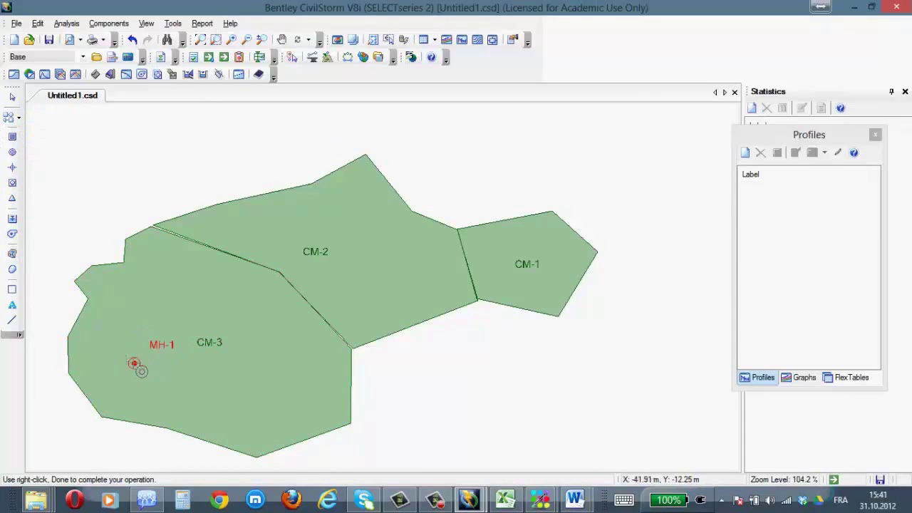
pyautogui.click(257, 306)
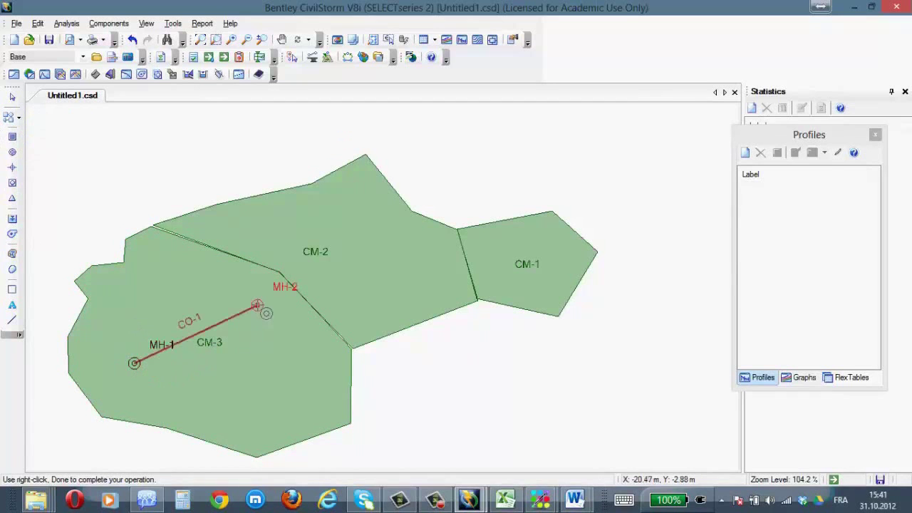
pyautogui.click(382, 263)
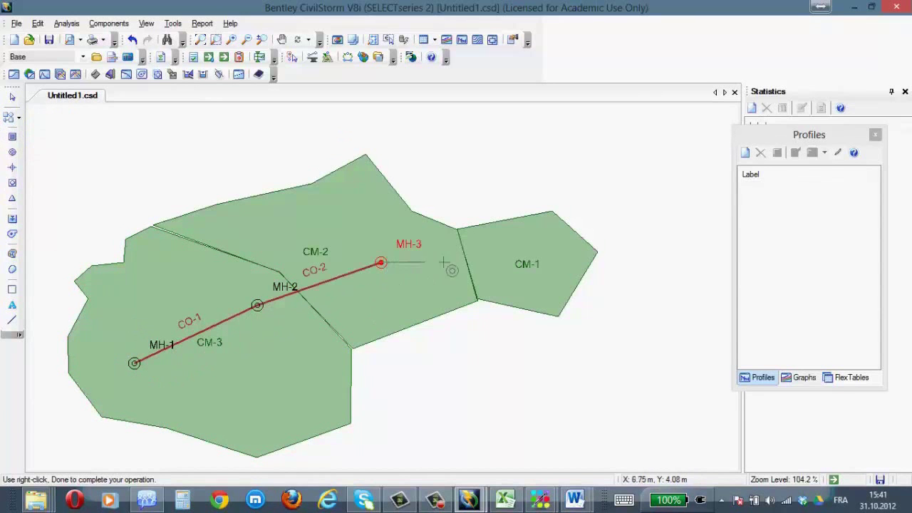
pyautogui.click(559, 249)
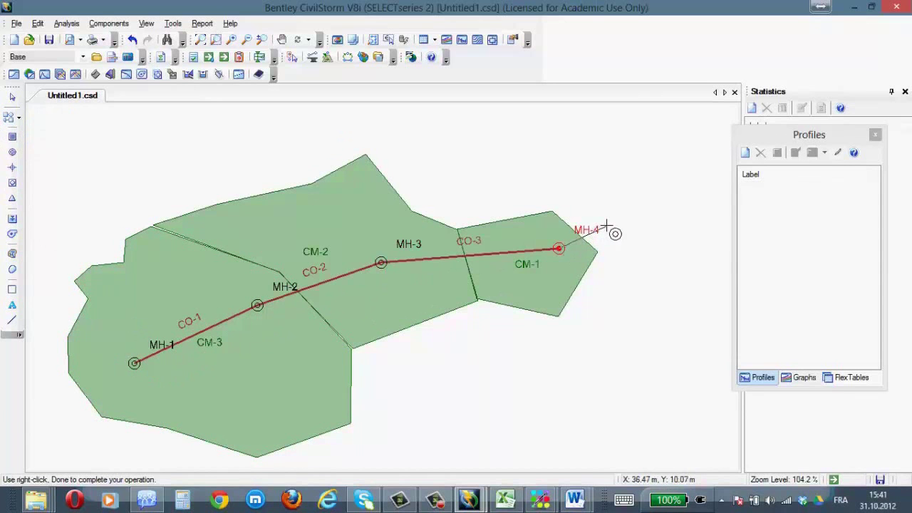
pyautogui.rightClick(607, 230)
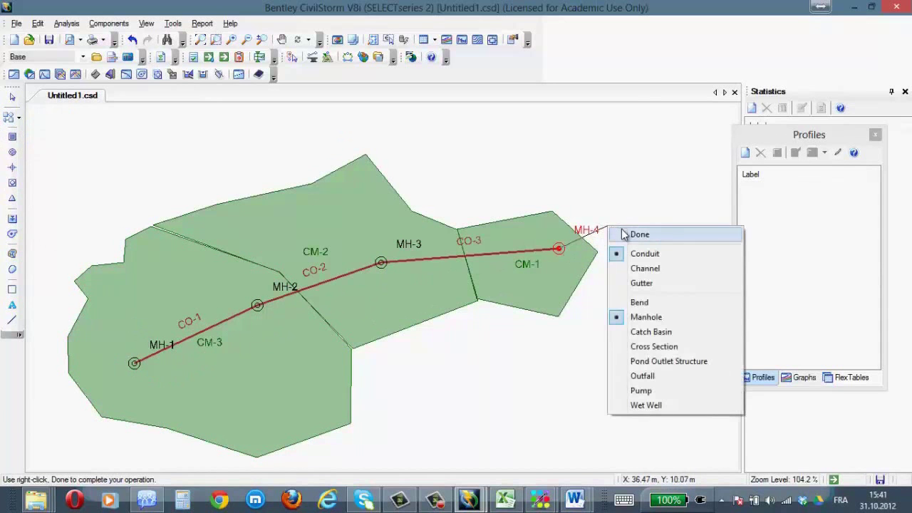
pyautogui.click(617, 234)
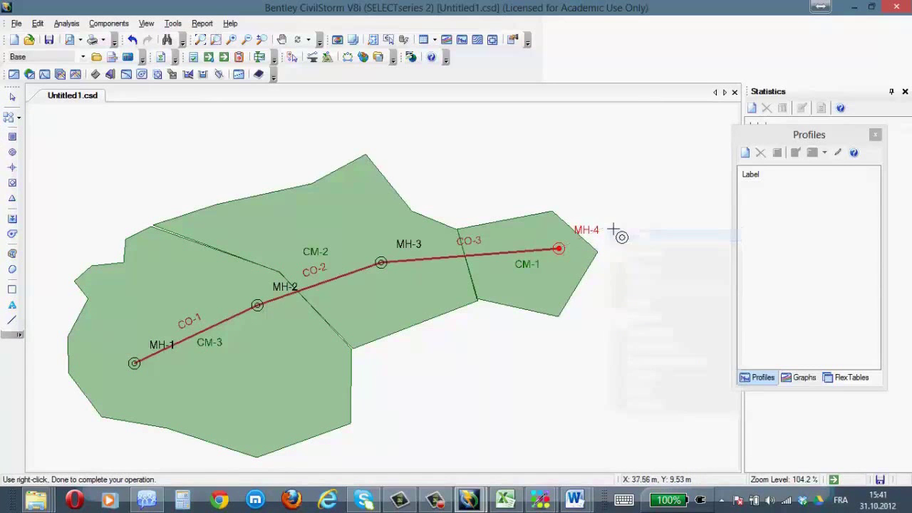
# - Add a conduit from MH-4 to a new manhole just northeast of CM-1 and morph that manhole into an outfall
pyautogui.click(563, 253)
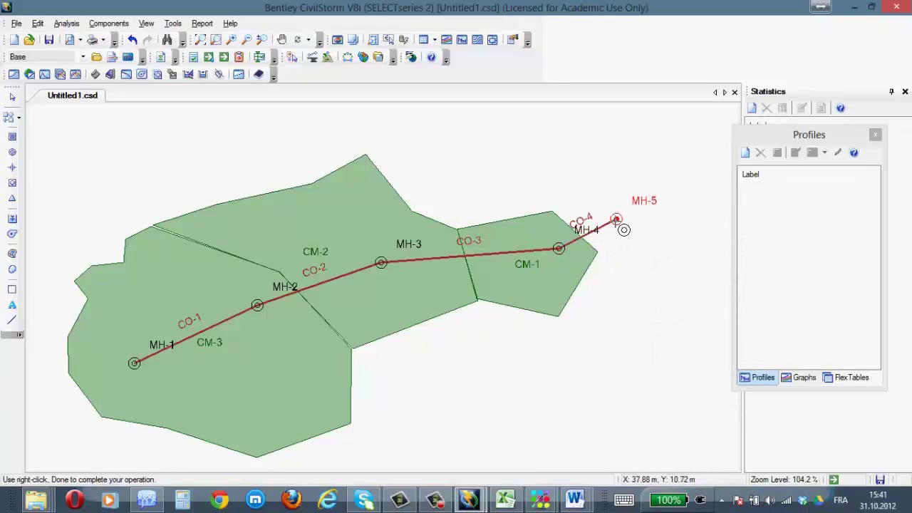
pyautogui.rightClick(617, 221)
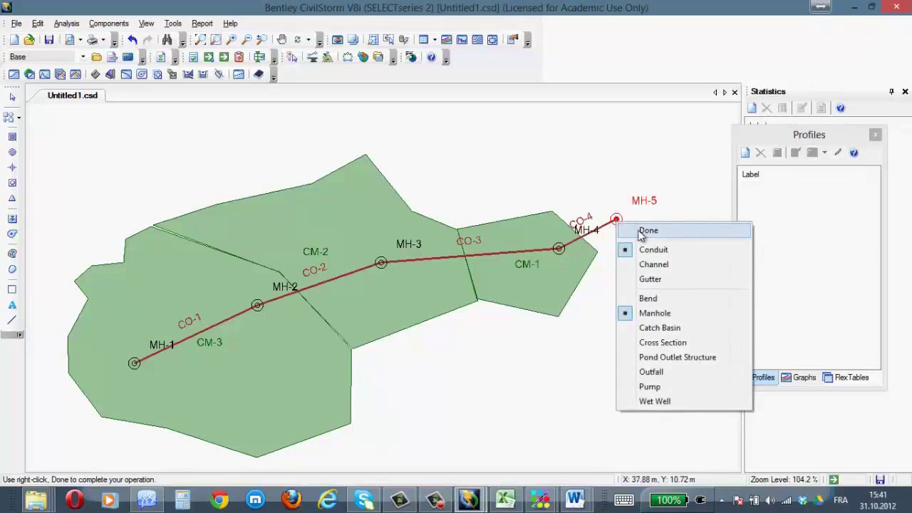
pyautogui.click(642, 230)
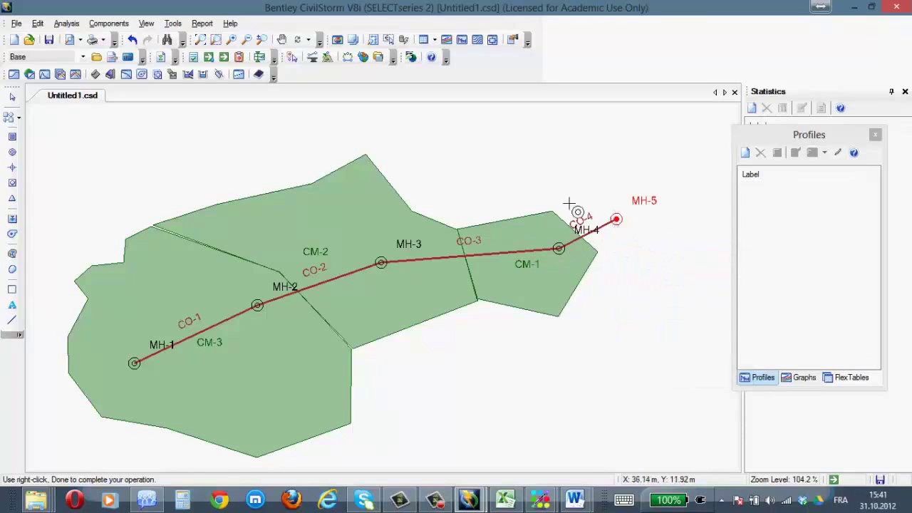
pyautogui.click(13, 202)
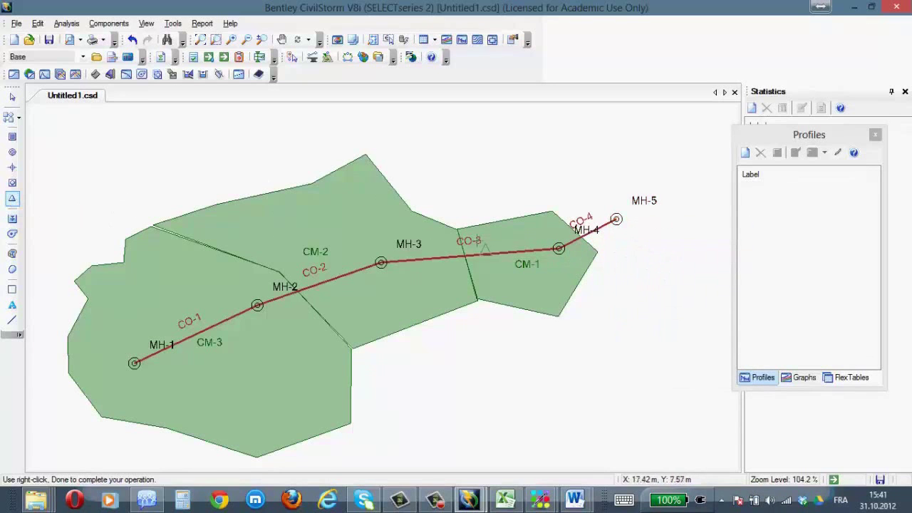
pyautogui.click(617, 221)
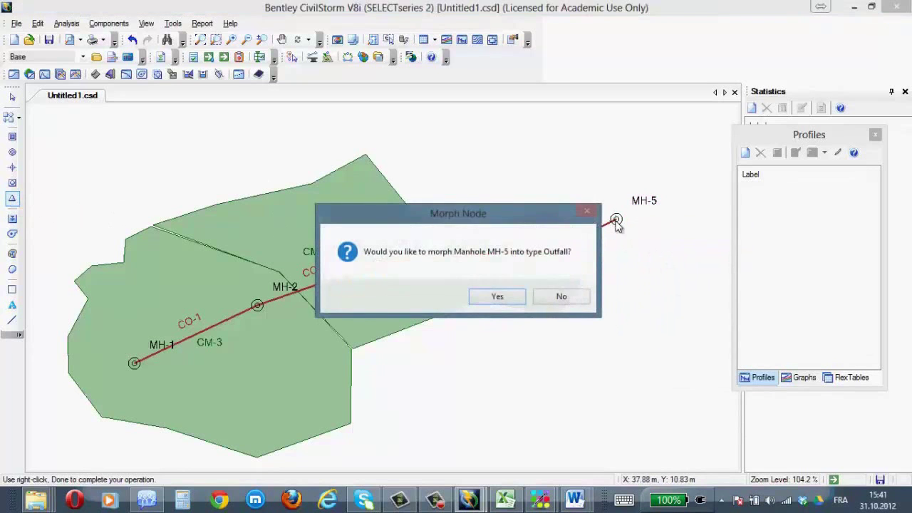
pyautogui.click(503, 297)
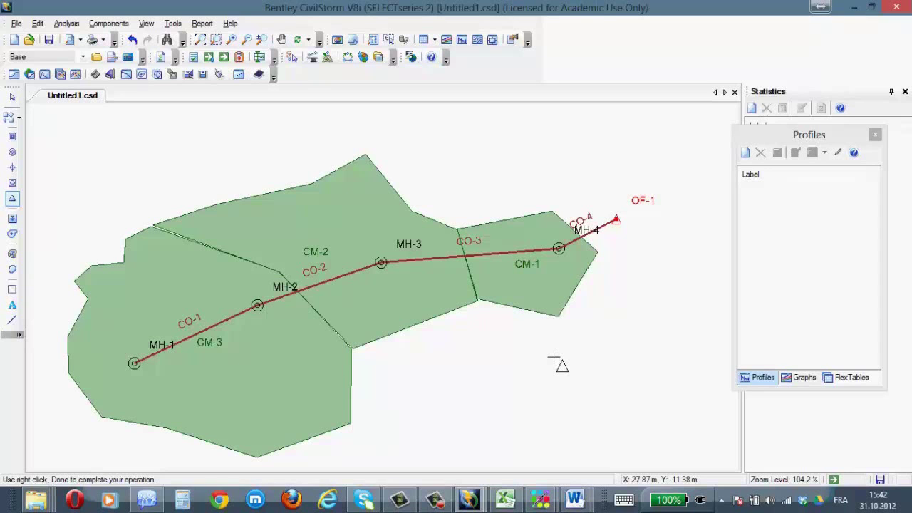
# - Add a conduit from a new manhole in the southern part of CM-3 to MH-2
pyautogui.click(19, 117)
pyautogui.click(47, 118)
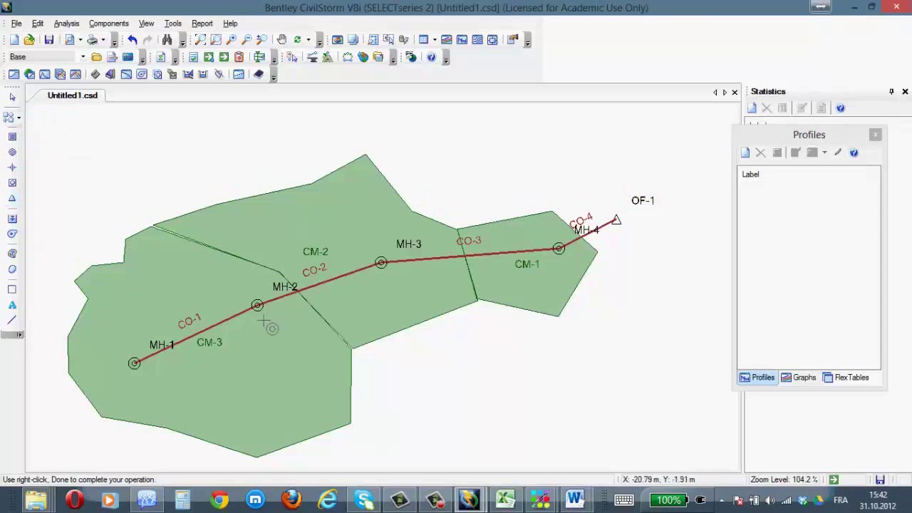
pyautogui.click(270, 422)
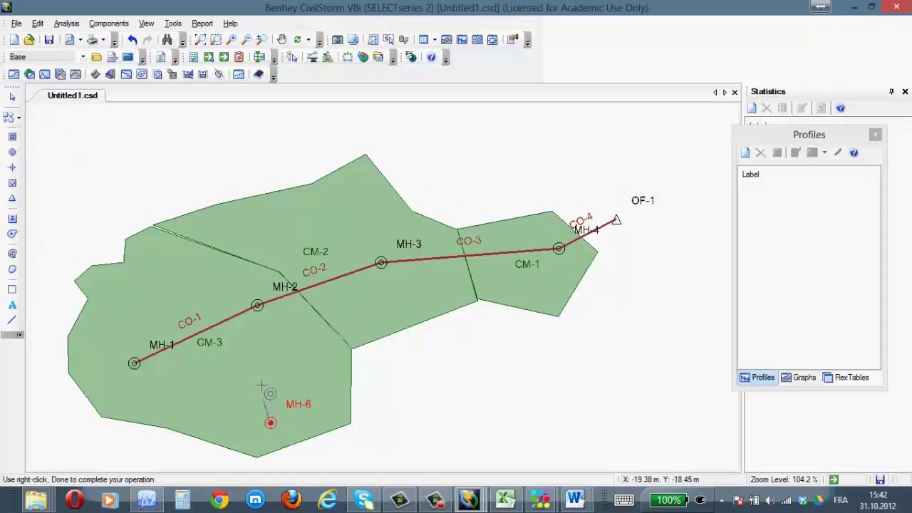
pyautogui.click(264, 313)
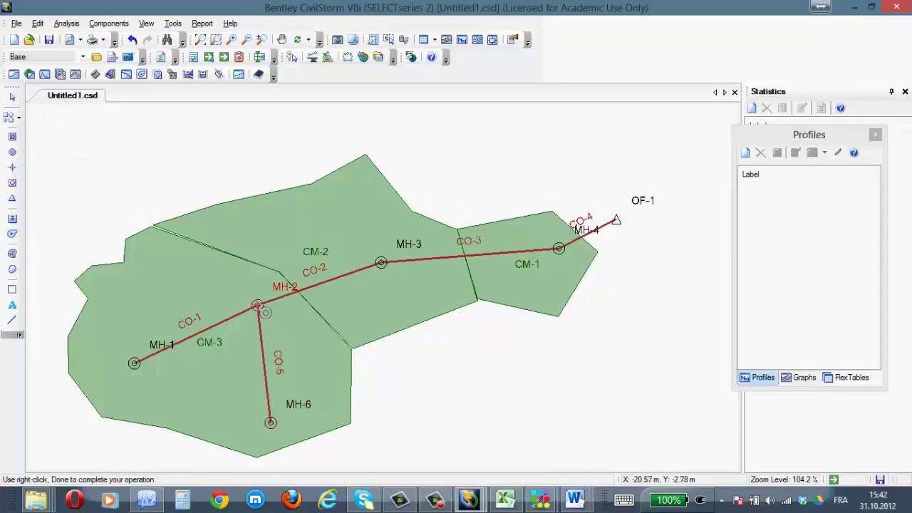
pyautogui.rightClick(256, 305)
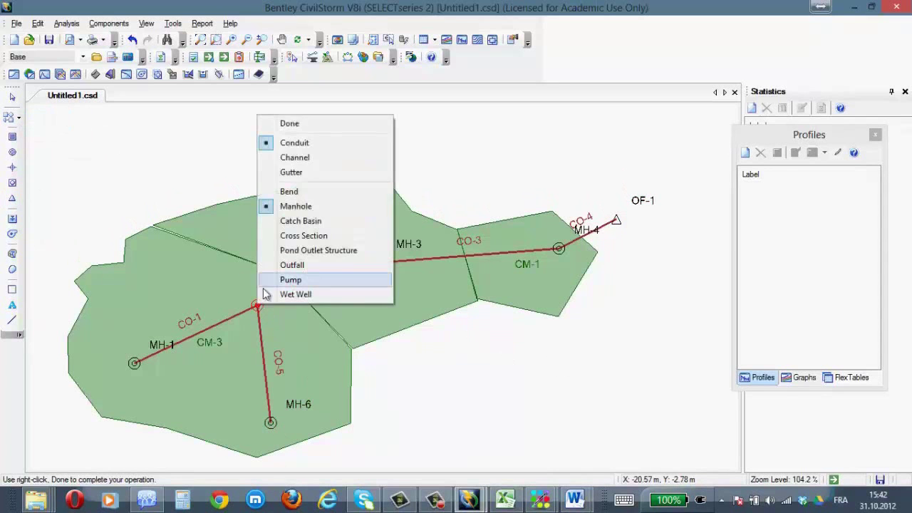
pyautogui.click(287, 124)
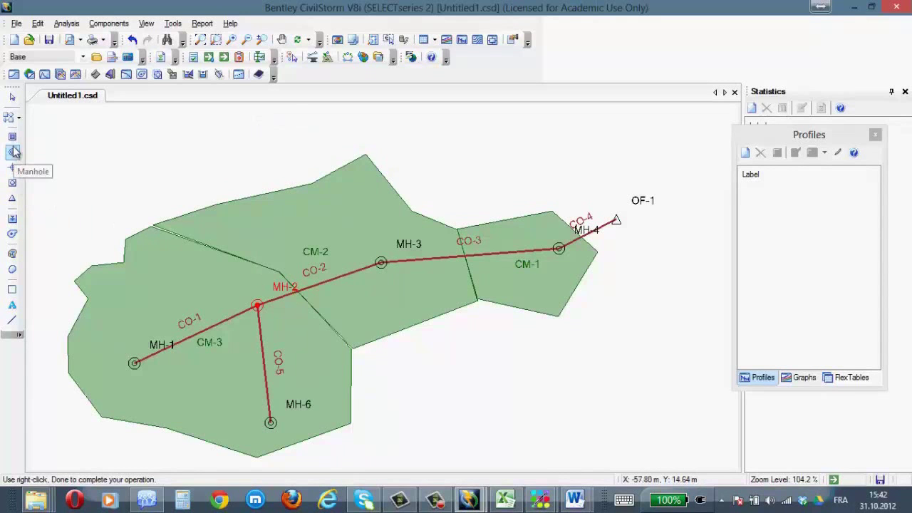
# - Add a conduit from a new manhole in the northwestern part of CM-3 to MH-2
pyautogui.click(18, 119)
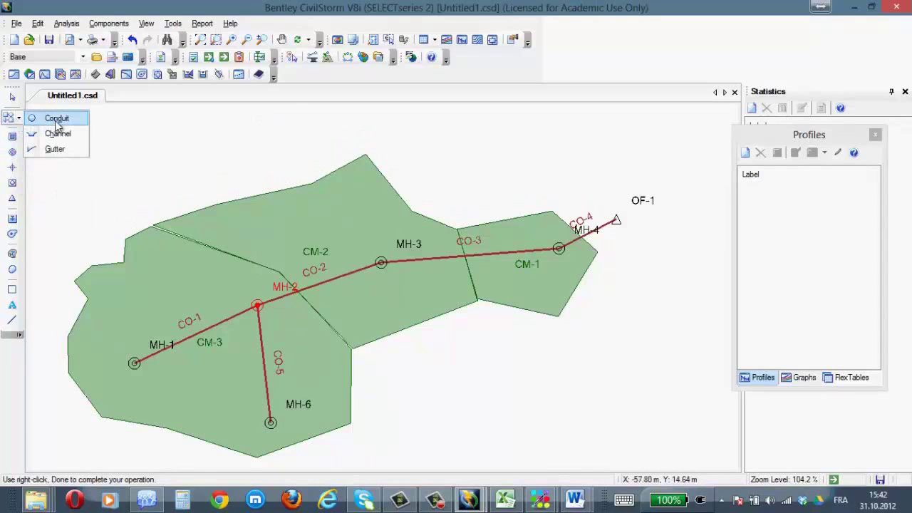
pyautogui.click(57, 120)
pyautogui.click(136, 271)
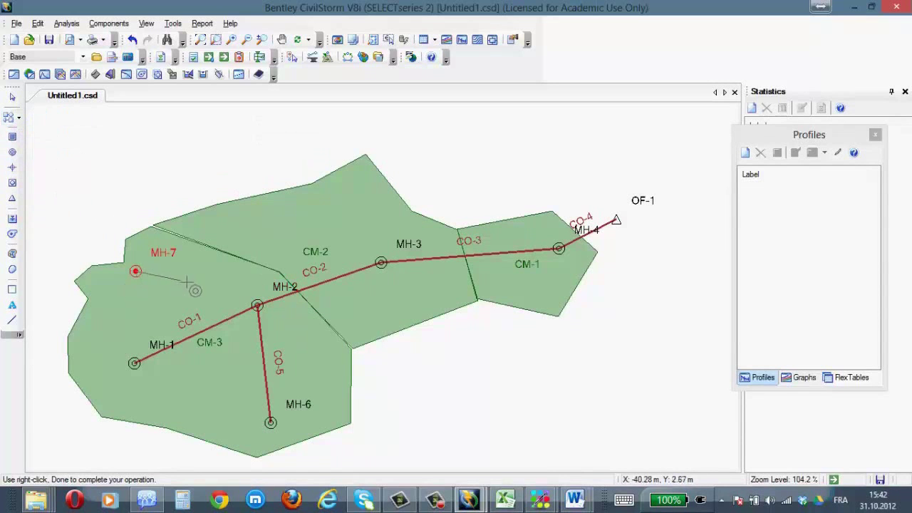
pyautogui.click(256, 305)
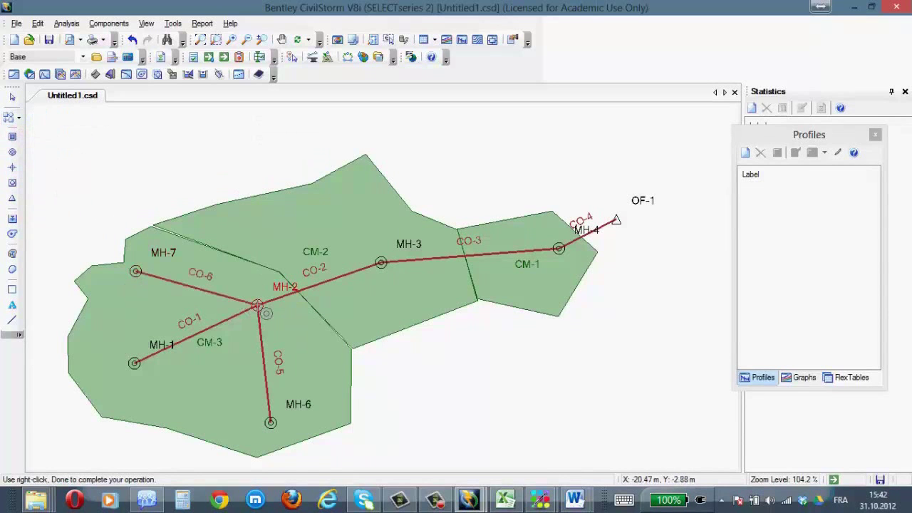
pyautogui.rightClick(256, 307)
pyautogui.click(303, 124)
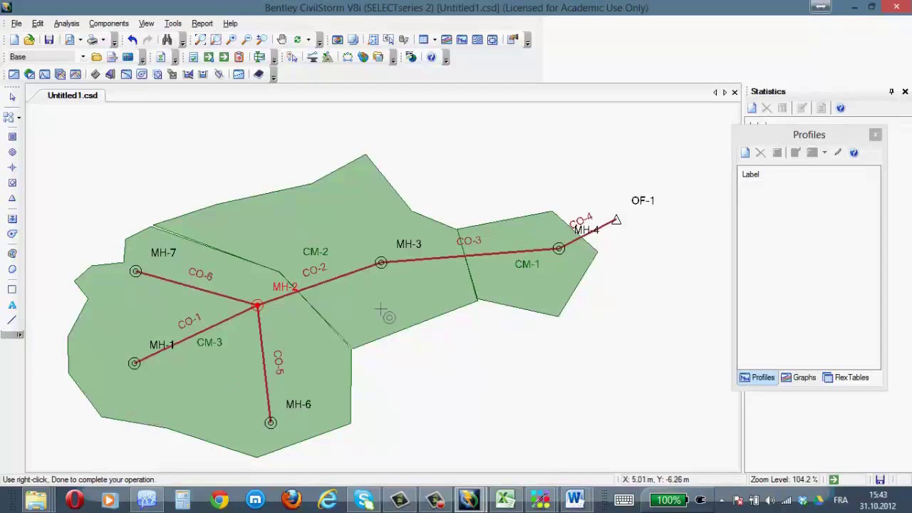
# - Draw a separate four-vertex catchment south of CM-1 and place a standalone manhole inside it
pyautogui.click(13, 254)
pyautogui.click(625, 352)
pyautogui.click(590, 397)
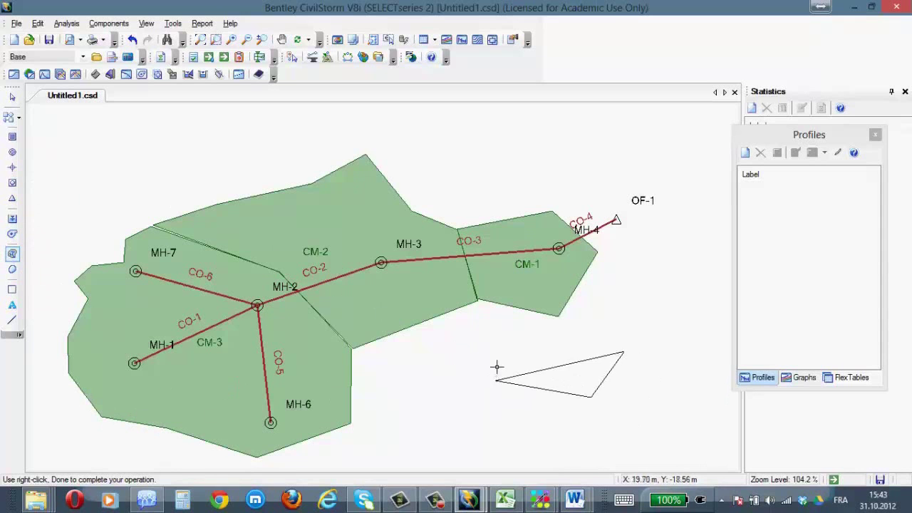
pyautogui.click(519, 423)
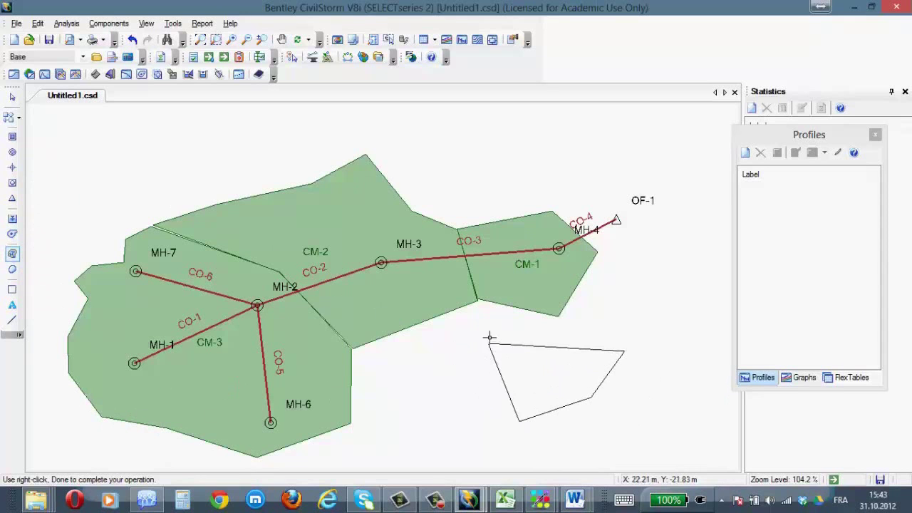
pyautogui.click(513, 338)
pyautogui.rightClick(514, 337)
pyautogui.click(545, 347)
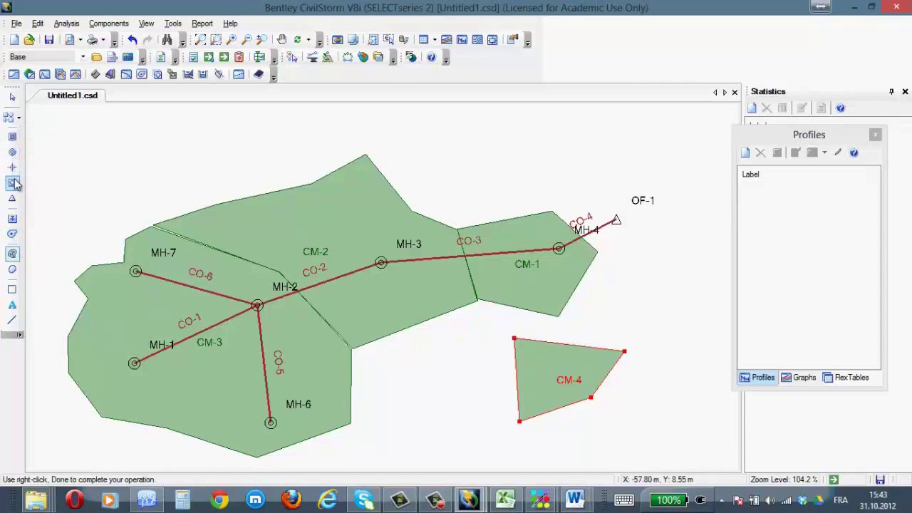
pyautogui.click(12, 152)
pyautogui.click(539, 392)
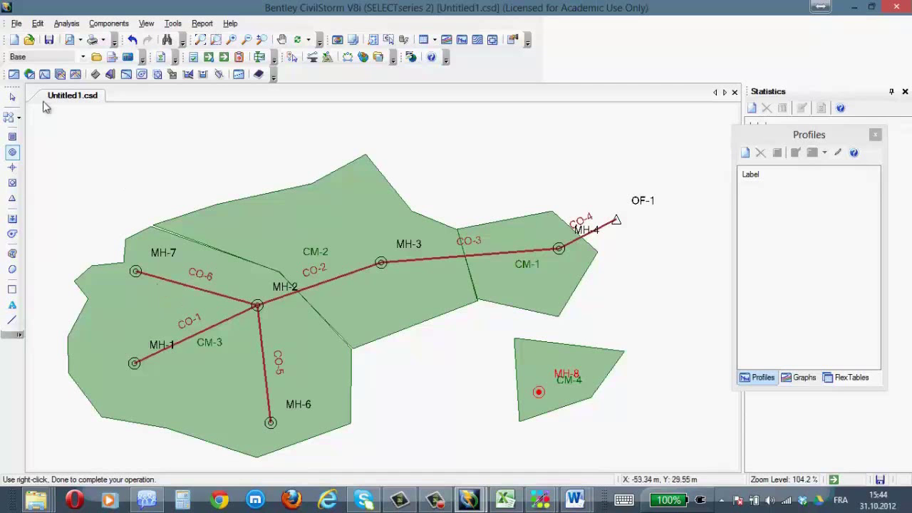
# - Save the model in the CivilStorm folder, naming the file "project" followed by the author's first name
pyautogui.click(16, 24)
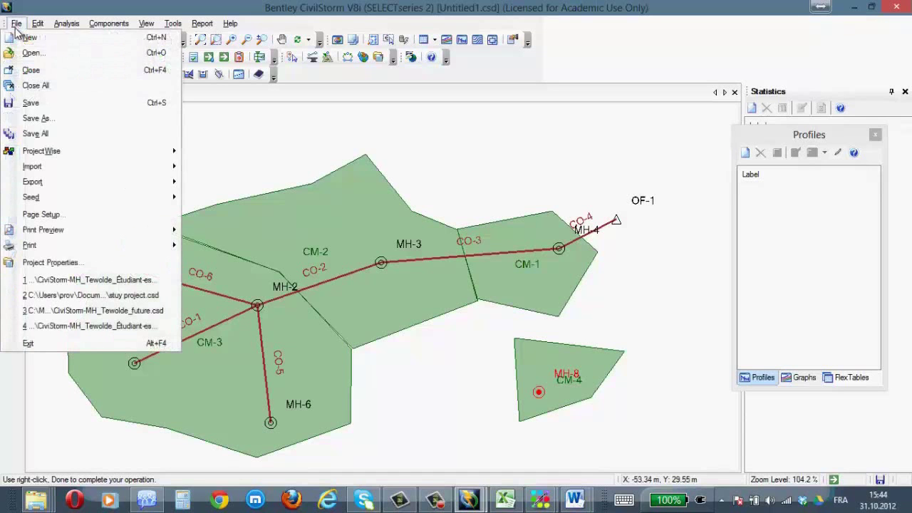
pyautogui.click(31, 102)
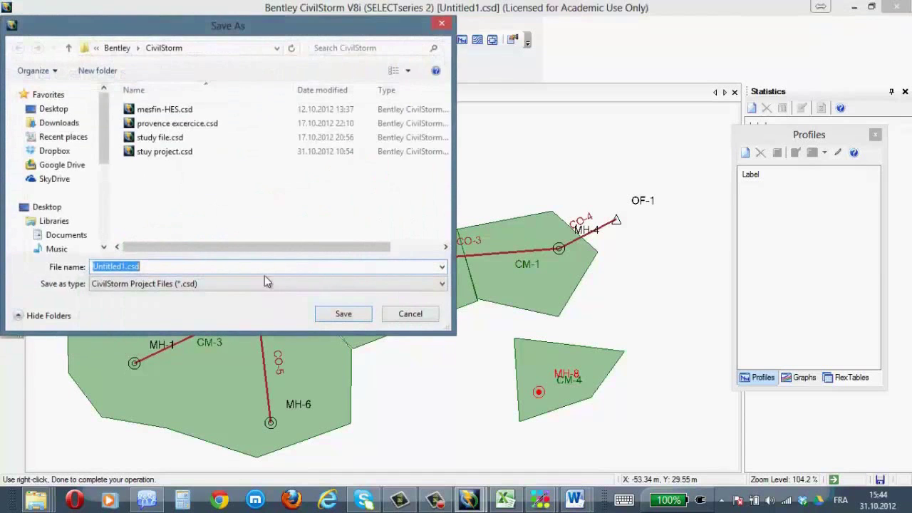
pyautogui.moveTo(127, 268); pyautogui.dragTo(78, 270)
pyautogui.write('project')
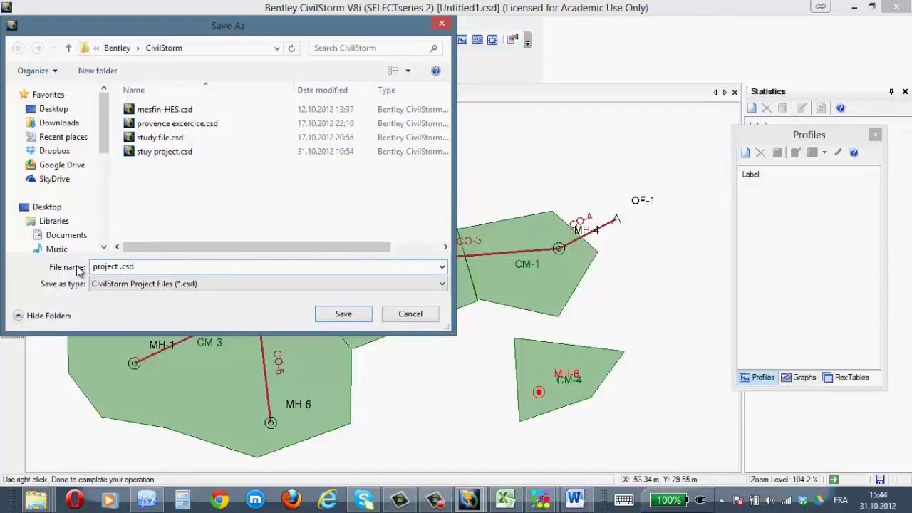
pyautogui.write('mesfin')
pyautogui.click(342, 315)
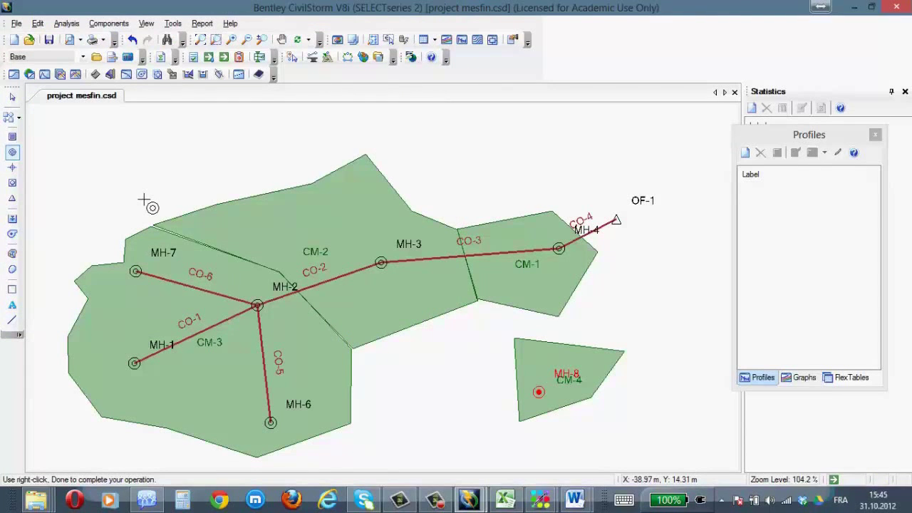
# - Close the current project and browse the folders of Local Disk (C:) for an existing project to open
pyautogui.click(18, 25)
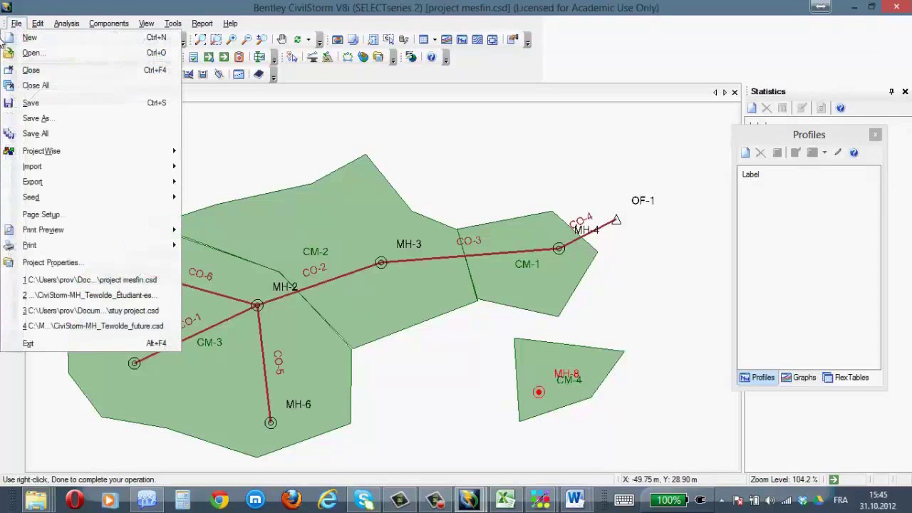
pyautogui.click(32, 69)
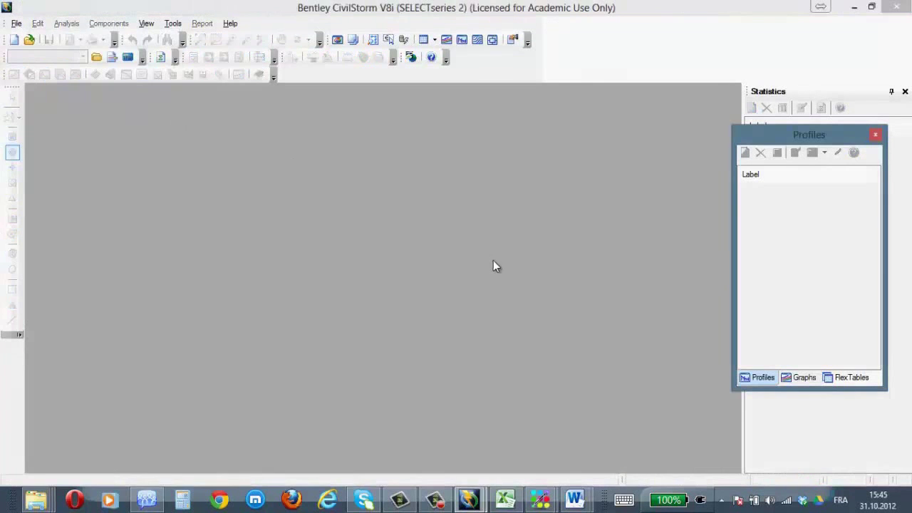
pyautogui.click(16, 23)
pyautogui.click(38, 57)
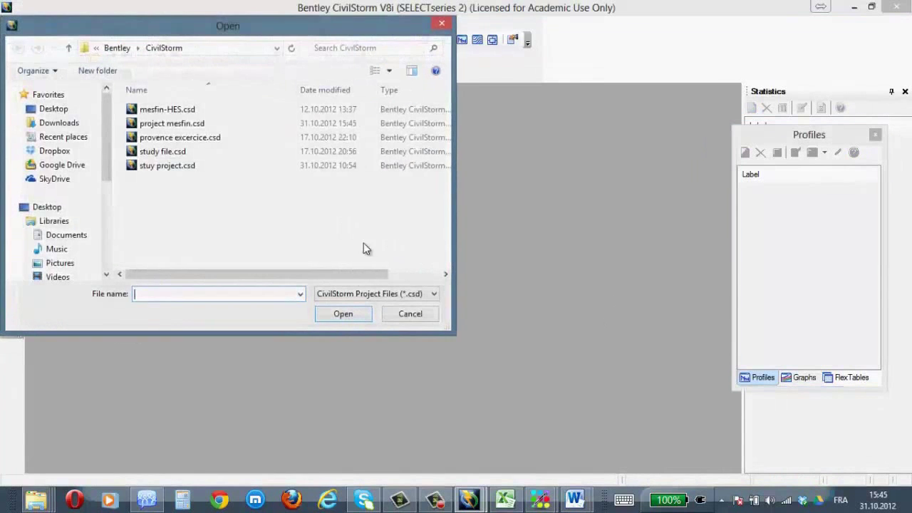
pyautogui.click(107, 233)
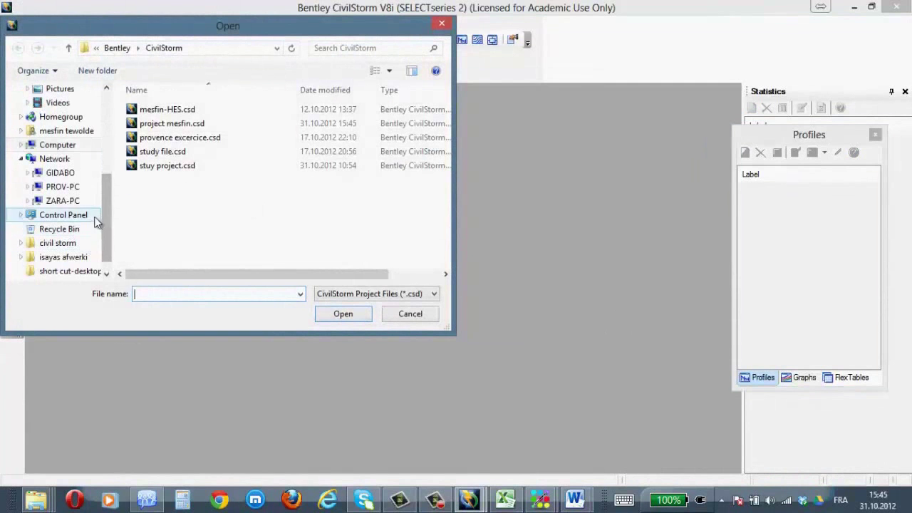
pyautogui.click(21, 145)
pyautogui.click(87, 103)
pyautogui.scroll(-3, 405, 167)
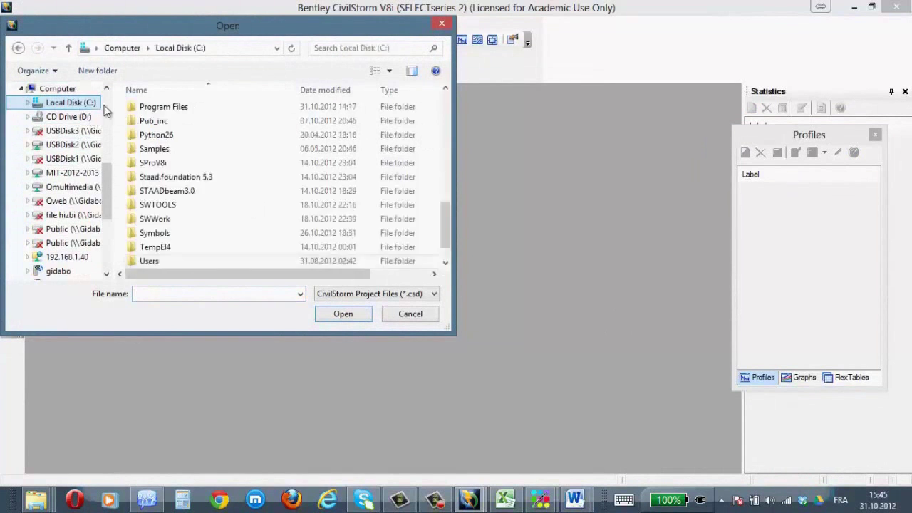
pyautogui.moveTo(444, 239); pyautogui.dragTo(444, 206)
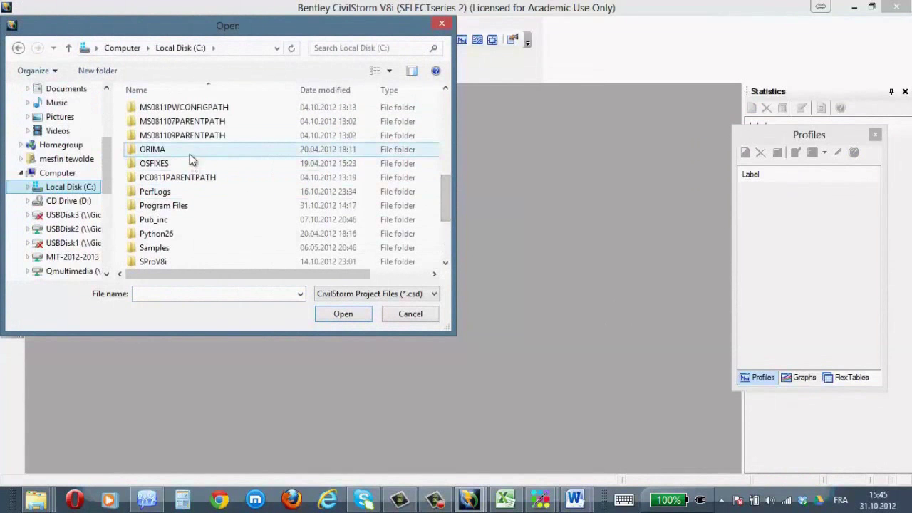
pyautogui.scroll(3, 394, 178)
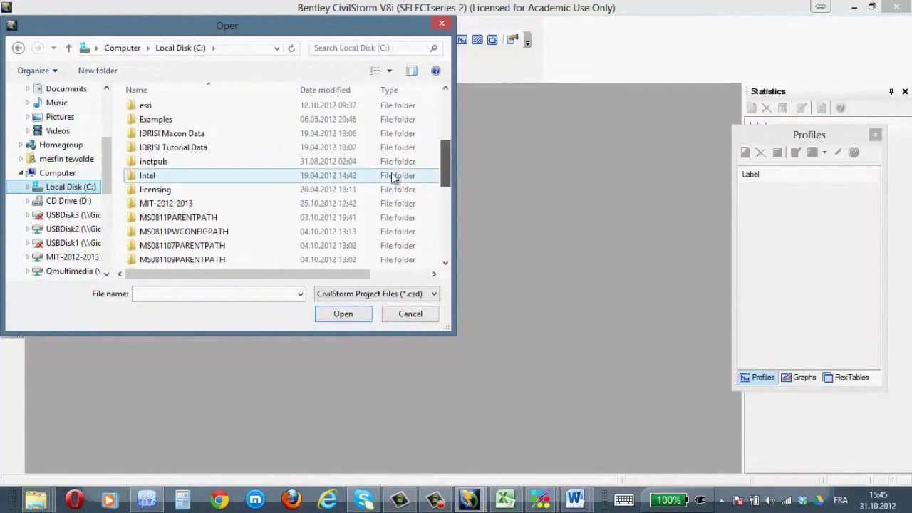
# - Open the student's CivilStorm project from the civil storm -present folder under MIT-2012-2013, EAX, Civil storm data files
pyautogui.doubleClick(182, 203)
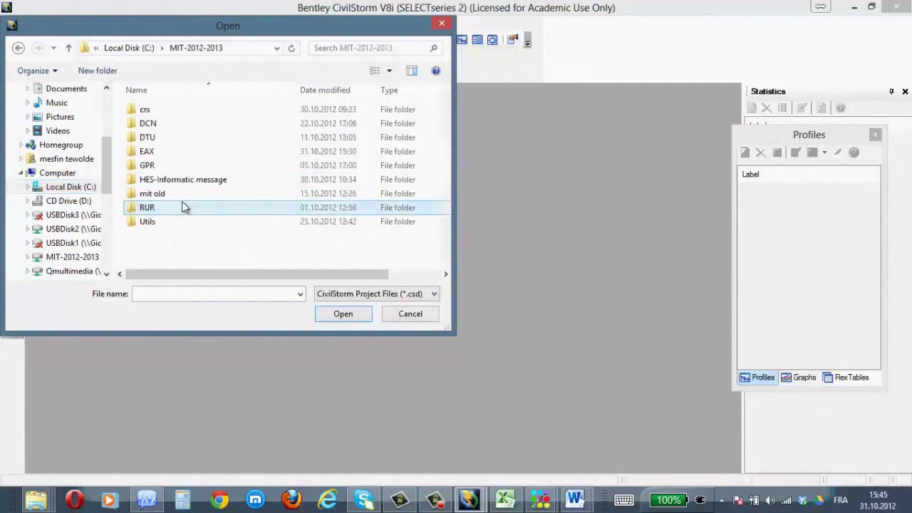
pyautogui.doubleClick(160, 154)
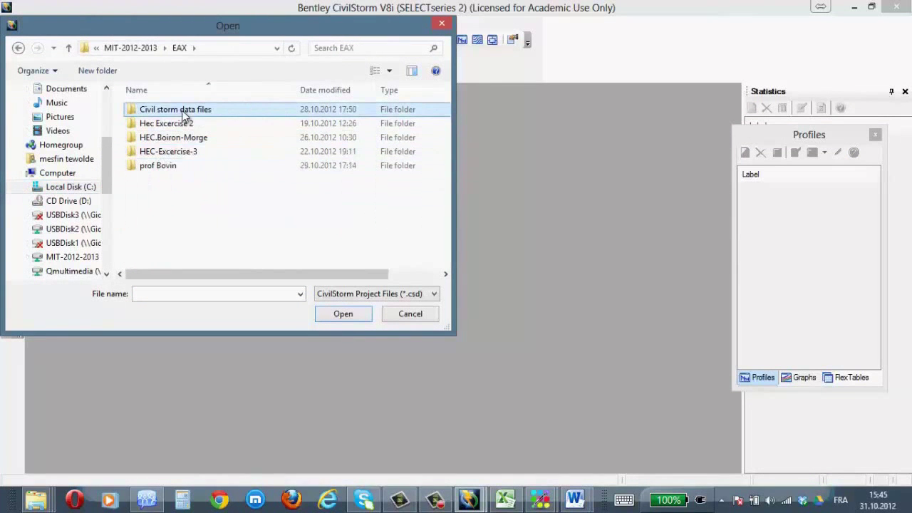
pyautogui.doubleClick(185, 116)
pyautogui.doubleClick(200, 141)
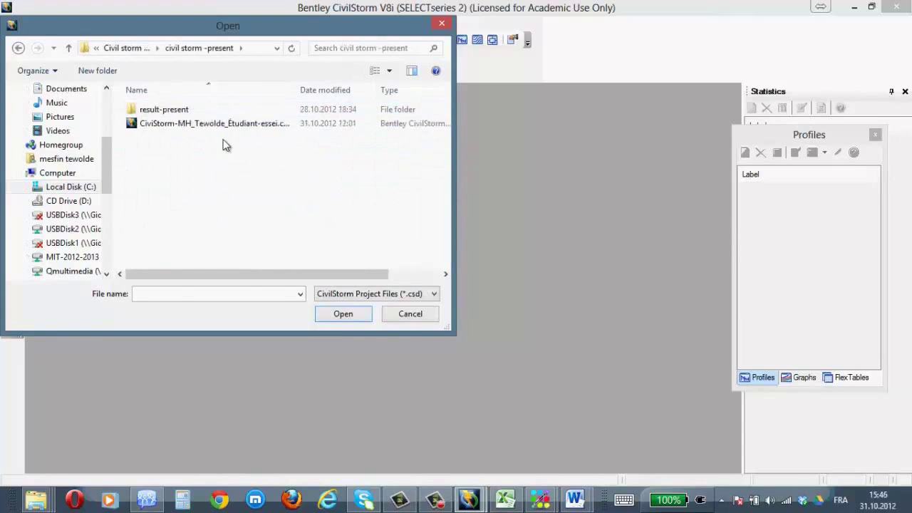
pyautogui.click(229, 123)
pyautogui.click(345, 315)
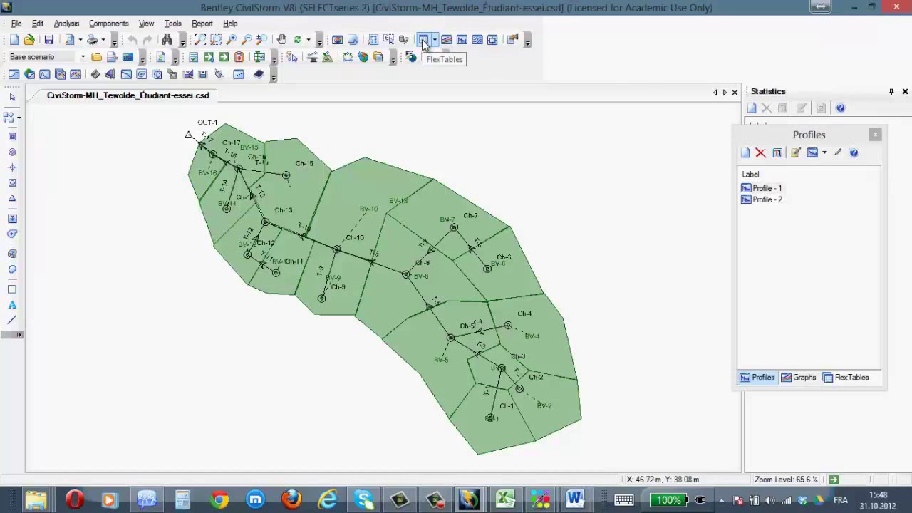
# - Open the predefined Catchment Table among the FlexTables
pyautogui.click(146, 23)
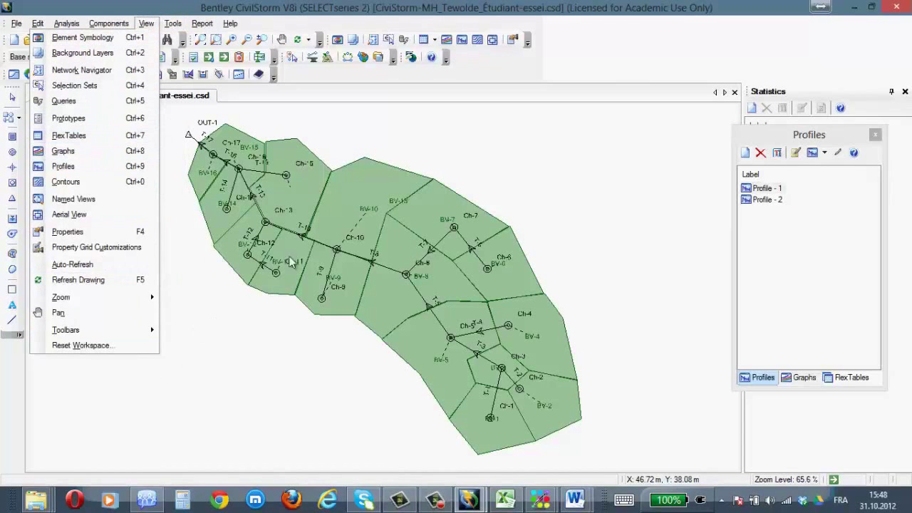
pyautogui.click(424, 40)
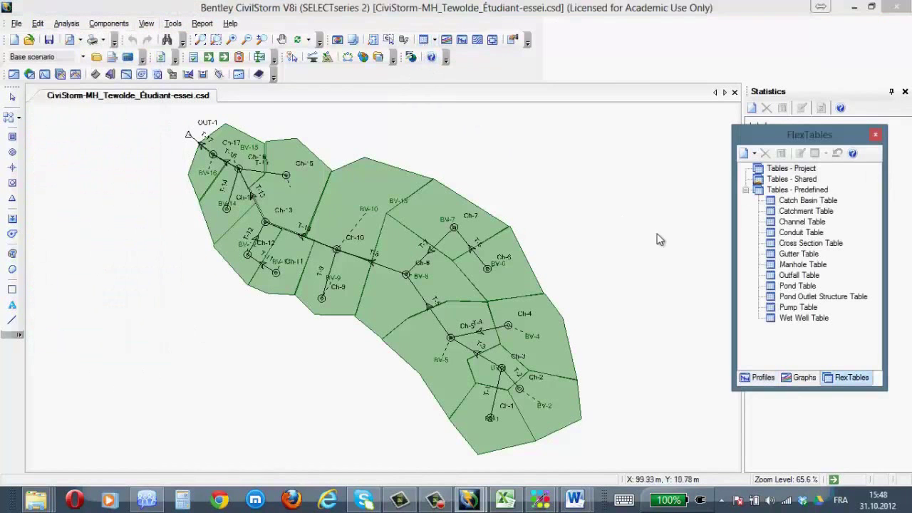
pyautogui.click(798, 211)
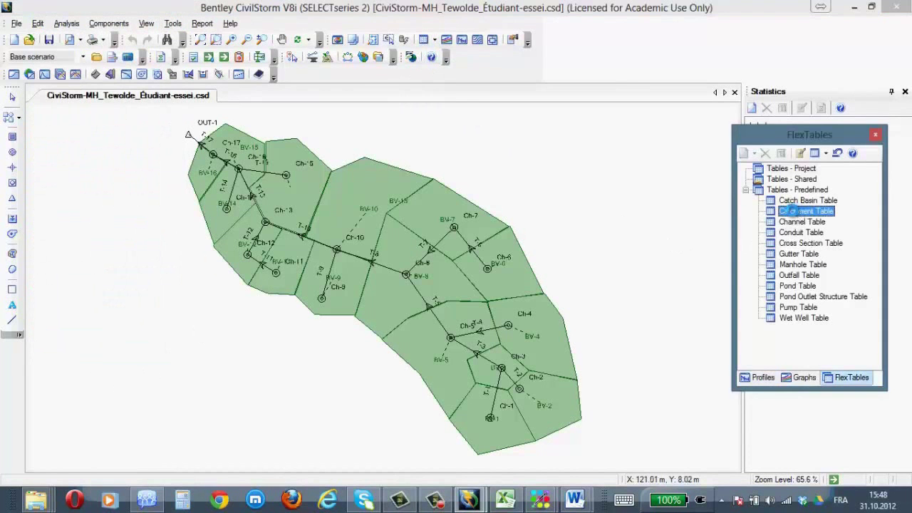
pyautogui.doubleClick(798, 211)
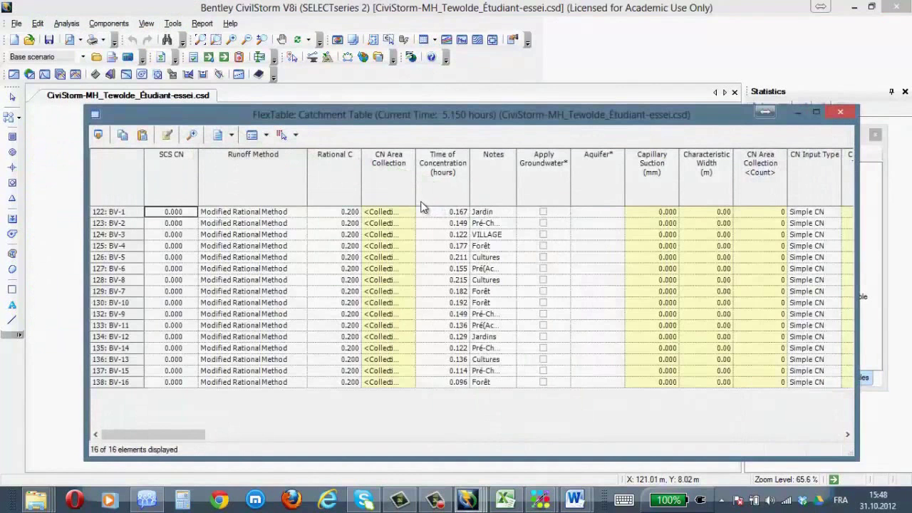
# - Move the Catchment Table clear of the network drawing and select catchment BV-10 in the plan
pyautogui.moveTo(196, 114); pyautogui.dragTo(518, 356)
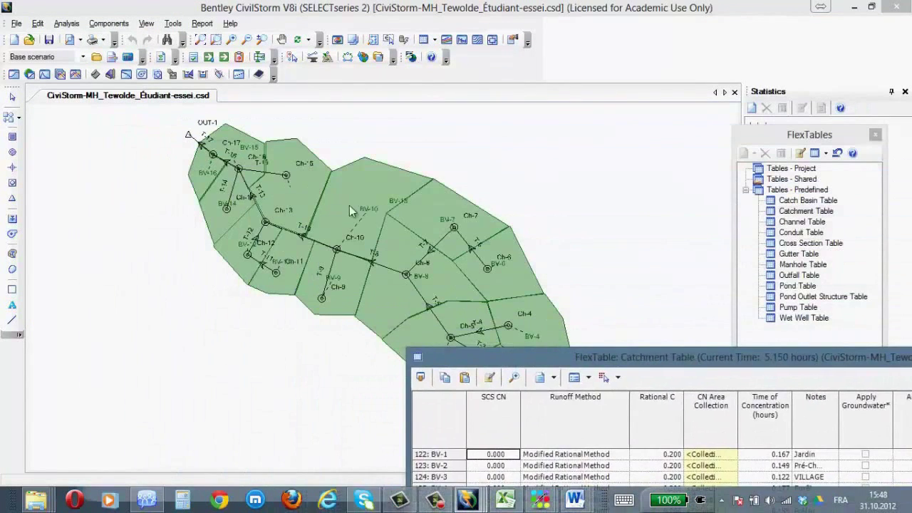
pyautogui.click(372, 218)
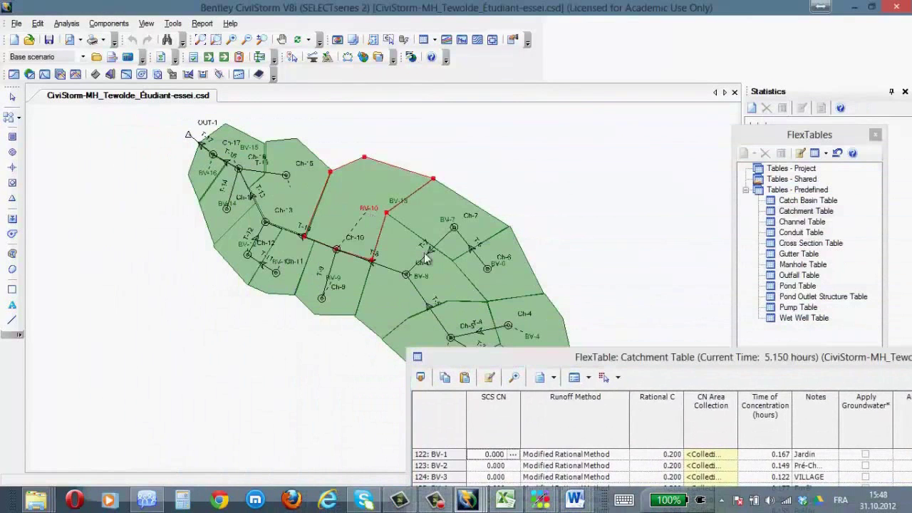
pyautogui.moveTo(499, 354); pyautogui.dragTo(662, 158)
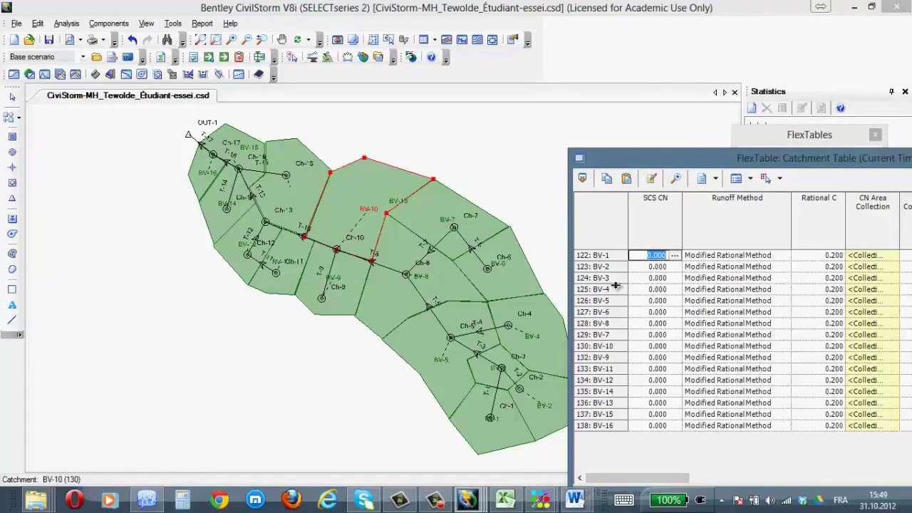
# - Move the Outflow Node column of the Catchment Table to the front, ahead of the SCS CN column
pyautogui.moveTo(727, 166); pyautogui.dragTo(405, 120)
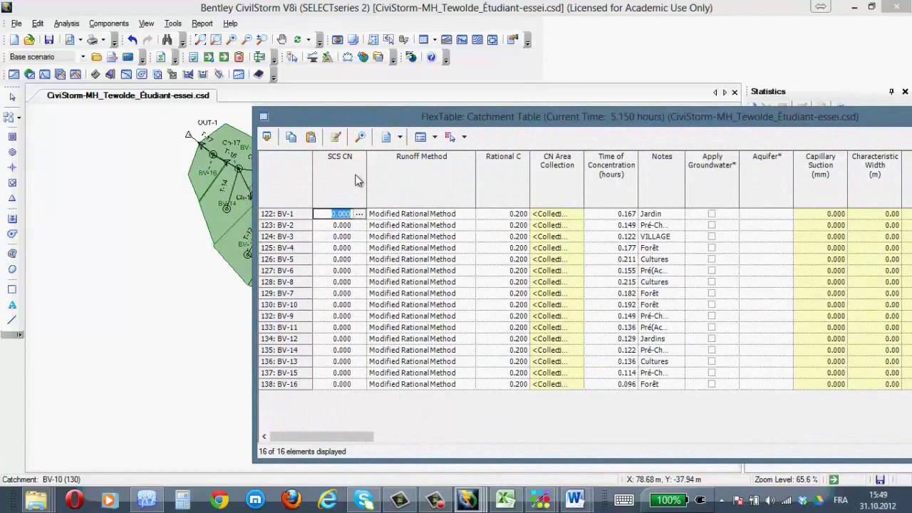
pyautogui.moveTo(335, 436); pyautogui.dragTo(911, 421)
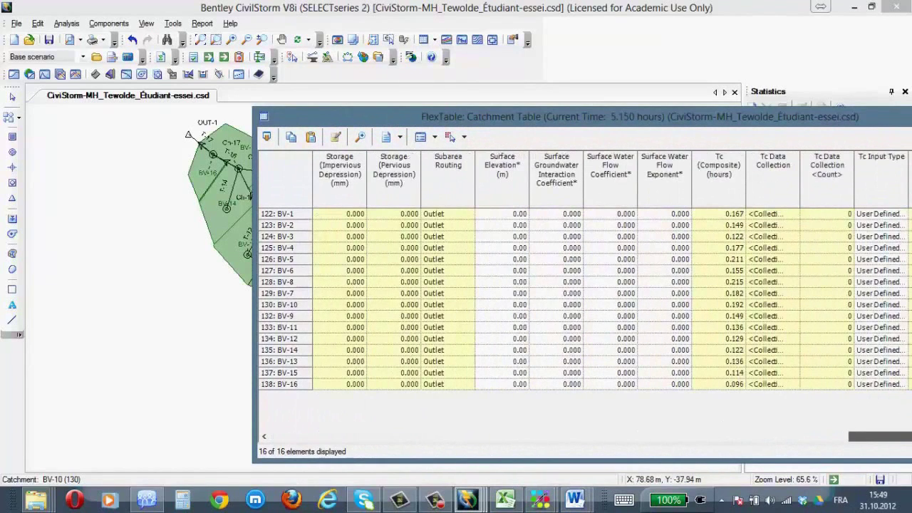
pyautogui.moveTo(659, 117); pyautogui.dragTo(452, 109)
pyautogui.moveTo(713, 428); pyautogui.dragTo(796, 427)
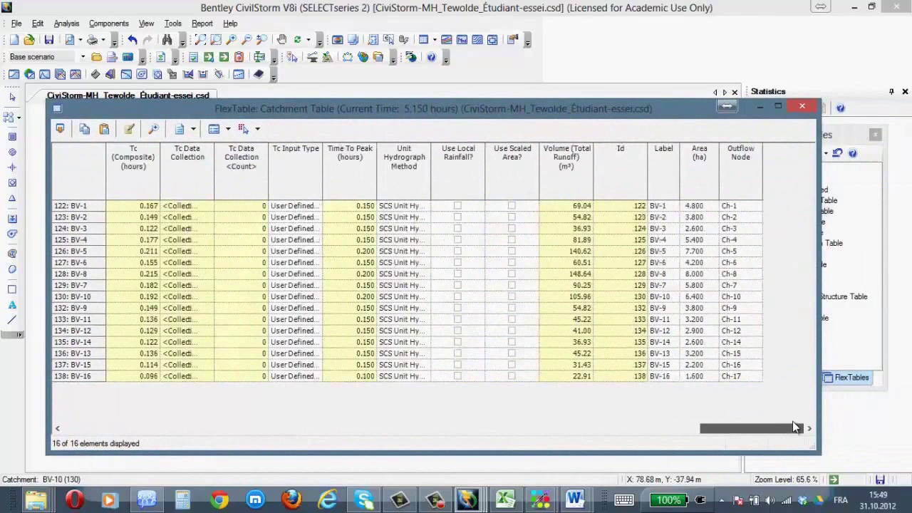
pyautogui.click(740, 173)
pyautogui.moveTo(740, 174)
pyautogui.mouseDown()
pyautogui.moveTo(41, 165)
pyautogui.moveTo(138, 177)
pyautogui.mouseUp()
pyautogui.click(127, 206)
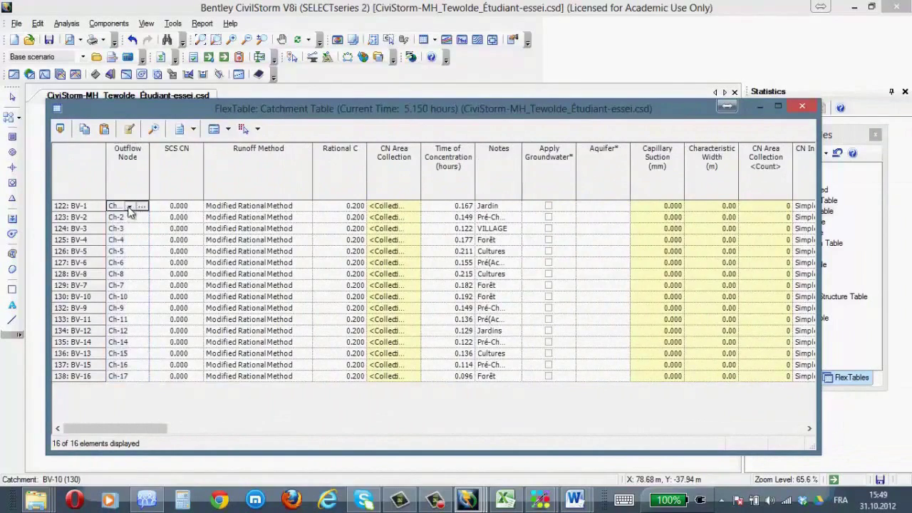
# - Examine in the plan how catchment BV-10 connects to its outflow node Ch-10
pyautogui.moveTo(286, 116)
pyautogui.mouseDown()
pyautogui.moveTo(663, 211)
pyautogui.moveTo(727, 187)
pyautogui.moveTo(800, 119)
pyautogui.mouseUp()
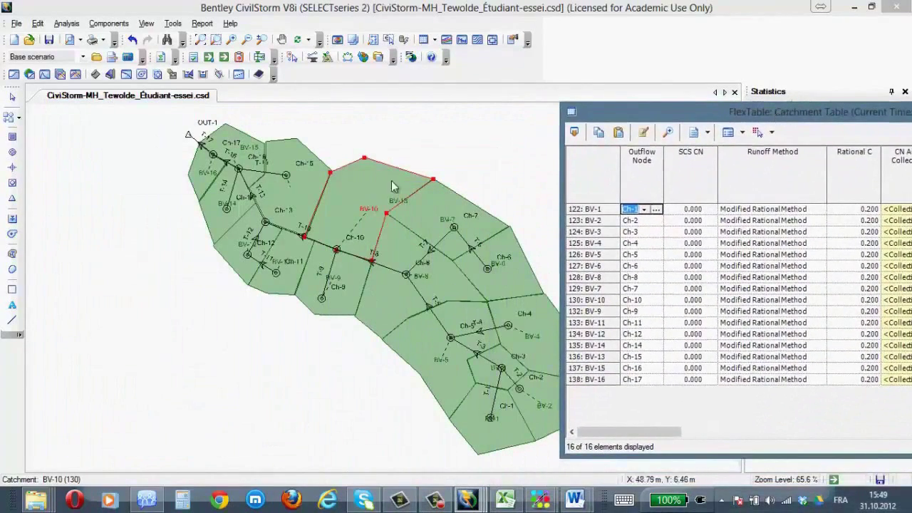
pyautogui.click(231, 40)
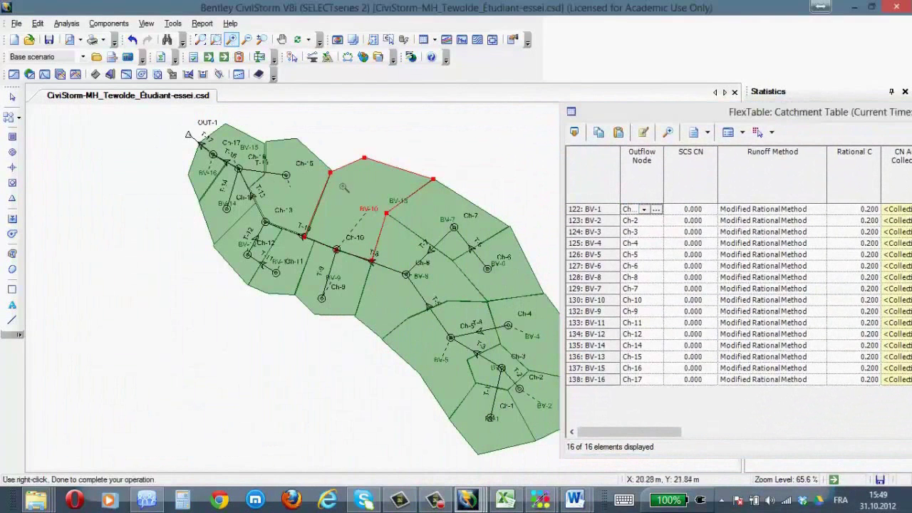
pyautogui.moveTo(329, 232); pyautogui.dragTo(372, 273)
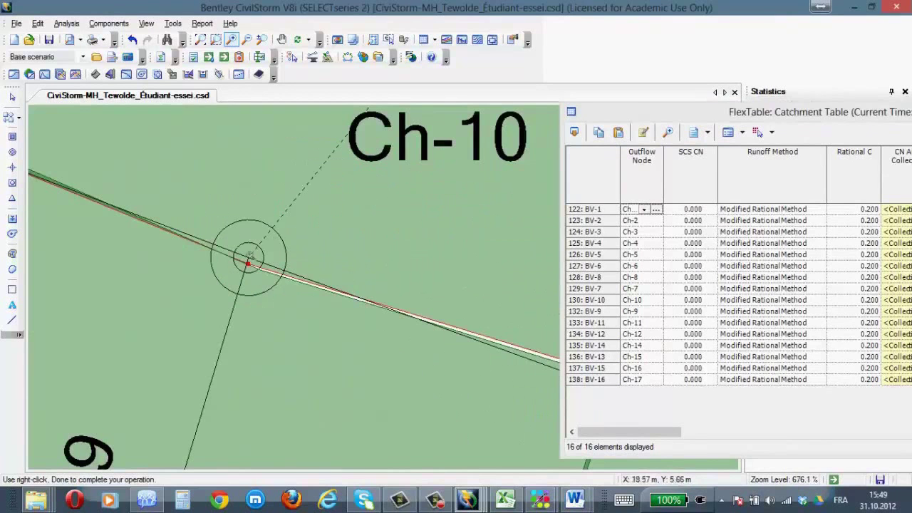
pyautogui.scroll(-2, 295, 261)
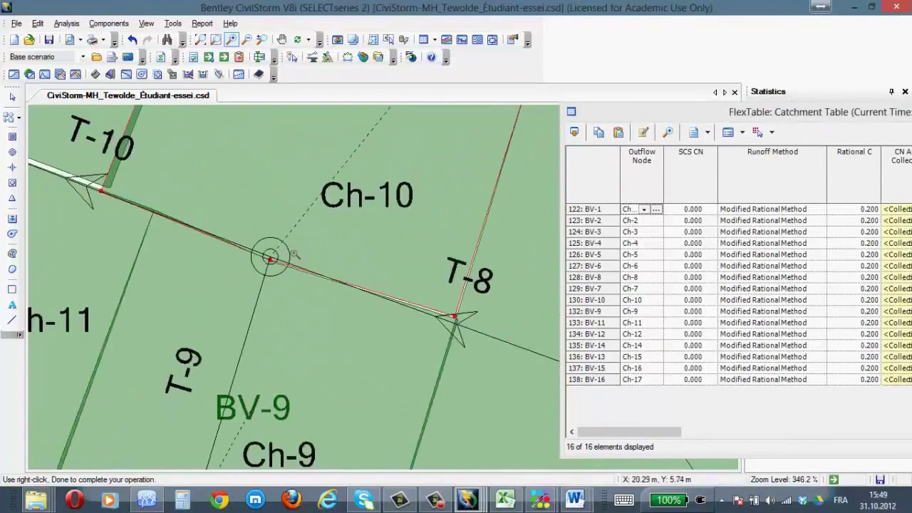
pyautogui.scroll(-1, 339, 301)
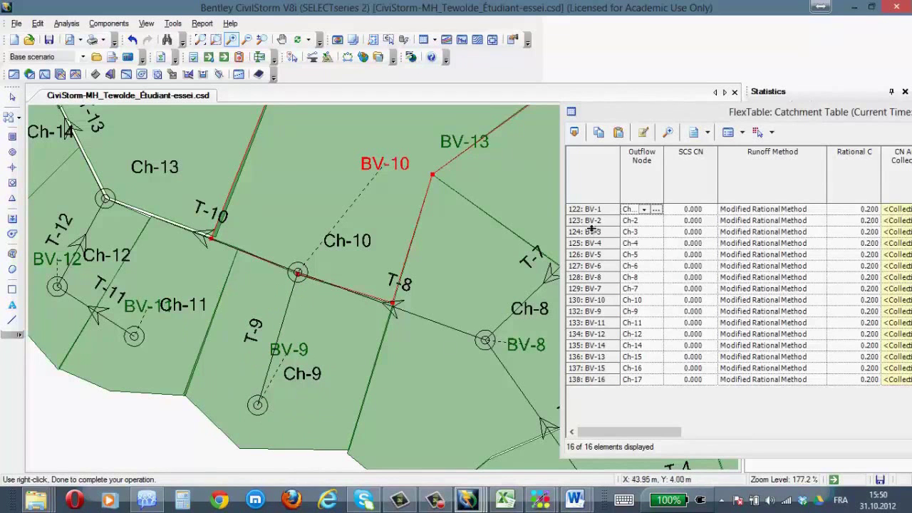
pyautogui.scroll(-5, 465, 251)
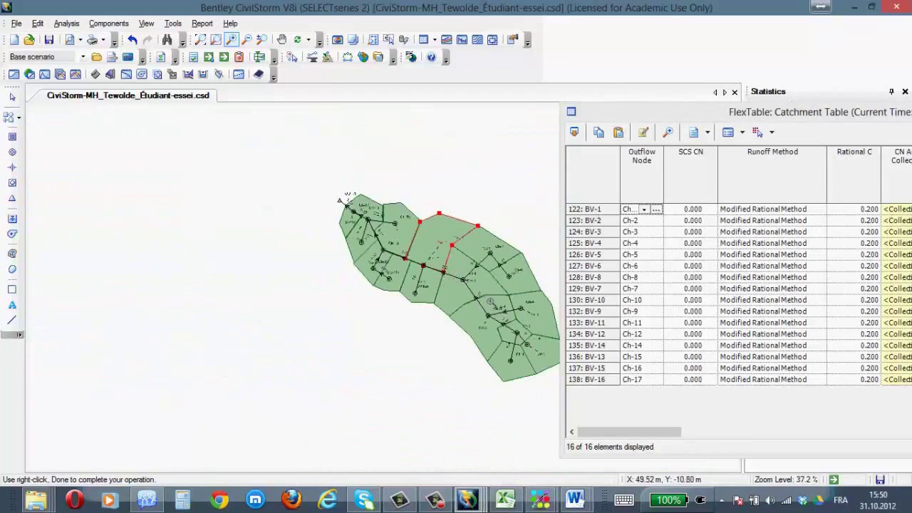
# - Set the outflow node of catchment BV-1 to Ch-2 by picking that manhole in the drawing
pyautogui.scroll(2, 467, 289)
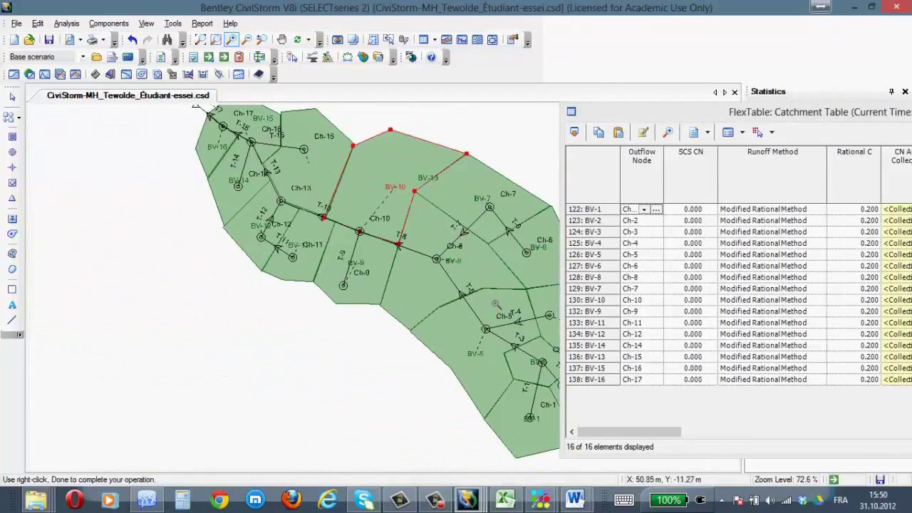
pyautogui.click(282, 40)
pyautogui.scroll(2, 427, 288)
pyautogui.moveTo(427, 287); pyautogui.dragTo(245, 338)
pyautogui.scroll(3, 244, 337)
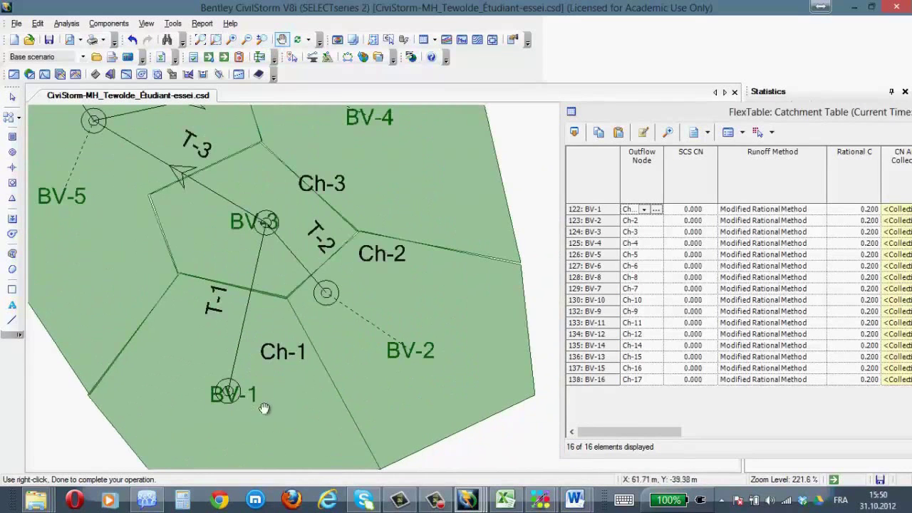
pyautogui.moveTo(298, 397); pyautogui.dragTo(347, 366)
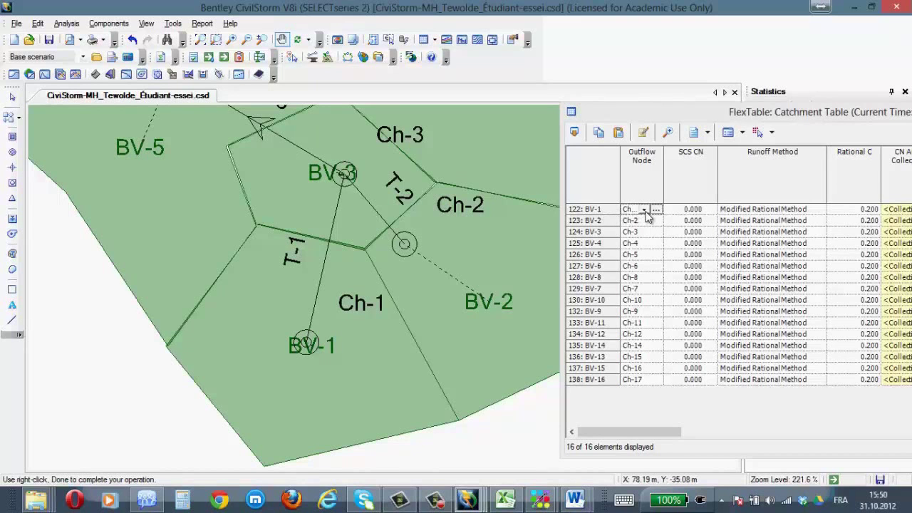
pyautogui.moveTo(645, 213); pyautogui.dragTo(638, 226)
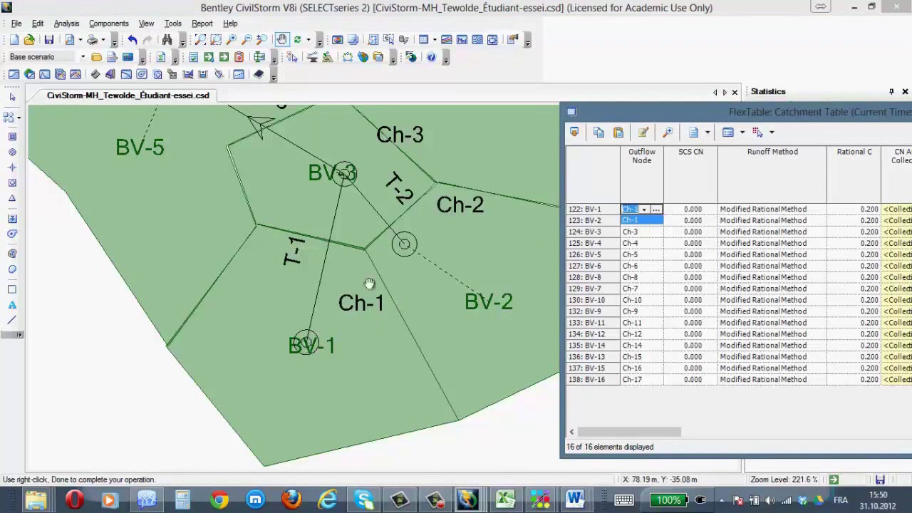
pyautogui.click(655, 210)
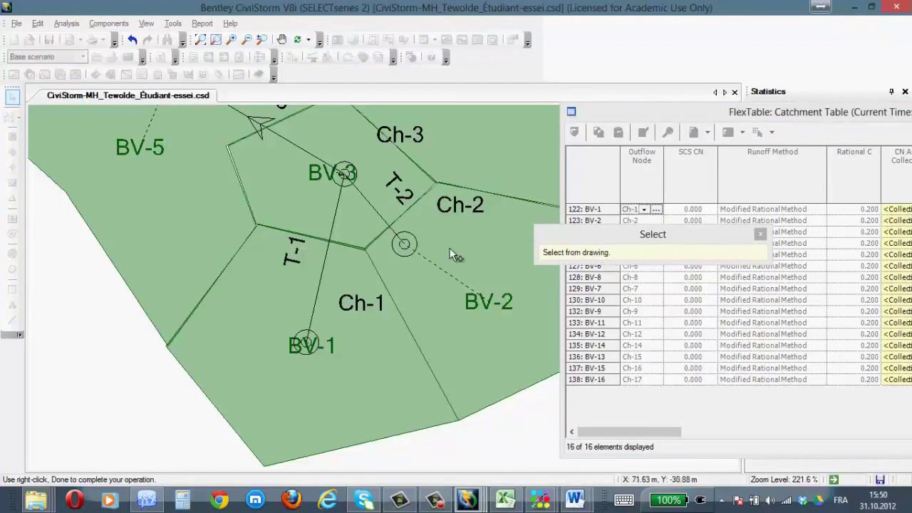
pyautogui.click(403, 244)
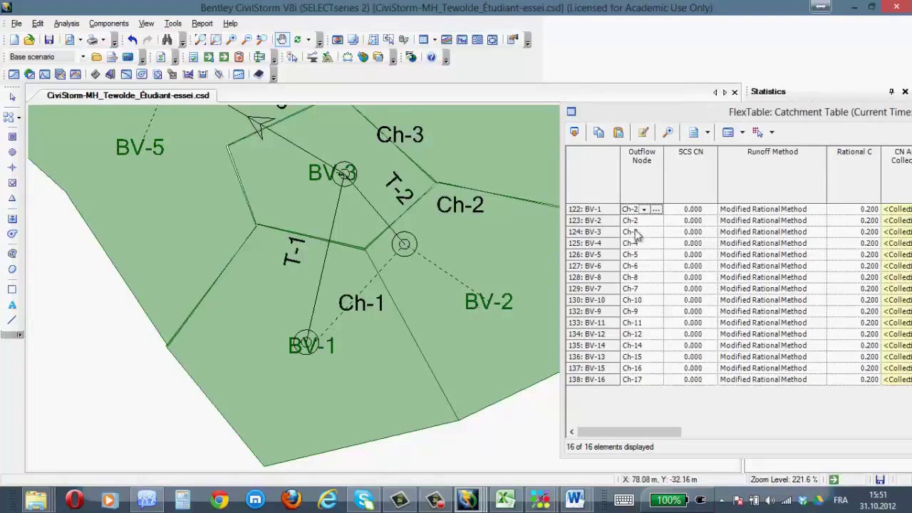
# - Move the Area (ha) column of the Catchment Table between the SCS CN and Runoff Method columns
pyautogui.moveTo(702, 115); pyautogui.dragTo(174, 119)
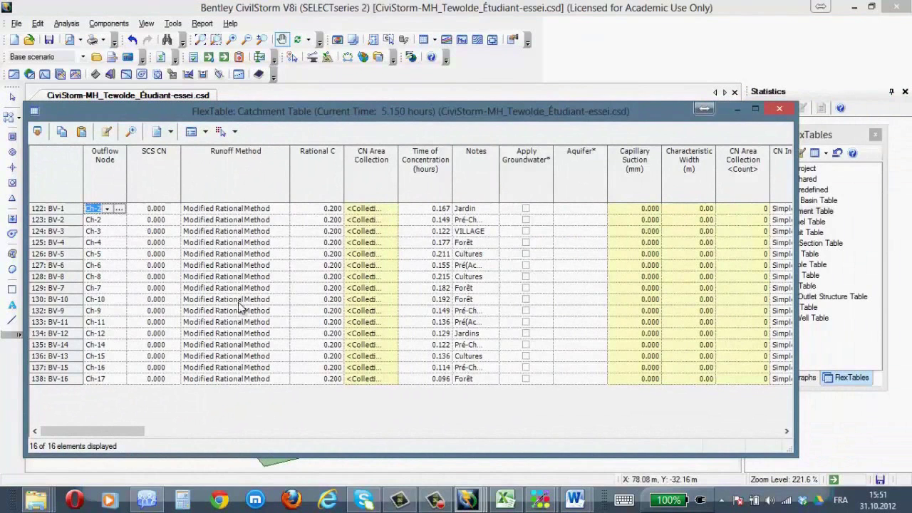
pyautogui.moveTo(314, 112); pyautogui.dragTo(426, 110)
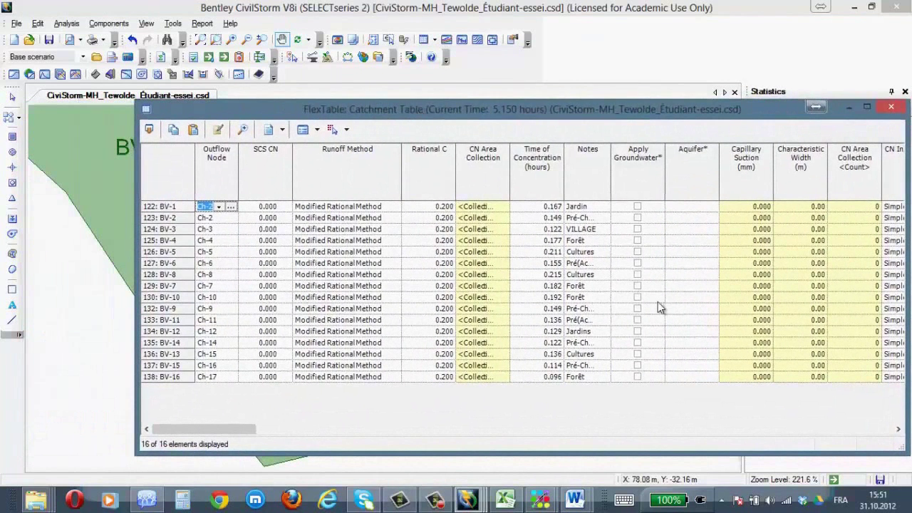
pyautogui.moveTo(237, 429); pyautogui.dragTo(910, 438)
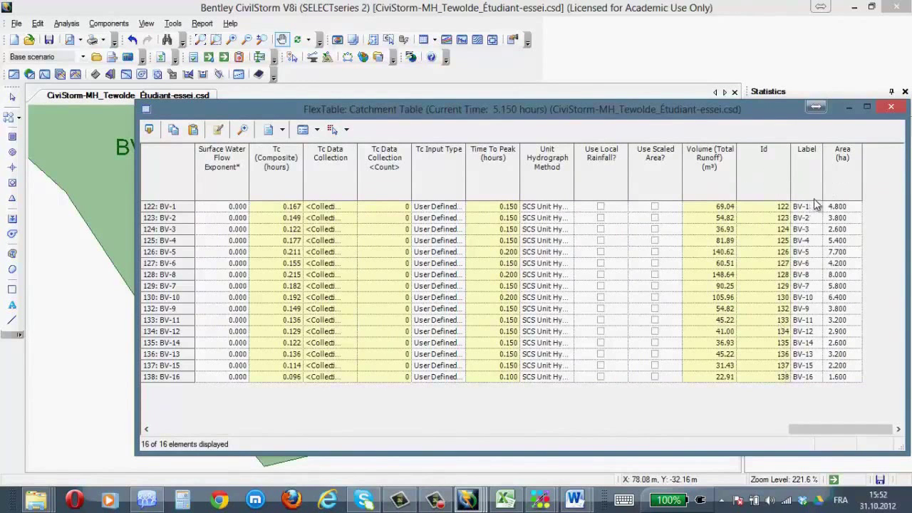
pyautogui.moveTo(848, 171)
pyautogui.mouseDown()
pyautogui.moveTo(701, 182)
pyautogui.moveTo(129, 179)
pyautogui.moveTo(220, 191)
pyautogui.moveTo(173, 187)
pyautogui.moveTo(175, 197)
pyautogui.moveTo(314, 202)
pyautogui.mouseUp()
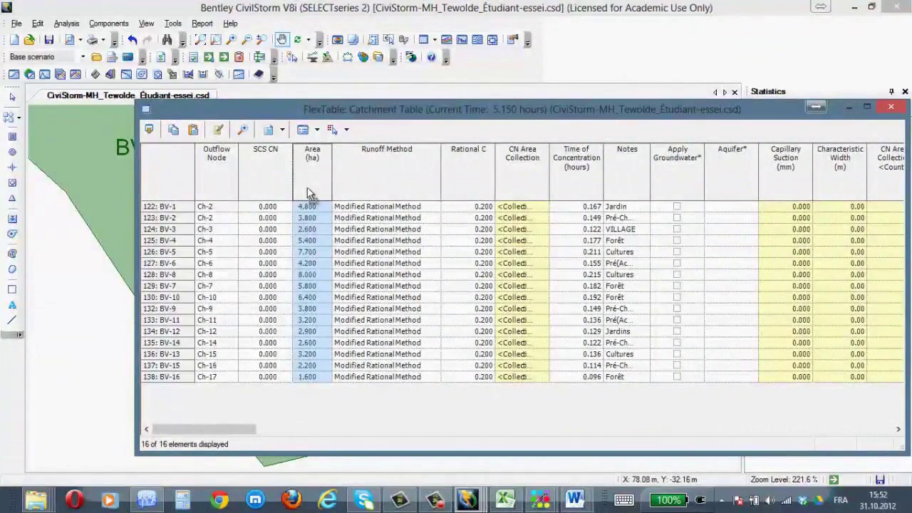
# - Switch to MIT-T08_Données-étudiants.xls in Excel and review the current land use, surface areas, and bv-3's inhabitants and jobs
pyautogui.click(505, 501)
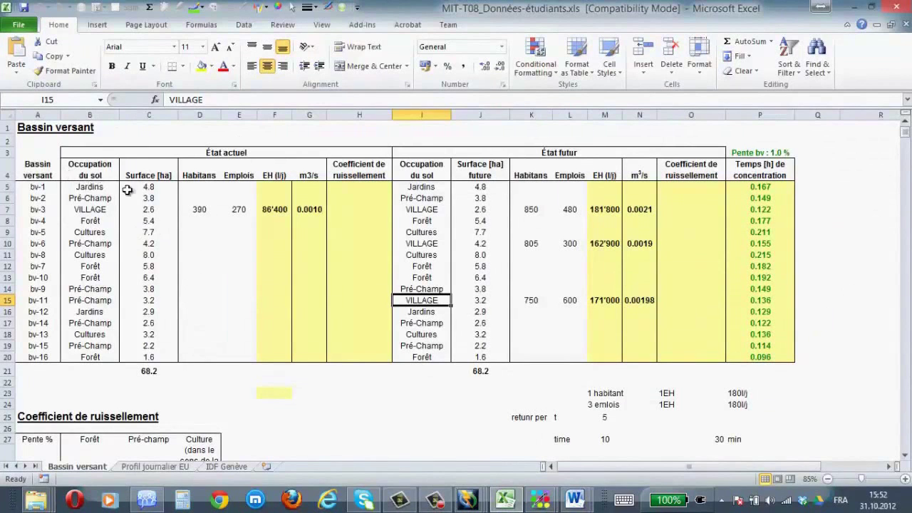
pyautogui.moveTo(96, 187); pyautogui.dragTo(95, 355)
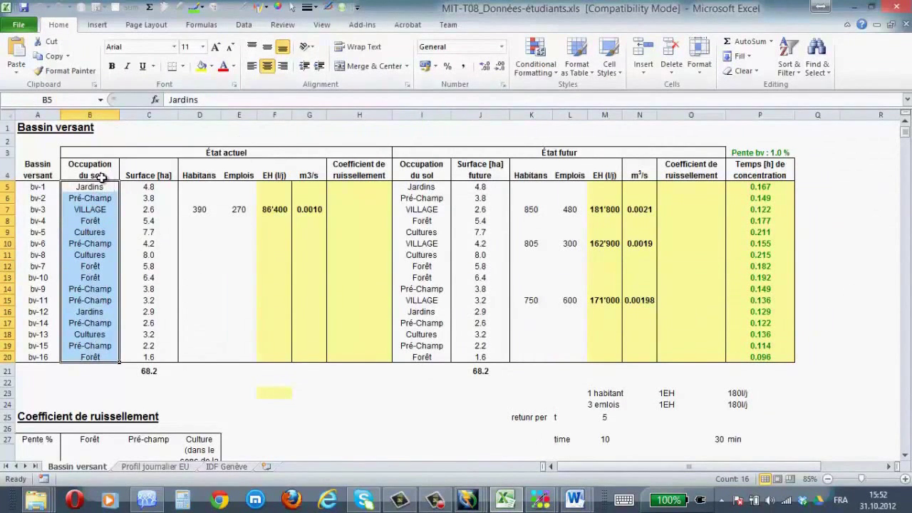
pyautogui.click(148, 173)
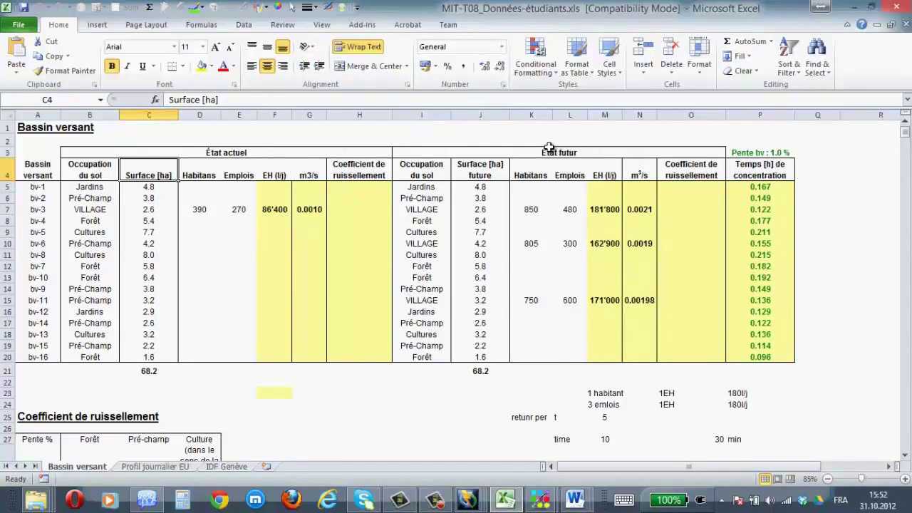
pyautogui.click(192, 208)
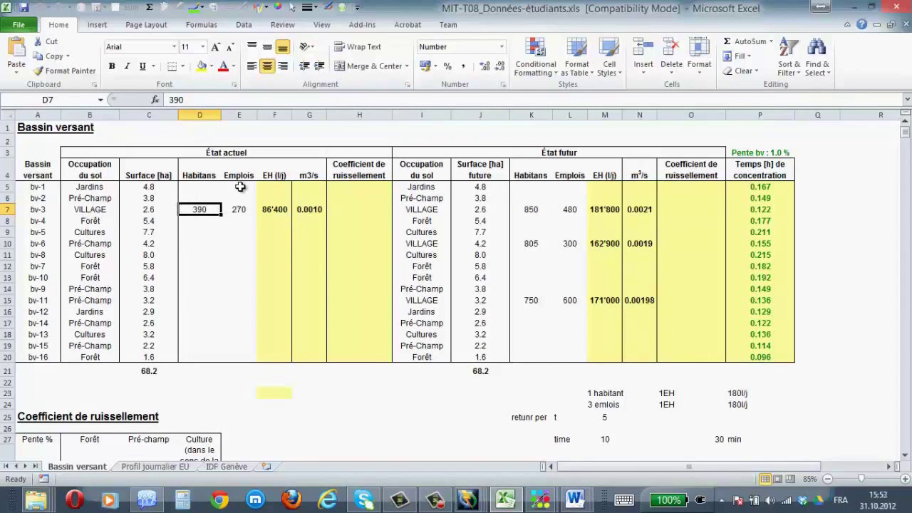
pyautogui.click(238, 212)
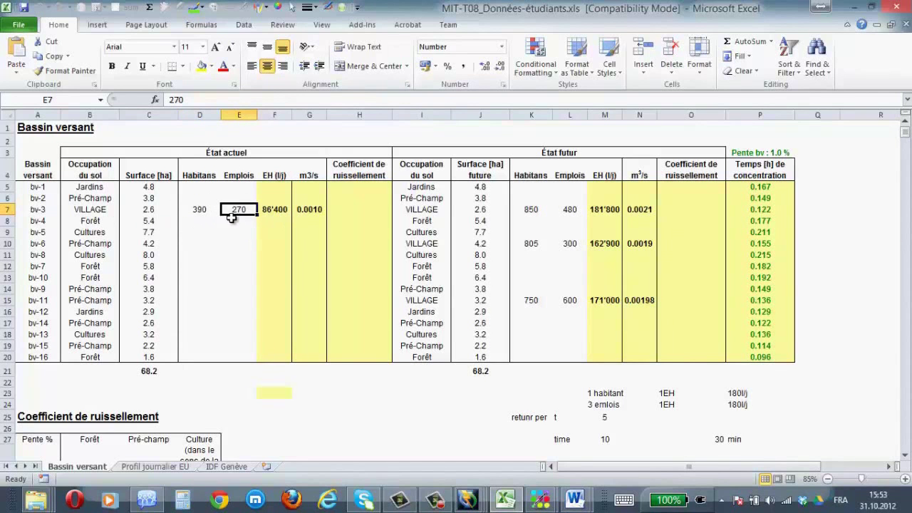
pyautogui.click(202, 211)
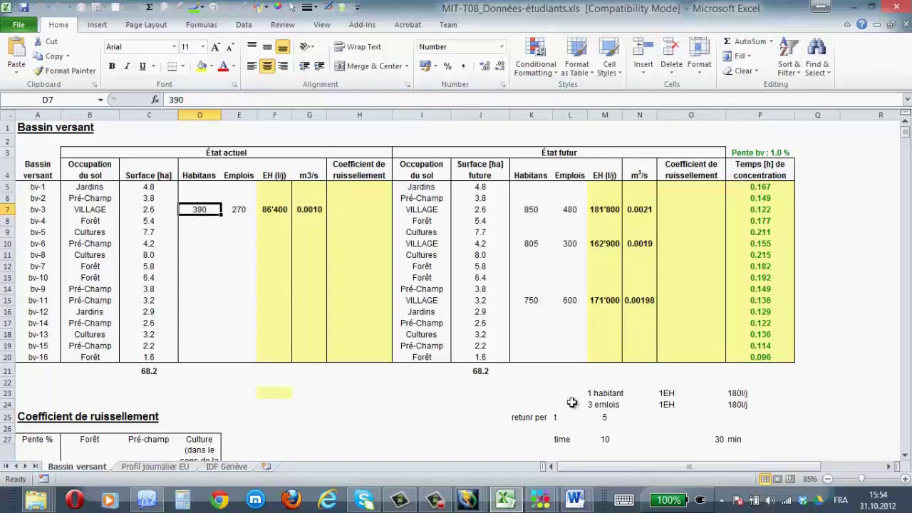
# - Review the population-equivalent and daily litre figures given for jobs below the Bassin versant table
pyautogui.click(605, 405)
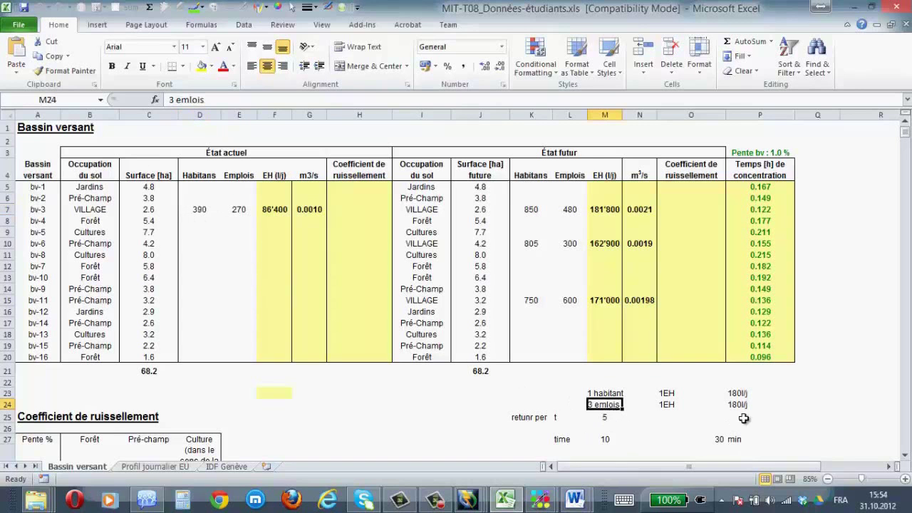
pyautogui.click(667, 405)
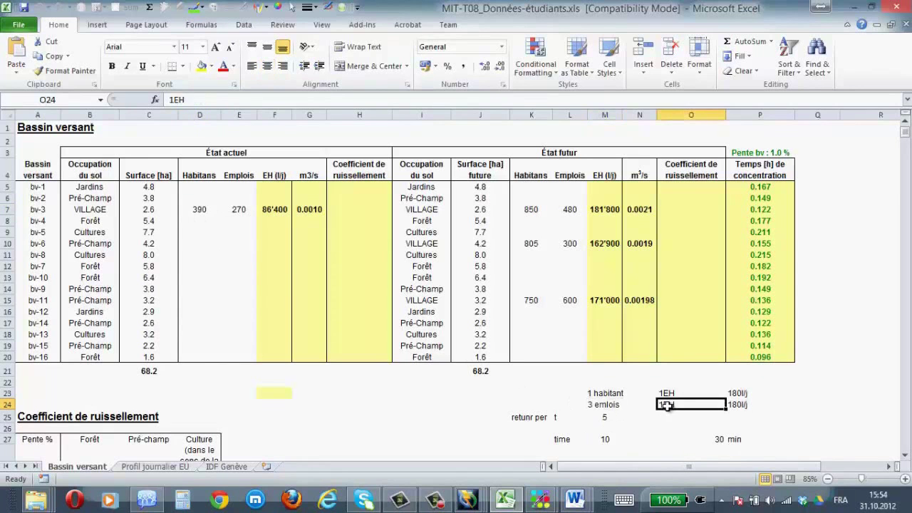
pyautogui.click(614, 404)
pyautogui.click(739, 405)
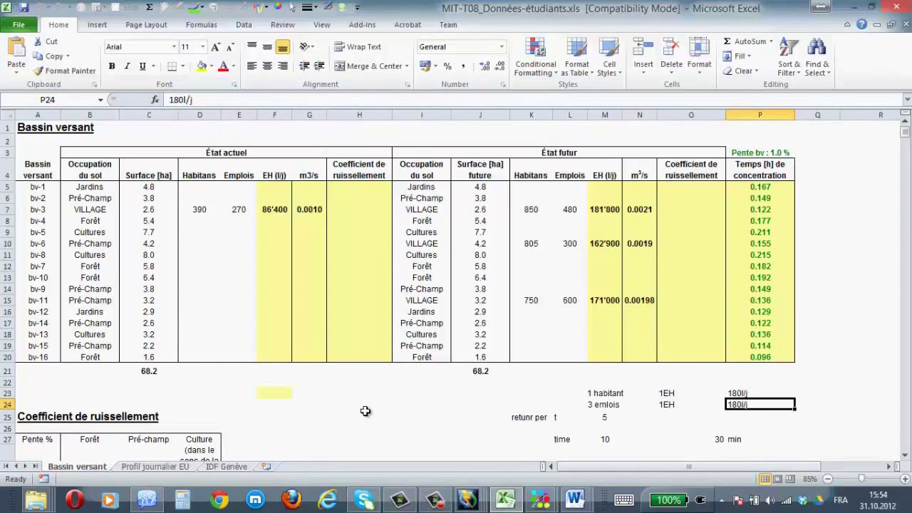
# - Inspect bv-3's current EH (l/j) and m3/s formulas, and the future inhabitants of bv-3 and bv-6
pyautogui.click(274, 209)
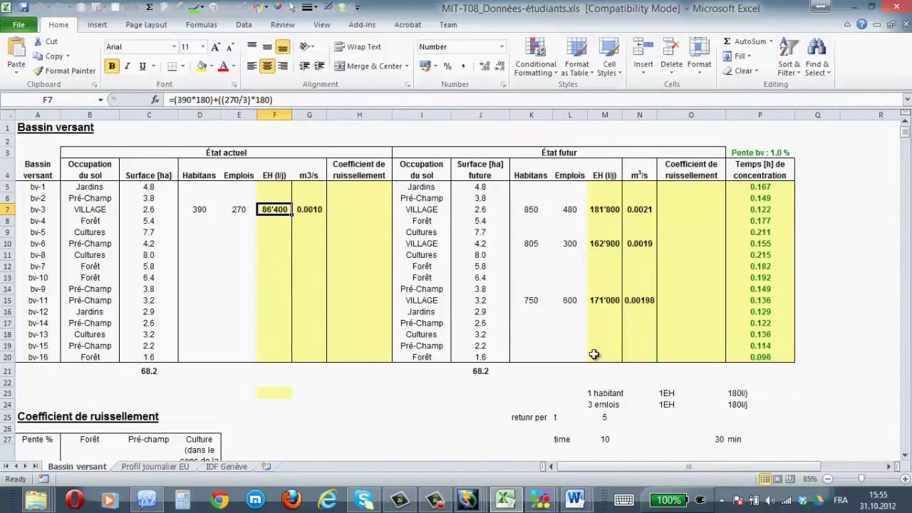
pyautogui.click(741, 392)
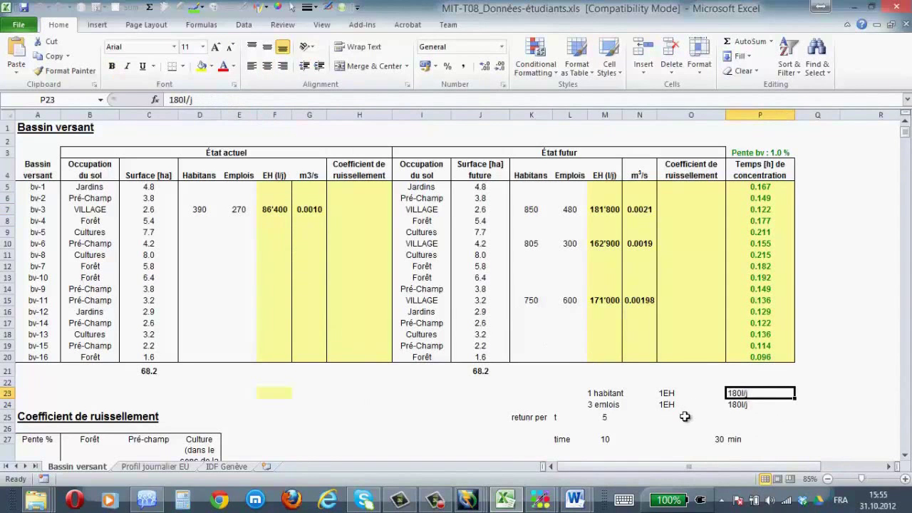
pyautogui.click(282, 211)
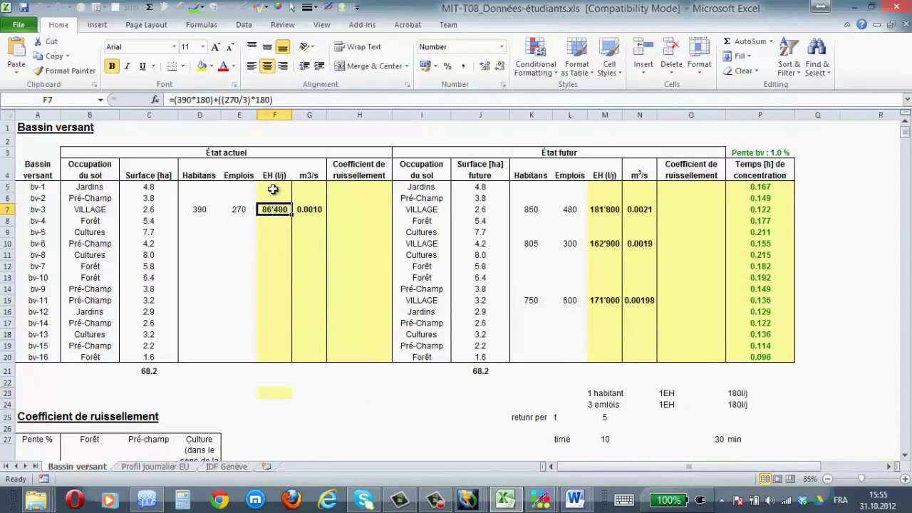
pyautogui.click(309, 210)
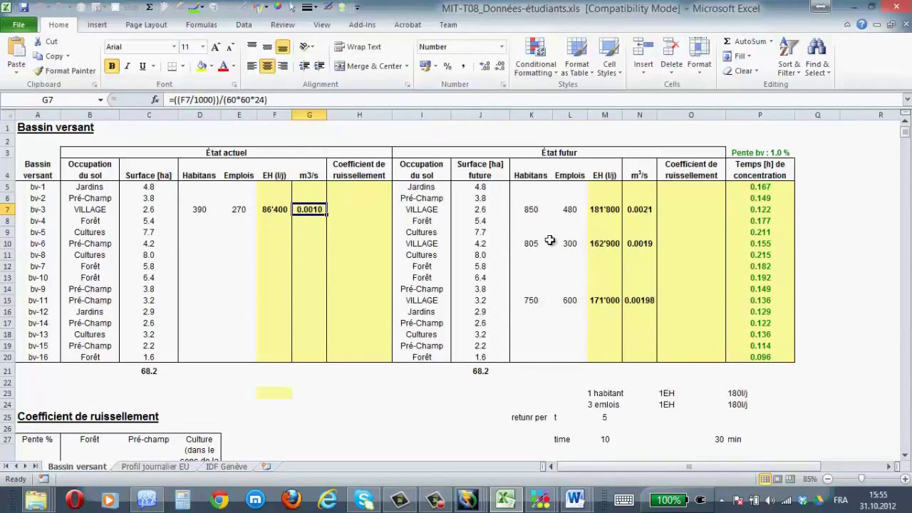
pyautogui.click(525, 209)
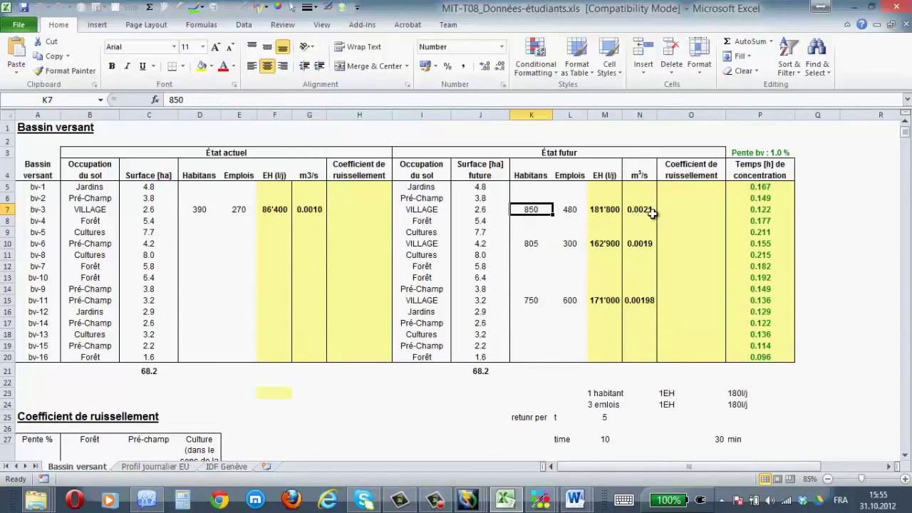
pyautogui.click(528, 244)
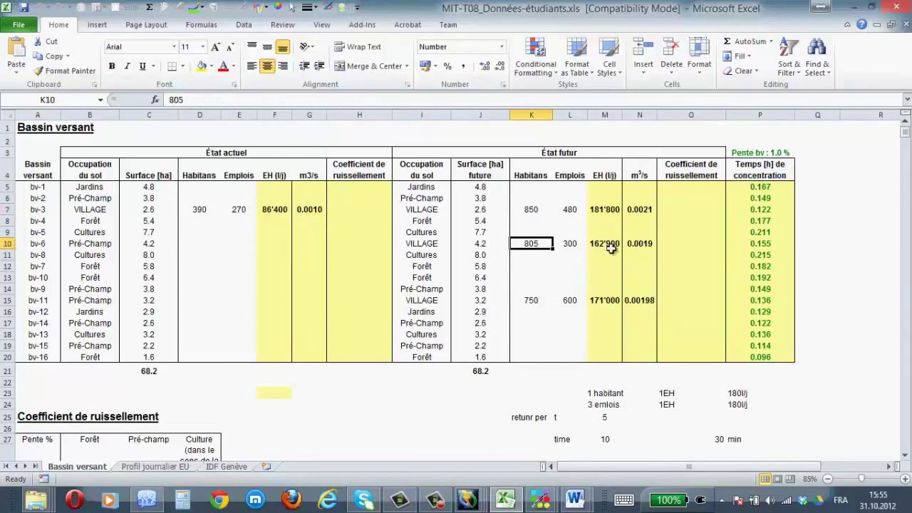
# - Inspect the future VILLAGE land use of bv-6 and bv-11, and the concentration-time formulas of bv-1 and bv-2
pyautogui.click(419, 244)
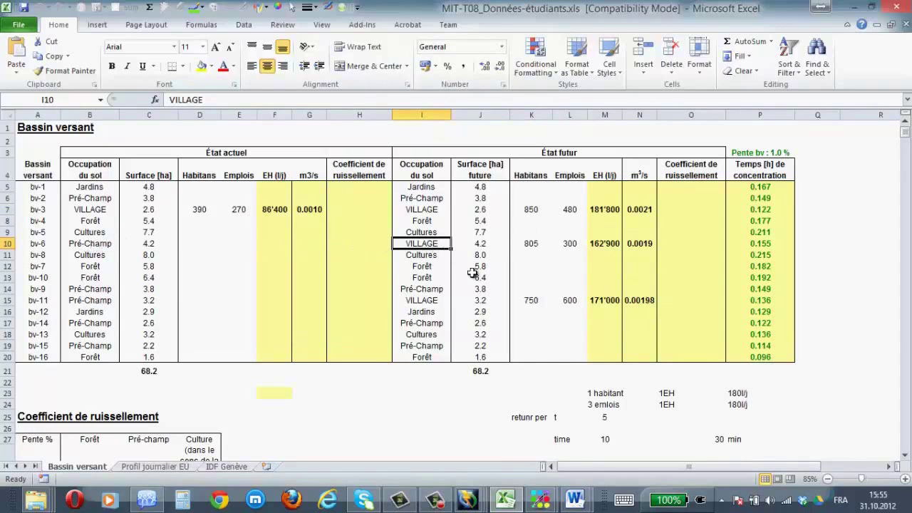
pyautogui.click(426, 302)
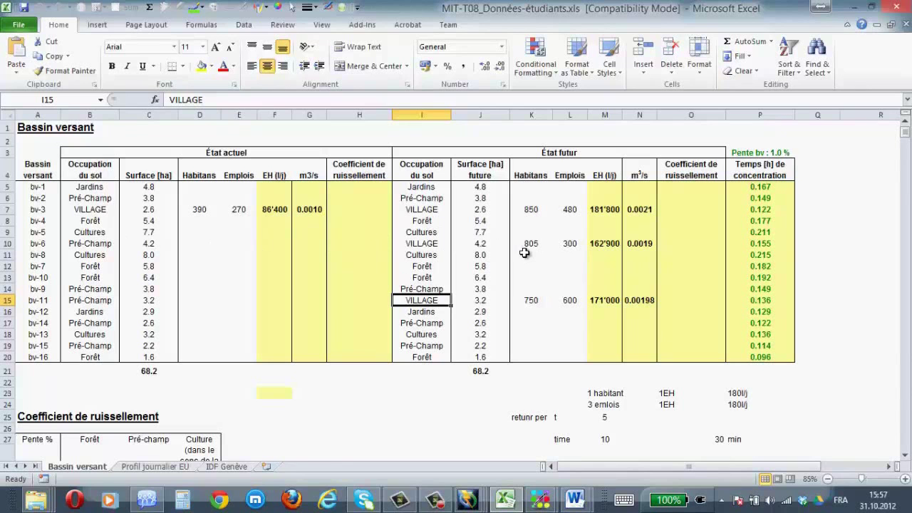
pyautogui.click(765, 188)
pyautogui.click(763, 198)
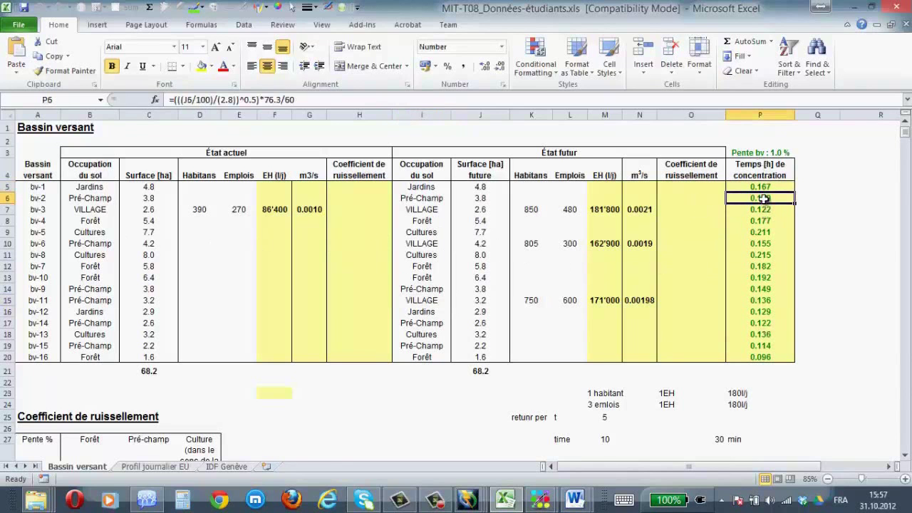
pyautogui.click(755, 187)
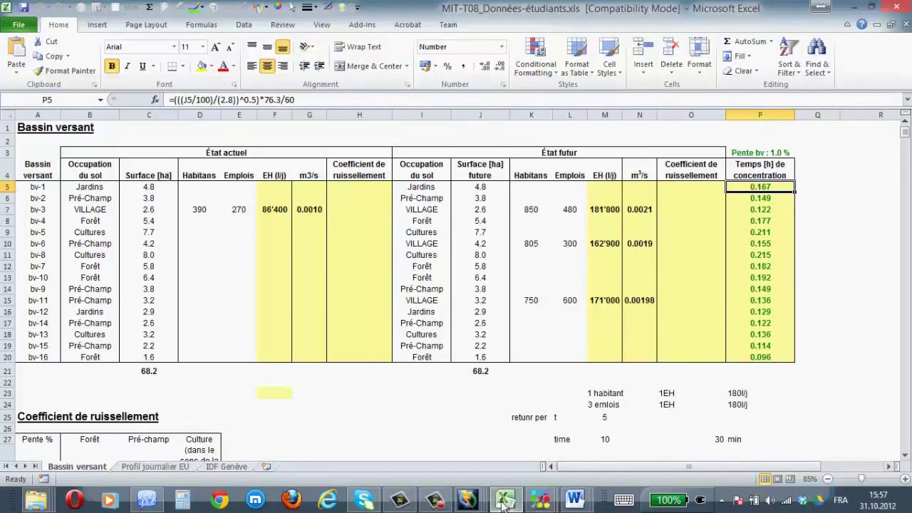
# - Switch to CivilStorm, put the Catchment Table aside and examine the catchment layout across the whole network
pyautogui.moveTo(498, 504)
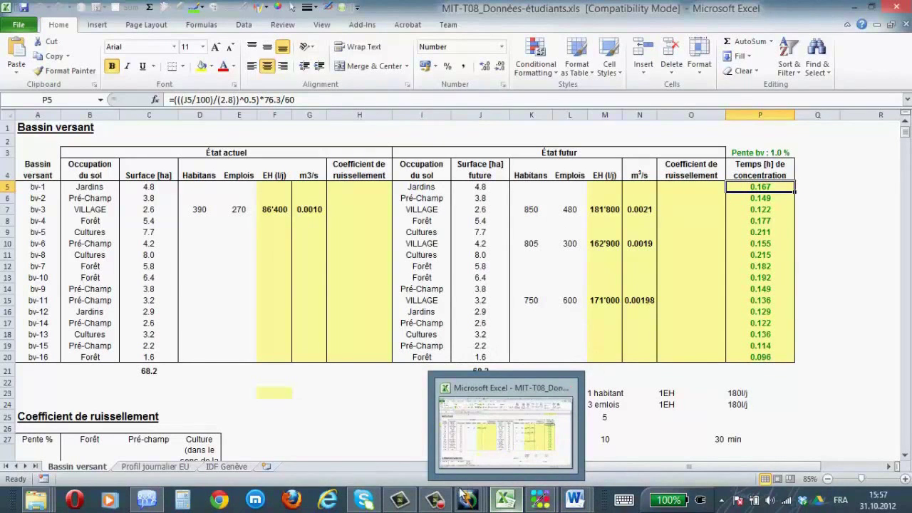
pyautogui.moveTo(468, 501)
pyautogui.click(492, 456)
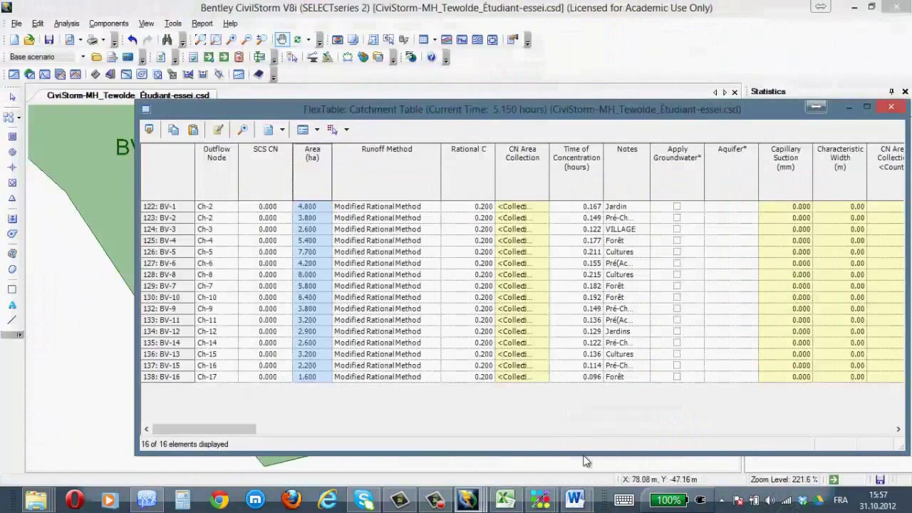
pyautogui.click(816, 108)
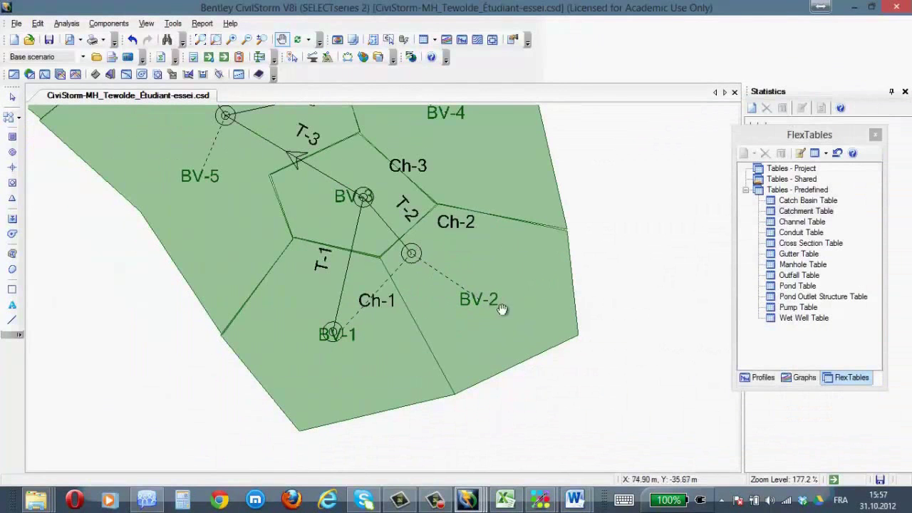
pyautogui.scroll(-4, 414, 261)
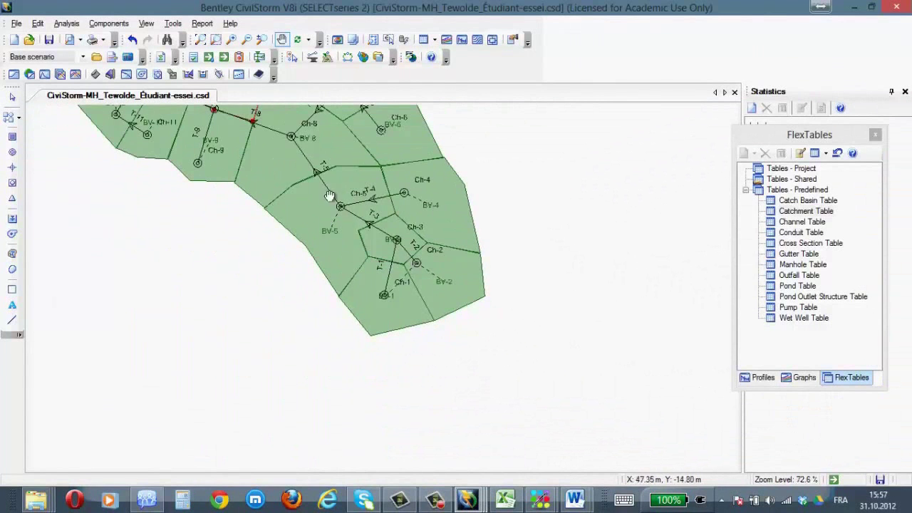
pyautogui.scroll(-2, 332, 195)
pyautogui.click(282, 40)
pyautogui.moveTo(282, 146); pyautogui.dragTo(383, 258)
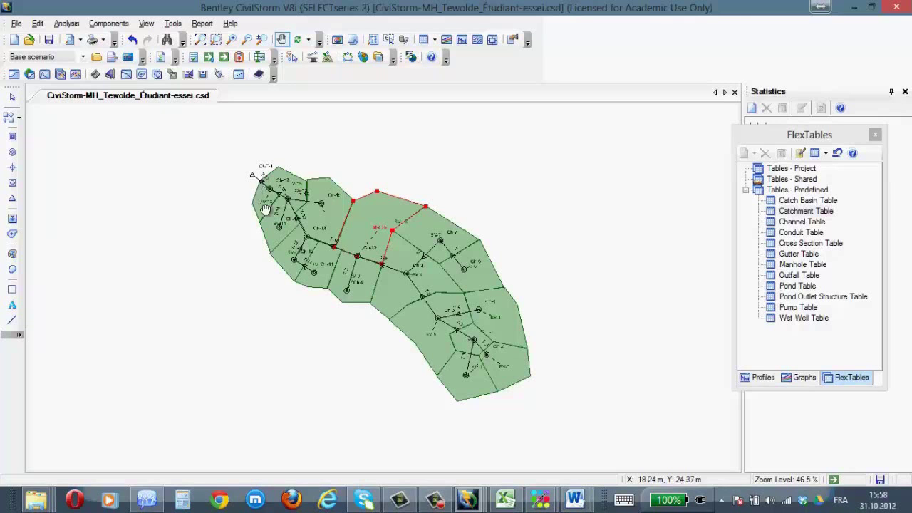
# - Return to Excel, then switch to Bamboo Paper and clear page 3 of the handwritten note
pyautogui.click(506, 498)
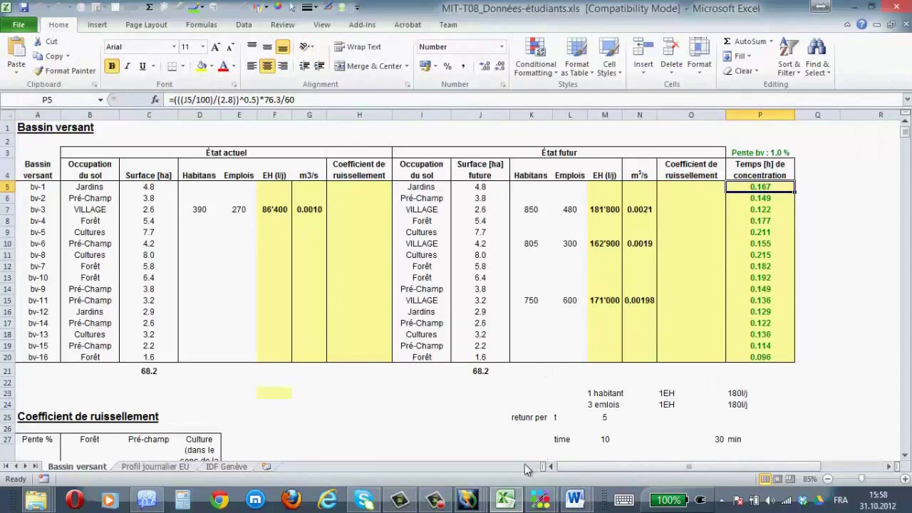
pyautogui.moveTo(543, 504)
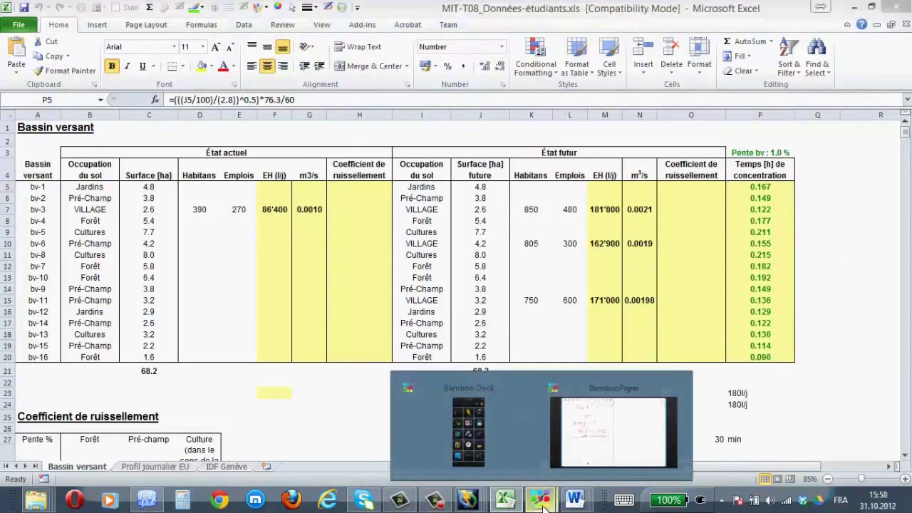
pyautogui.click(611, 440)
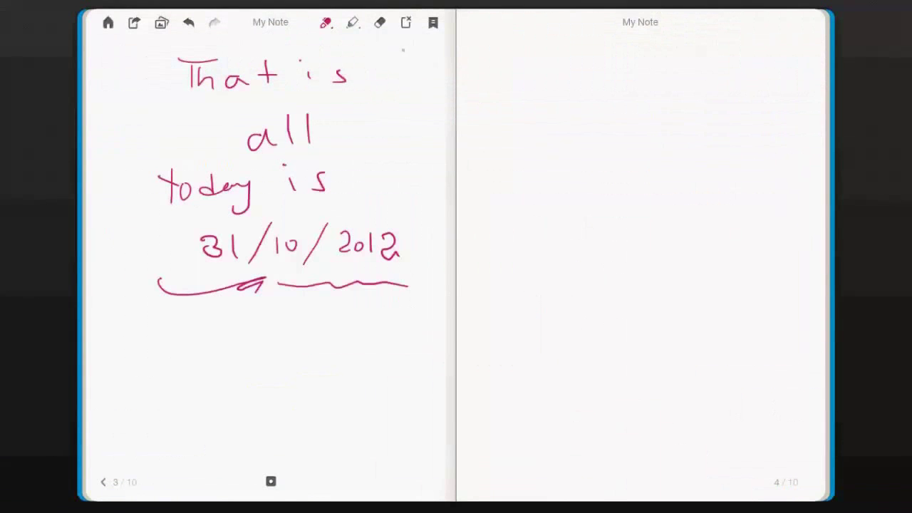
pyautogui.click(411, 26)
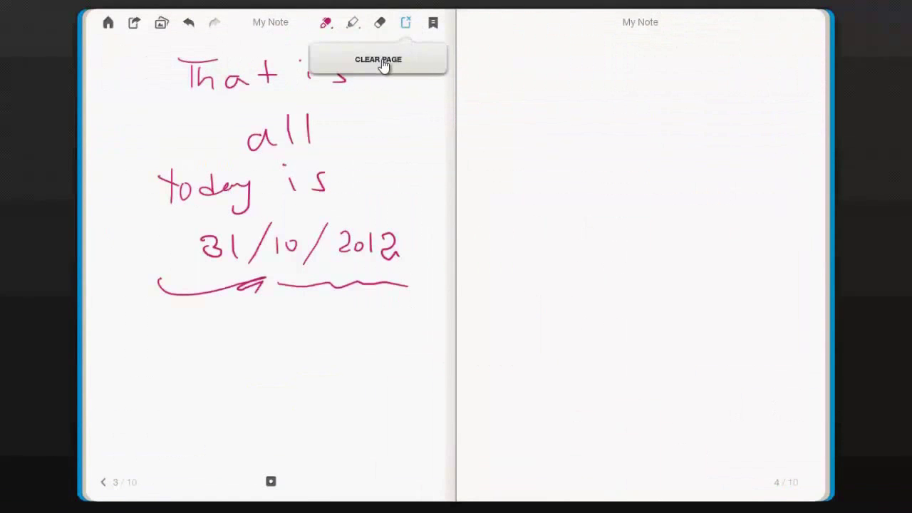
pyautogui.click(382, 61)
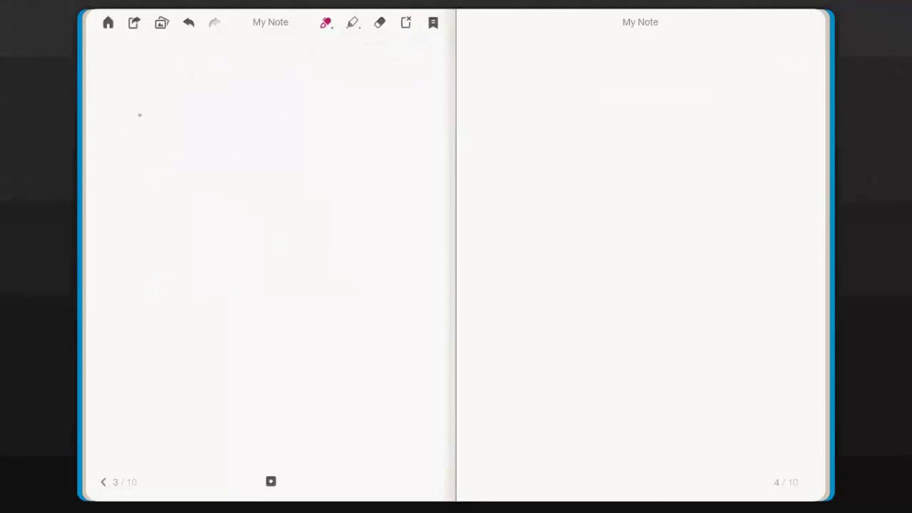
# - Handwrite "tc (minute) =" near the top of the cleared page 3
pyautogui.moveTo(168, 87)
pyautogui.mouseDown()
pyautogui.moveTo(162, 130)
pyautogui.moveTo(193, 152)
pyautogui.mouseUp()
pyautogui.moveTo(232, 91); pyautogui.dragTo(223, 151)
pyautogui.moveTo(235, 139)
pyautogui.mouseDown()
pyautogui.moveTo(239, 124)
pyautogui.moveTo(256, 132)
pyautogui.mouseUp()
pyautogui.moveTo(268, 121)
pyautogui.mouseDown()
pyautogui.moveTo(270, 132)
pyautogui.moveTo(319, 133)
pyautogui.mouseUp()
pyautogui.moveTo(331, 86); pyautogui.dragTo(330, 134)
pyautogui.moveTo(319, 122); pyautogui.dragTo(335, 121)
pyautogui.moveTo(345, 113); pyautogui.dragTo(349, 132)
pyautogui.moveTo(355, 78)
pyautogui.mouseDown()
pyautogui.moveTo(356, 134)
pyautogui.moveTo(396, 121)
pyautogui.moveTo(402, 132)
pyautogui.mouseUp()
# - Complete the concentration-time formula on page 4 by handwriting 76.3 times the square root of A (Km²) over I (%)
pyautogui.moveTo(484, 110)
pyautogui.mouseDown()
pyautogui.moveTo(505, 136)
pyautogui.moveTo(536, 123)
pyautogui.moveTo(571, 136)
pyautogui.mouseUp()
pyautogui.moveTo(635, 93); pyautogui.dragTo(757, 86)
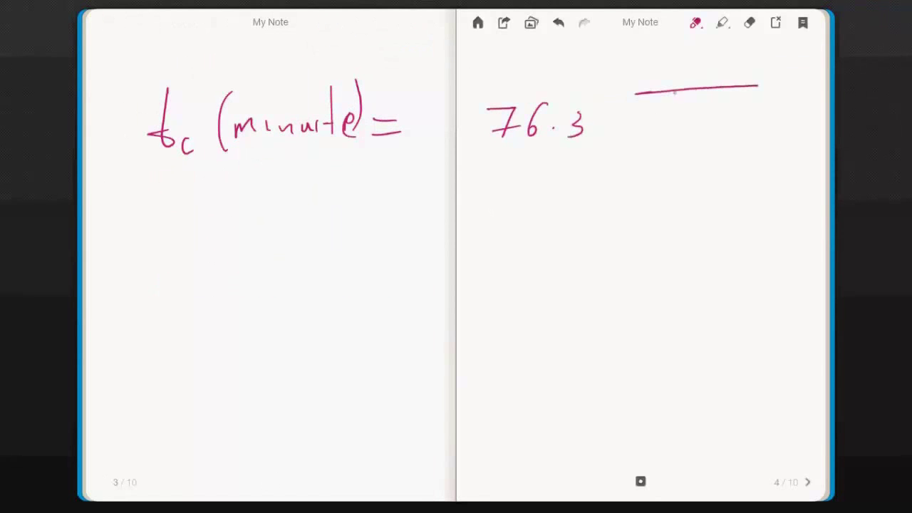
pyautogui.moveTo(632, 94); pyautogui.dragTo(597, 175)
pyautogui.moveTo(655, 132)
pyautogui.mouseDown()
pyautogui.moveTo(670, 105)
pyautogui.moveTo(677, 126)
pyautogui.mouseUp()
pyautogui.moveTo(662, 120); pyautogui.dragTo(679, 117)
pyautogui.moveTo(713, 100)
pyautogui.mouseDown()
pyautogui.moveTo(706, 132)
pyautogui.moveTo(751, 123)
pyautogui.mouseUp()
pyautogui.moveTo(748, 103); pyautogui.dragTo(769, 125)
pyautogui.moveTo(651, 140); pyautogui.dragTo(759, 134)
pyautogui.moveTo(664, 148); pyautogui.dragTo(691, 146)
pyautogui.moveTo(677, 146)
pyautogui.mouseDown()
pyautogui.moveTo(677, 172)
pyautogui.moveTo(711, 176)
pyautogui.mouseUp()
pyautogui.moveTo(746, 146)
pyautogui.mouseDown()
pyautogui.moveTo(754, 152)
pyautogui.moveTo(733, 171)
pyautogui.mouseUp()
pyautogui.moveTo(750, 157); pyautogui.dragTo(751, 164)
pyautogui.moveTo(764, 144); pyautogui.dragTo(765, 171)
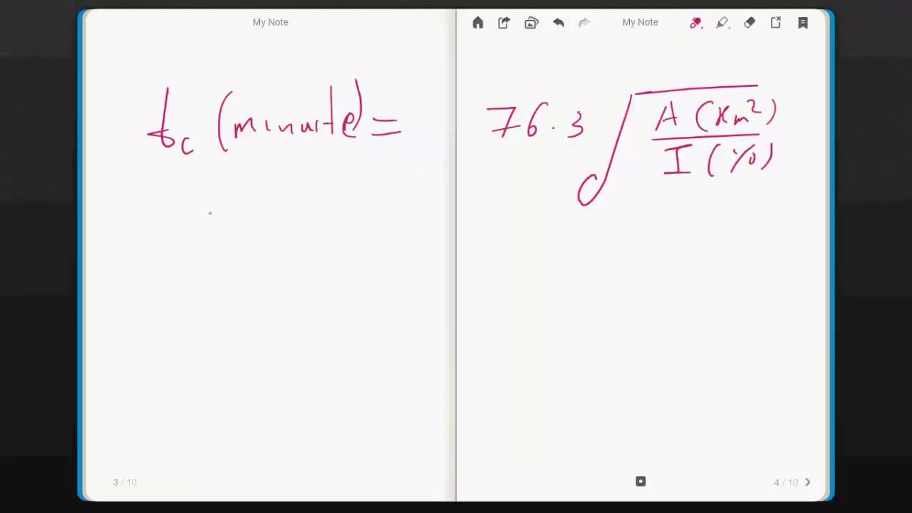
# - Handwrite the example area 4.8 ha below the formula's left side, with 0.0048 Km² beneath it
pyautogui.rightClick(225, 205)
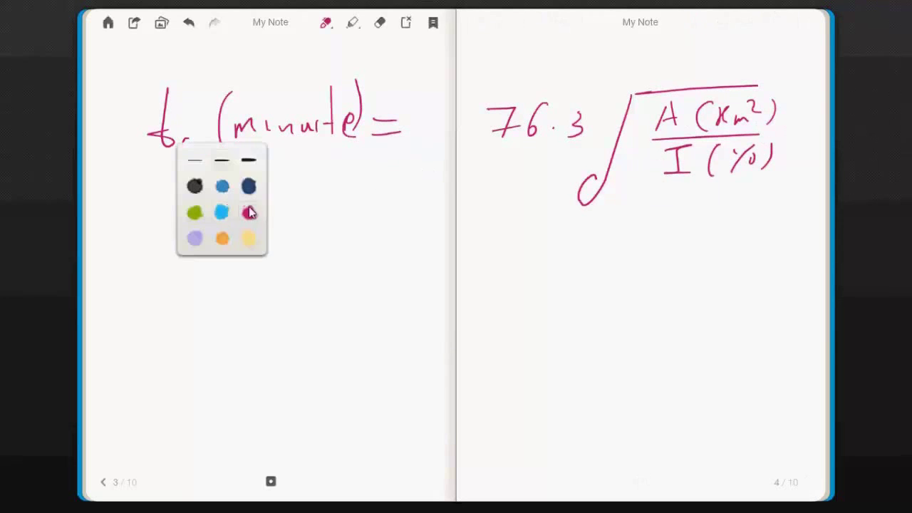
pyautogui.click(282, 236)
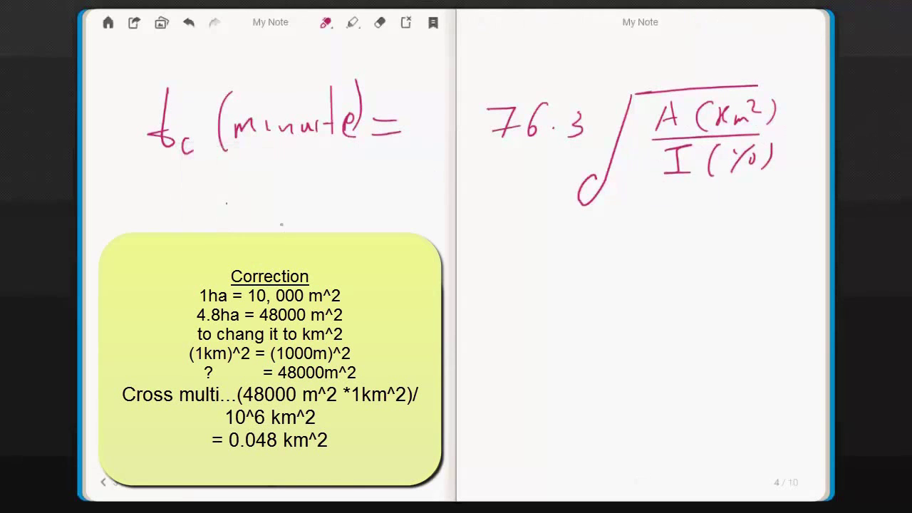
pyautogui.moveTo(272, 207)
pyautogui.mouseDown()
pyautogui.moveTo(263, 224)
pyautogui.moveTo(285, 223)
pyautogui.mouseUp()
pyautogui.moveTo(280, 208); pyautogui.dragTo(281, 232)
pyautogui.click(299, 219)
pyautogui.moveTo(319, 208)
pyautogui.mouseDown()
pyautogui.moveTo(311, 223)
pyautogui.moveTo(318, 208)
pyautogui.mouseUp()
pyautogui.moveTo(335, 201); pyautogui.dragTo(346, 231)
pyautogui.moveTo(361, 221); pyautogui.dragTo(363, 231)
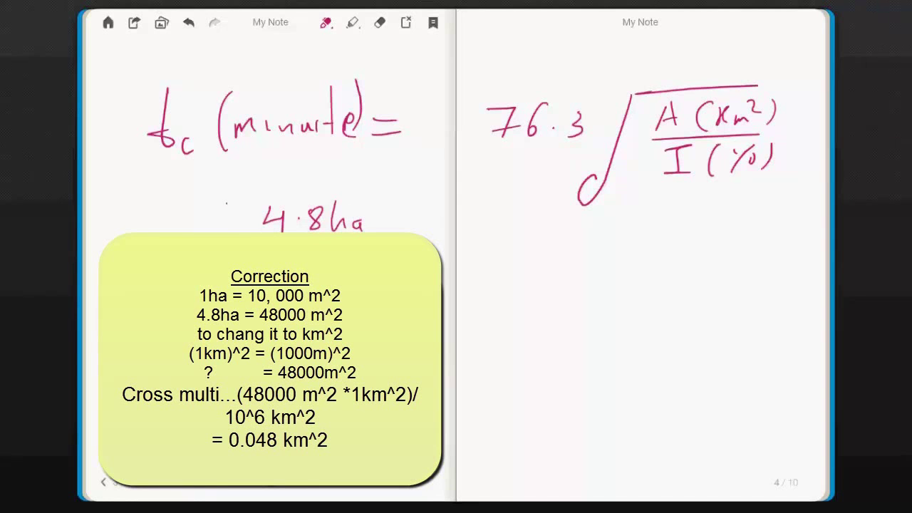
pyautogui.moveTo(441, 264); pyautogui.dragTo(457, 258)
# - Handwrite the slope I = 2.8 % below the formula on page 4
pyautogui.moveTo(563, 241)
pyautogui.mouseDown()
pyautogui.moveTo(585, 240)
pyautogui.moveTo(574, 273)
pyautogui.mouseUp()
pyautogui.moveTo(567, 274); pyautogui.dragTo(616, 256)
pyautogui.moveTo(607, 265)
pyautogui.mouseDown()
pyautogui.moveTo(668, 263)
pyautogui.moveTo(698, 243)
pyautogui.moveTo(722, 264)
pyautogui.mouseUp()
pyautogui.moveTo(718, 245); pyautogui.dragTo(716, 247)
pyautogui.moveTo(738, 252); pyautogui.dragTo(738, 258)
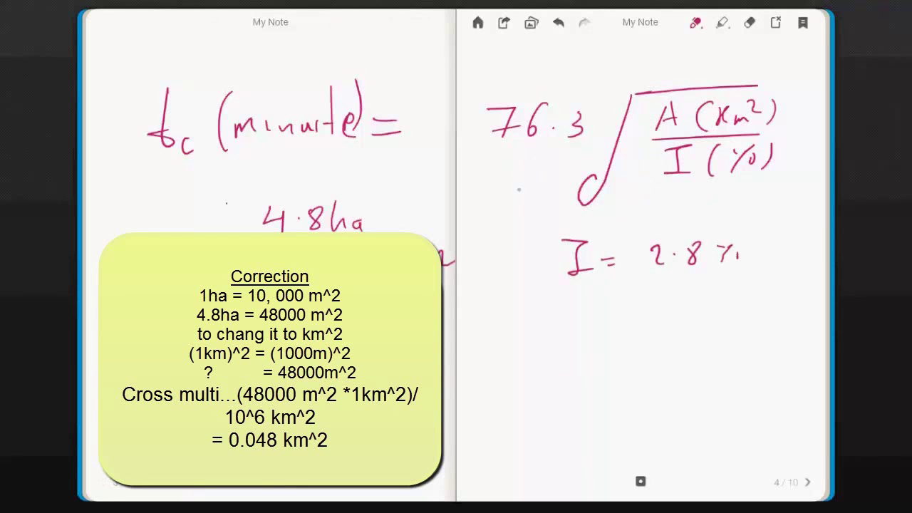
# - Handwrite the substituted expression = 76.3 times the square root of 0.0048 over 2.8 below the slope
pyautogui.moveTo(482, 323); pyautogui.dragTo(497, 321)
pyautogui.moveTo(486, 334); pyautogui.dragTo(500, 333)
pyautogui.moveTo(518, 322)
pyautogui.mouseDown()
pyautogui.moveTo(539, 320)
pyautogui.moveTo(528, 343)
pyautogui.mouseUp()
pyautogui.moveTo(557, 317); pyautogui.dragTo(563, 331)
pyautogui.moveTo(617, 303); pyautogui.dragTo(676, 296)
pyautogui.moveTo(617, 303)
pyautogui.mouseDown()
pyautogui.moveTo(588, 342)
pyautogui.moveTo(586, 326)
pyautogui.moveTo(573, 340)
pyautogui.mouseUp()
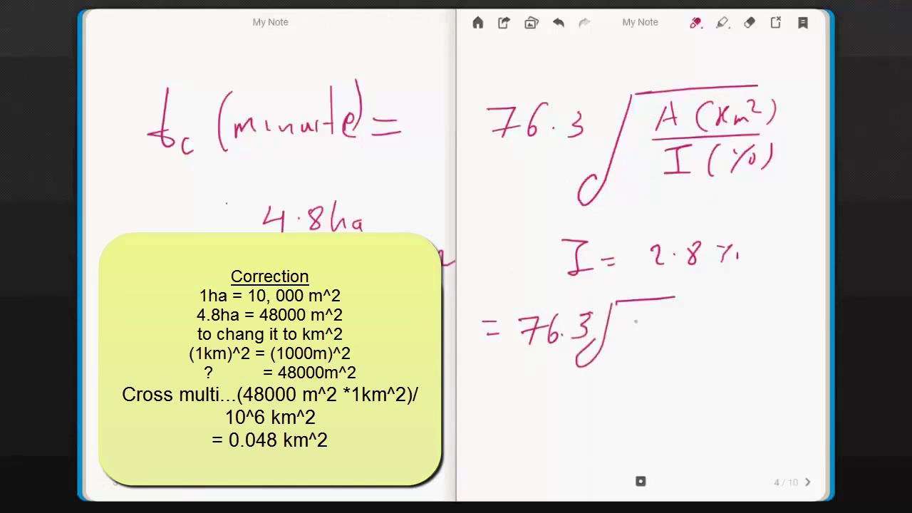
pyautogui.moveTo(631, 311)
pyautogui.mouseDown()
pyautogui.moveTo(647, 325)
pyautogui.moveTo(651, 316)
pyautogui.moveTo(690, 322)
pyautogui.moveTo(709, 296)
pyautogui.mouseUp()
pyautogui.moveTo(617, 338); pyautogui.dragTo(709, 329)
pyautogui.moveTo(646, 340)
pyautogui.mouseDown()
pyautogui.moveTo(658, 352)
pyautogui.moveTo(677, 340)
pyautogui.mouseUp()
# - Add = 9.9/60 hr after the substituted expression and underline "minute" in the formula
pyautogui.moveTo(724, 316)
pyautogui.mouseDown()
pyautogui.moveTo(806, 340)
pyautogui.moveTo(755, 360)
pyautogui.mouseUp()
pyautogui.click(769, 324)
pyautogui.moveTo(771, 352)
pyautogui.mouseDown()
pyautogui.moveTo(766, 359)
pyautogui.moveTo(773, 353)
pyautogui.mouseUp()
pyautogui.moveTo(799, 317)
pyautogui.mouseDown()
pyautogui.moveTo(798, 338)
pyautogui.moveTo(811, 340)
pyautogui.mouseUp()
pyautogui.moveTo(809, 340); pyautogui.dragTo(821, 328)
pyautogui.moveTo(259, 154); pyautogui.dragTo(341, 150)
# - Handwrite the final result = 0.166 hr with an underline, and draw a curve around 4.8 ha
pyautogui.moveTo(602, 396)
pyautogui.mouseDown()
pyautogui.moveTo(620, 395)
pyautogui.moveTo(620, 407)
pyautogui.moveTo(662, 396)
pyautogui.moveTo(684, 410)
pyautogui.mouseUp()
pyautogui.moveTo(710, 384)
pyautogui.mouseDown()
pyautogui.moveTo(704, 401)
pyautogui.moveTo(722, 403)
pyautogui.mouseUp()
pyautogui.moveTo(634, 419); pyautogui.dragTo(707, 412)
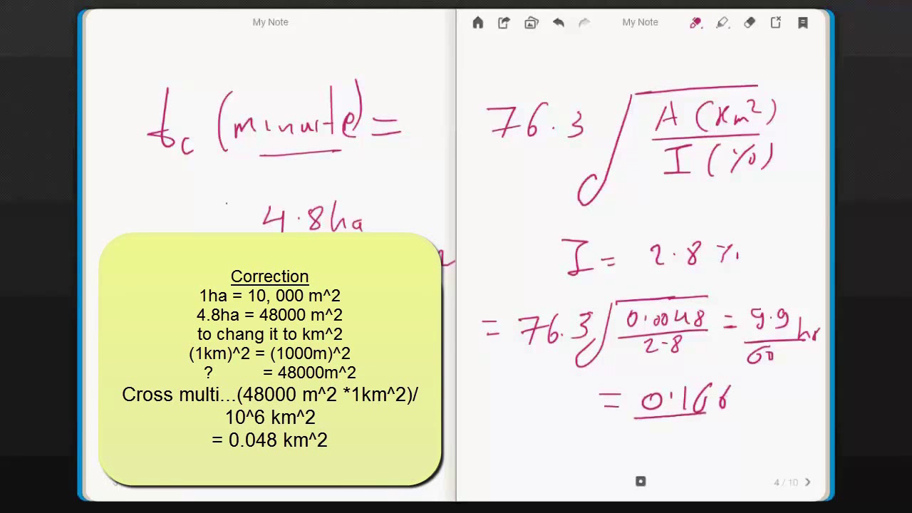
pyautogui.moveTo(749, 383)
pyautogui.mouseDown()
pyautogui.moveTo(751, 401)
pyautogui.moveTo(762, 400)
pyautogui.mouseUp()
pyautogui.moveTo(768, 399); pyautogui.dragTo(780, 391)
pyautogui.moveTo(697, 401); pyautogui.dragTo(708, 406)
pyautogui.moveTo(295, 191)
pyautogui.mouseDown()
pyautogui.moveTo(306, 261)
pyautogui.moveTo(358, 250)
pyautogui.mouseUp()
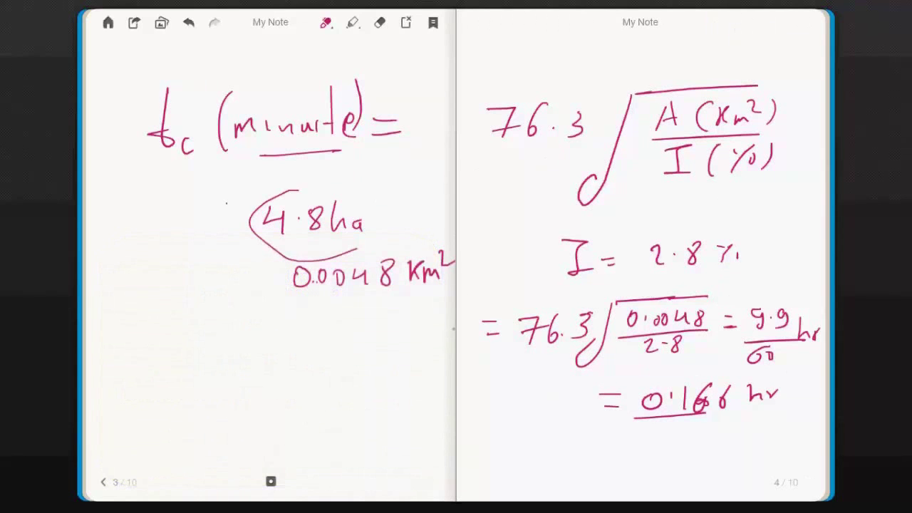
# - Switch to Excel to review the concentration times and the tables below, then check CivilStorm's Catchment Table
pyautogui.hotkey('alt', 'Tab')
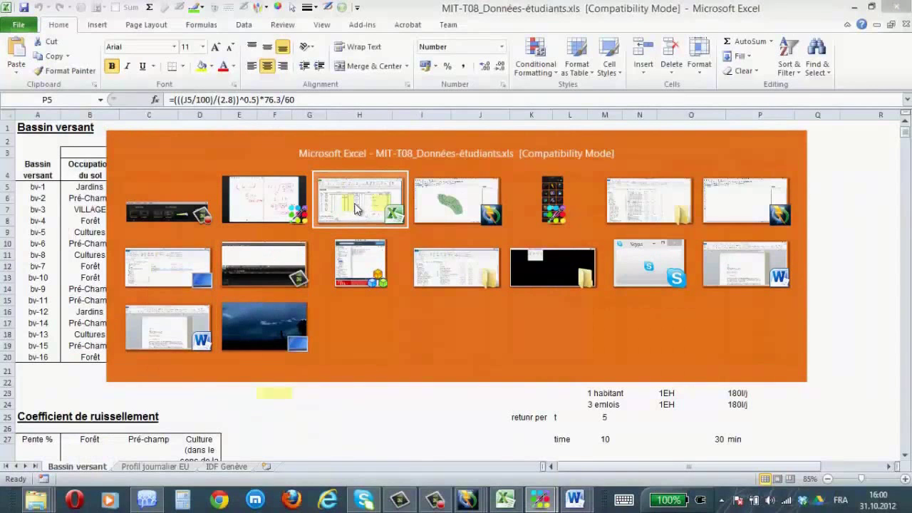
pyautogui.click(360, 206)
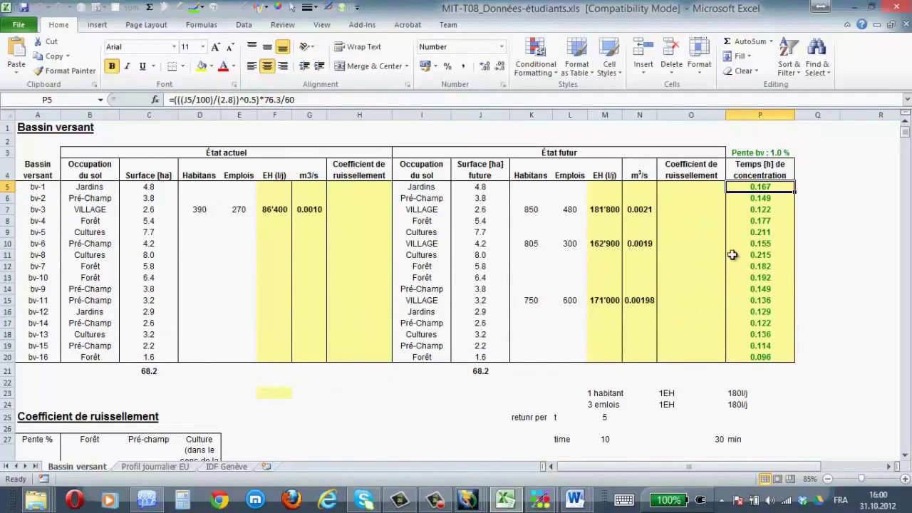
pyautogui.scroll(-1, 798, 314)
pyautogui.scroll(1, 799, 205)
pyautogui.scroll(-2, 788, 259)
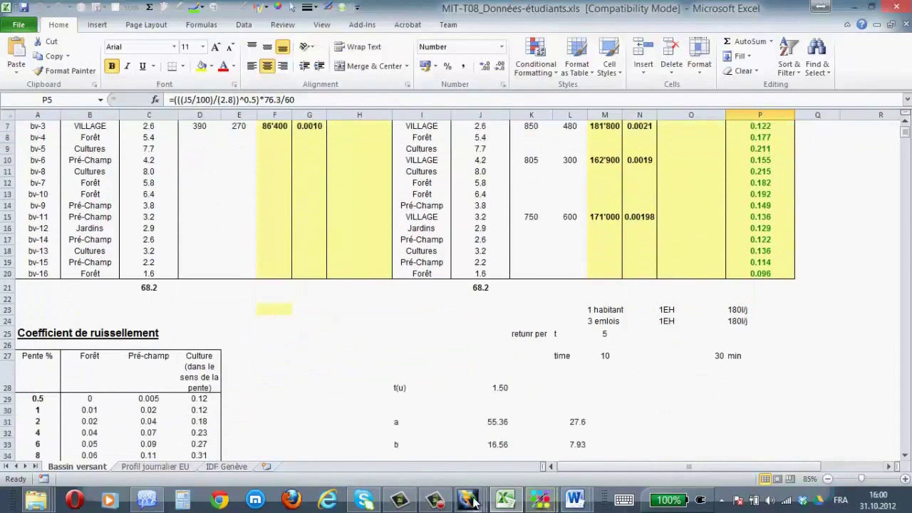
pyautogui.moveTo(467, 500)
pyautogui.click(573, 423)
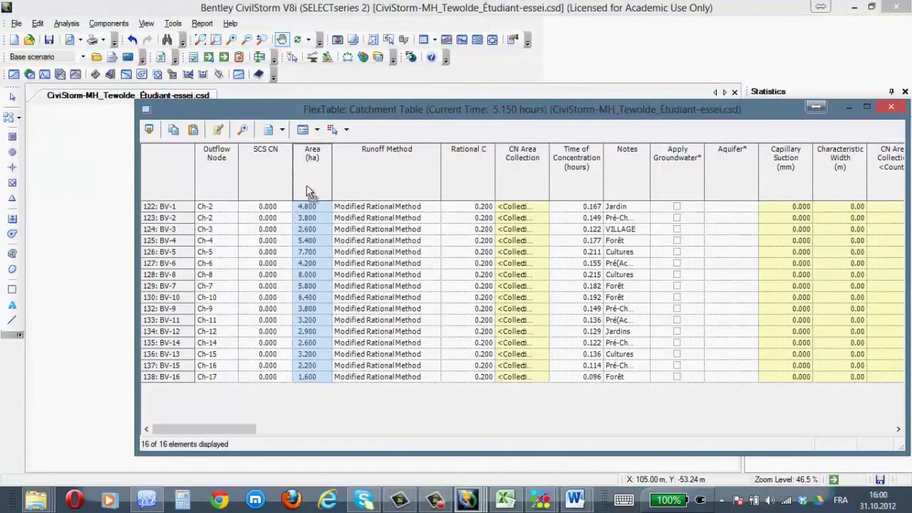
# - Return to Excel and copy the current Surface [ha] values of bv-1 to bv-16 in C5:C20
pyautogui.click(512, 498)
pyautogui.scroll(2, 556, 417)
pyautogui.moveTo(148, 187); pyautogui.dragTo(153, 352)
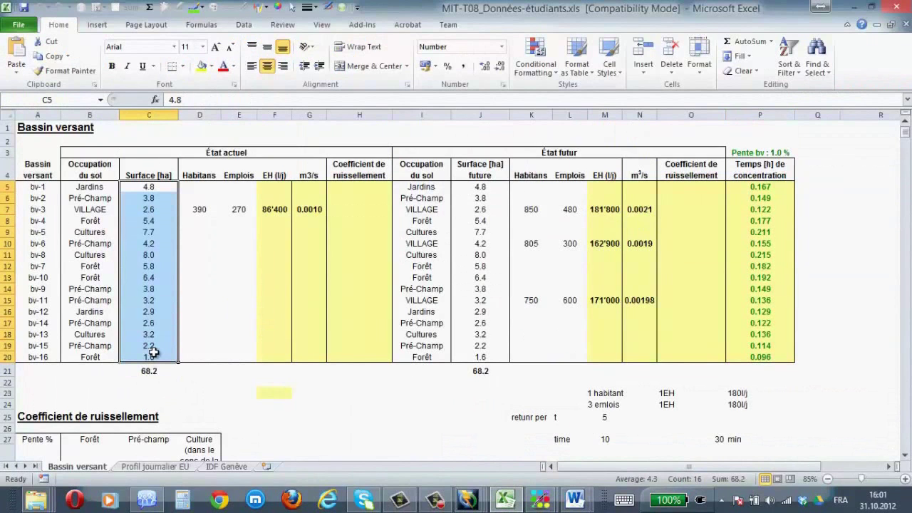
pyautogui.hotkey('ctrl', 'c')
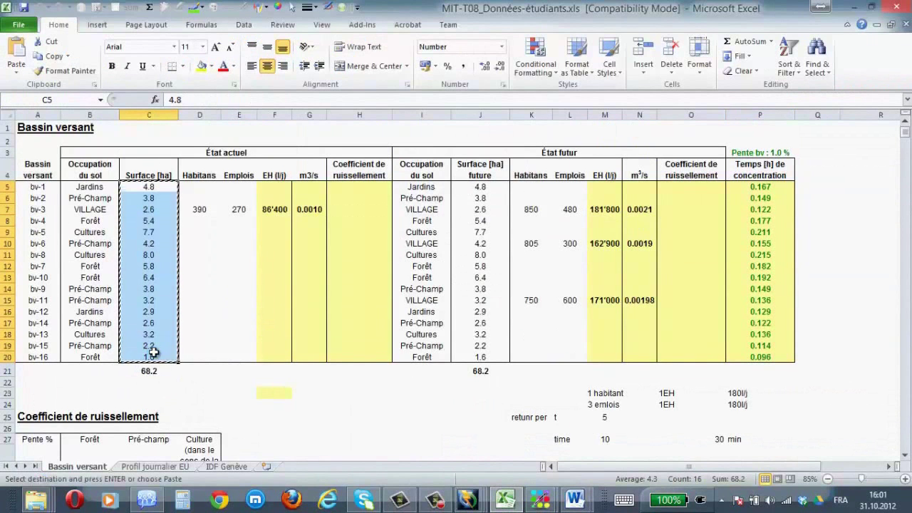
# - Switch to CivilStorm's Catchment Table and select the Area (ha) column
pyautogui.moveTo(469, 503)
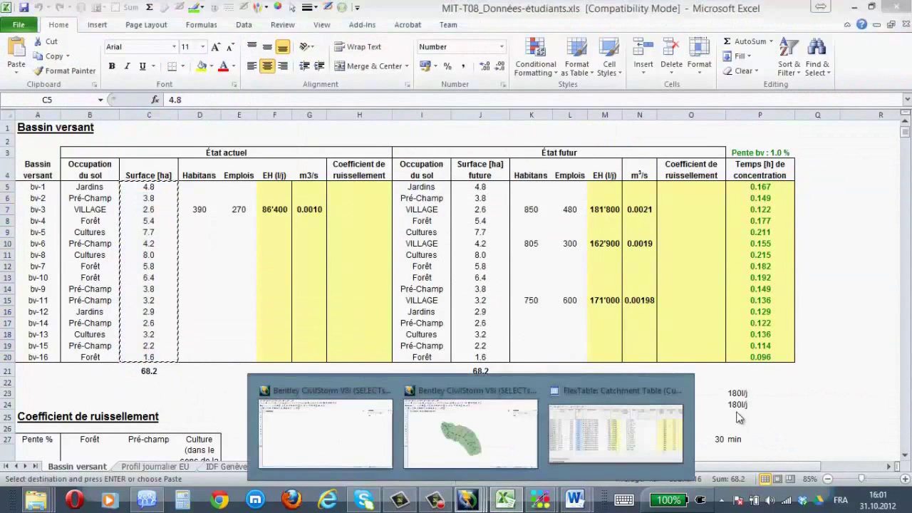
pyautogui.click(586, 445)
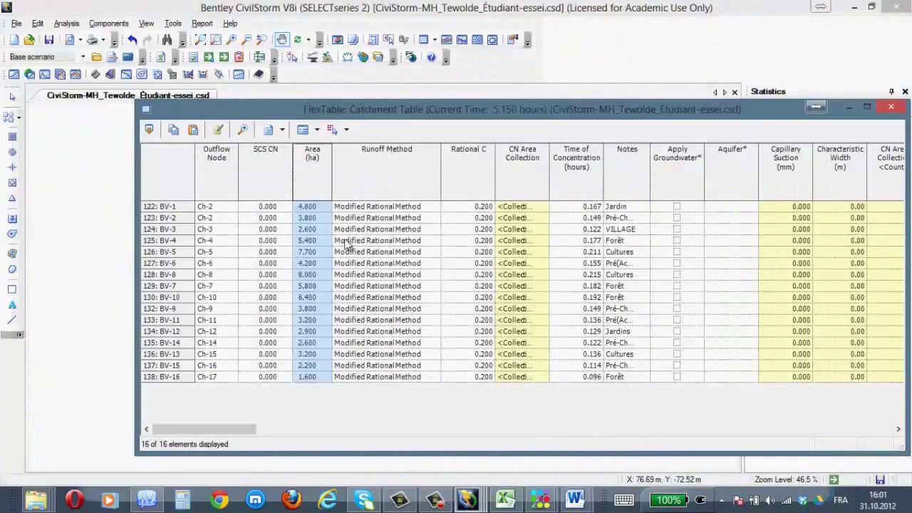
pyautogui.click(314, 193)
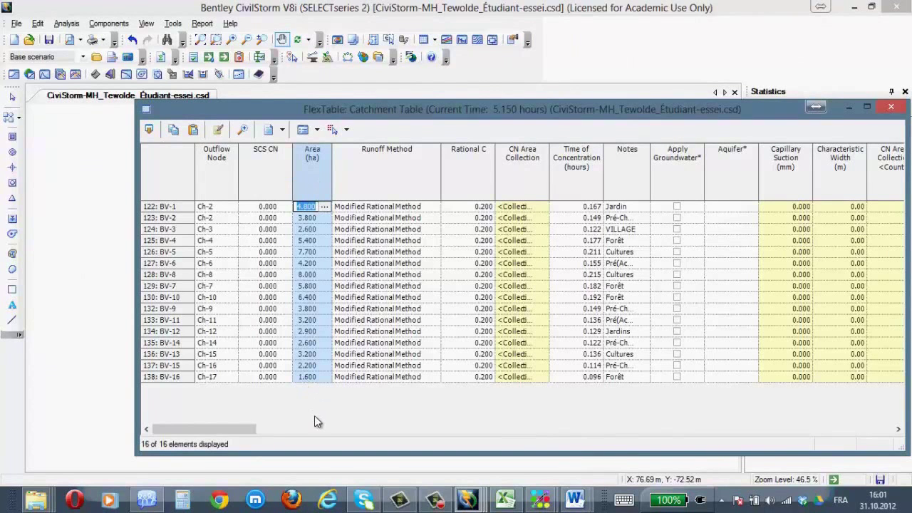
# - Globally set the Runoff Method of all catchments in the Catchment Table to Unit Hydrograph
pyautogui.click(393, 167)
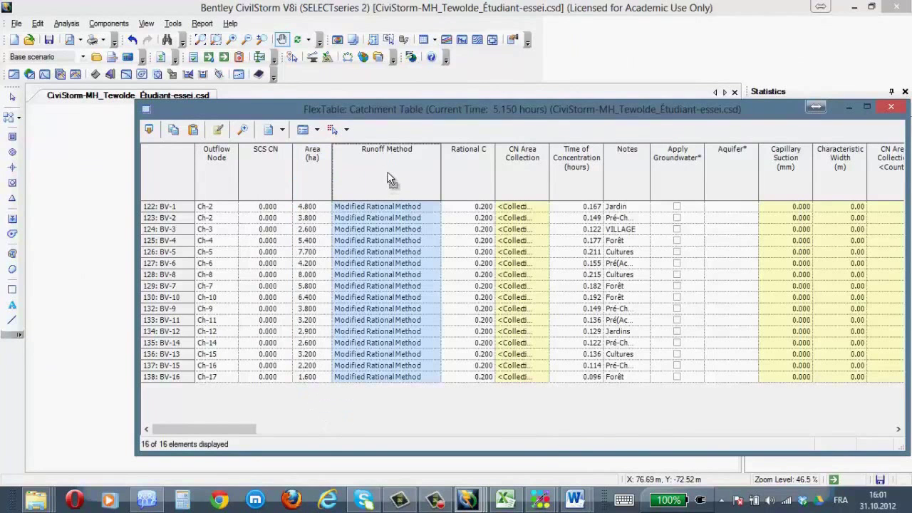
pyautogui.rightClick(388, 174)
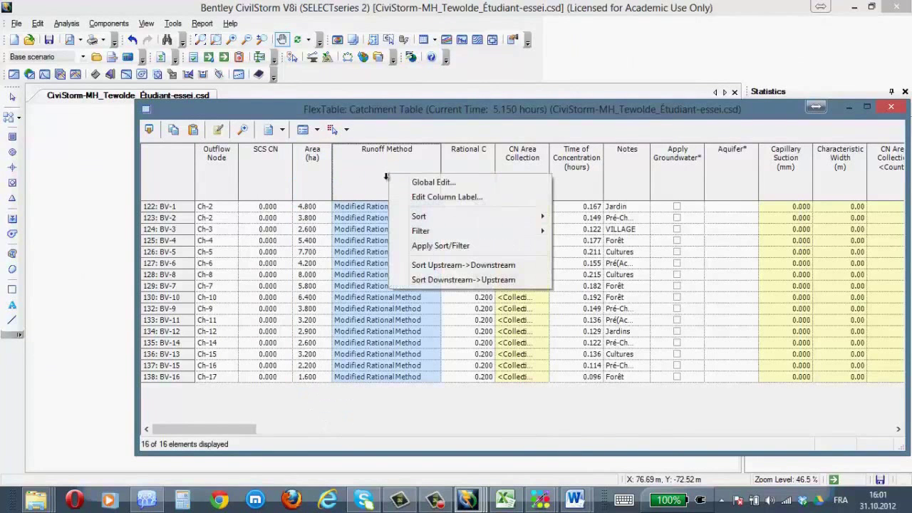
pyautogui.click(421, 183)
pyautogui.click(439, 215)
pyautogui.click(452, 218)
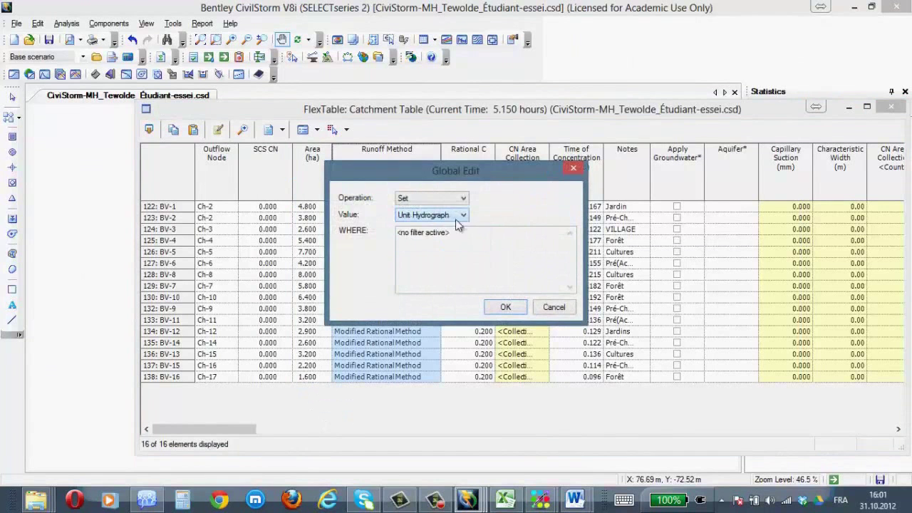
pyautogui.click(506, 308)
# - Globally set the Runoff Method of all catchments to Modified Rational Method
pyautogui.rightClick(381, 184)
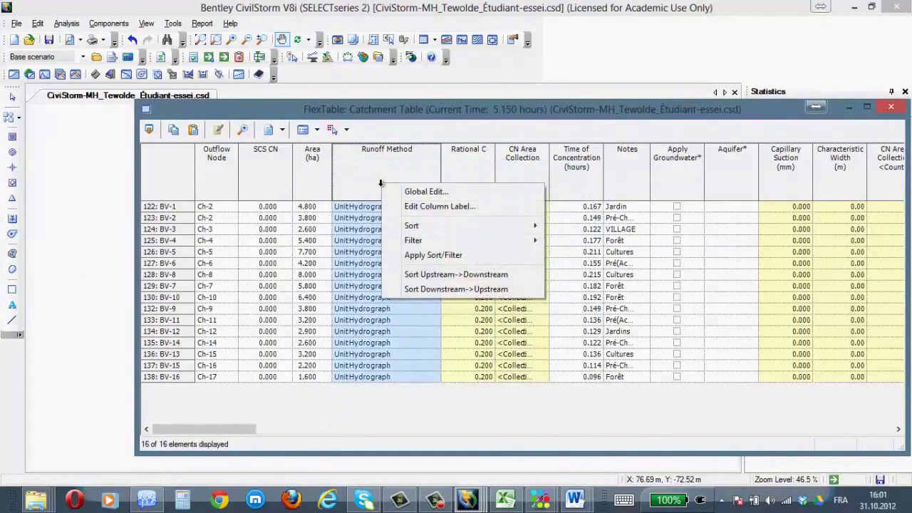
pyautogui.click(417, 192)
pyautogui.click(434, 215)
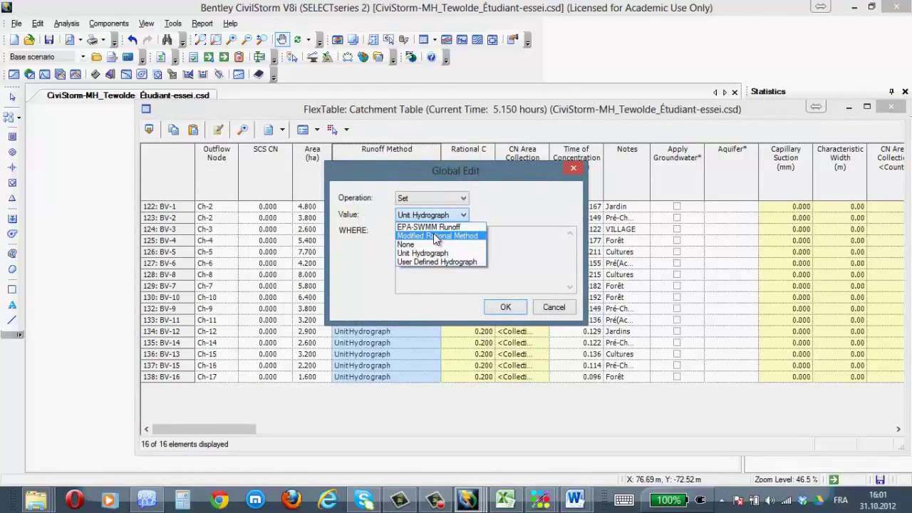
pyautogui.click(436, 236)
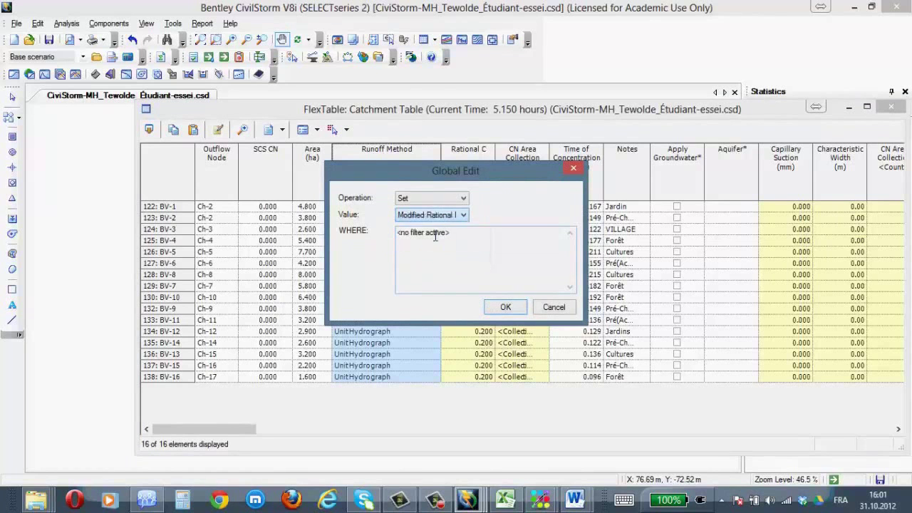
pyautogui.click(506, 309)
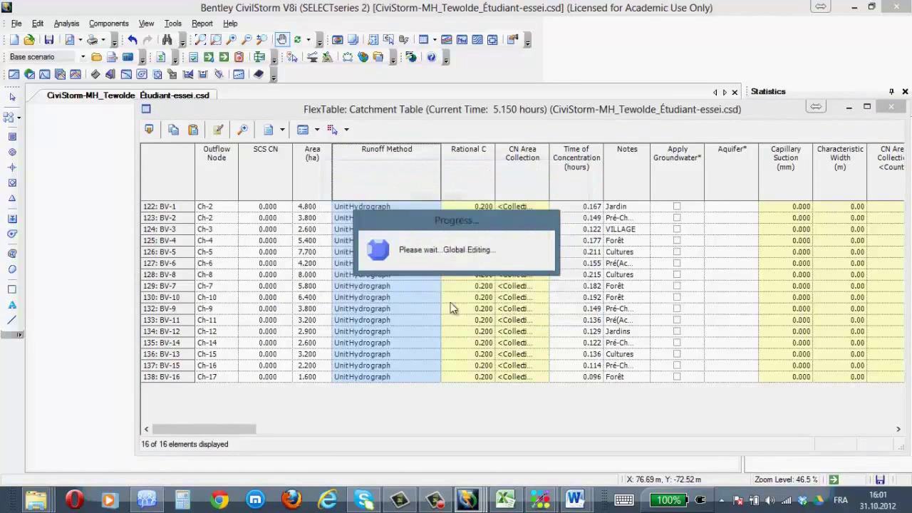
# - Review the runoff methods available in the Runoff Method column's Global Edit without applying any change
pyautogui.rightClick(383, 169)
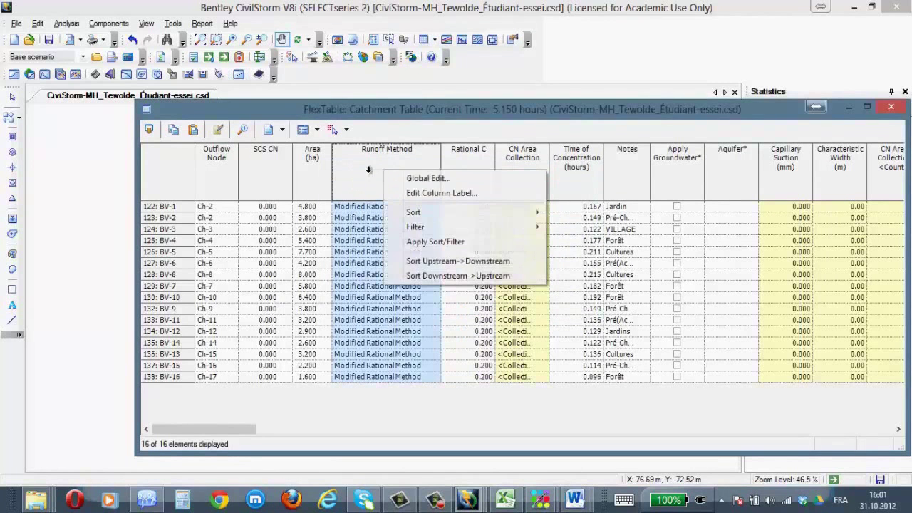
pyautogui.click(424, 179)
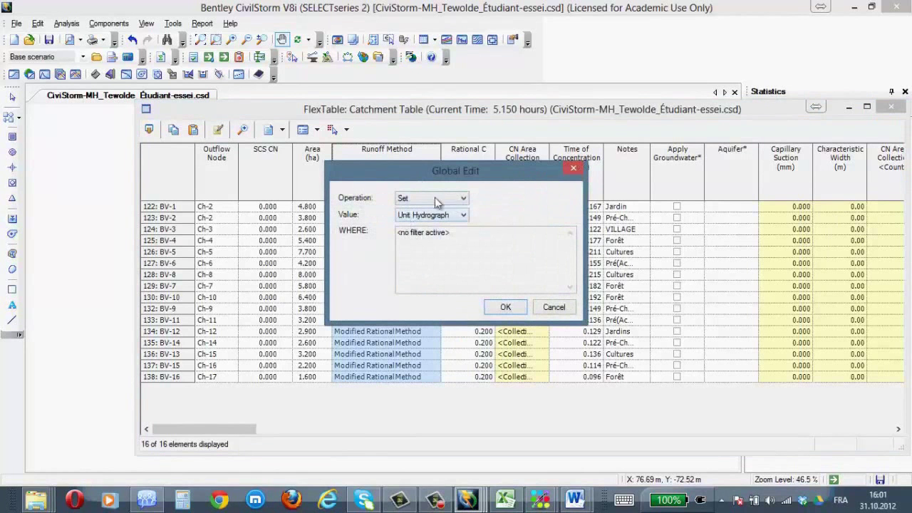
pyautogui.click(456, 217)
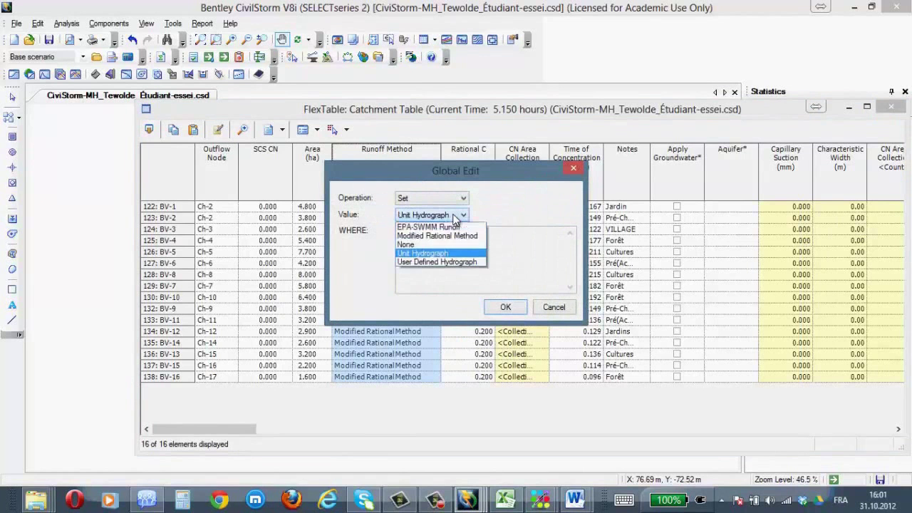
pyautogui.click(554, 314)
pyautogui.click(565, 311)
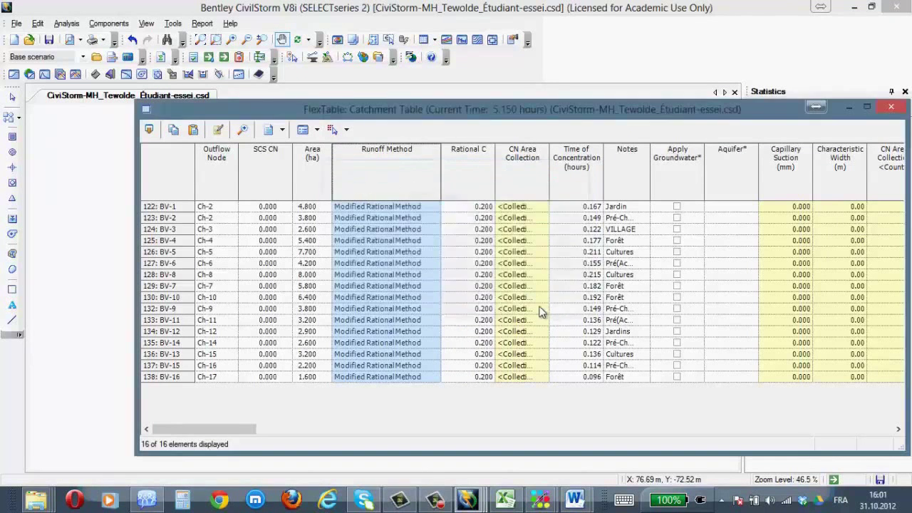
# - Examine the Time of Concentration and Notes columns, and look through the remaining columns of the Catchment Table
pyautogui.click(576, 178)
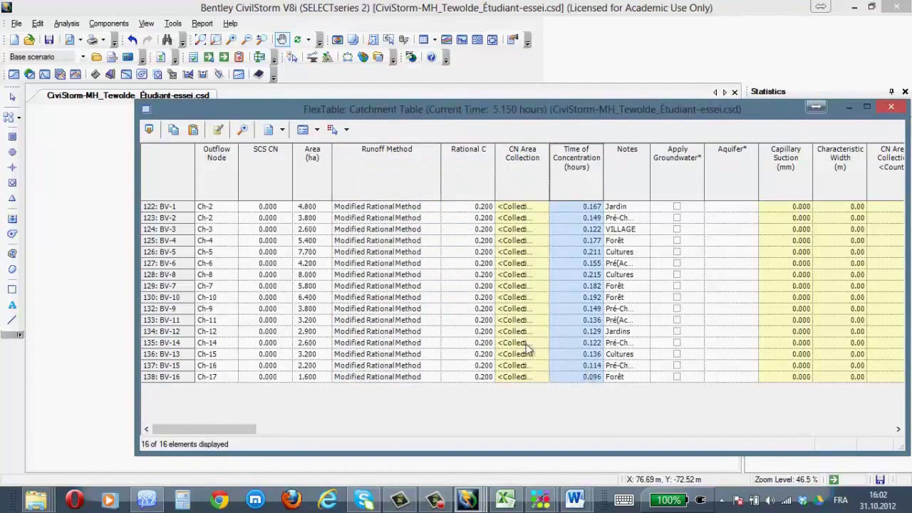
pyautogui.hscroll(3, 815, 321)
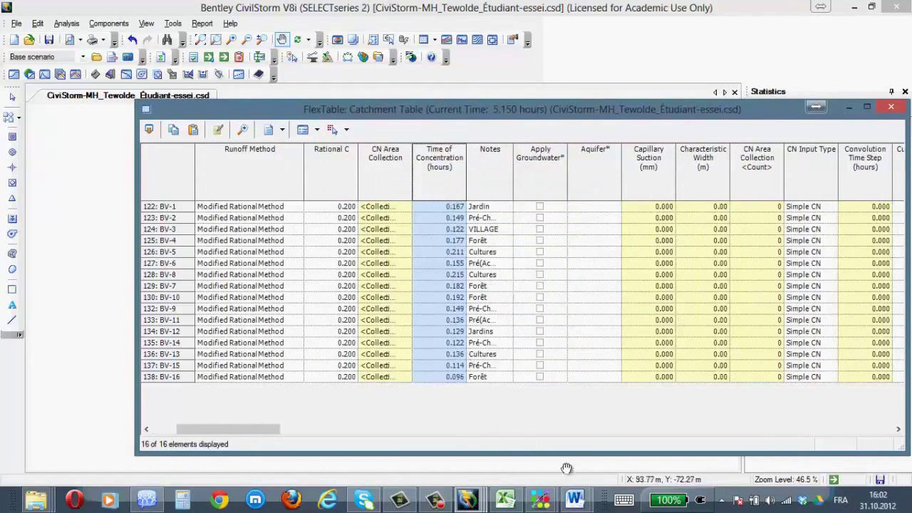
pyautogui.click(489, 172)
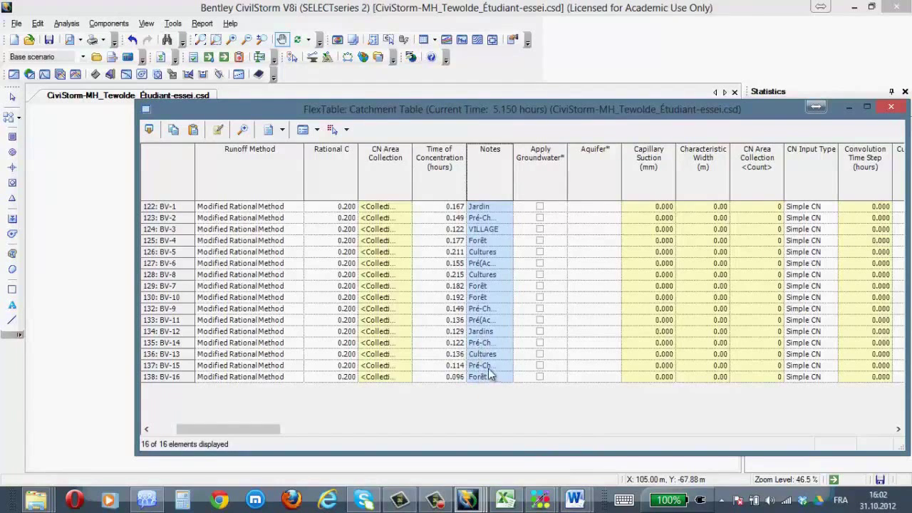
pyautogui.hscroll(3, 584, 217)
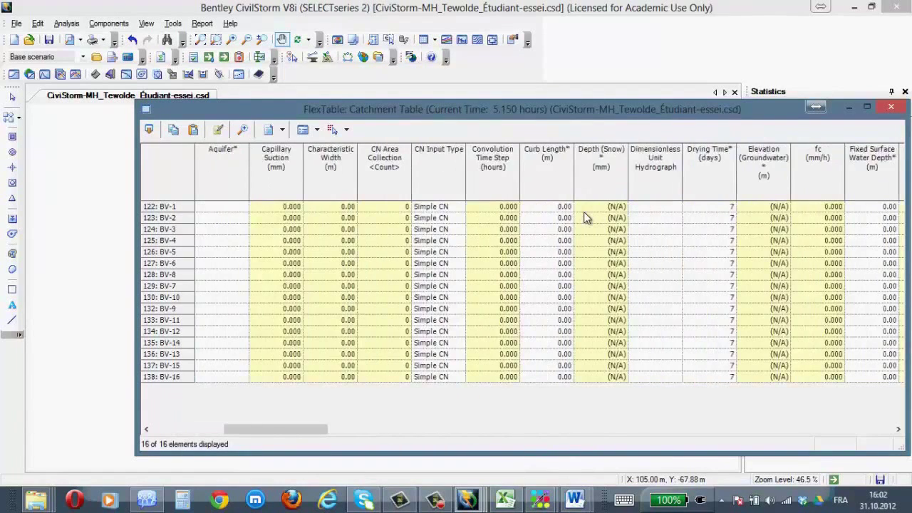
pyautogui.hscroll(3, 584, 212)
pyautogui.hscroll(3, 427, 208)
pyautogui.hscroll(12, 418, 207)
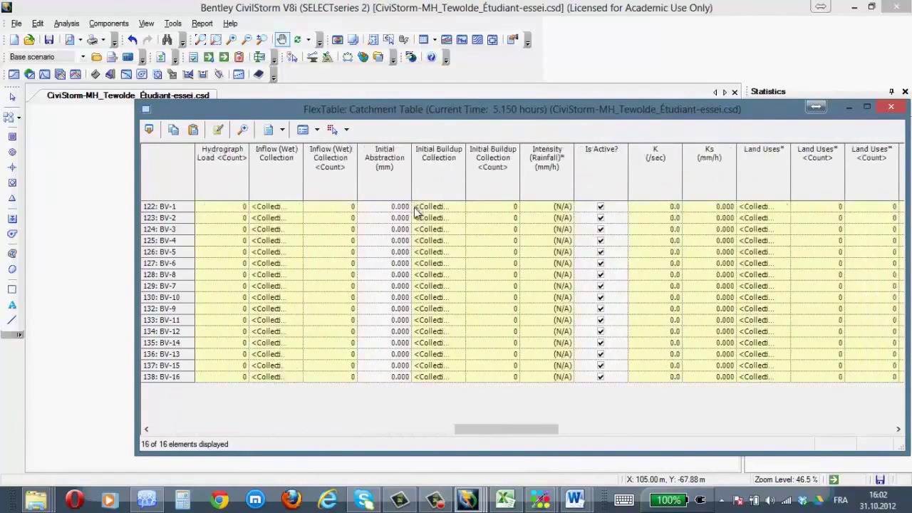
pyautogui.hscroll(5, 770, 286)
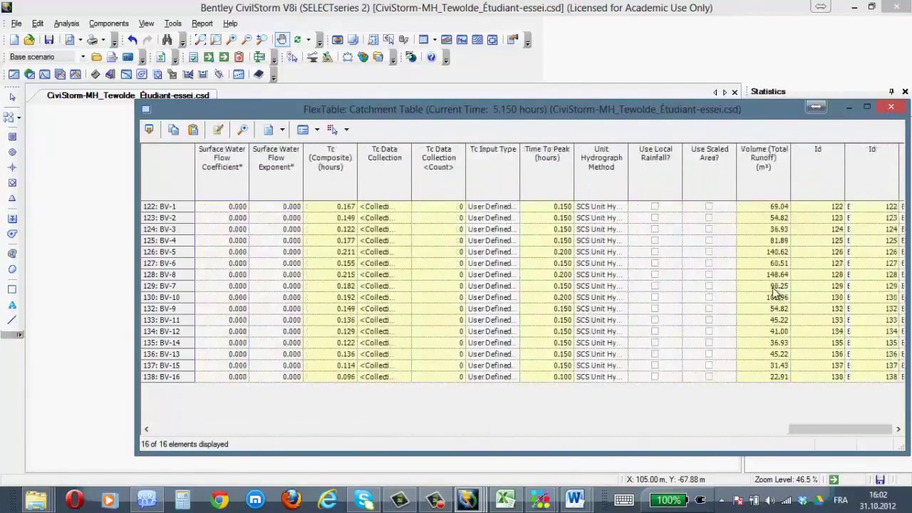
pyautogui.hscroll(-10, 677, 260)
pyautogui.hscroll(-8, 399, 179)
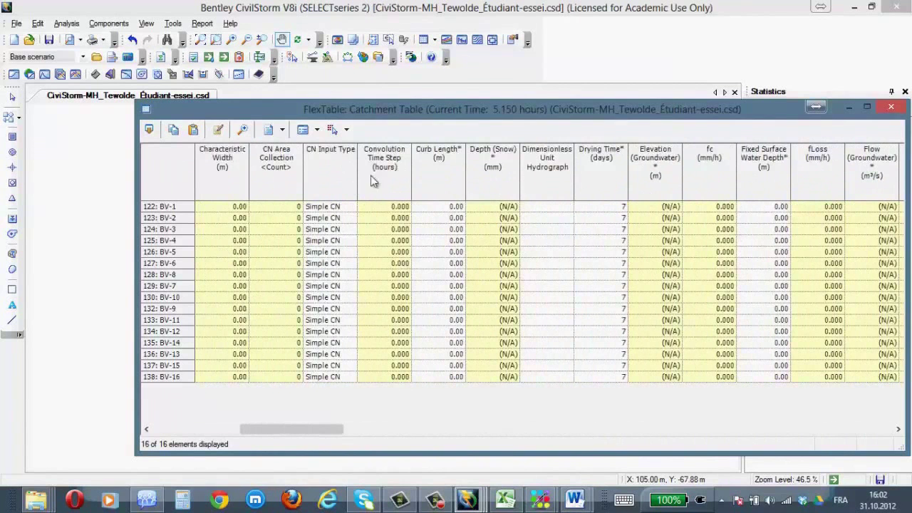
# - Edit the Catchment Table's layout and remove Area (User Defined) and CN Area Collection from its selected columns
pyautogui.click(219, 130)
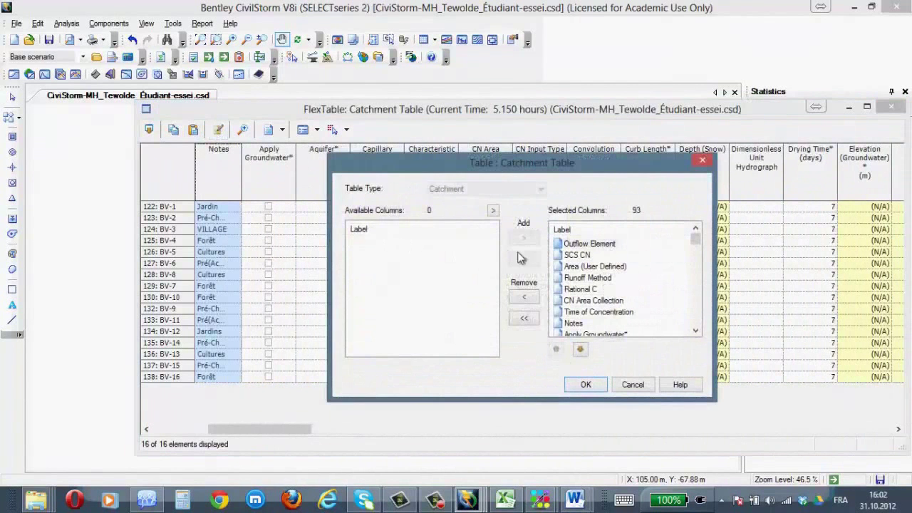
pyautogui.click(573, 268)
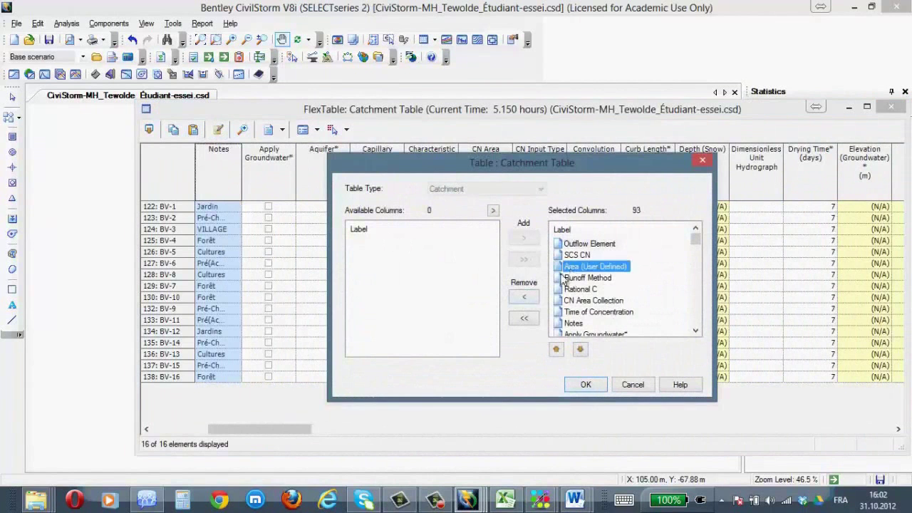
pyautogui.click(524, 297)
pyautogui.click(522, 298)
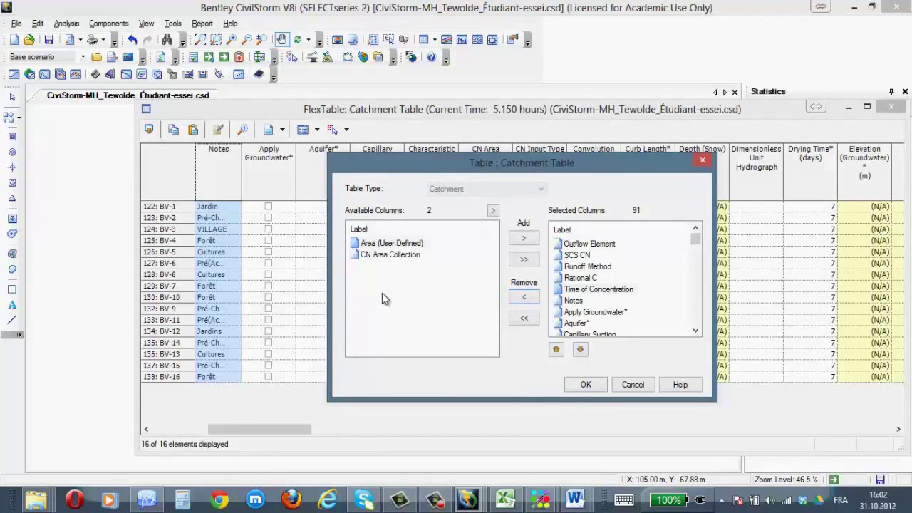
# - Add CN Area Collection and Area (User Defined) back to the selected columns and apply the table layout
pyautogui.click(391, 258)
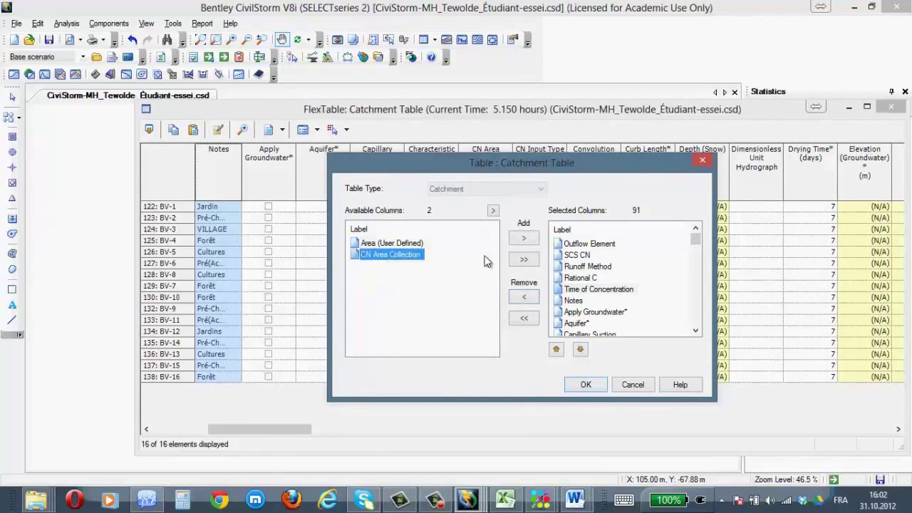
pyautogui.click(524, 238)
pyautogui.click(385, 244)
pyautogui.click(523, 238)
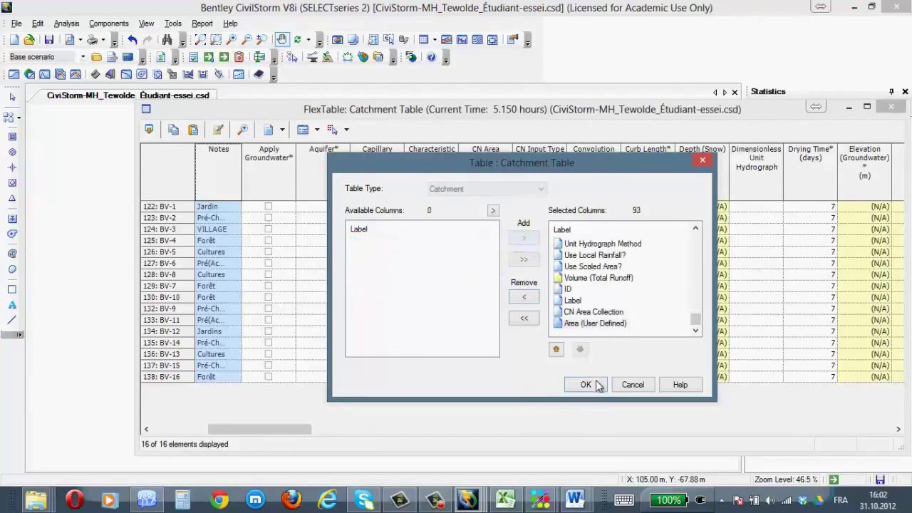
pyautogui.click(586, 385)
# - Check the re-added CN Area Collection and Area (ha) columns at the far end of the Catchment Table
pyautogui.hscroll(10, 405, 360)
pyautogui.hscroll(5, 727, 382)
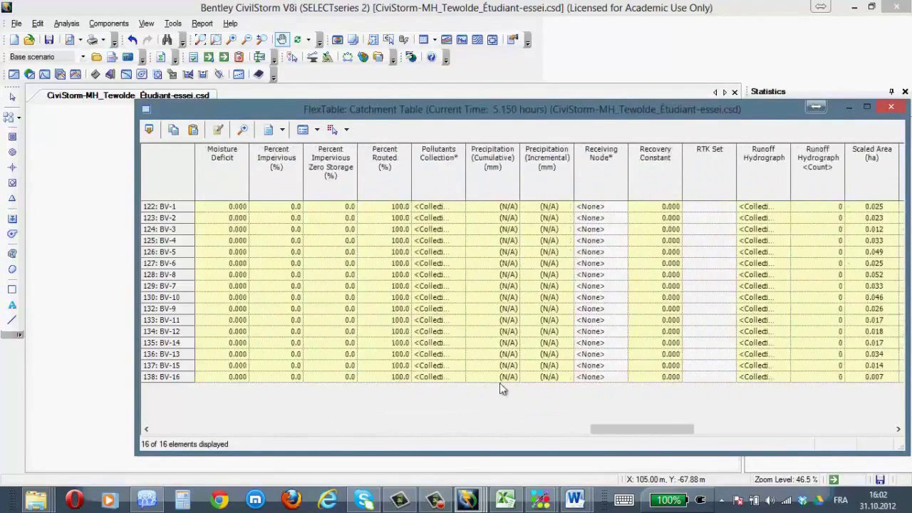
pyautogui.moveTo(650, 430); pyautogui.dragTo(909, 436)
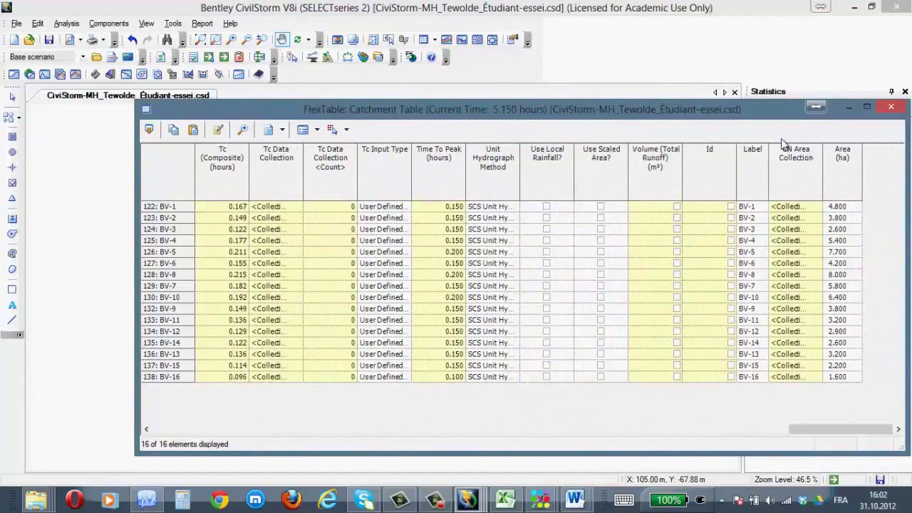
pyautogui.moveTo(811, 117); pyautogui.dragTo(656, 143)
pyautogui.click(657, 137)
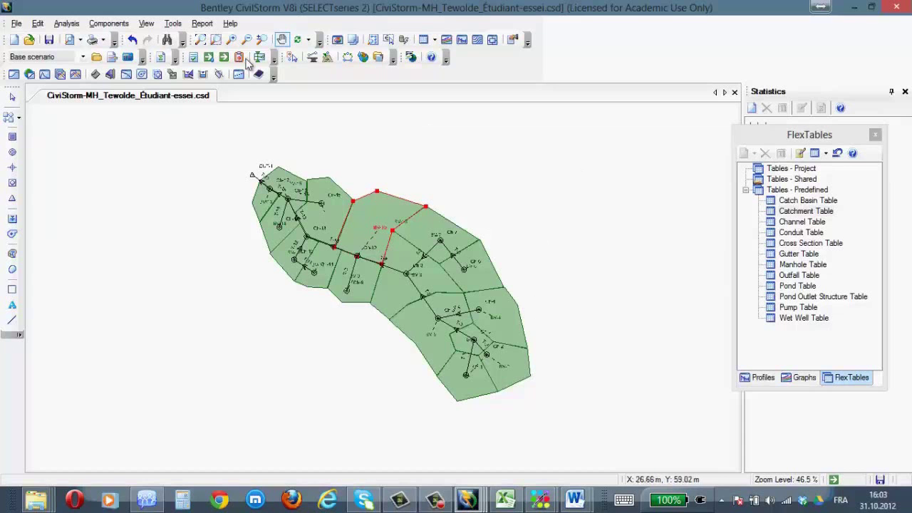
# - Open the project's Storm Data and create a new User Defined IDF Table
pyautogui.click(107, 24)
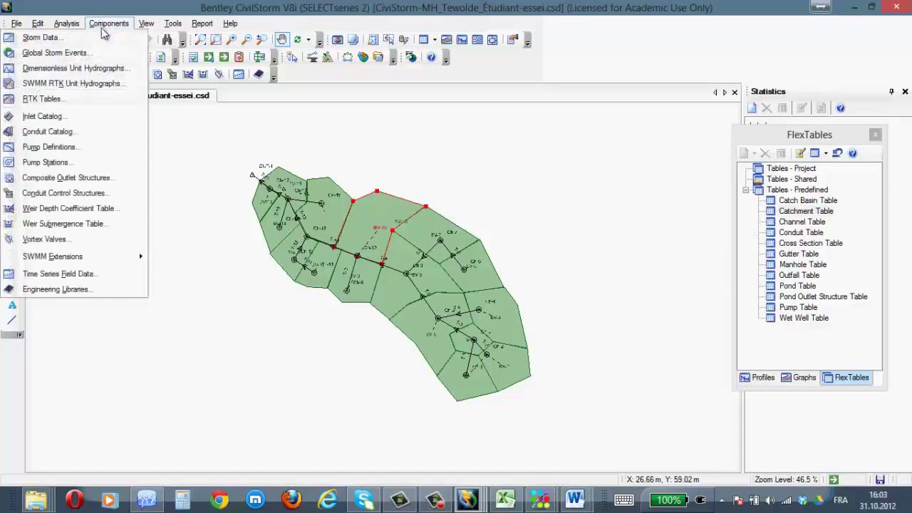
pyautogui.click(63, 40)
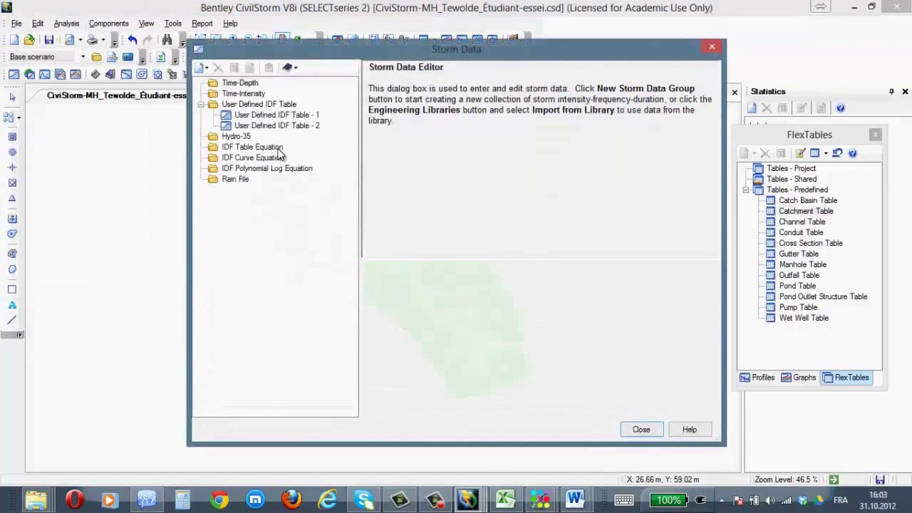
pyautogui.click(293, 107)
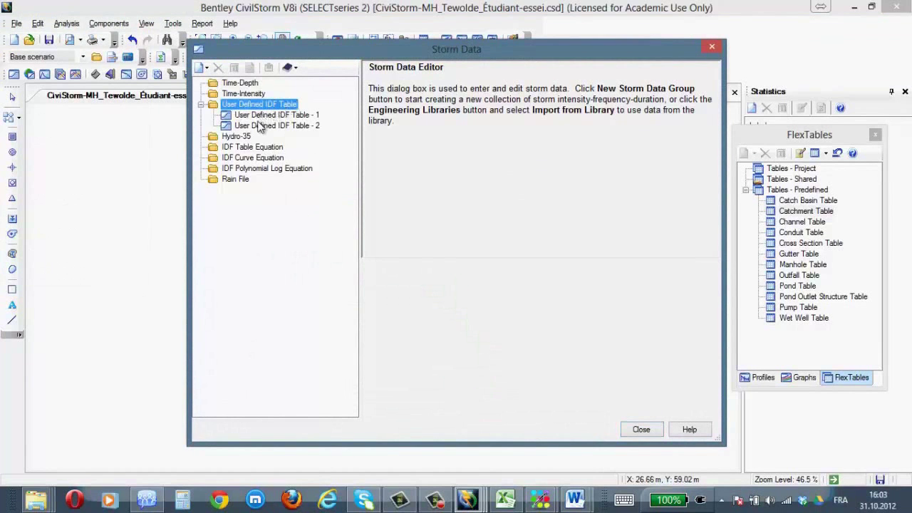
pyautogui.click(274, 127)
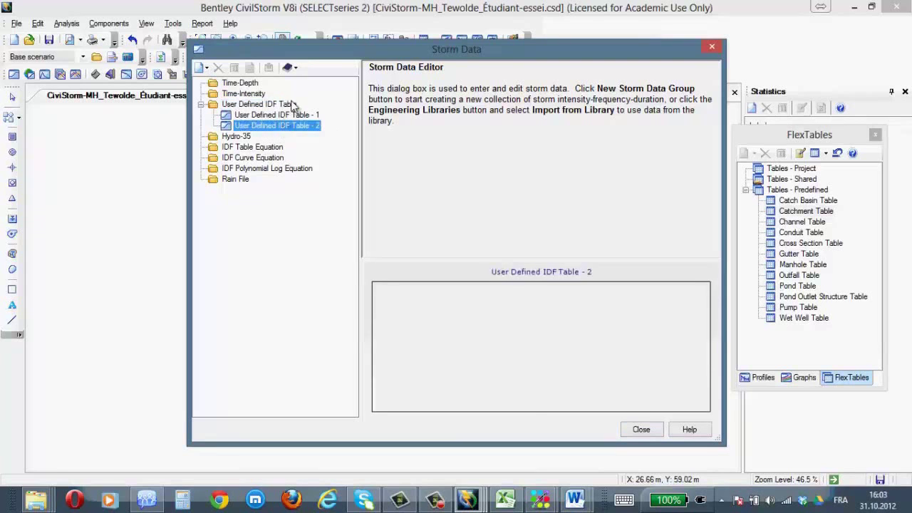
pyautogui.click(288, 107)
pyautogui.rightClick(287, 109)
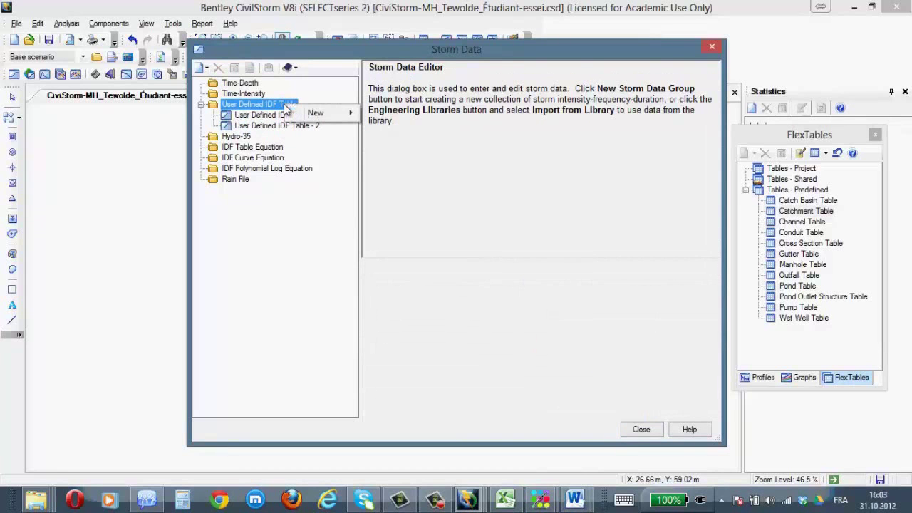
pyautogui.moveTo(328, 114)
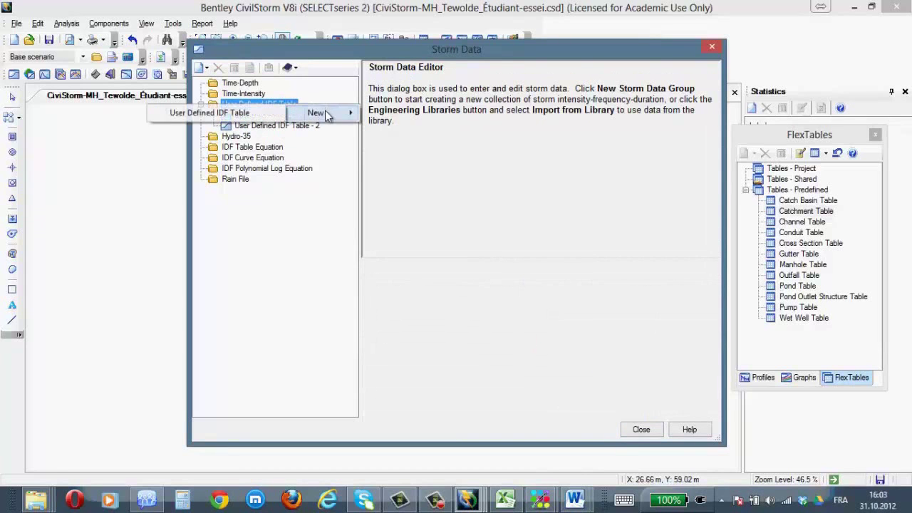
pyautogui.click(263, 114)
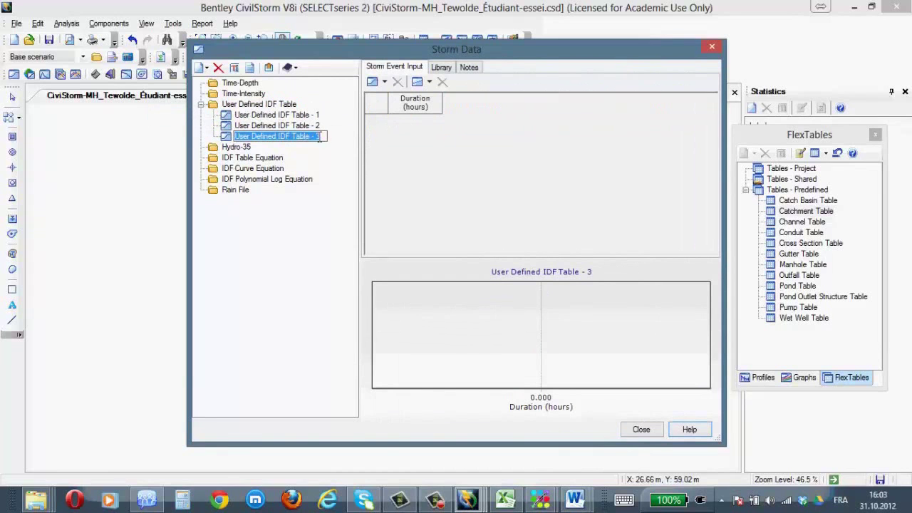
# - Add a 20-year return period and a 0.5-hour duration to the new User Defined IDF Table
pyautogui.click(384, 82)
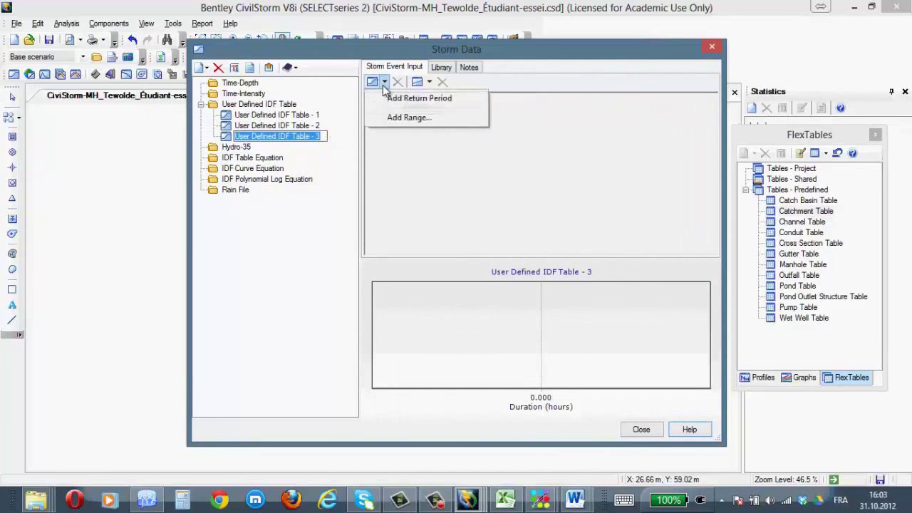
pyautogui.click(401, 99)
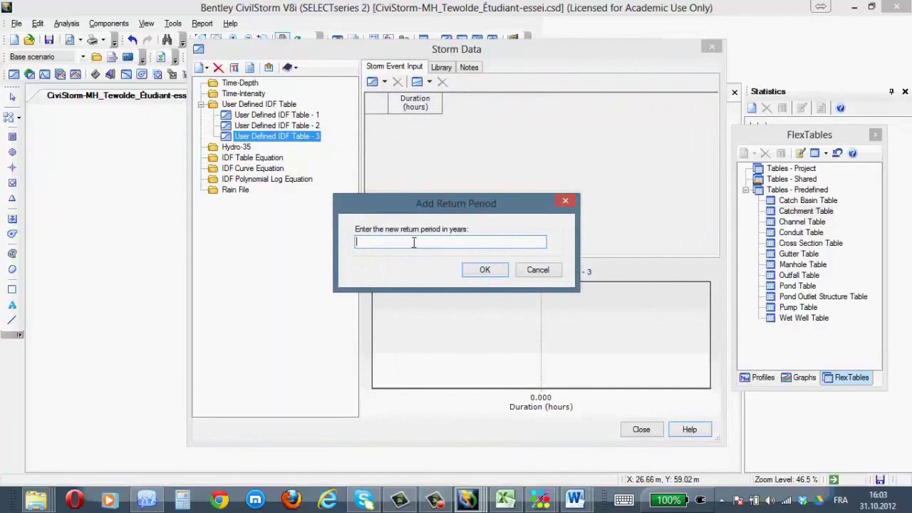
pyautogui.click(488, 270)
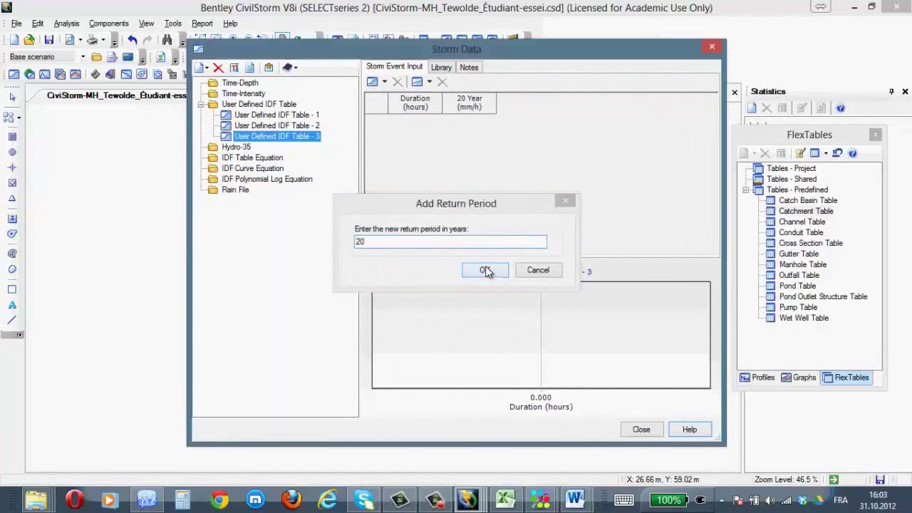
pyautogui.click(422, 82)
pyautogui.click(442, 100)
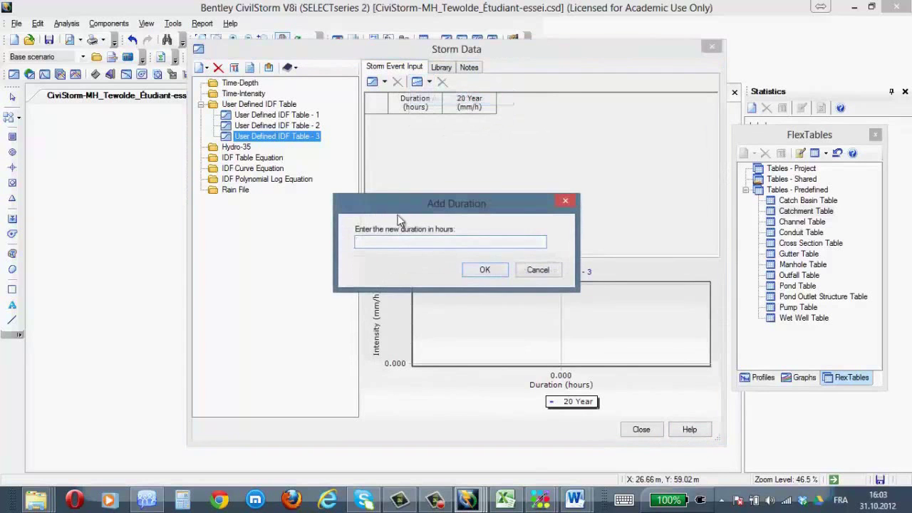
pyautogui.write('0.5')
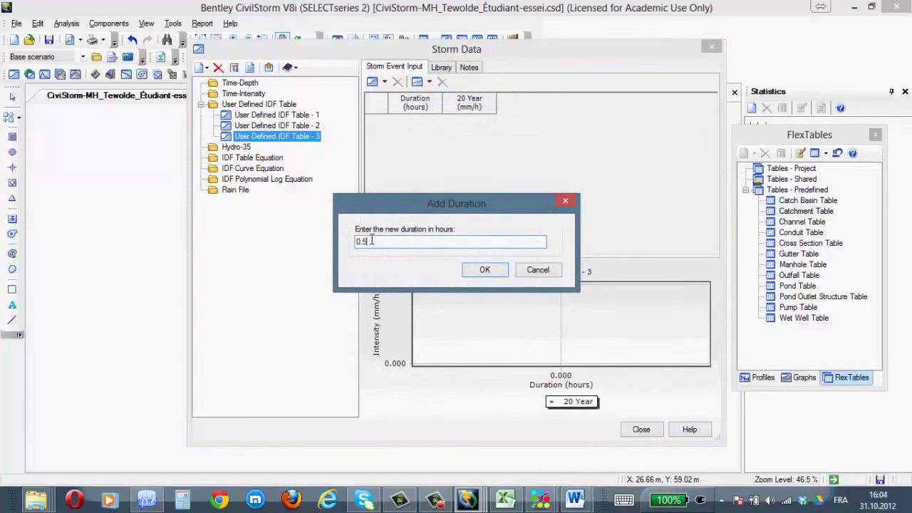
pyautogui.click(487, 270)
pyautogui.click(473, 121)
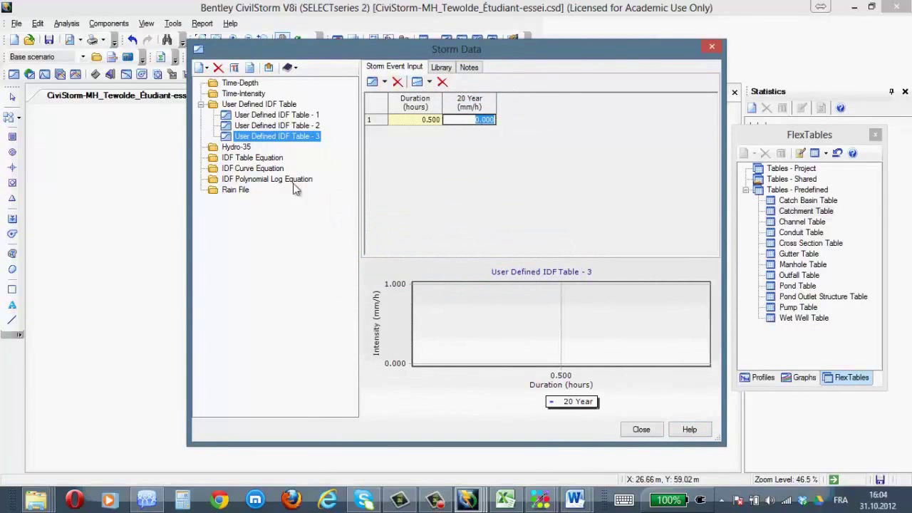
# - Switch to the Excel student data workbook and examine the rainfall intensity formulas on the IDF Genève sheet
pyautogui.click(505, 499)
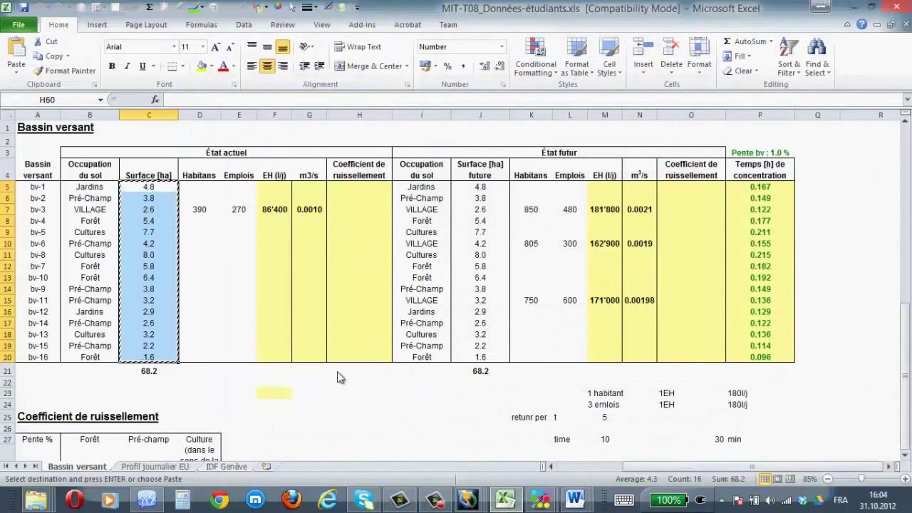
pyautogui.click(226, 467)
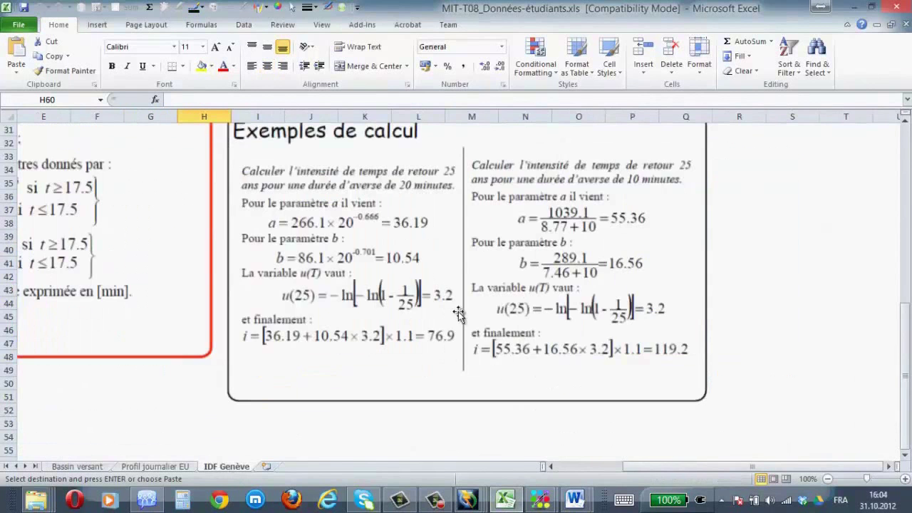
pyautogui.scroll(5, 470, 317)
pyautogui.moveTo(752, 466); pyautogui.dragTo(686, 466)
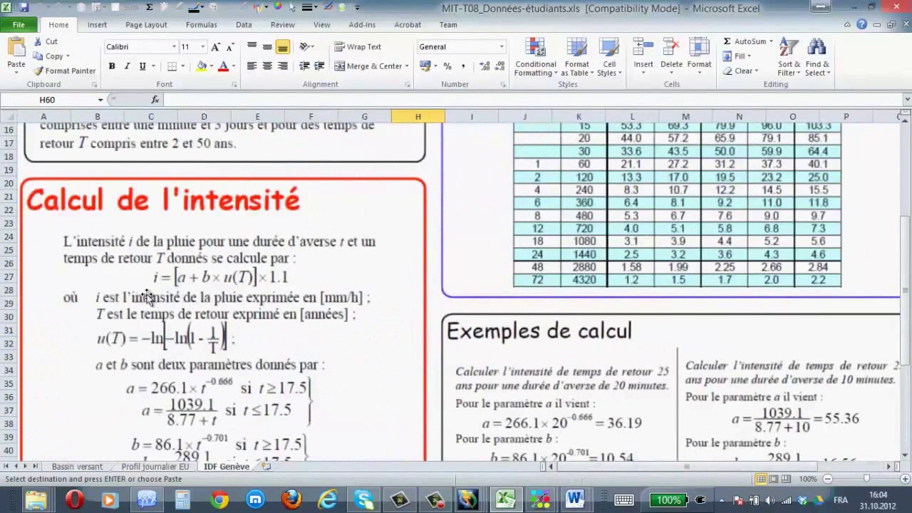
pyautogui.scroll(-1, 199, 295)
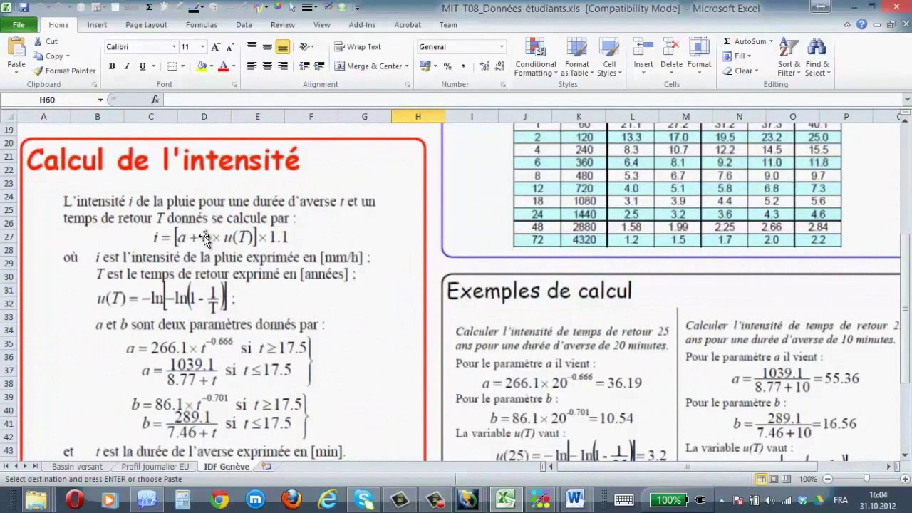
pyautogui.scroll(-1, 201, 263)
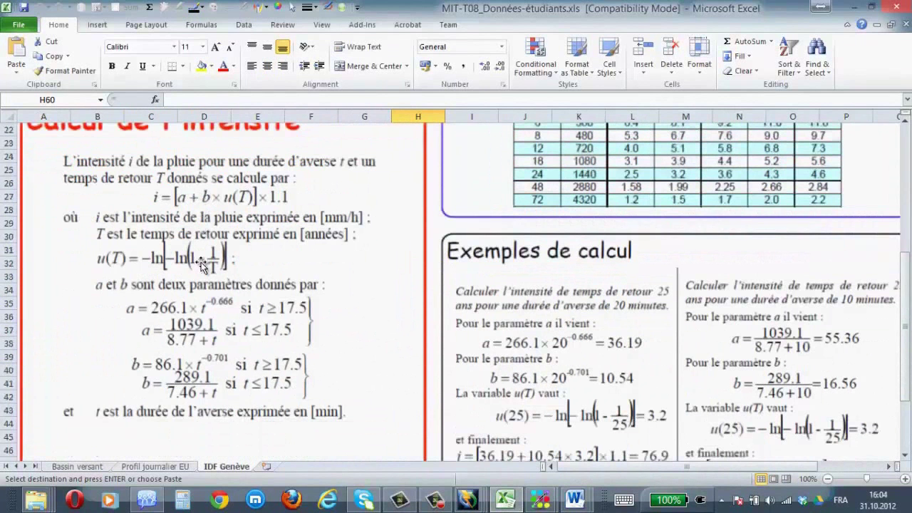
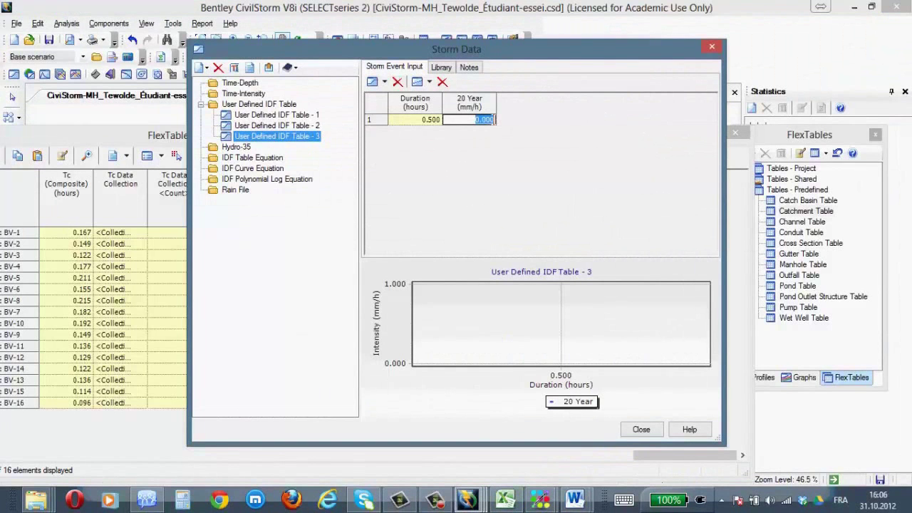
# - Back in CivilStorm, set the 20-year intensity to 60 mm/h and delete User Defined IDF Table - 3
pyautogui.write('60')
pyautogui.click(461, 106)
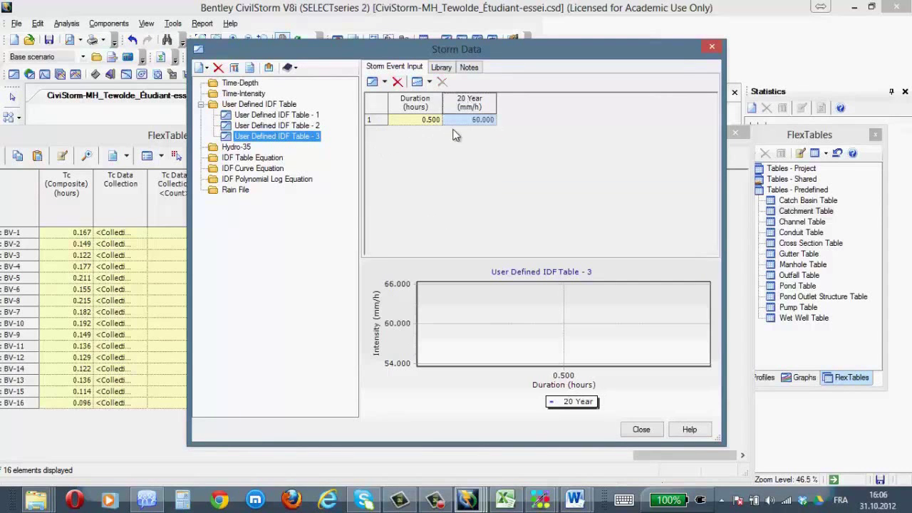
pyautogui.rightClick(269, 139)
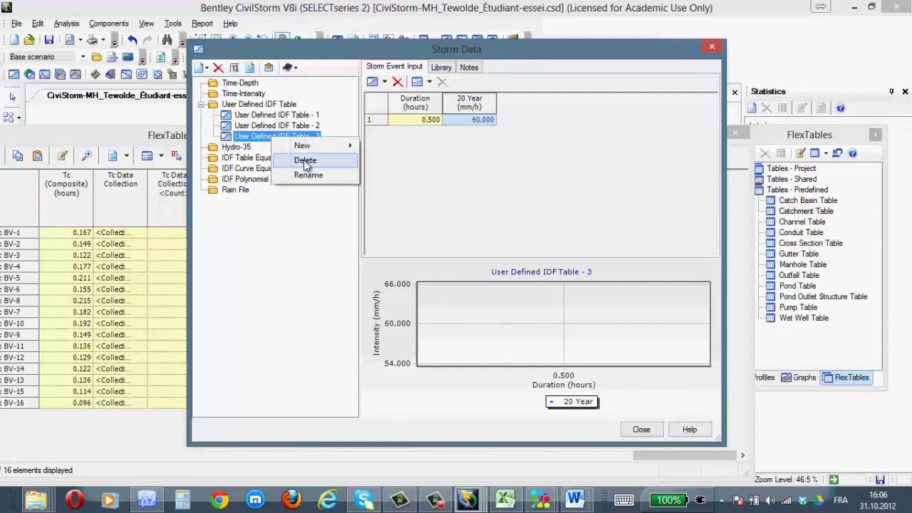
pyautogui.click(305, 160)
pyautogui.click(469, 268)
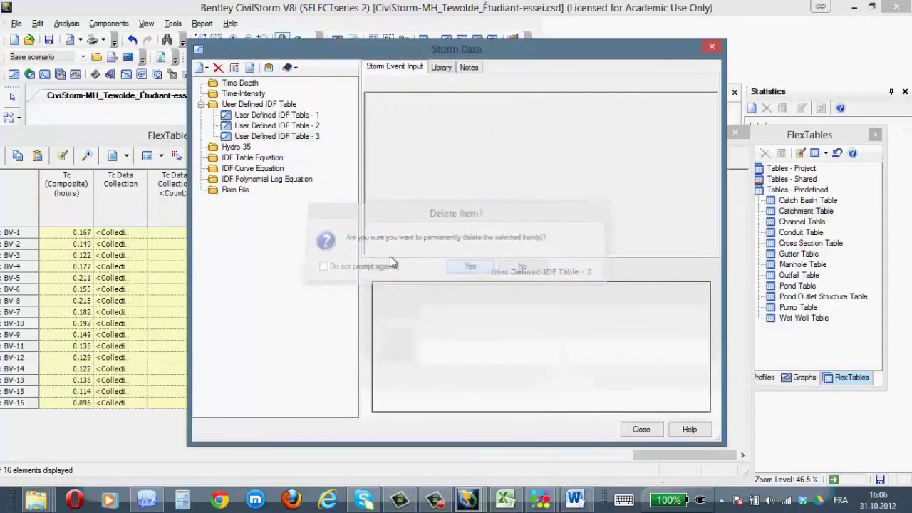
# - Compare the return periods and intensities of User Defined IDF Tables 1 and 2, and close the Storm Data
pyautogui.click(302, 115)
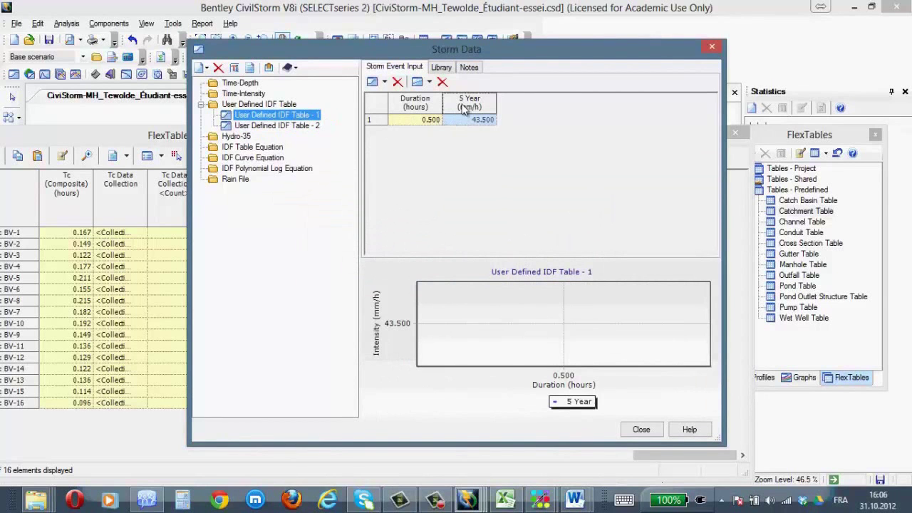
pyautogui.click(317, 125)
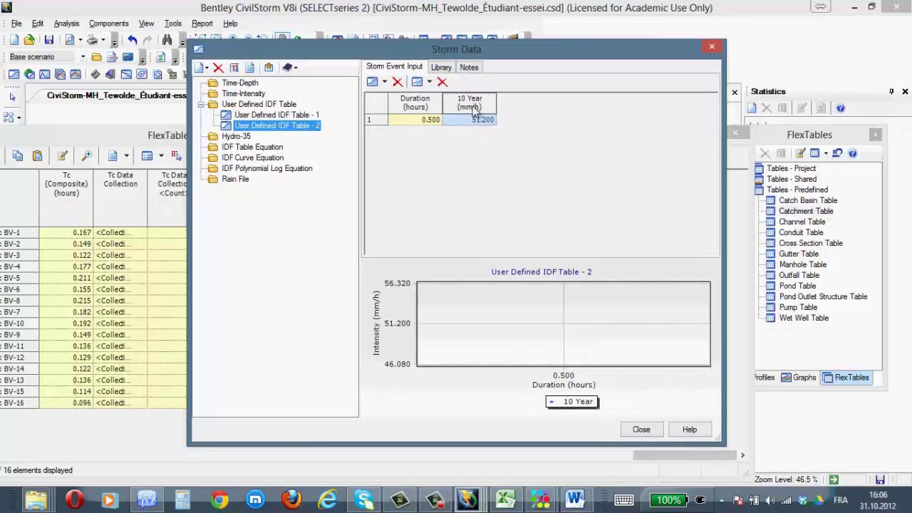
pyautogui.click(317, 115)
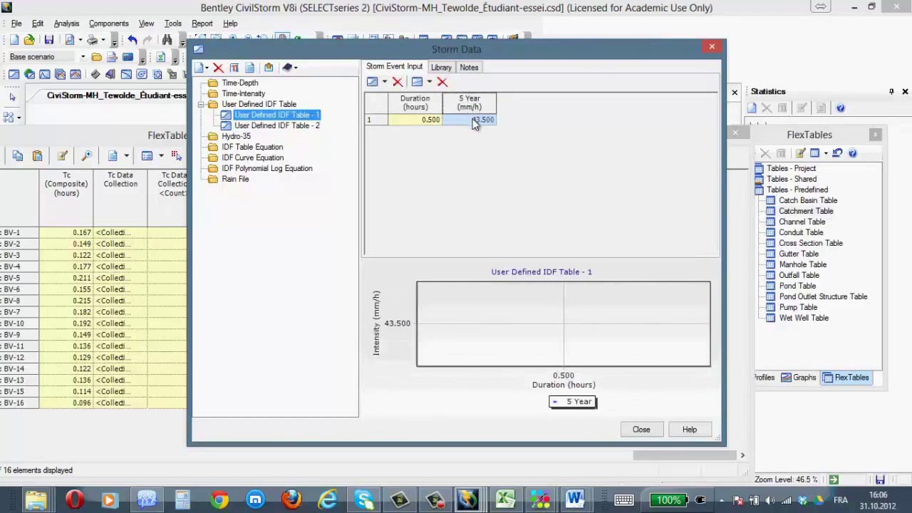
pyautogui.click(311, 126)
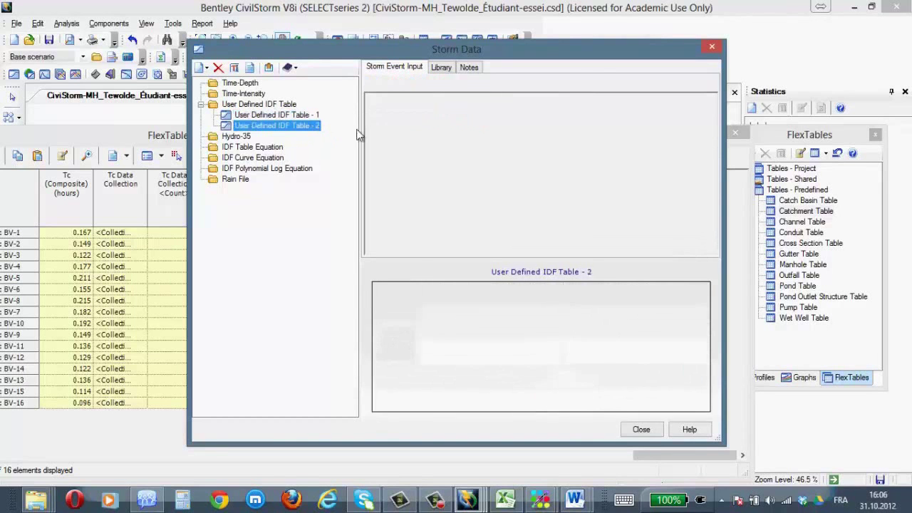
pyautogui.click(642, 429)
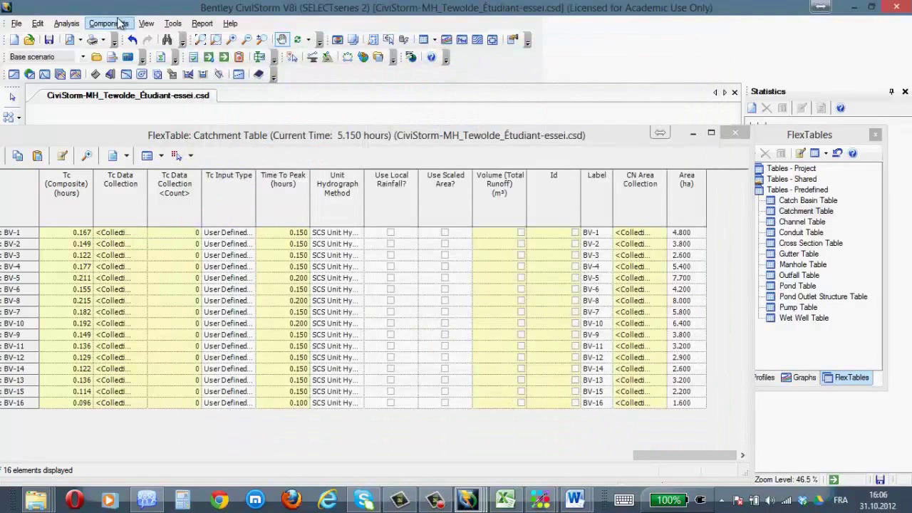
# - Open the project's Scenarios and review the T=5 years and T=10 years scenarios under the Base scenario
pyautogui.click(67, 23)
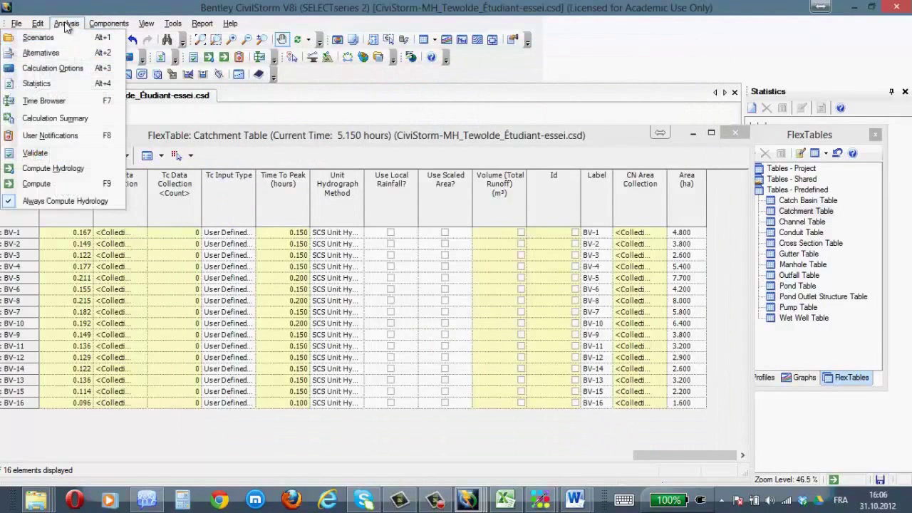
pyautogui.click(43, 38)
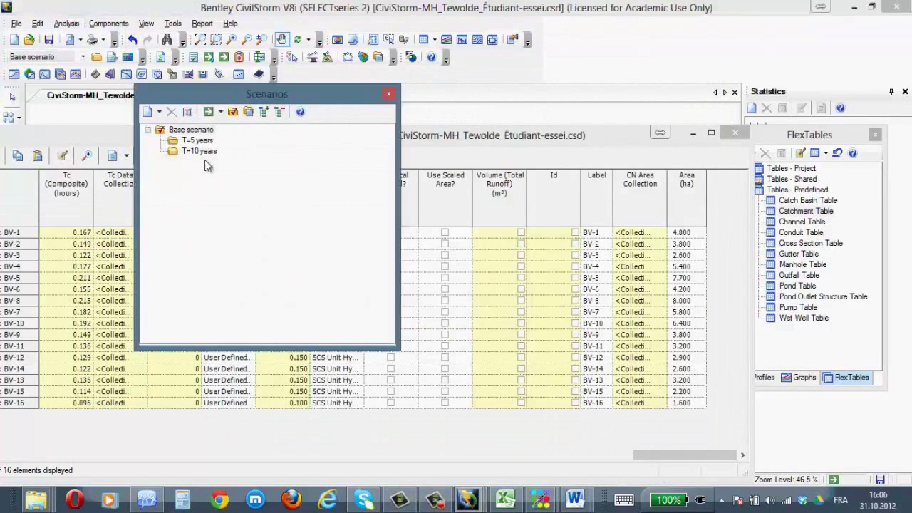
pyautogui.click(199, 141)
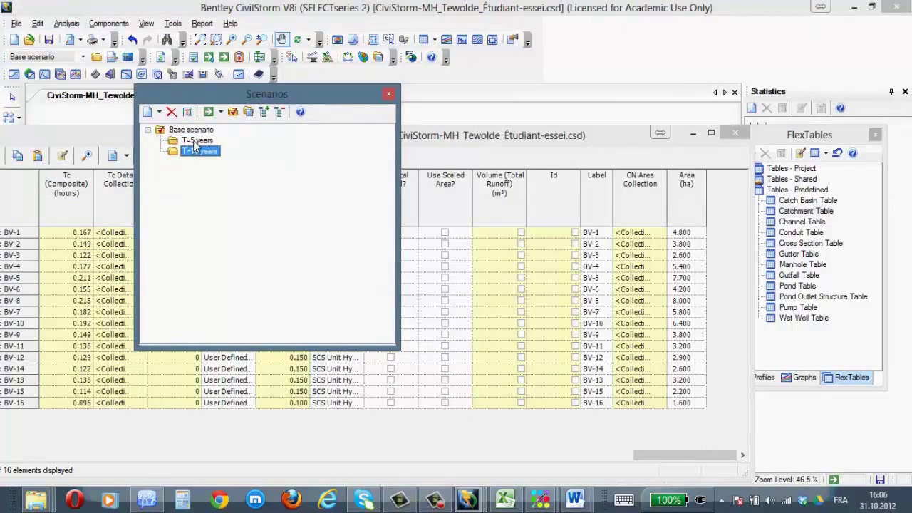
pyautogui.click(192, 142)
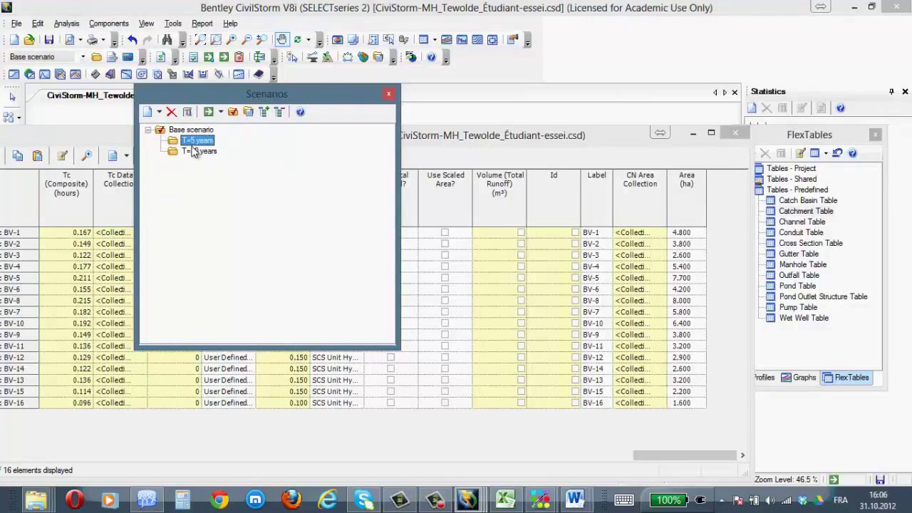
pyautogui.click(196, 152)
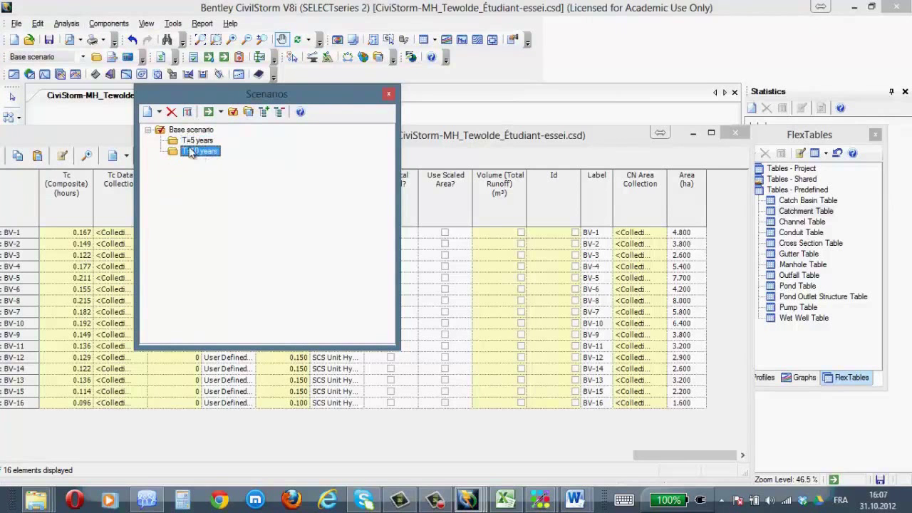
# - Create a child scenario under the Base scenario and name it T-20 years
pyautogui.click(185, 130)
pyautogui.rightClick(185, 134)
pyautogui.moveTo(210, 172)
pyautogui.click(155, 184)
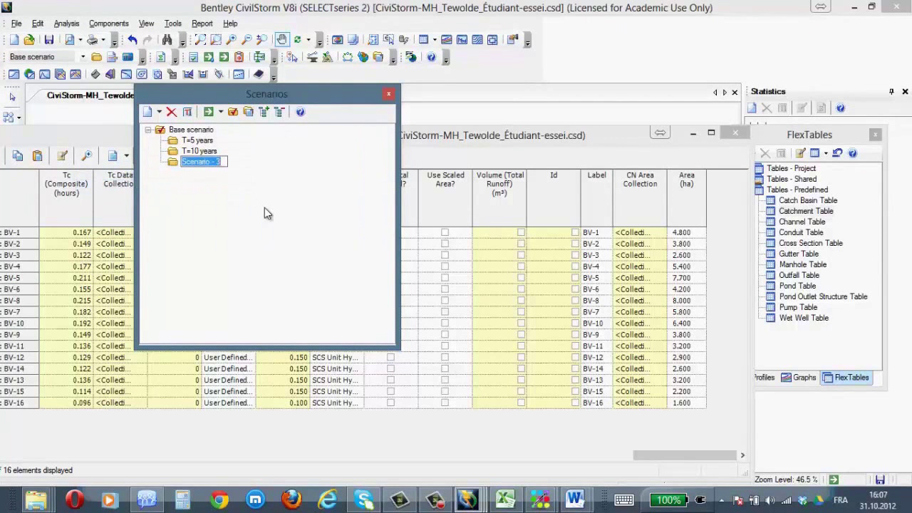
pyautogui.write('T-20')
pyautogui.press('BackSpace')
pyautogui.press('BackSpace')
pyautogui.press('BackSpace')
pyautogui.write('=20 years')
pyautogui.press('Escape')
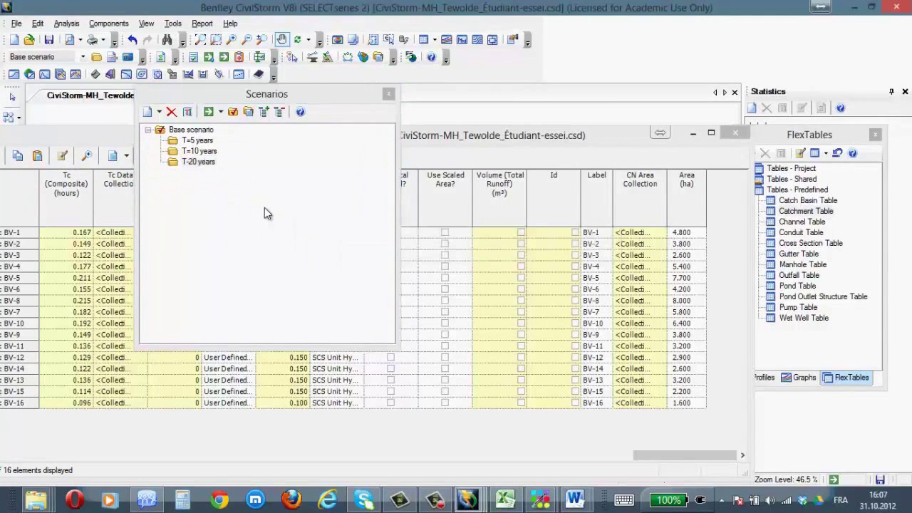
# - Delete the T-20 years scenario and close the Scenarios manager
pyautogui.rightClick(199, 163)
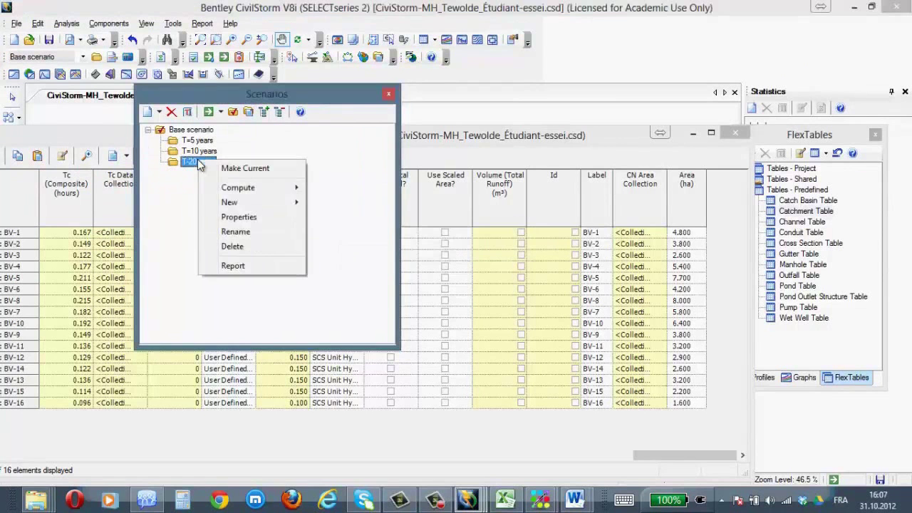
pyautogui.click(240, 247)
pyautogui.click(475, 266)
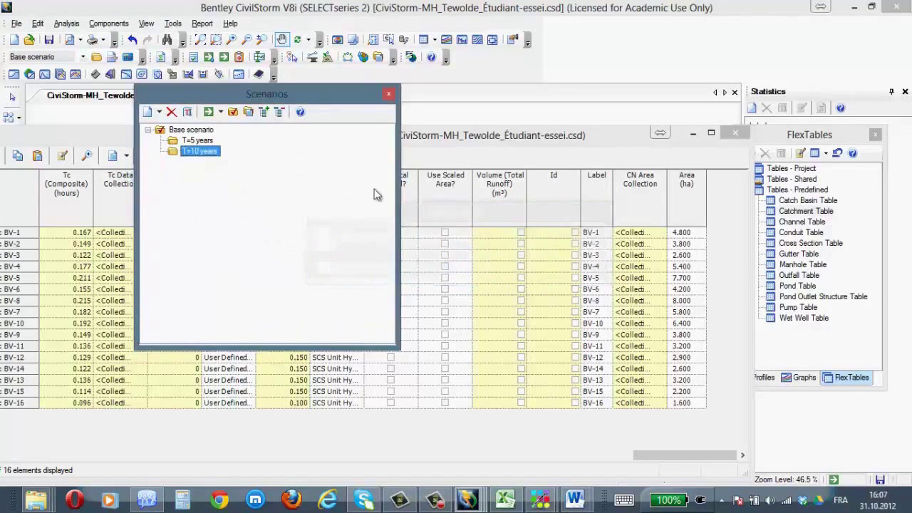
pyautogui.click(389, 95)
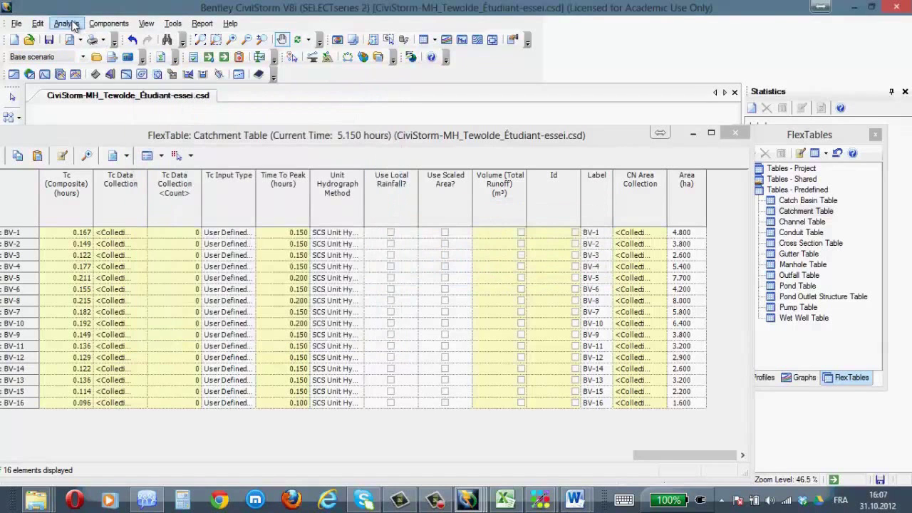
# - Open the Alternatives and review Base Hydrology with its T= 5 years and T= 10 years Hydrology Alternatives
pyautogui.click(67, 24)
pyautogui.click(40, 52)
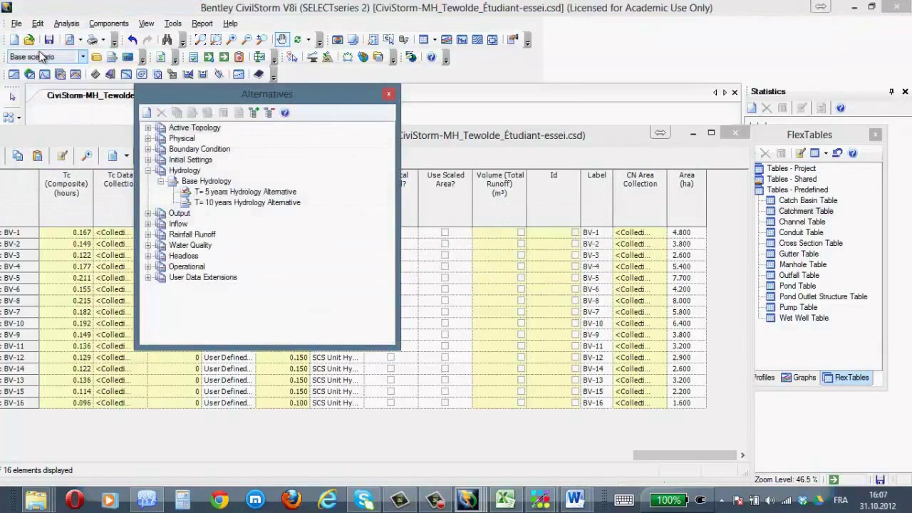
pyautogui.click(206, 182)
pyautogui.click(214, 192)
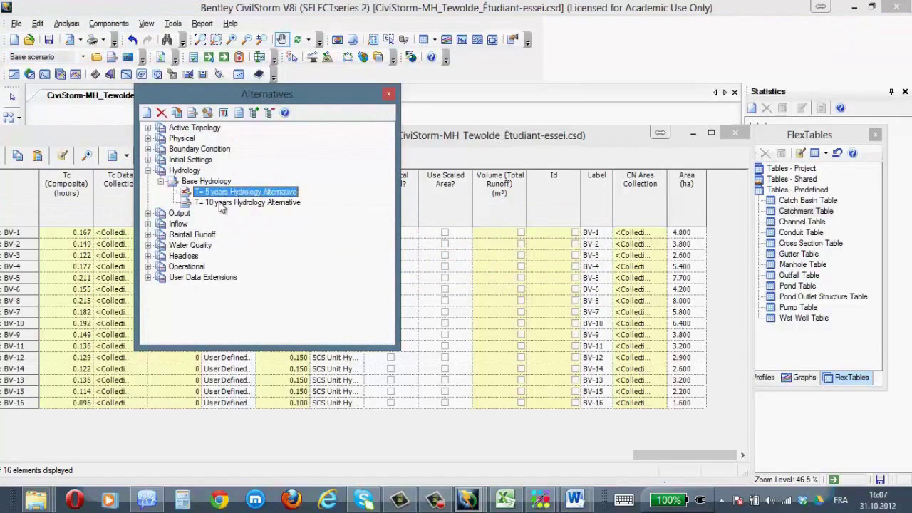
pyautogui.click(221, 203)
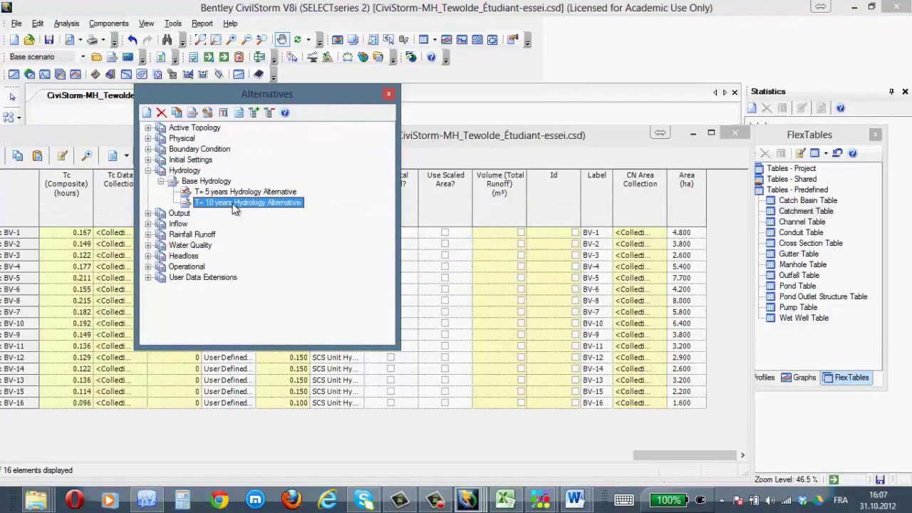
pyautogui.click(207, 182)
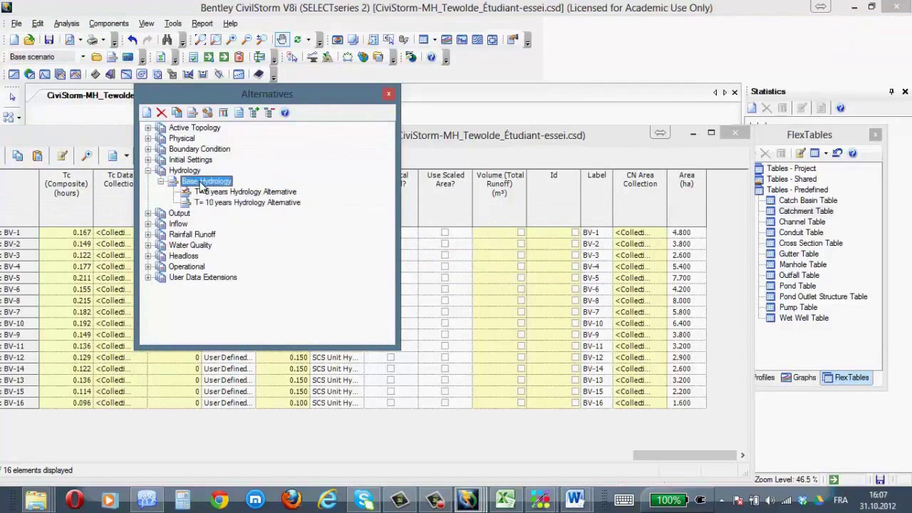
pyautogui.click(255, 196)
pyautogui.click(256, 204)
# - Create a child alternative under Base Hydrology and name it T=? 20 years Hydrology Alternative - 1
pyautogui.click(213, 183)
pyautogui.rightClick(211, 186)
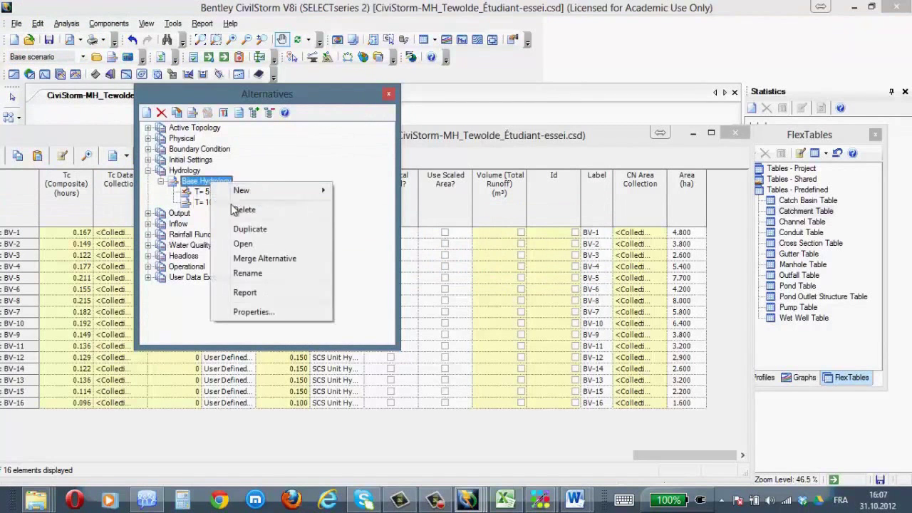
pyautogui.moveTo(255, 194)
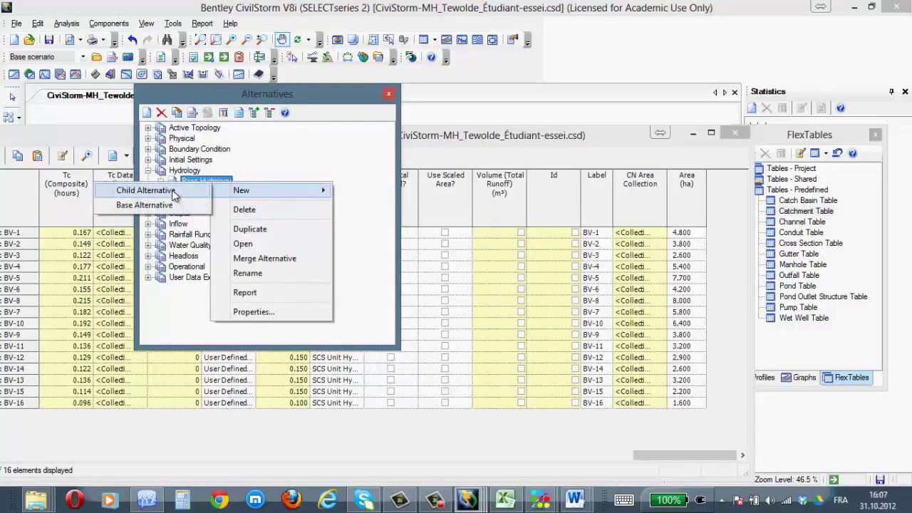
pyautogui.click(178, 191)
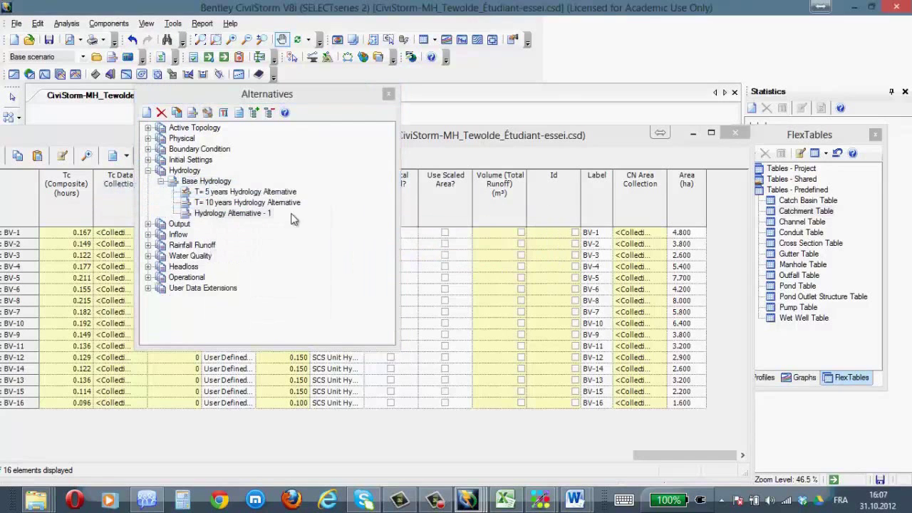
pyautogui.rightClick(242, 213)
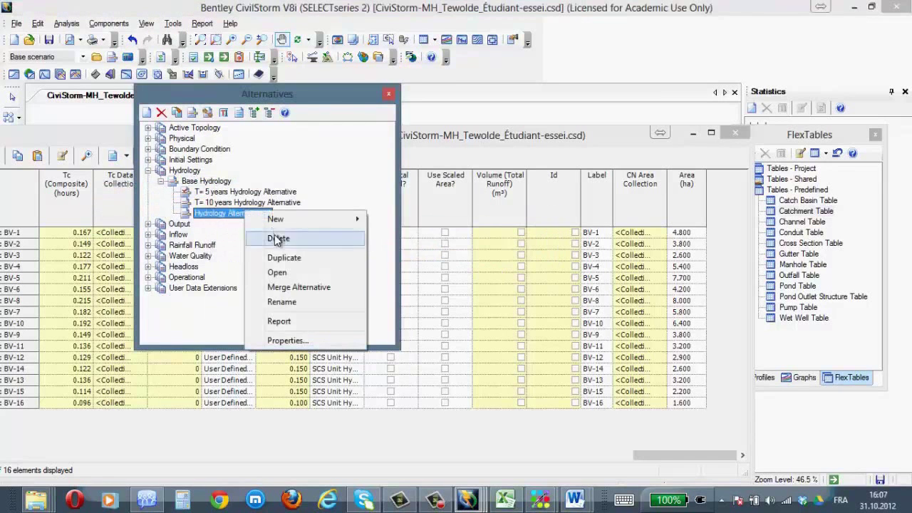
pyautogui.click(283, 302)
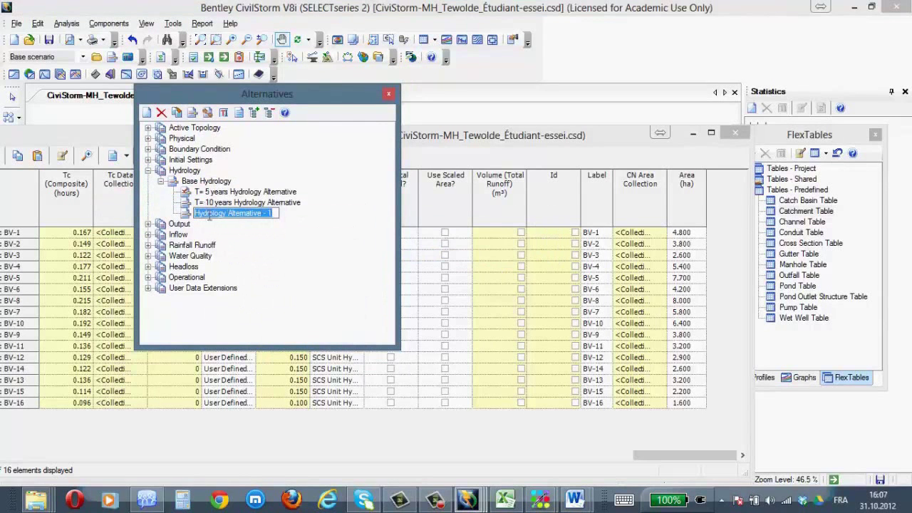
pyautogui.click(195, 213)
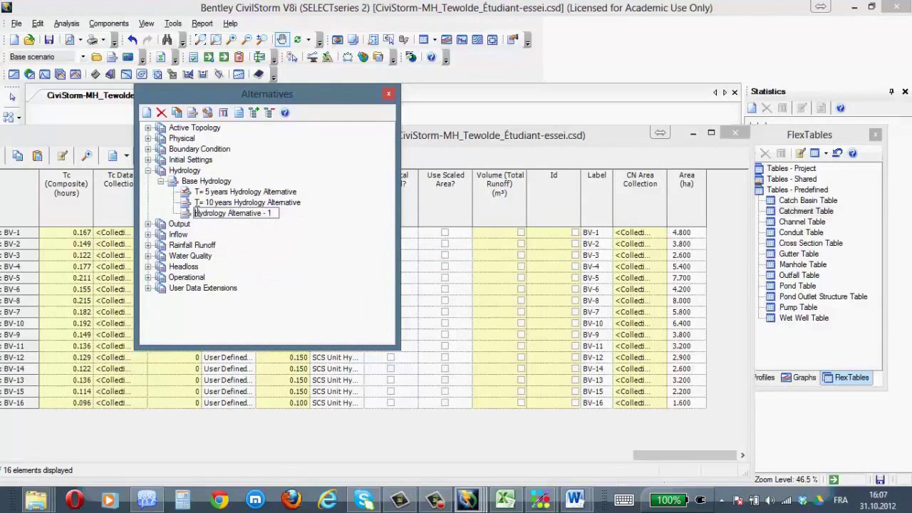
pyautogui.write('T')
pyautogui.write('= 20')
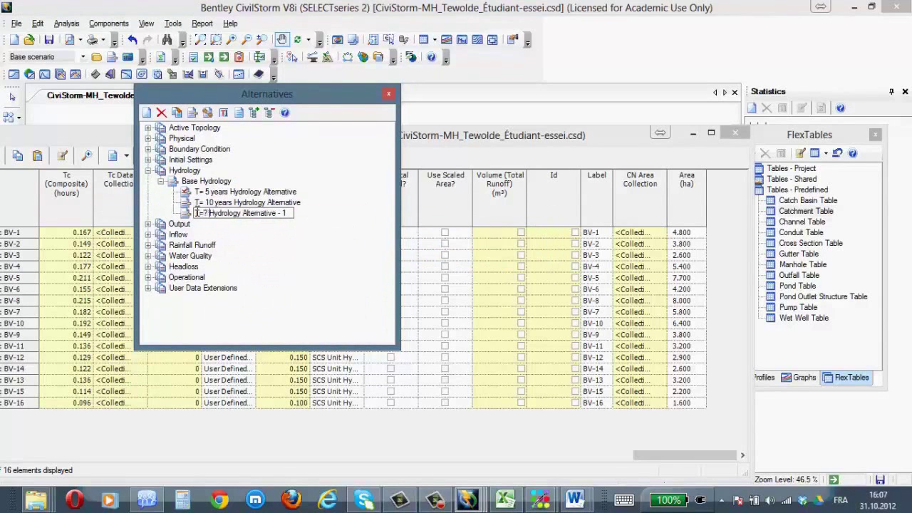
pyautogui.write(' years')
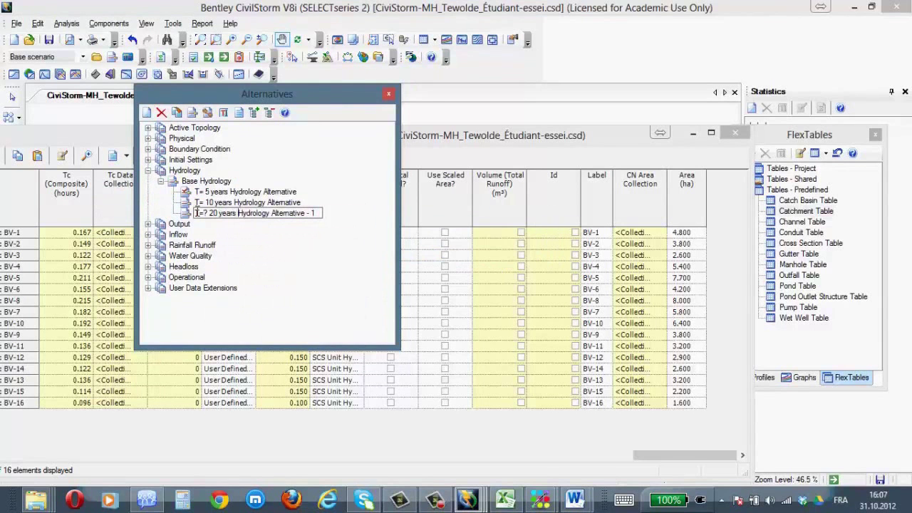
pyautogui.press('Return')
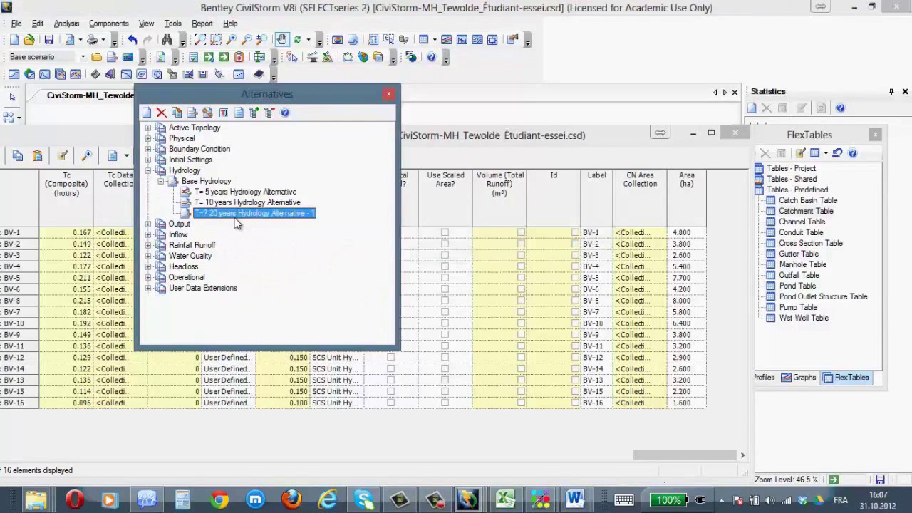
# - Delete the 20 years hydrology alternative, collapse Base Hydrology and close the Alternatives manager
pyautogui.rightClick(237, 223)
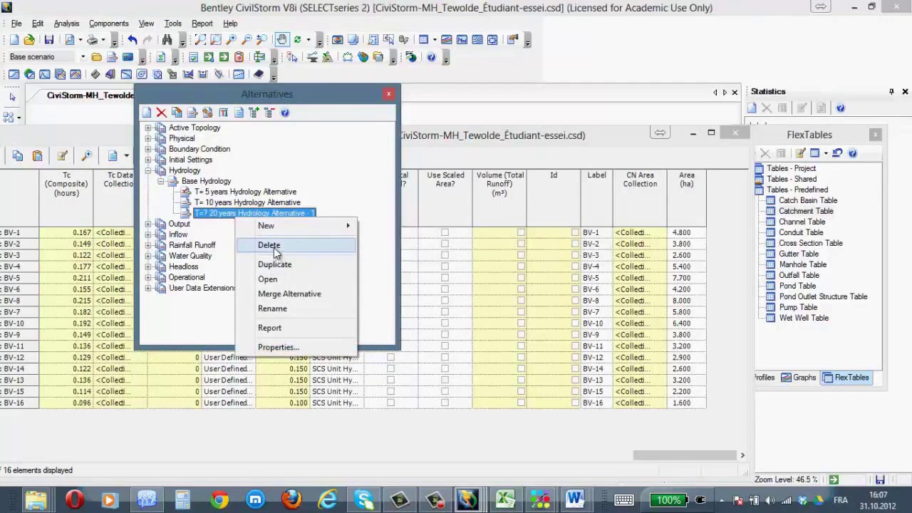
pyautogui.click(256, 243)
pyautogui.click(516, 305)
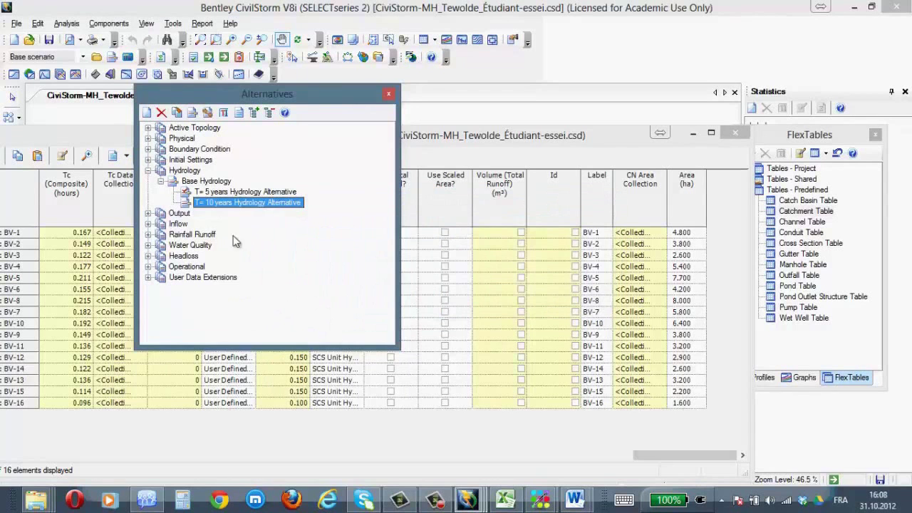
pyautogui.click(161, 181)
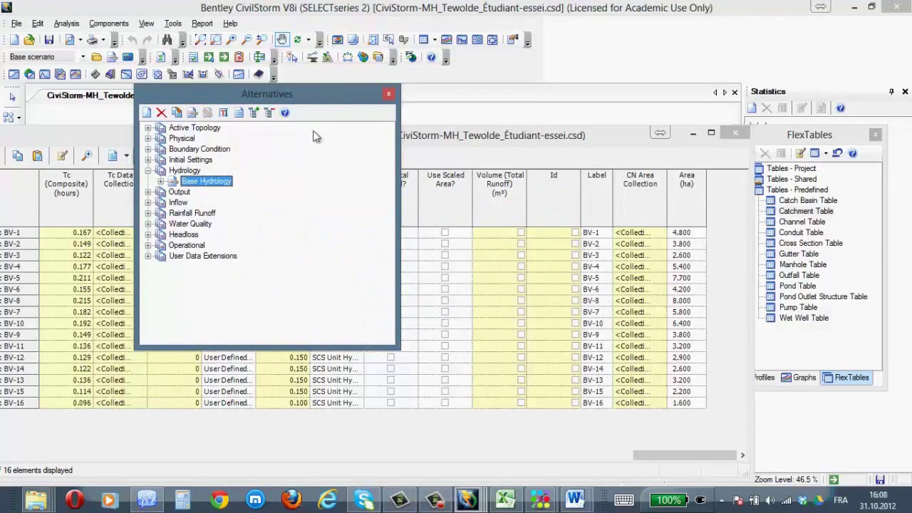
pyautogui.click(390, 94)
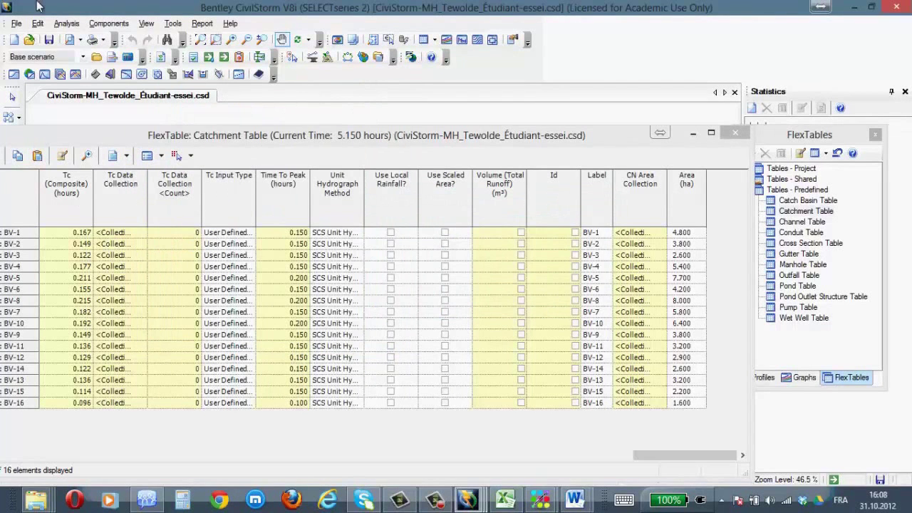
# - Open the Scenarios manager and check which Hydrology alternative the T=5 years scenario's properties use
pyautogui.click(63, 24)
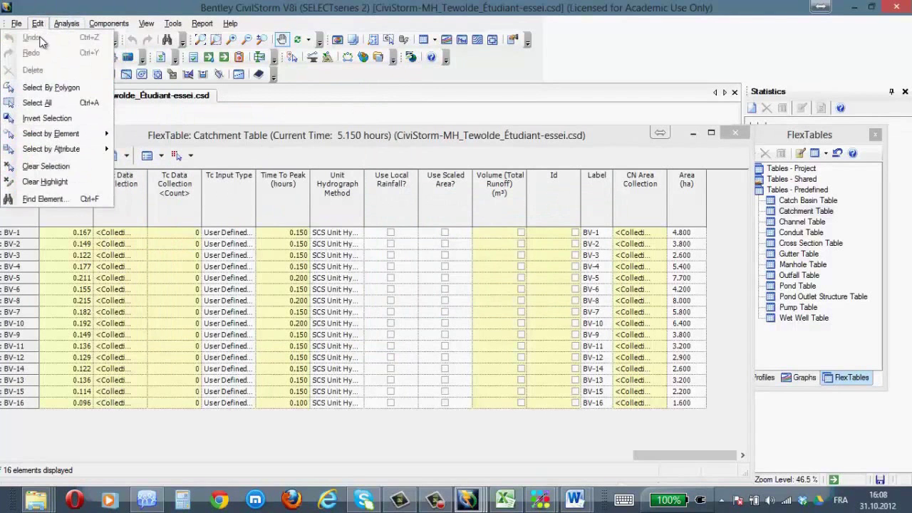
pyautogui.click(39, 37)
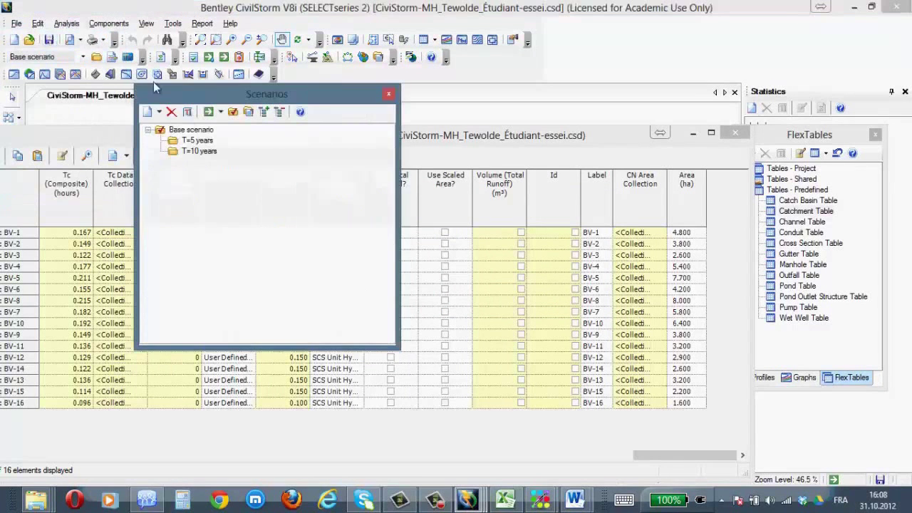
pyautogui.rightClick(197, 140)
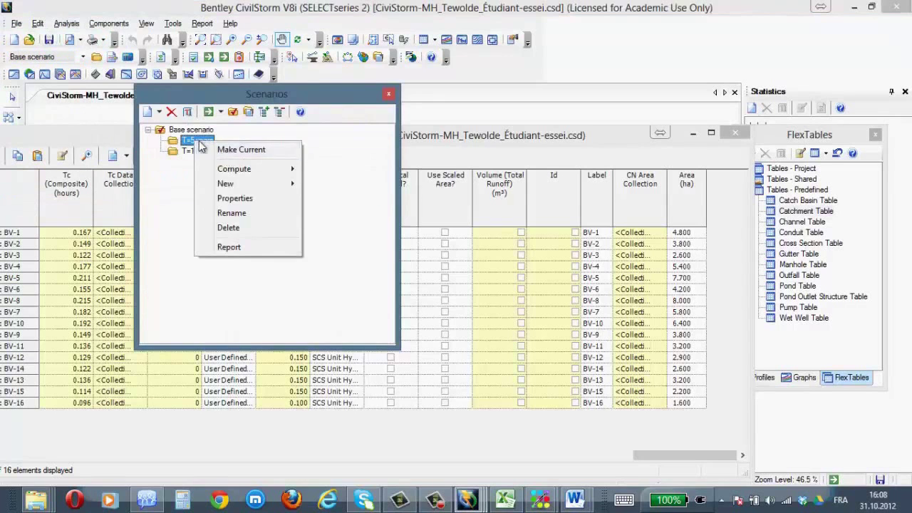
pyautogui.click(234, 198)
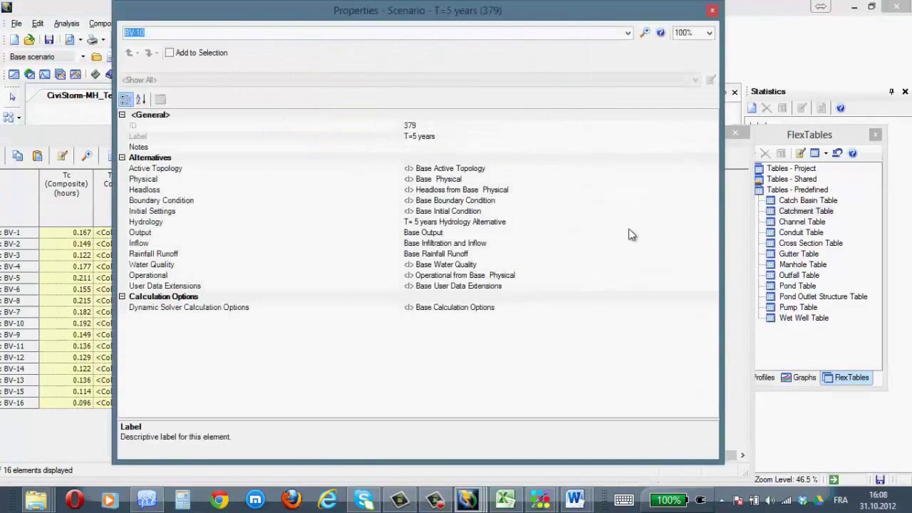
pyautogui.click(146, 224)
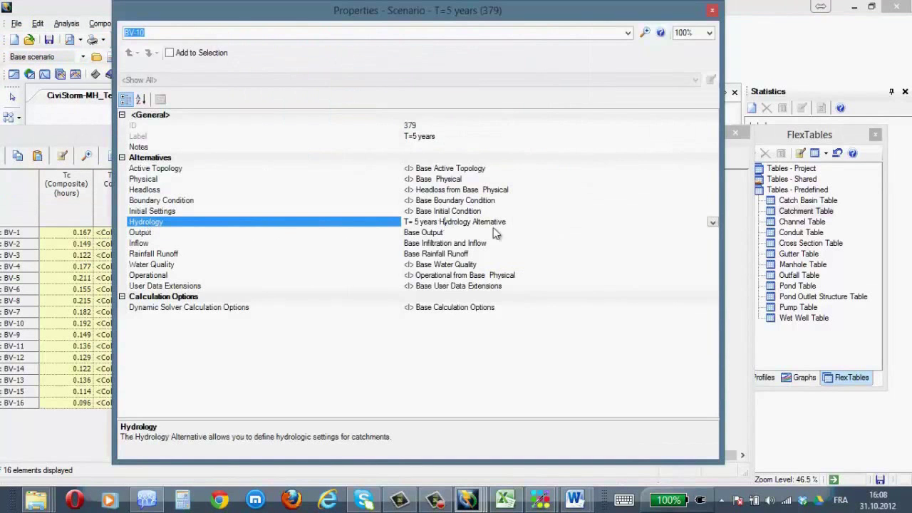
pyautogui.click(712, 10)
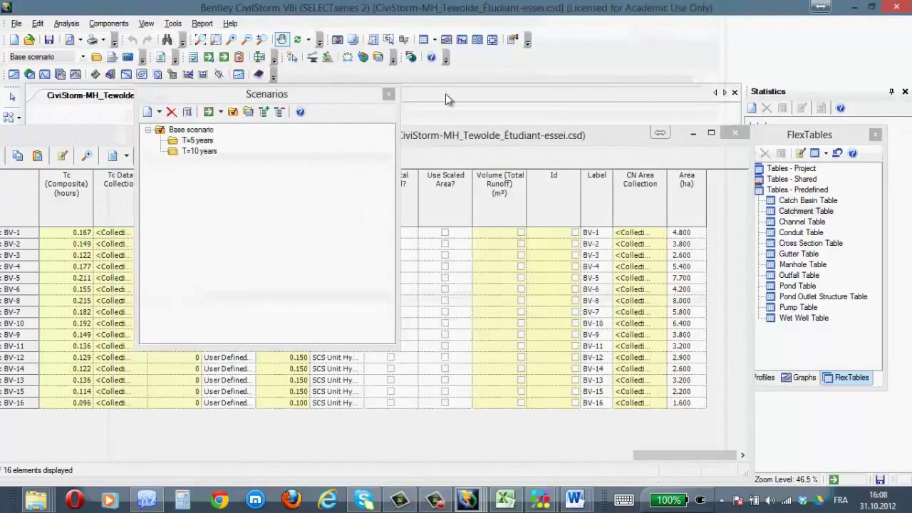
# - Open the T=10 years scenario's properties and examine its Hydrology alternative and the available choices
pyautogui.rightClick(208, 151)
pyautogui.moveTo(246, 178)
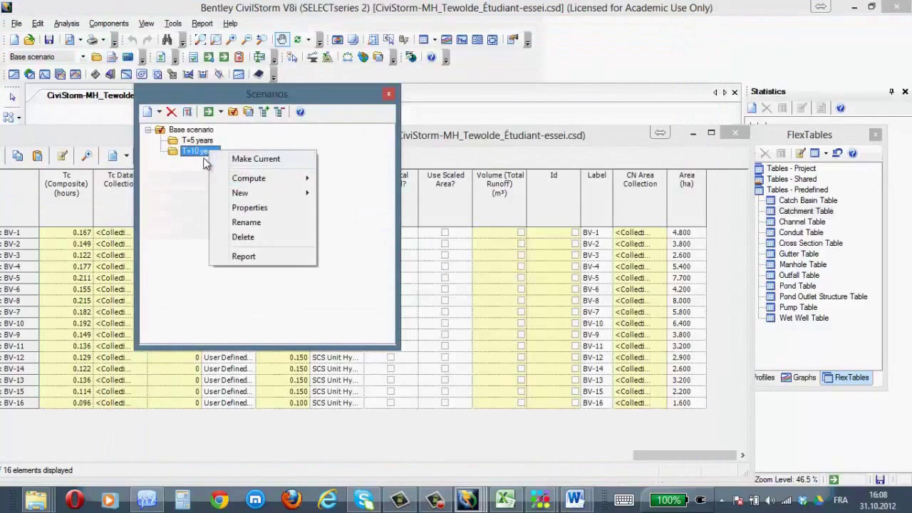
pyautogui.click(197, 153)
pyautogui.doubleClick(197, 153)
pyautogui.click(170, 225)
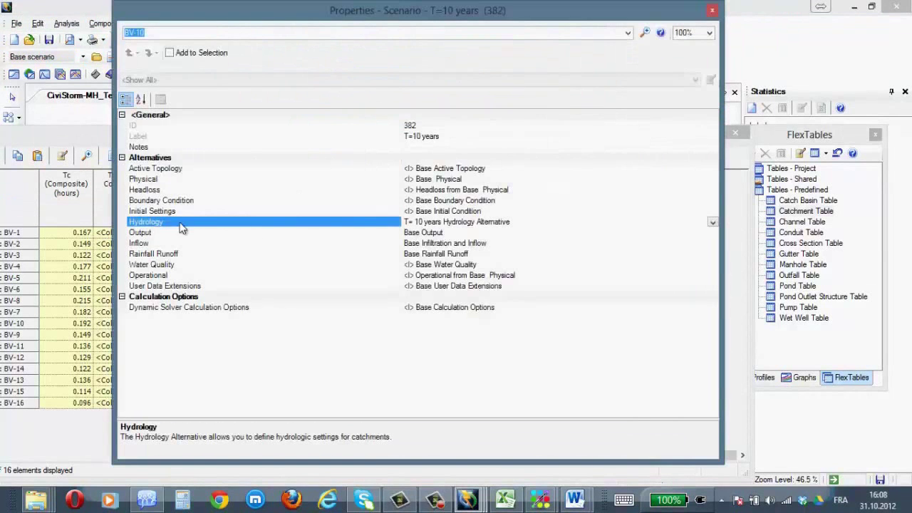
pyautogui.click(712, 223)
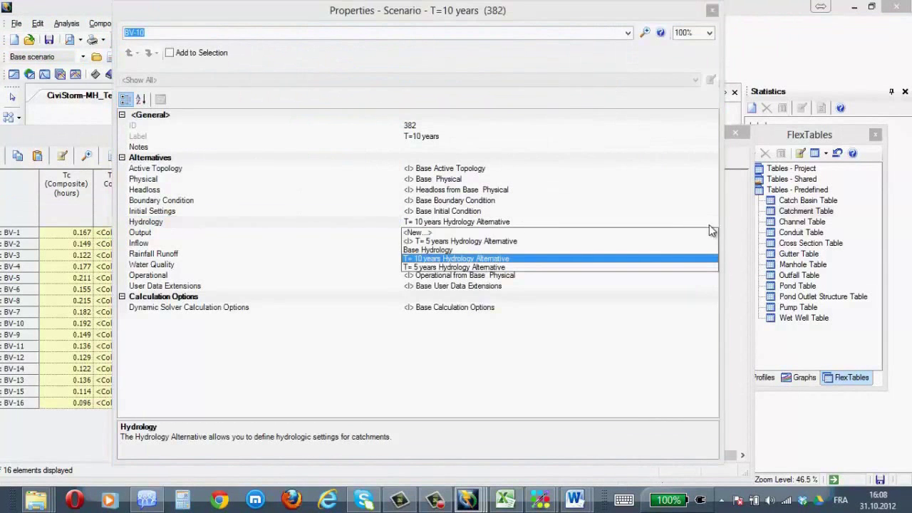
pyautogui.click(368, 218)
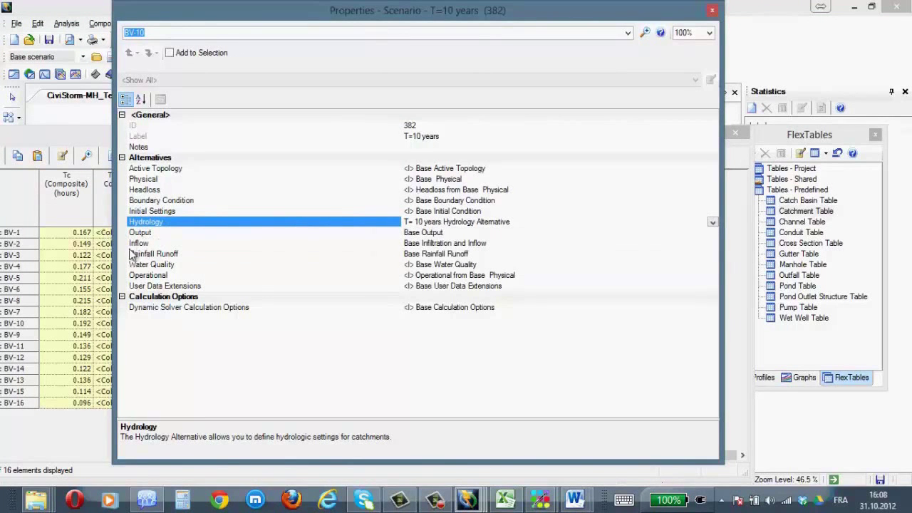
# - Close the T=10 years scenario properties, the scenario manager and the Catchment Table
pyautogui.click(712, 10)
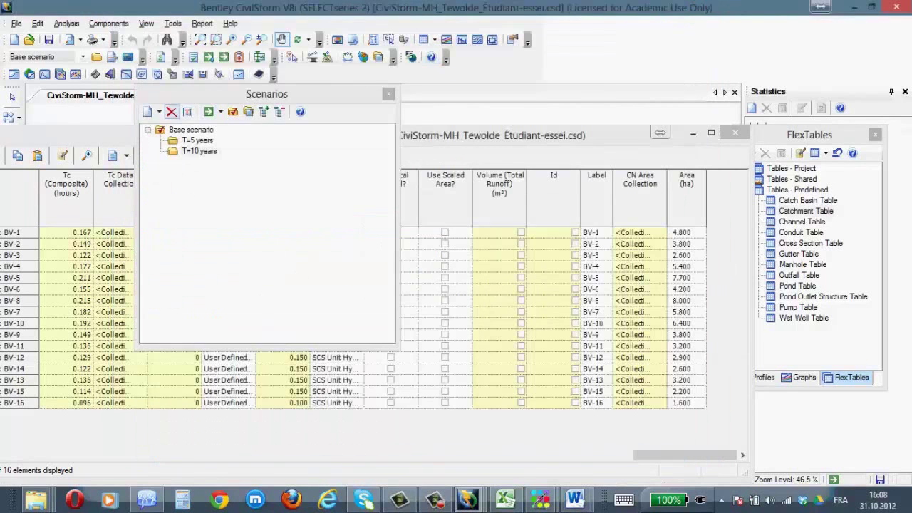
pyautogui.click(388, 95)
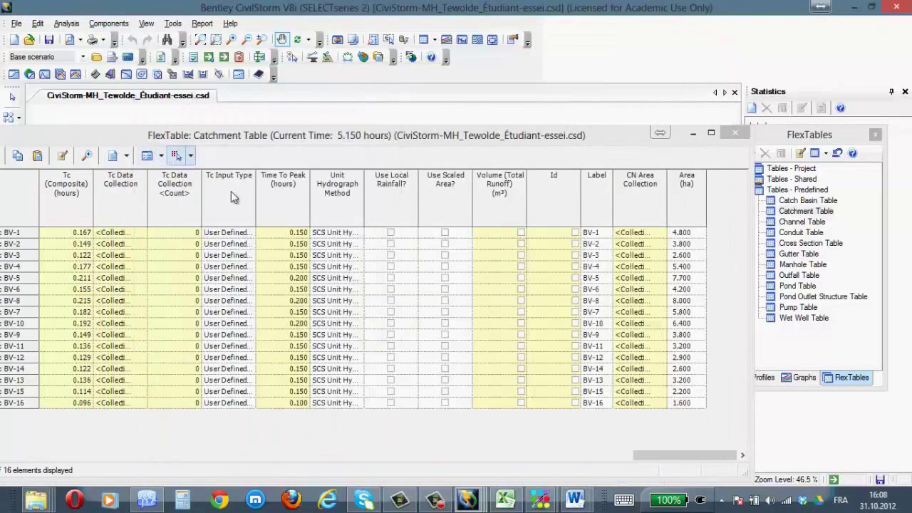
pyautogui.click(735, 133)
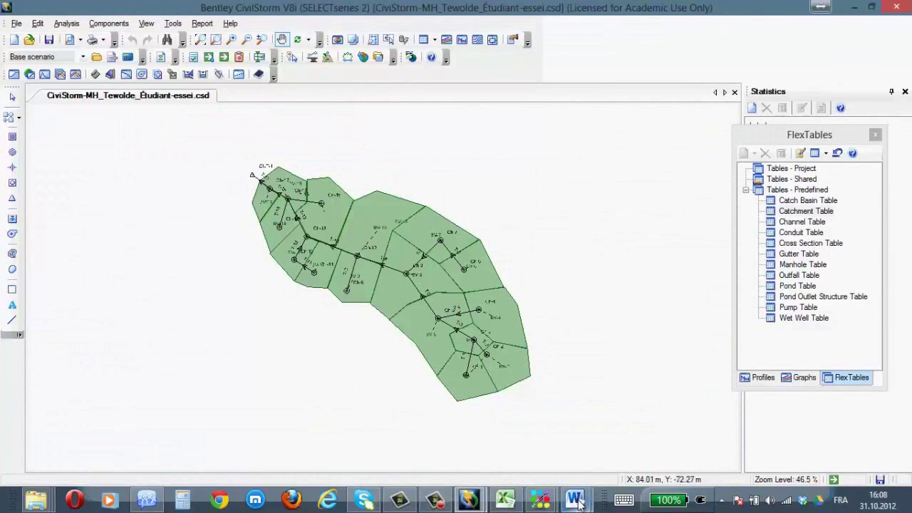
# - Switch to the Excel workbook MIT-T08_Données-étudiants.xls and examine the bv-3 village row on the Bassin versant sheet
pyautogui.click(505, 499)
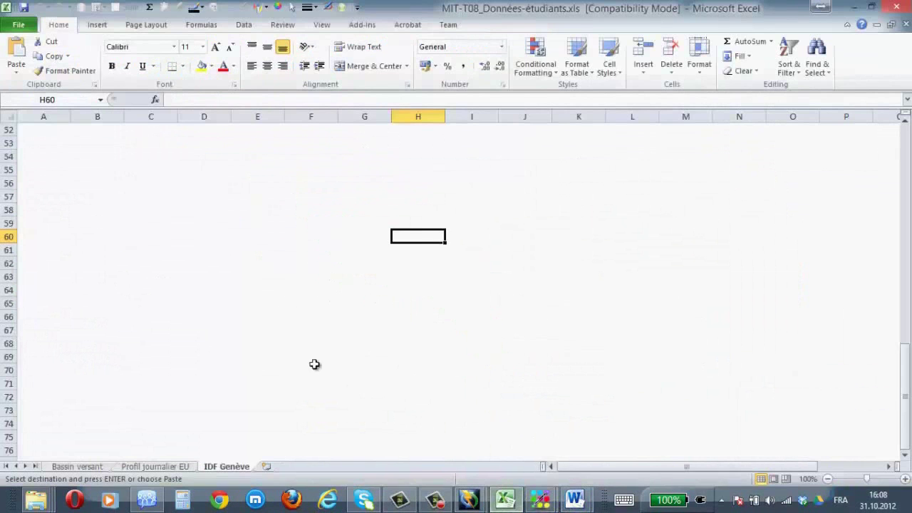
pyautogui.click(77, 467)
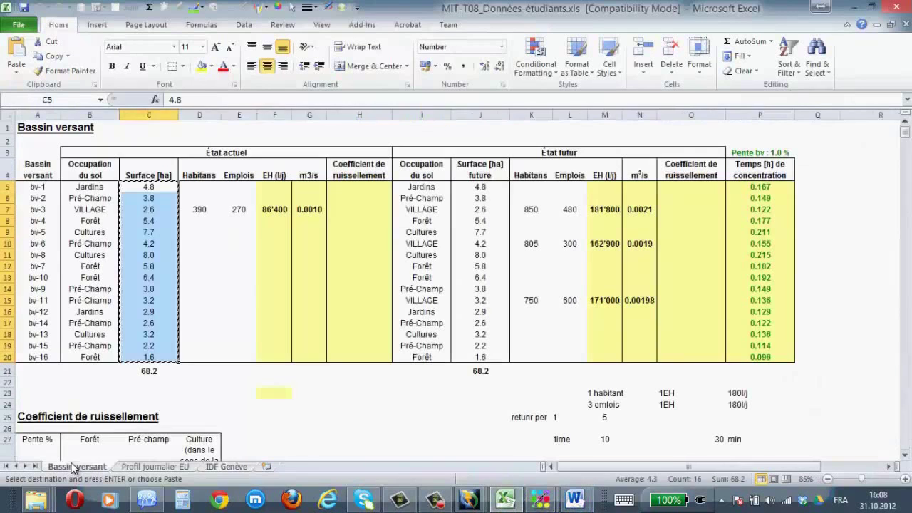
pyautogui.click(263, 381)
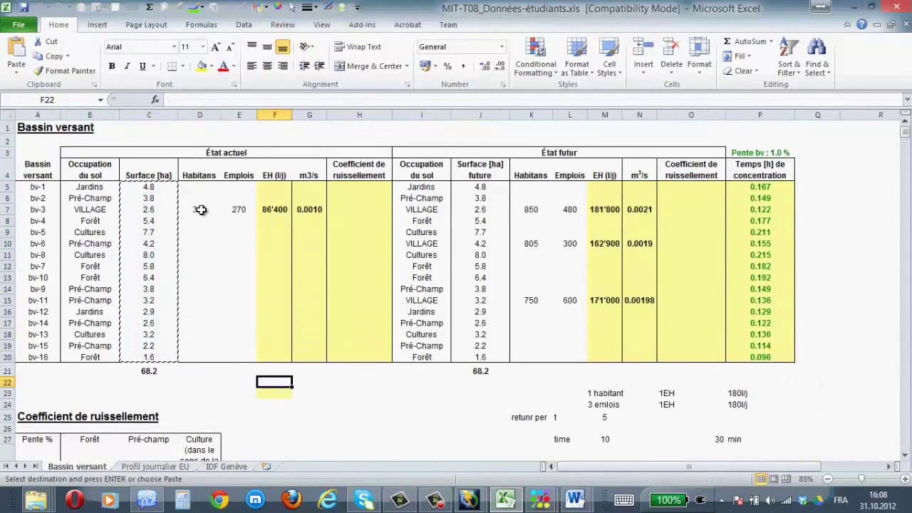
pyautogui.click(82, 209)
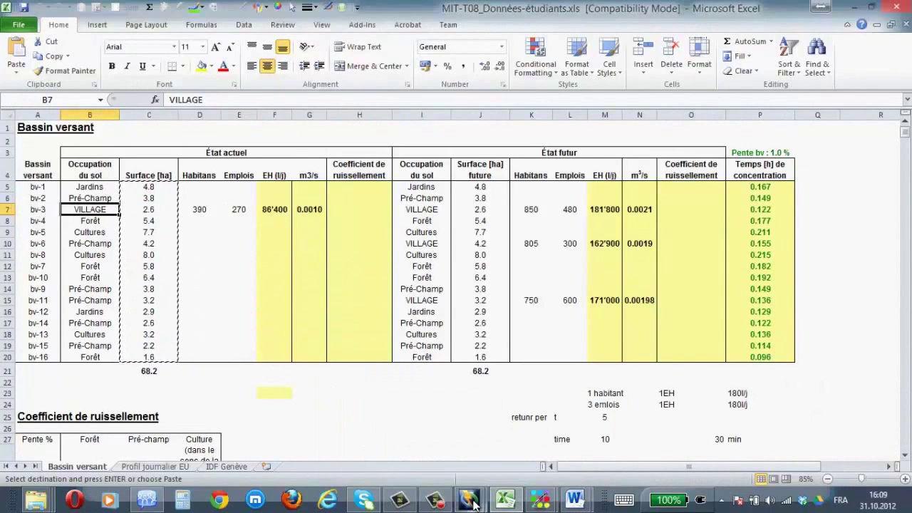
# - Switch back to CivilStorm and open the properties of manhole Ch-3 in the network drawing
pyautogui.moveTo(473, 501)
pyautogui.click(540, 436)
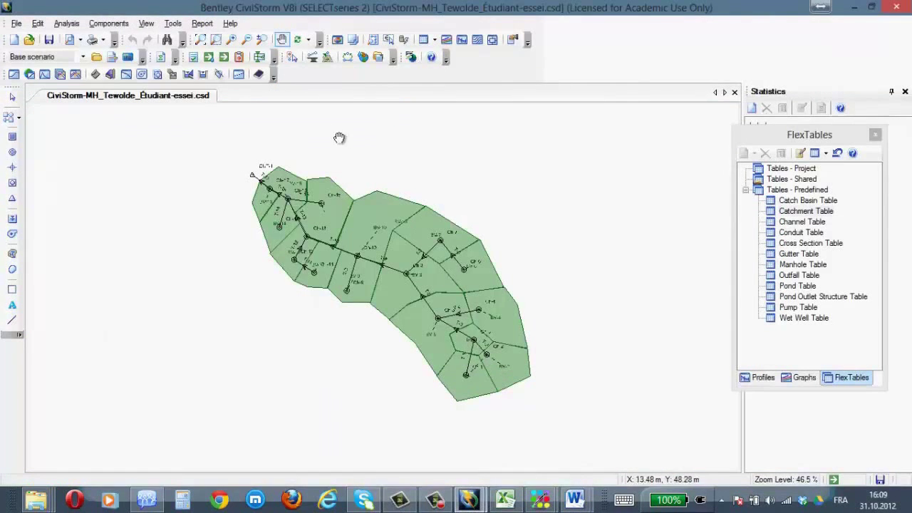
pyautogui.click(292, 58)
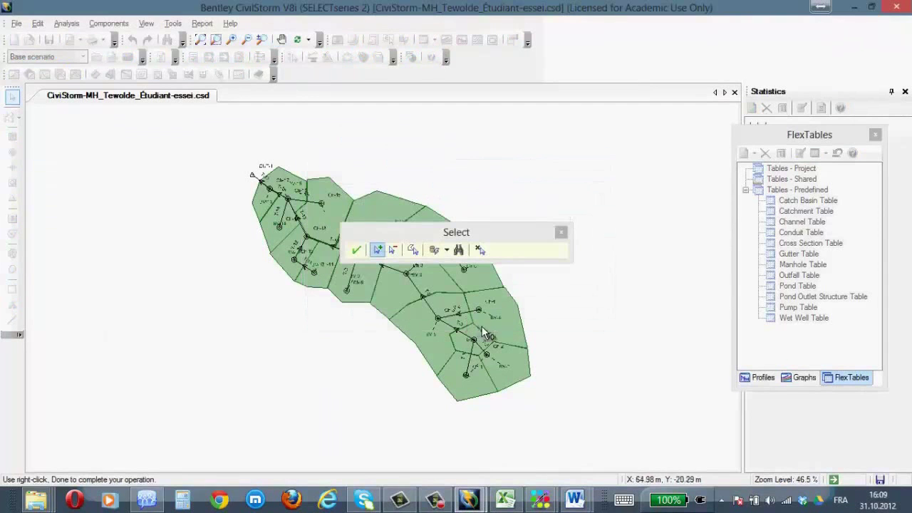
pyautogui.click(561, 233)
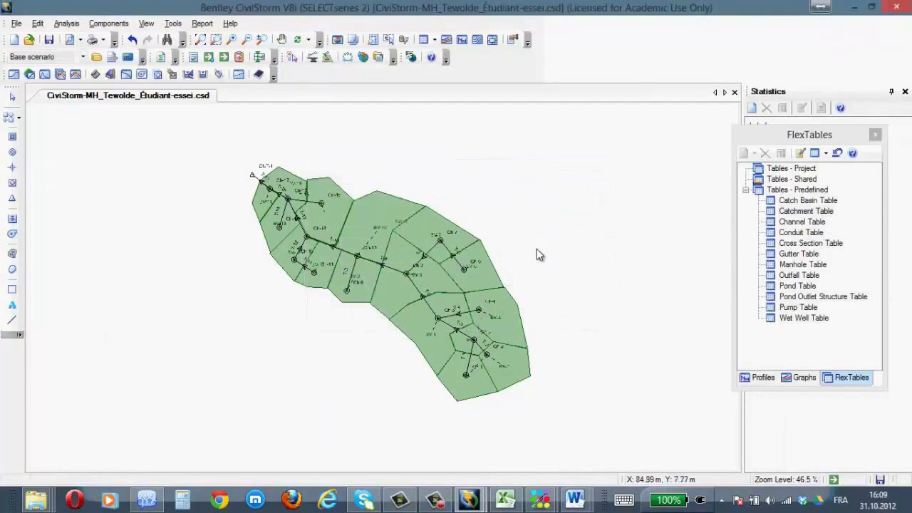
pyautogui.click(472, 341)
pyautogui.rightClick(479, 343)
pyautogui.click(502, 332)
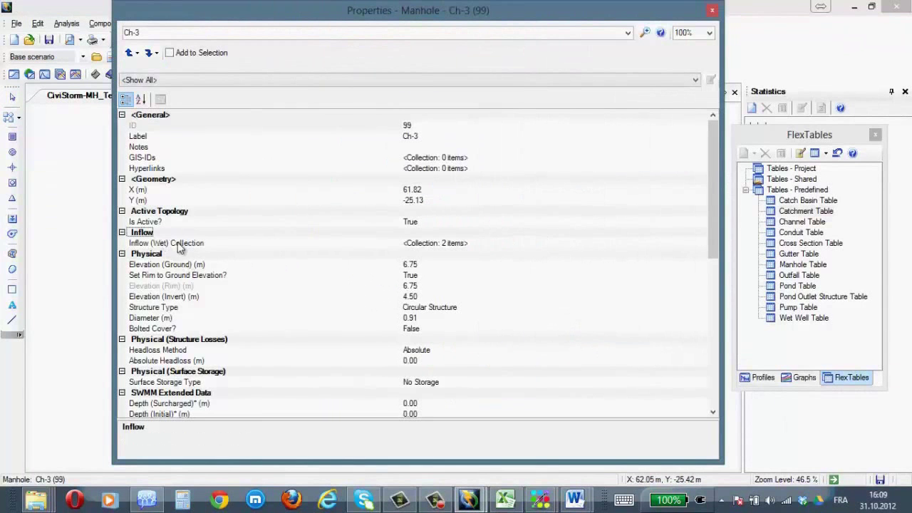
# - Set the Fixed Load in manhole Ch-3's Inflow (Wet) Collection to 0.001 m³/s
pyautogui.click(202, 244)
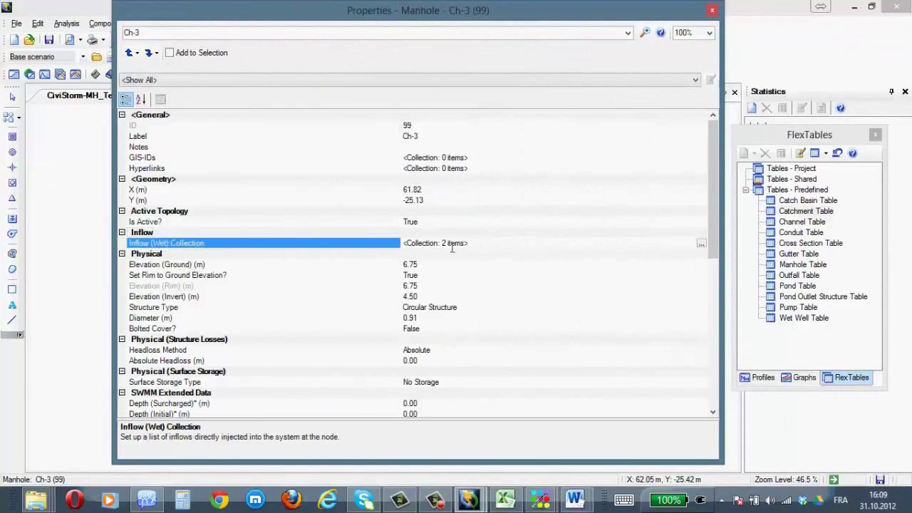
pyautogui.click(698, 246)
pyautogui.click(365, 164)
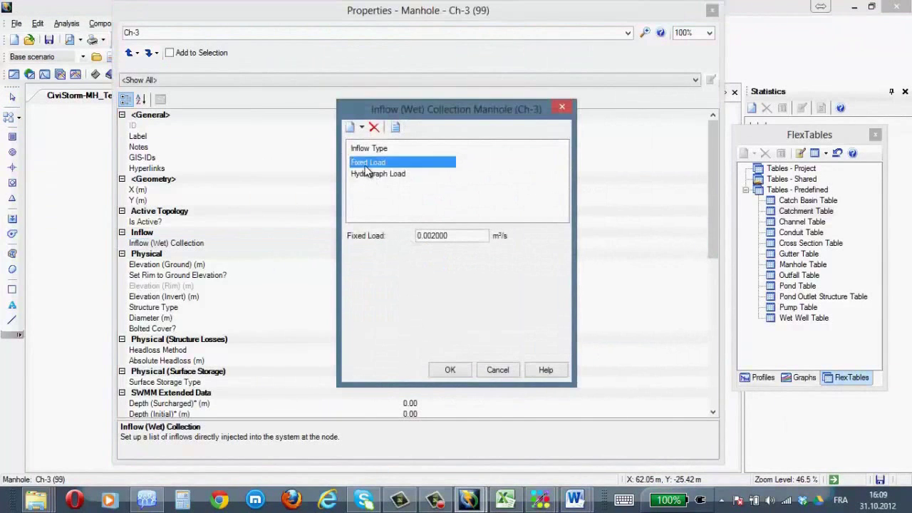
pyautogui.click(459, 234)
pyautogui.click(454, 236)
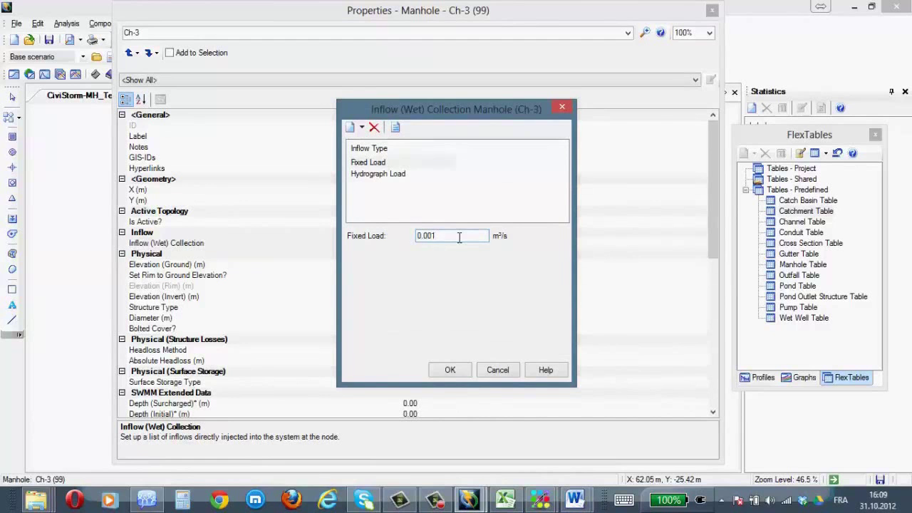
# - Display the time and flow table of the Hydrograph Load entry for manhole Ch-3
pyautogui.click(374, 175)
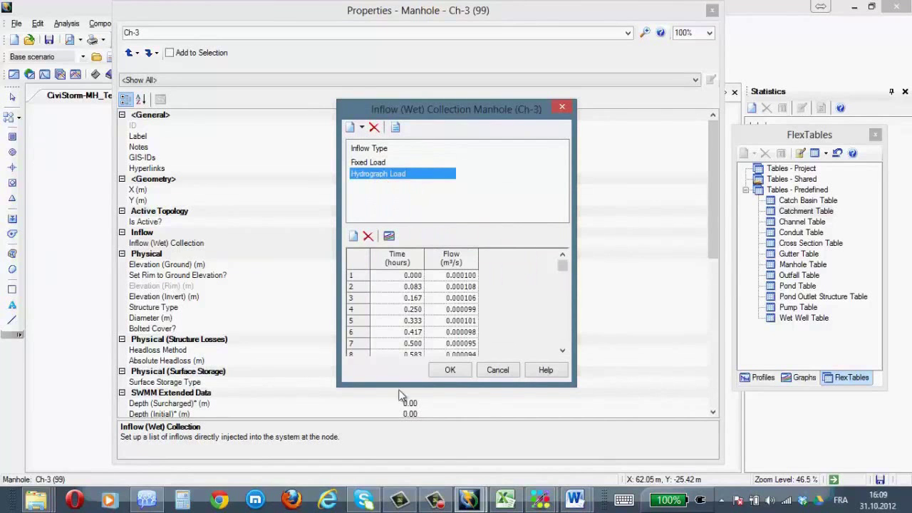
pyautogui.click(468, 499)
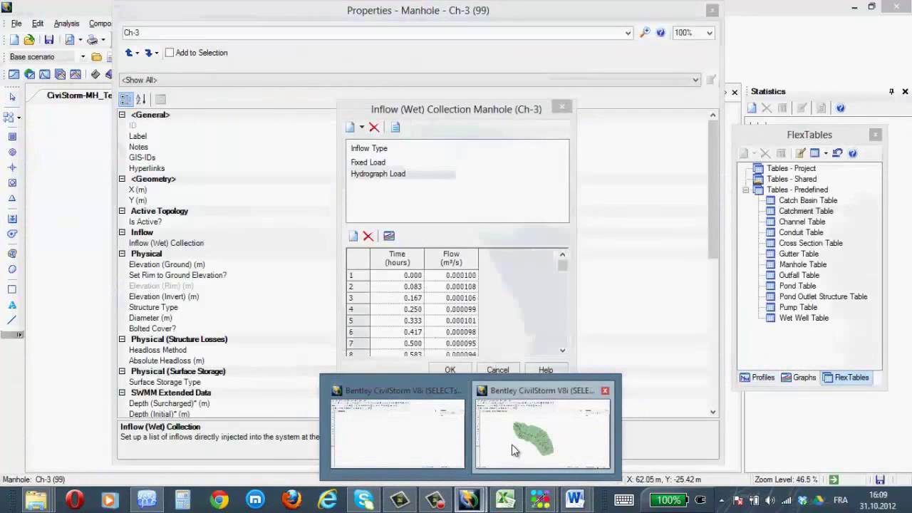
pyautogui.click(512, 444)
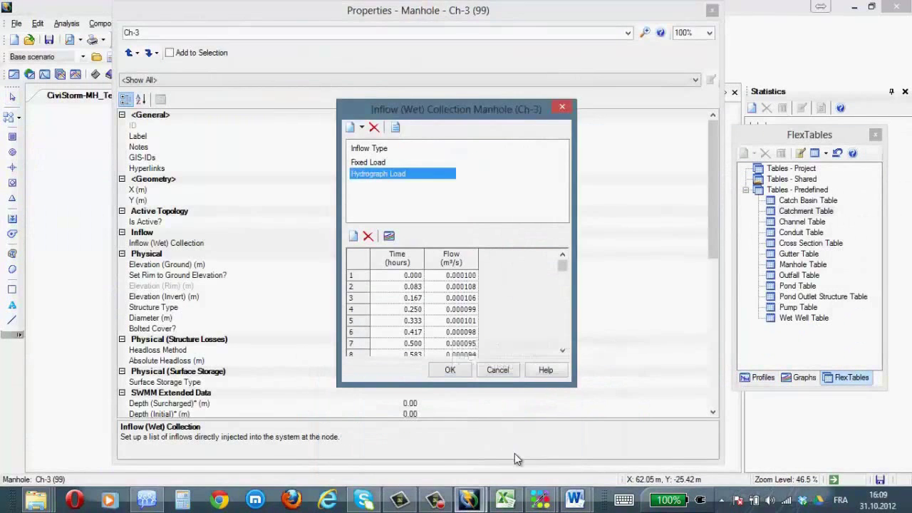
# - Switch to Excel and copy the Time and Q values in A4:B292 of the Profil journalier EU sheet
pyautogui.click(505, 500)
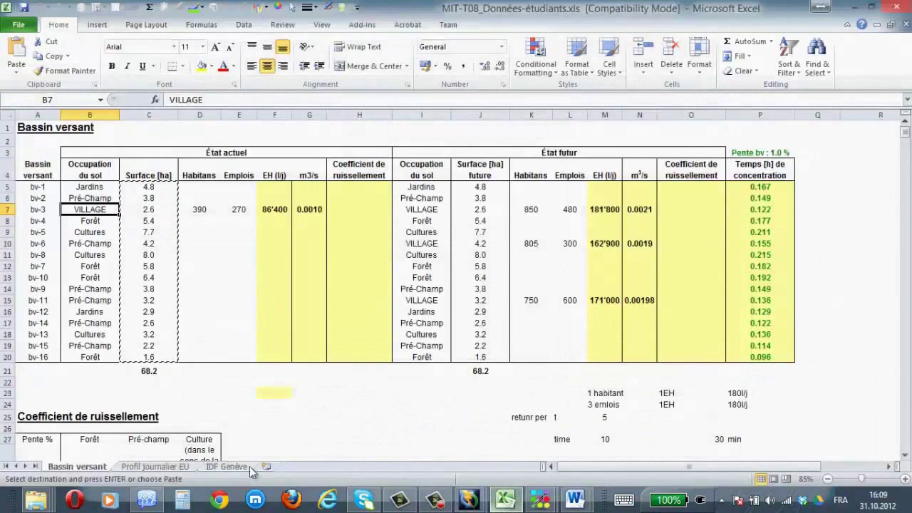
pyautogui.click(156, 467)
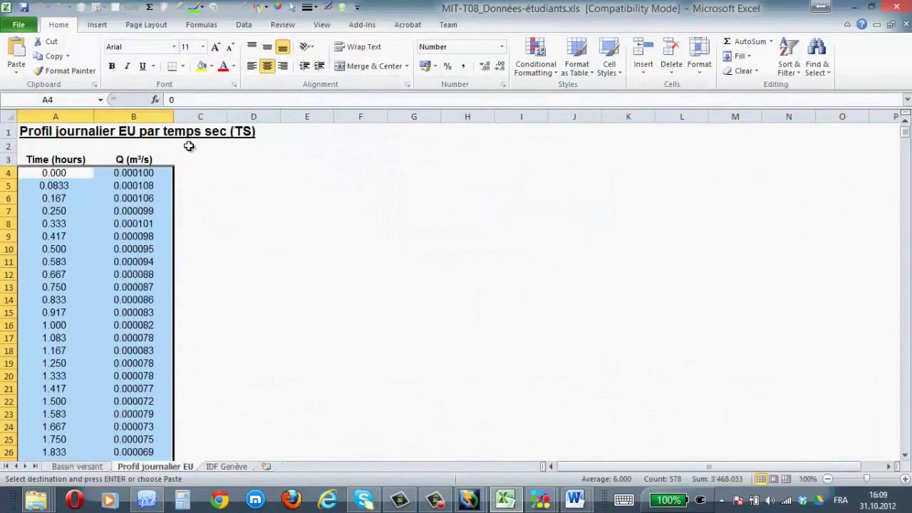
pyautogui.click(268, 190)
pyautogui.moveTo(50, 176); pyautogui.dragTo(98, 416)
pyautogui.rightClick(121, 381)
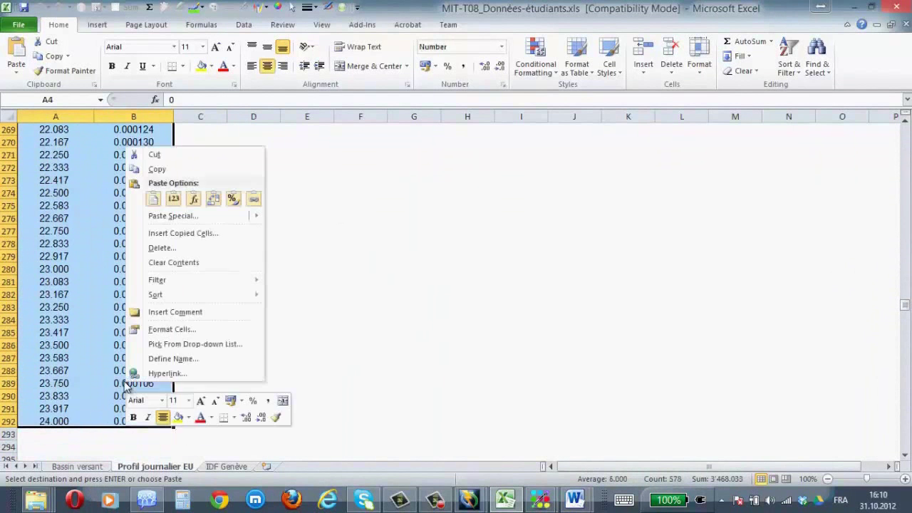
pyautogui.click(160, 171)
# - Switch back to CivilStorm and select the Time and Flow columns of Ch-3's hydrograph load table
pyautogui.click(469, 501)
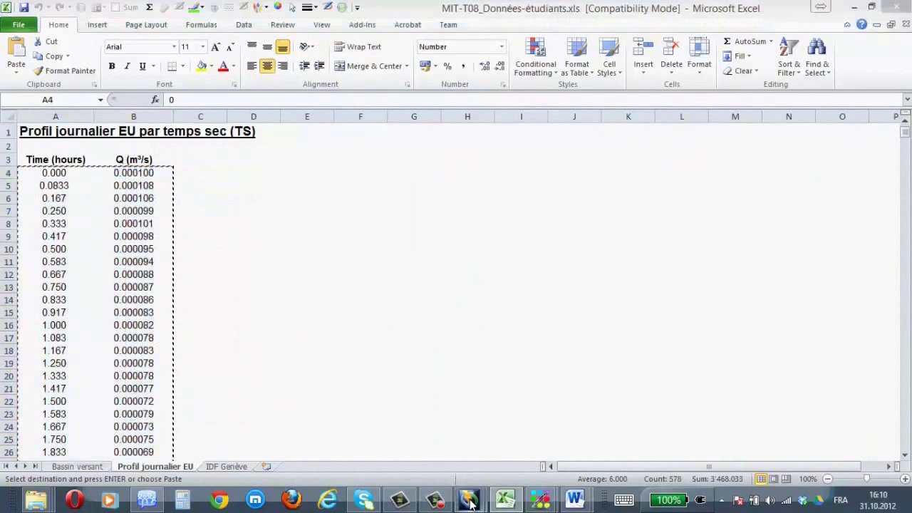
pyautogui.click(510, 447)
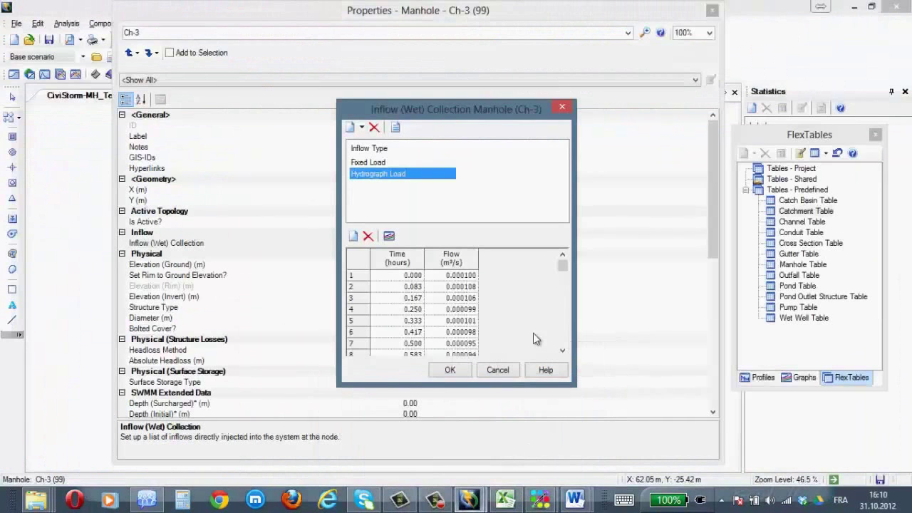
pyautogui.moveTo(401, 258); pyautogui.dragTo(451, 254)
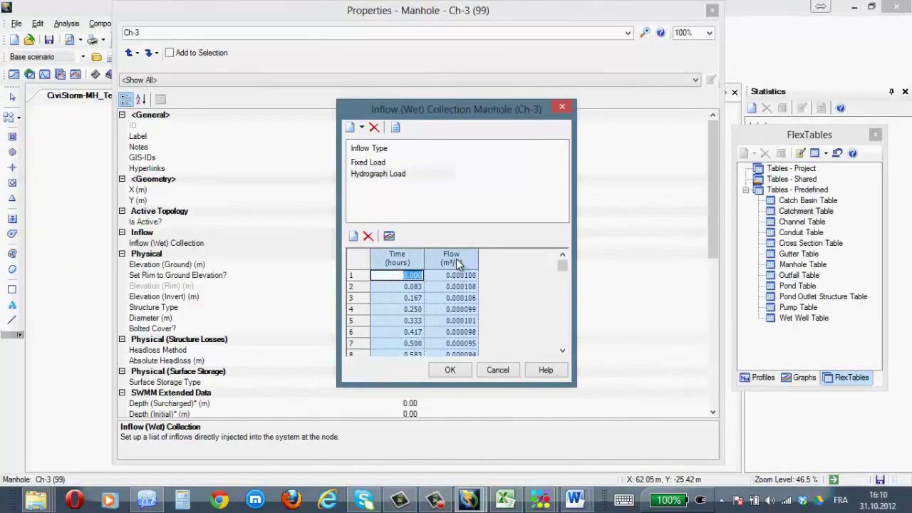
pyautogui.click(459, 258)
# - View the graph of Ch-3's hydrograph load, and accept the inflow collection, closing the manhole's properties
pyautogui.click(389, 236)
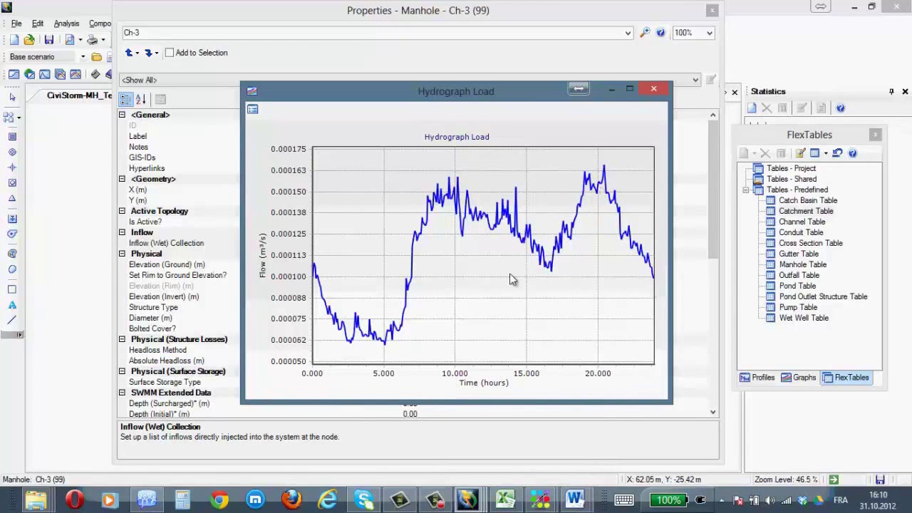
pyautogui.click(651, 89)
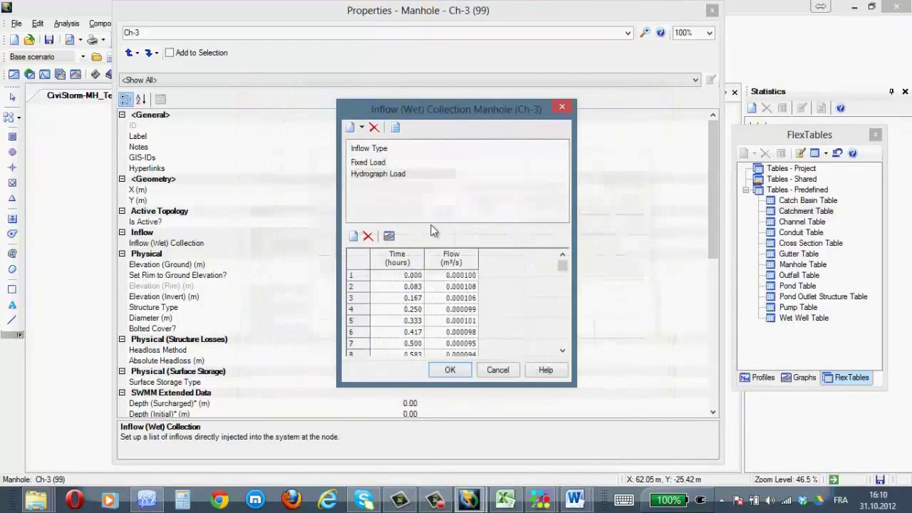
pyautogui.click(447, 370)
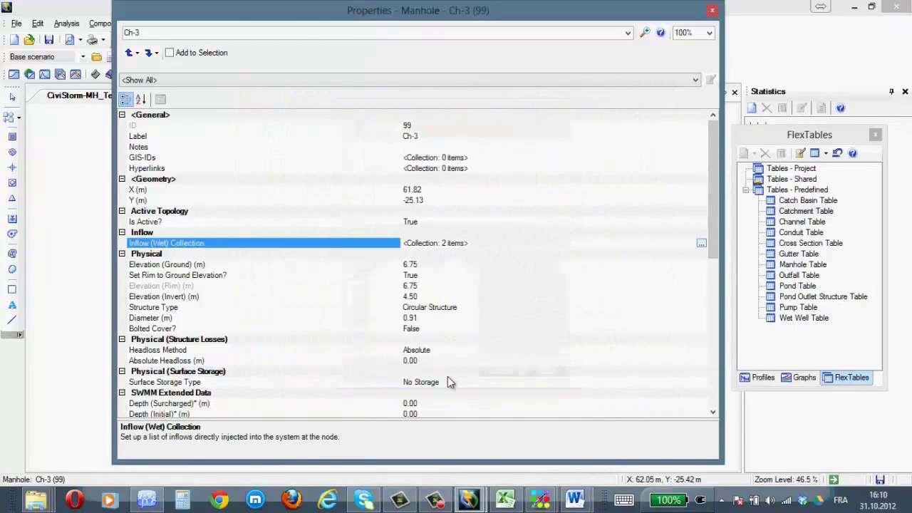
pyautogui.click(711, 10)
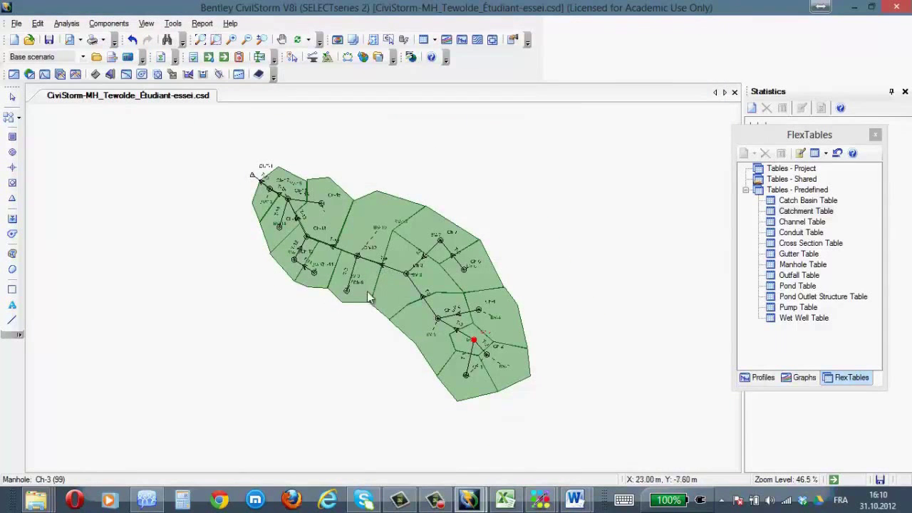
# - Open the Inflow (Wet) Collection in the properties of manhole Ch-11
pyautogui.scroll(3, 367, 291)
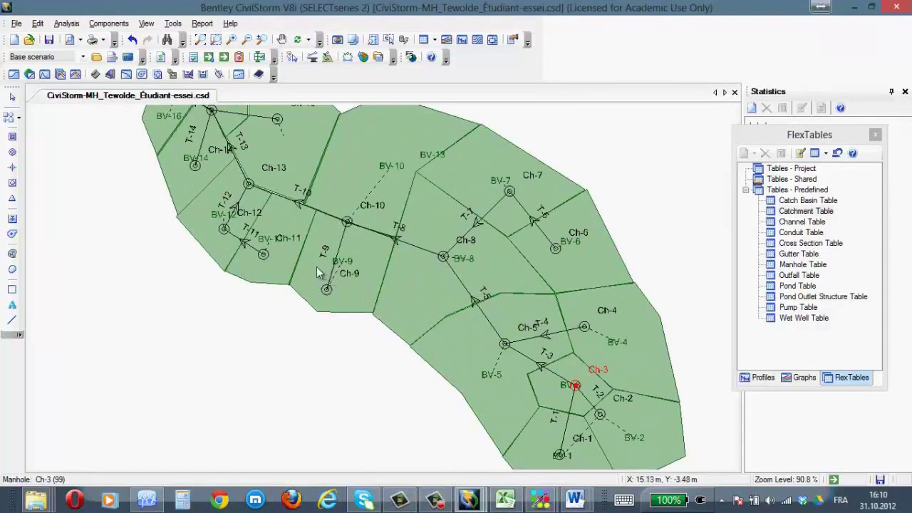
pyautogui.scroll(1, 278, 261)
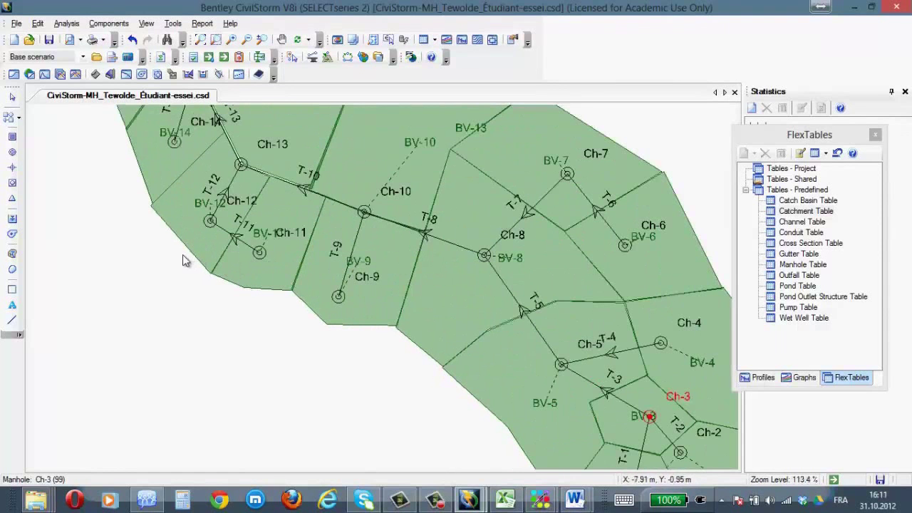
pyautogui.rightClick(258, 253)
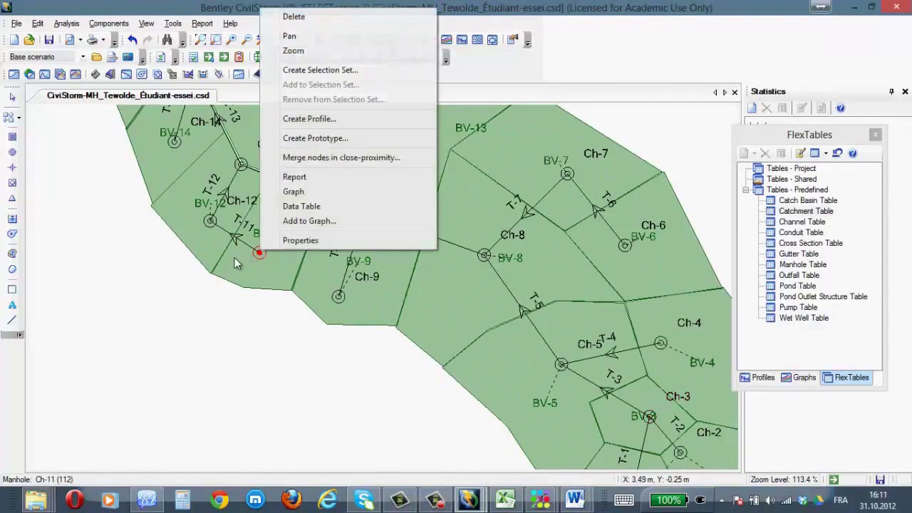
pyautogui.click(287, 242)
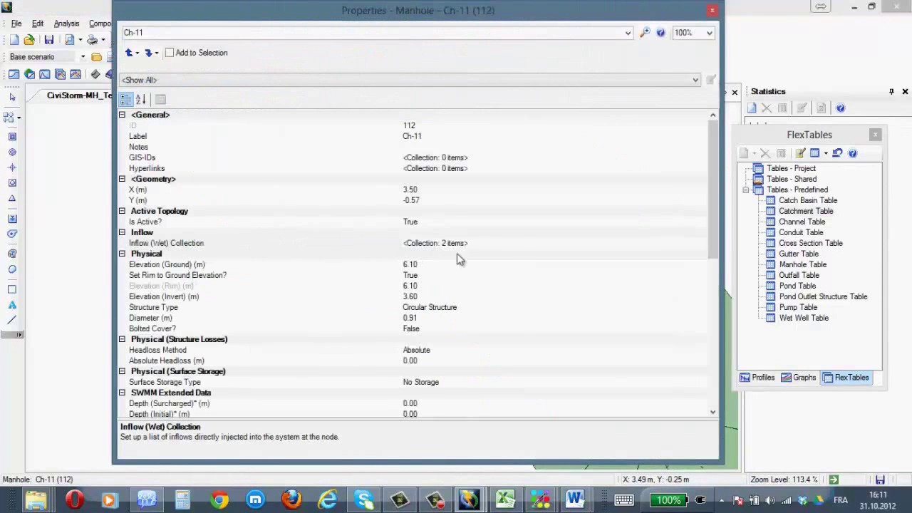
pyautogui.click(511, 244)
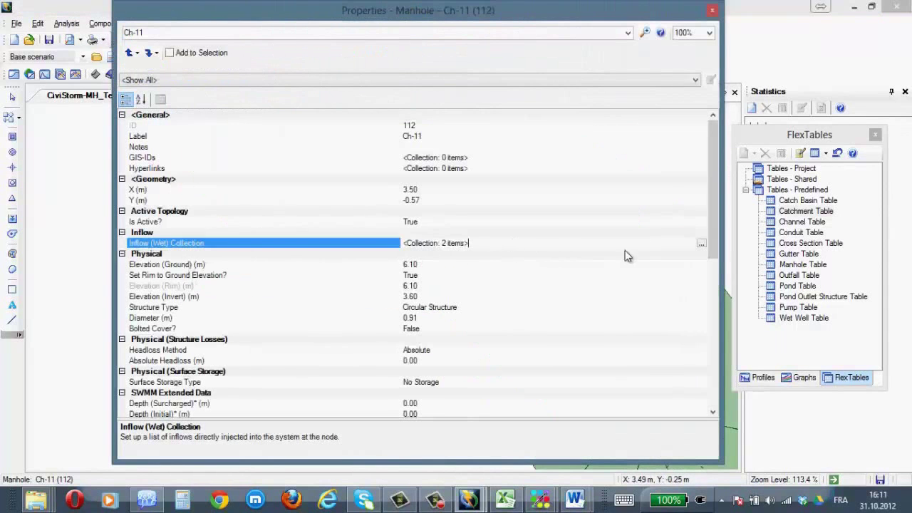
pyautogui.click(701, 245)
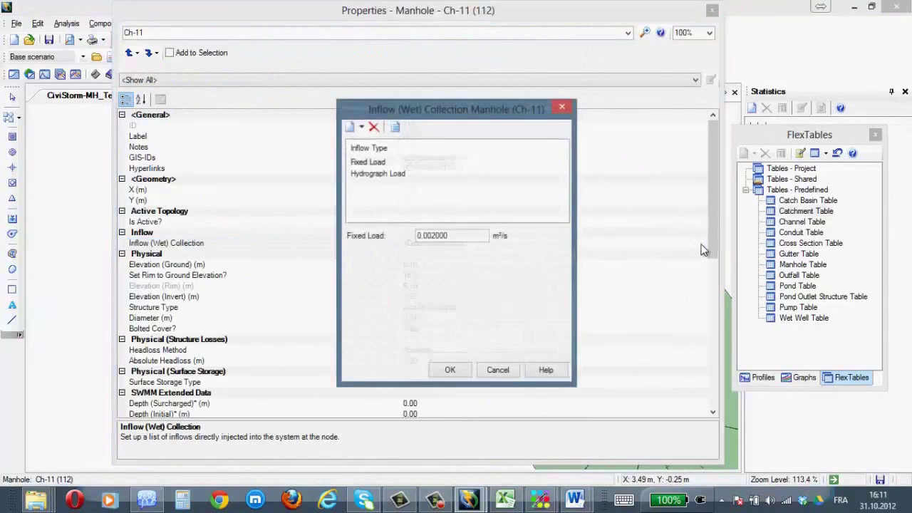
# - Delete the Fixed Load and Hydrograph Load entries from Ch-11's inflow collection, and close the collection without saving
pyautogui.click(374, 130)
pyautogui.click(374, 129)
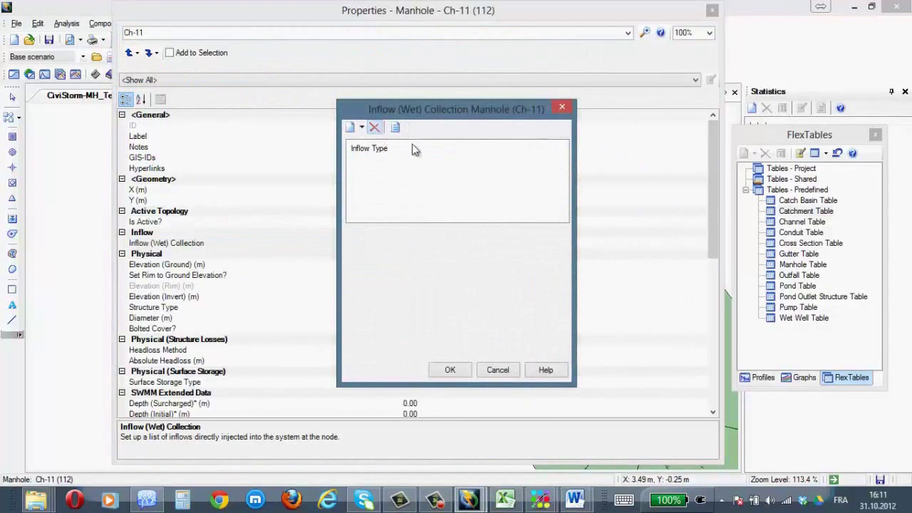
pyautogui.click(561, 107)
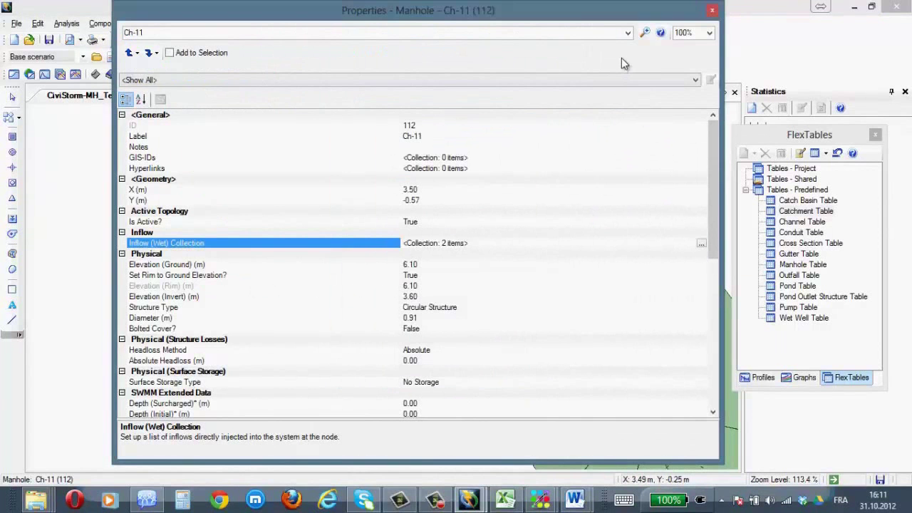
# - Close Ch-11's properties and open the Inflow (Wet) Collection in the properties of manhole Ch-6
pyautogui.click(712, 11)
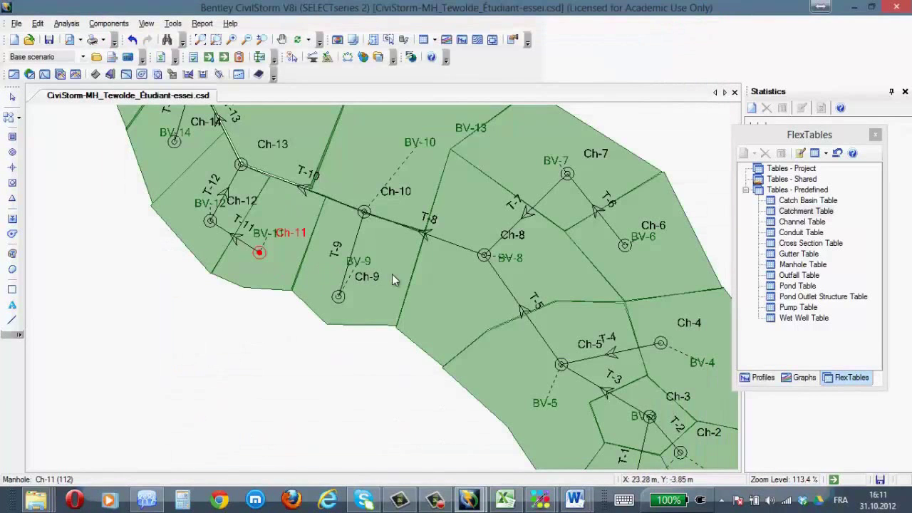
pyautogui.click(625, 246)
pyautogui.rightClick(625, 246)
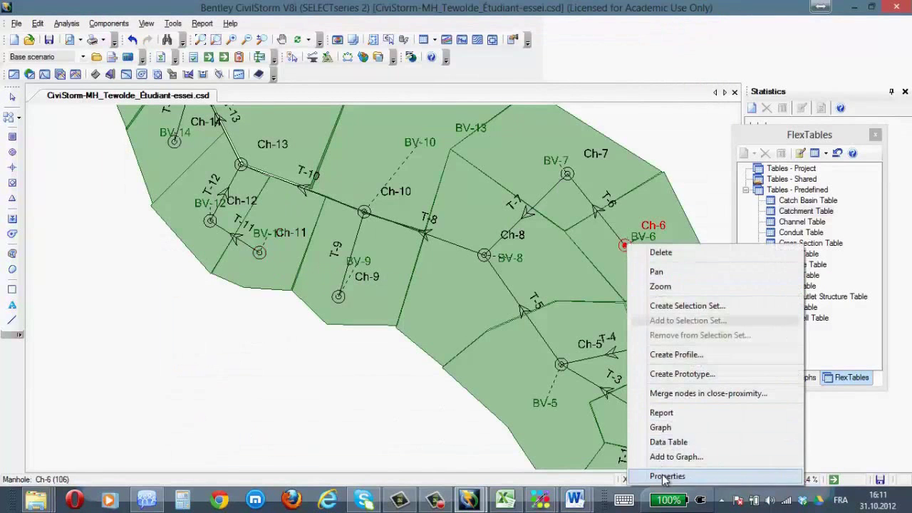
pyautogui.click(633, 474)
pyautogui.click(684, 243)
pyautogui.click(703, 244)
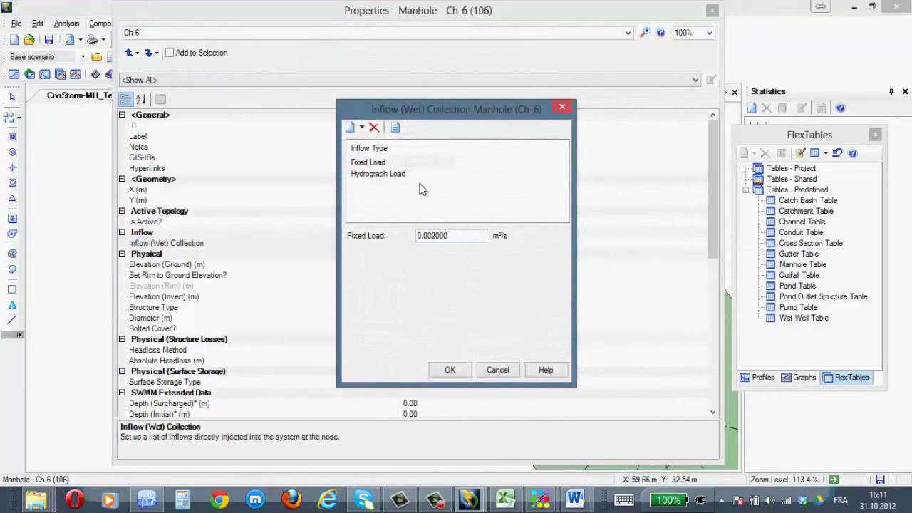
# - Delete the Fixed Load and Hydrograph Load entries from Ch-6's inflow collection, accept the change and close the manhole's properties
pyautogui.click(374, 128)
pyautogui.click(373, 128)
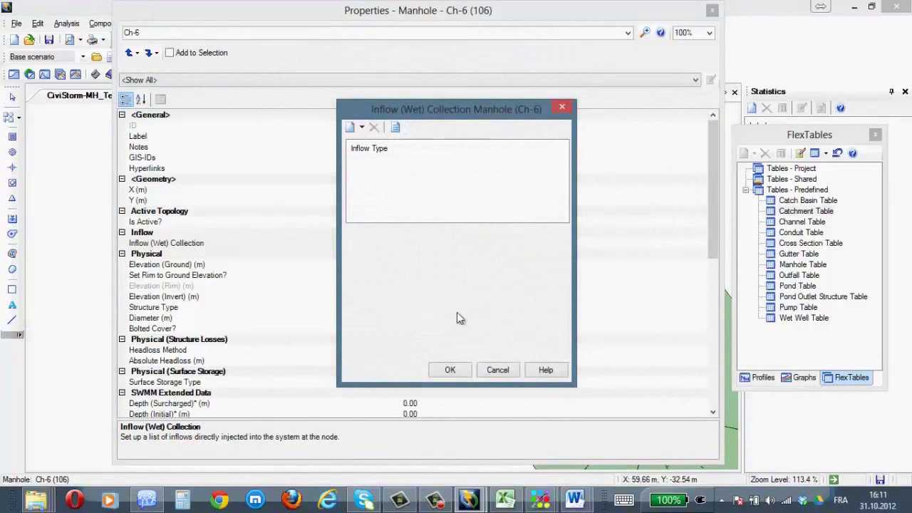
pyautogui.click(450, 371)
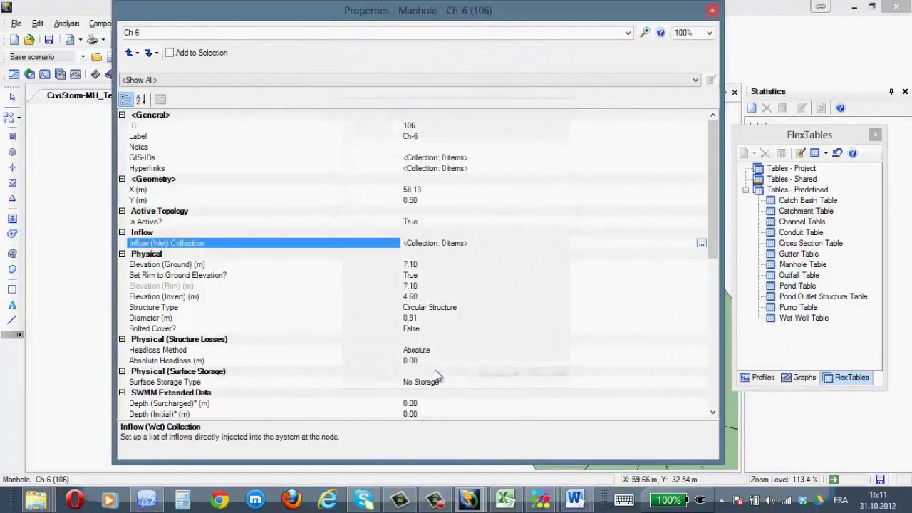
pyautogui.click(711, 12)
# - Open the scenario manager and start a Batch Run setup from the base scenario
pyautogui.scroll(-3, 320, 299)
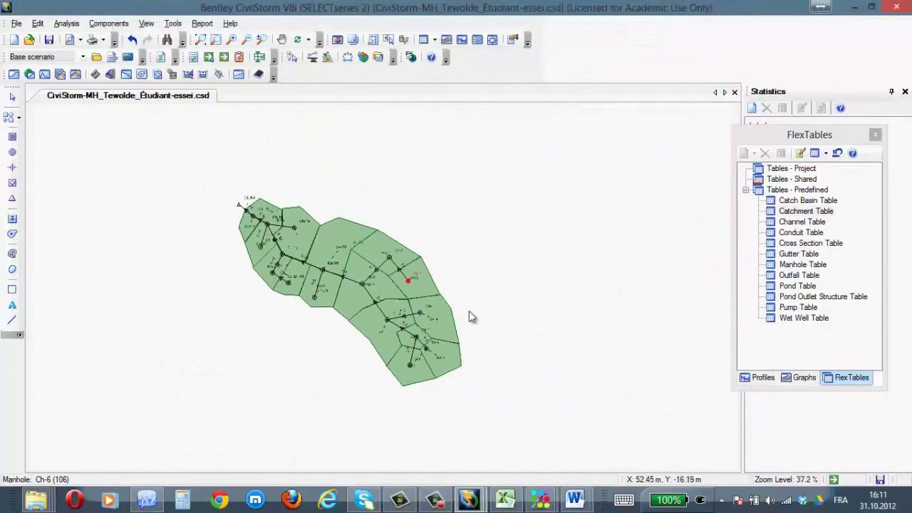
pyautogui.scroll(3, 591, 281)
pyautogui.scroll(-2, 399, 214)
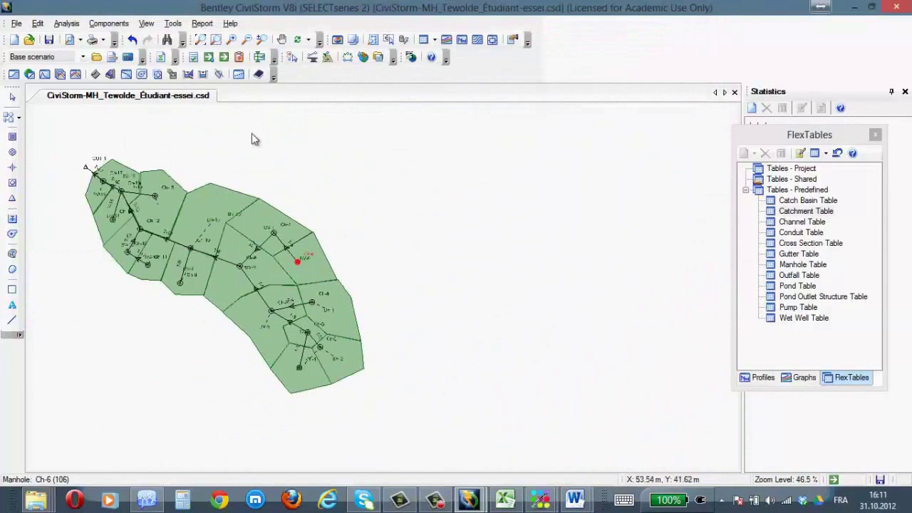
pyautogui.click(66, 24)
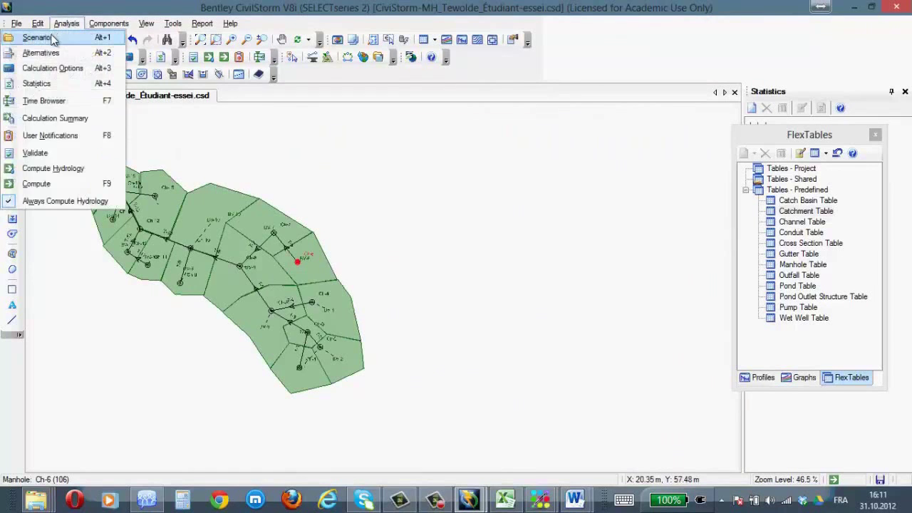
pyautogui.click(54, 38)
pyautogui.click(205, 130)
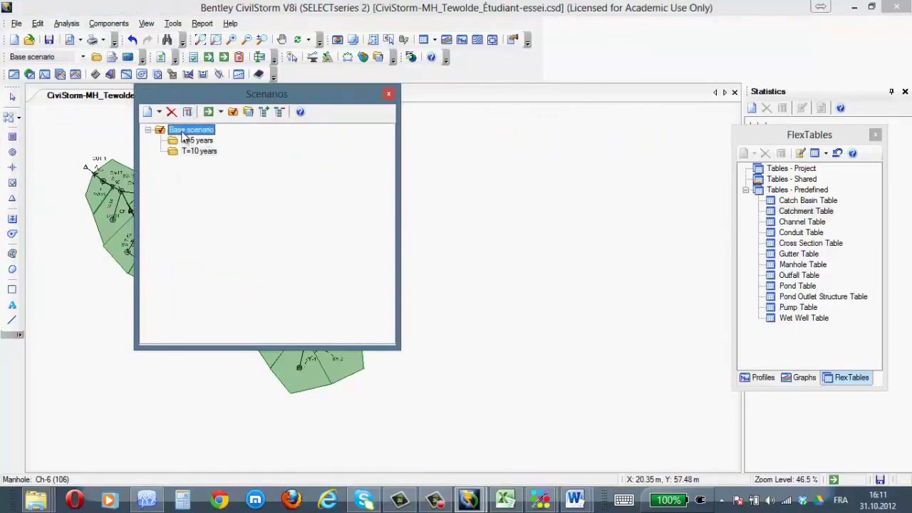
pyautogui.click(221, 113)
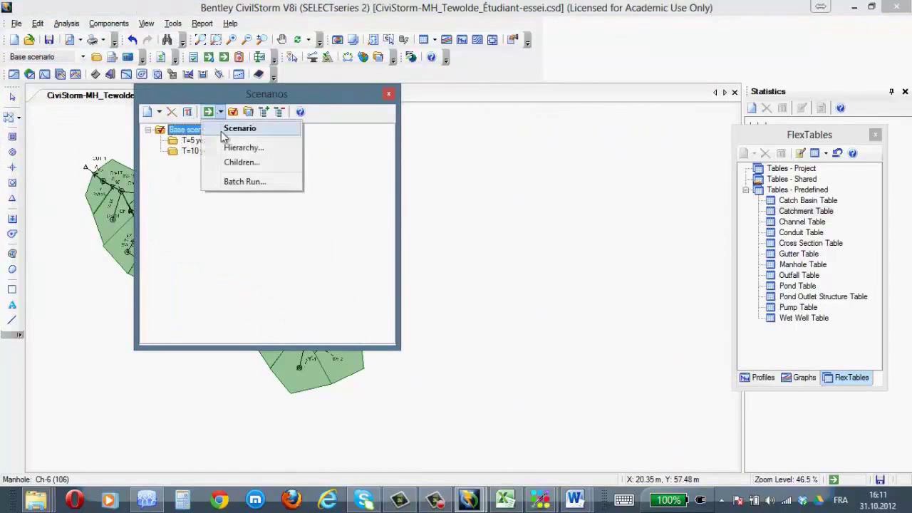
pyautogui.click(236, 184)
# - Compute all scenarios (Base scenario, T=5 years and T=10 years) as one batch, then dismiss the messages and close the scenario manager
pyautogui.click(435, 331)
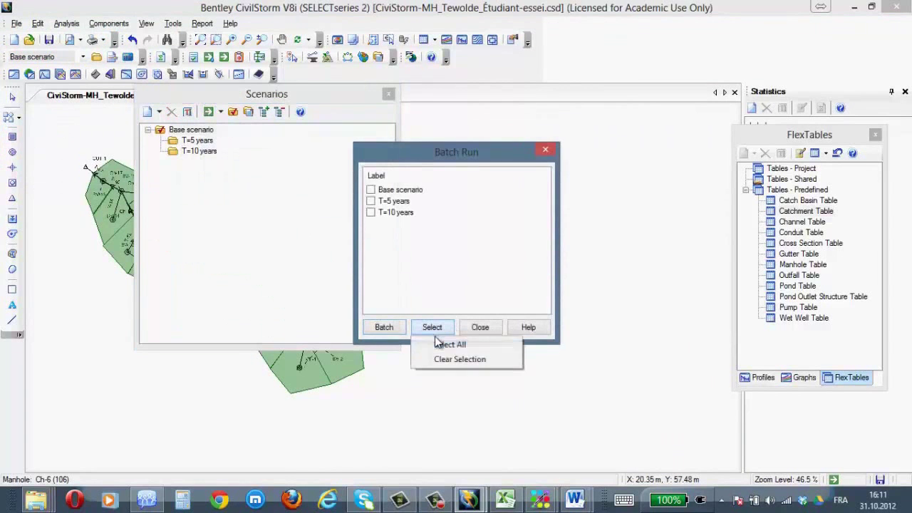
pyautogui.click(442, 345)
pyautogui.click(384, 327)
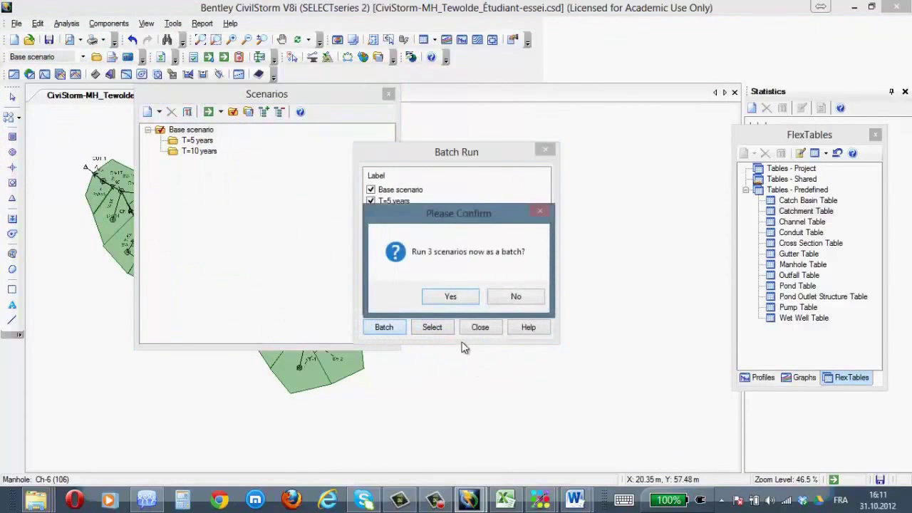
pyautogui.click(450, 297)
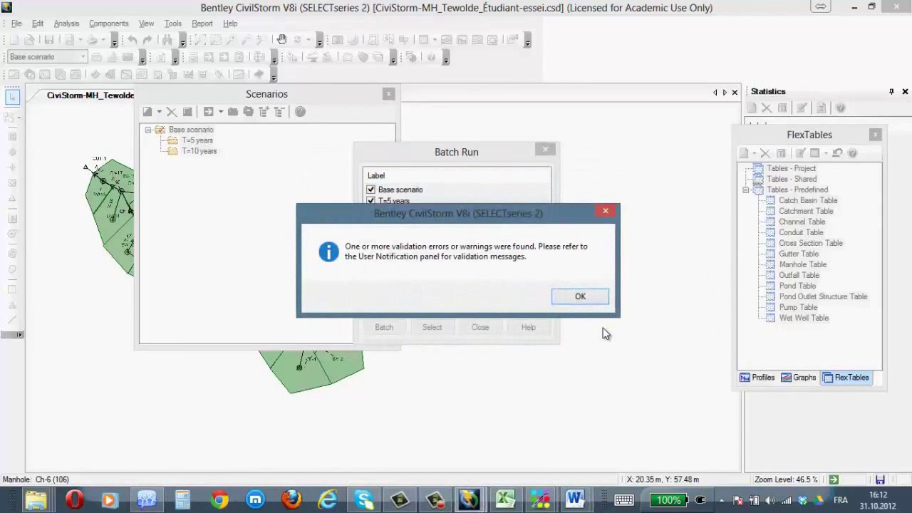
pyautogui.click(578, 297)
pyautogui.click(520, 297)
pyautogui.click(388, 95)
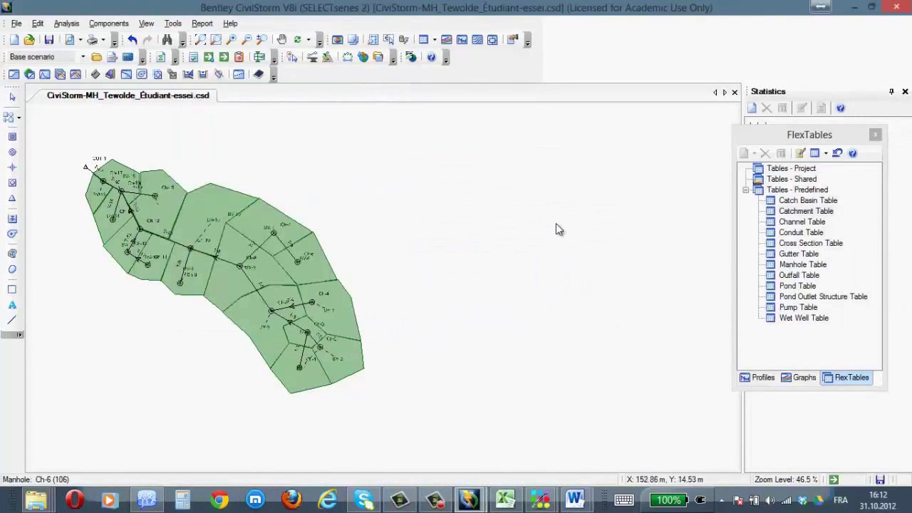
# - Open the User Notifications and read the message text and time step for each computed scenario
pyautogui.click(64, 24)
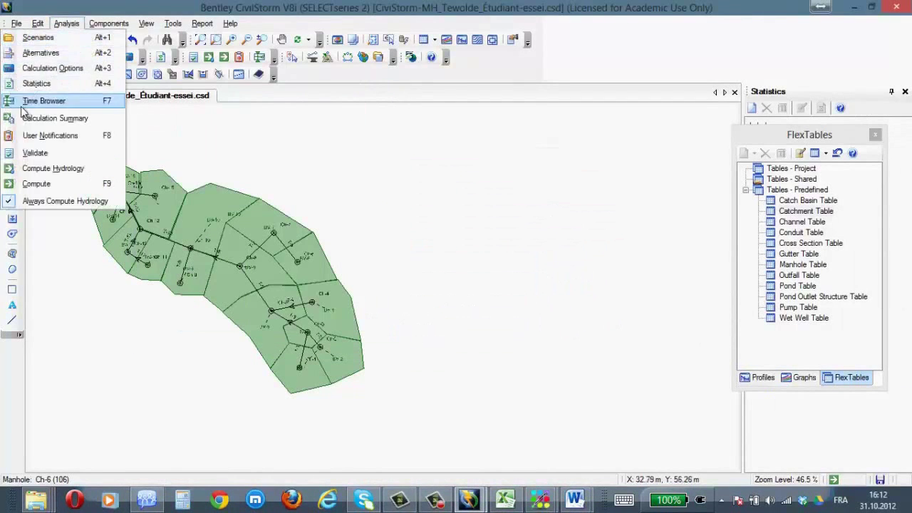
pyautogui.click(36, 136)
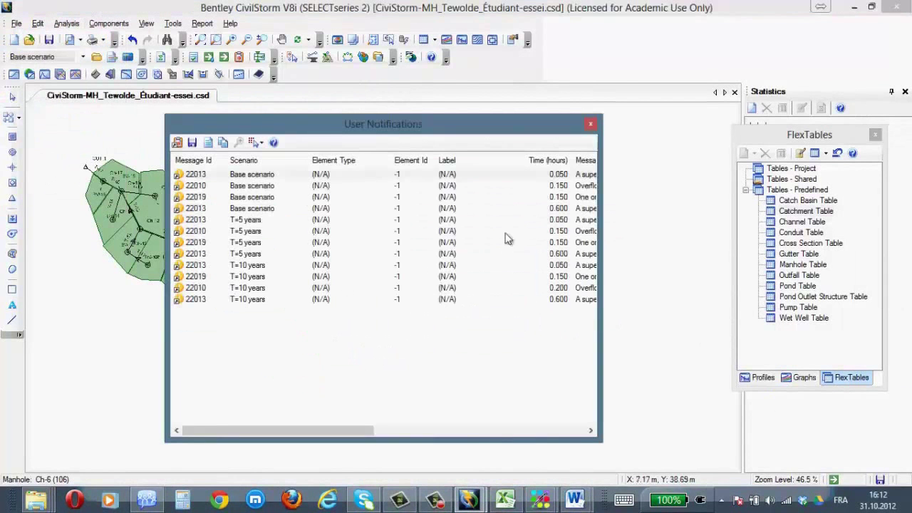
pyautogui.click(472, 431)
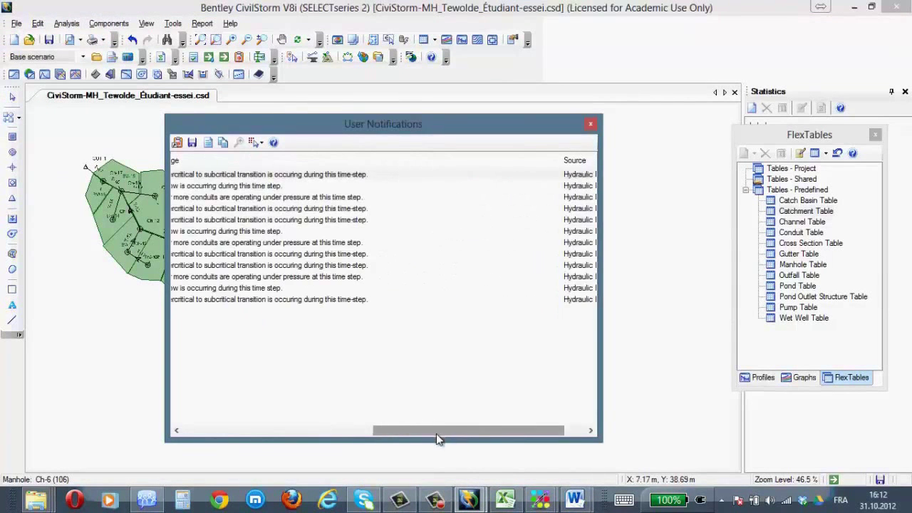
pyautogui.moveTo(436, 431); pyautogui.dragTo(528, 432)
pyautogui.moveTo(469, 432); pyautogui.dragTo(386, 431)
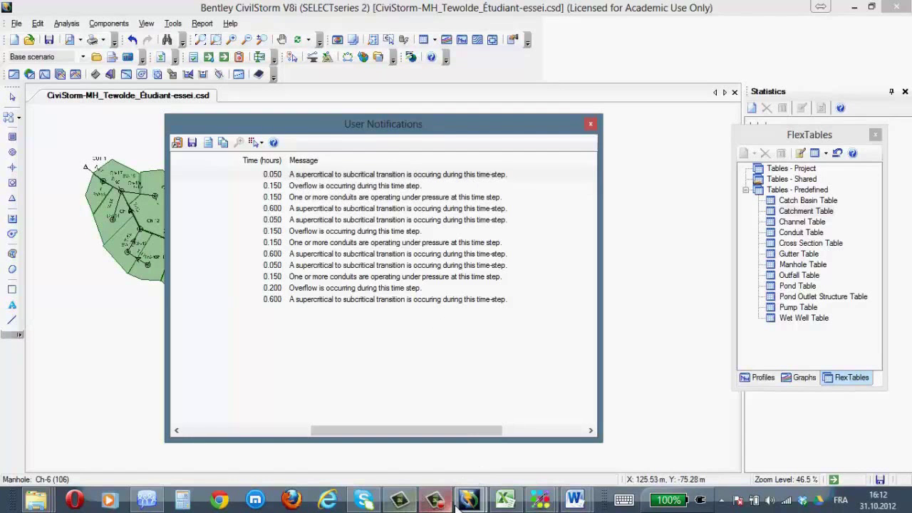
# - Switch to BambooPaper and go forward to pages 5 and 6 of the note
pyautogui.moveTo(544, 506)
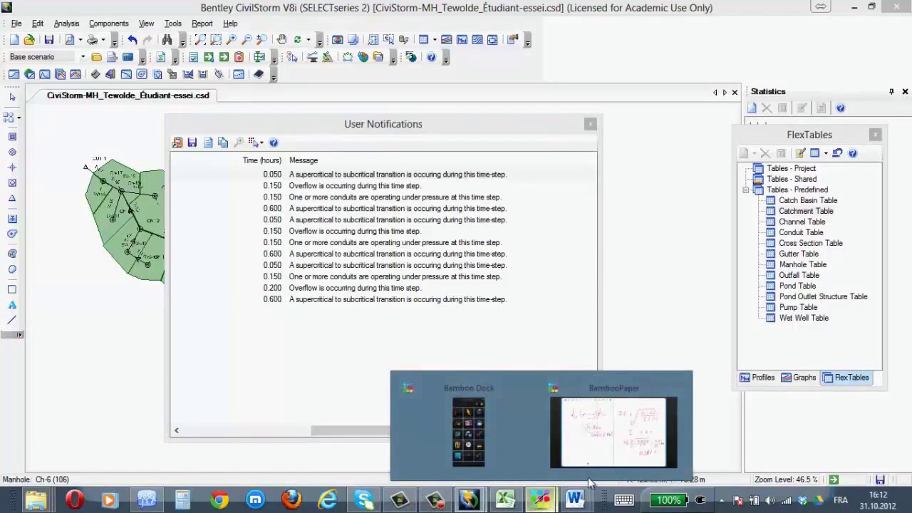
pyautogui.click(613, 428)
pyautogui.click(811, 487)
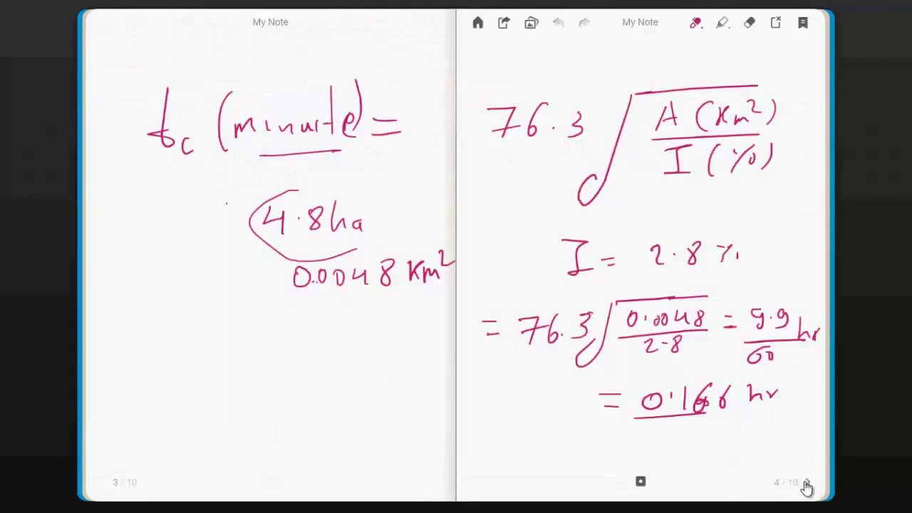
pyautogui.click(807, 485)
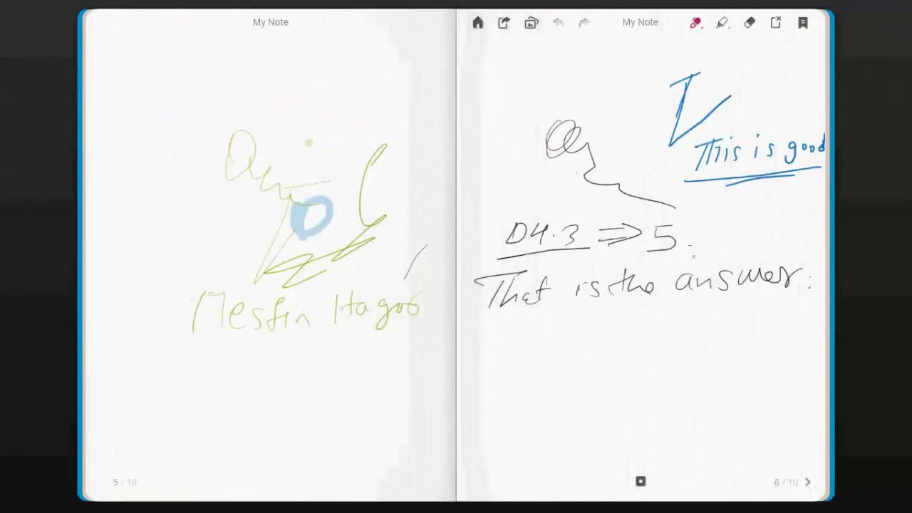
# - Clear the old handwriting from page 6 and page 5 of the note
pyautogui.click(776, 23)
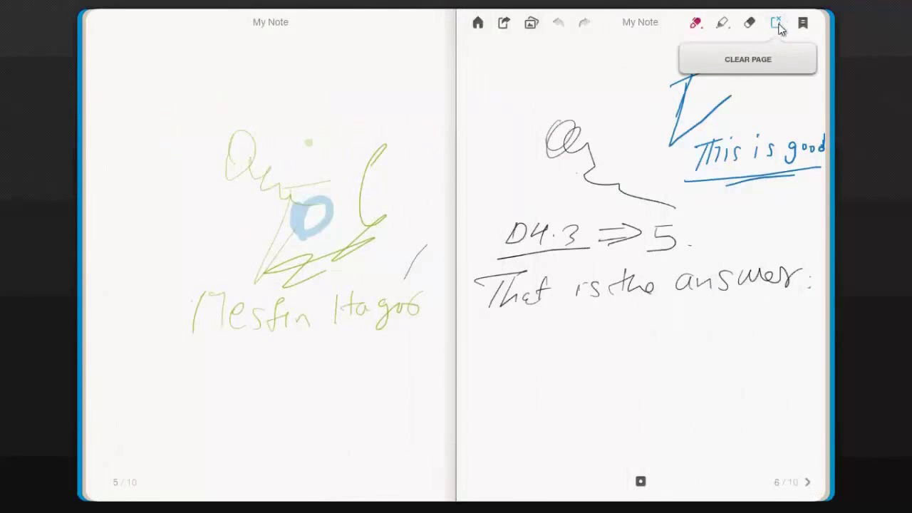
pyautogui.click(754, 60)
pyautogui.click(265, 23)
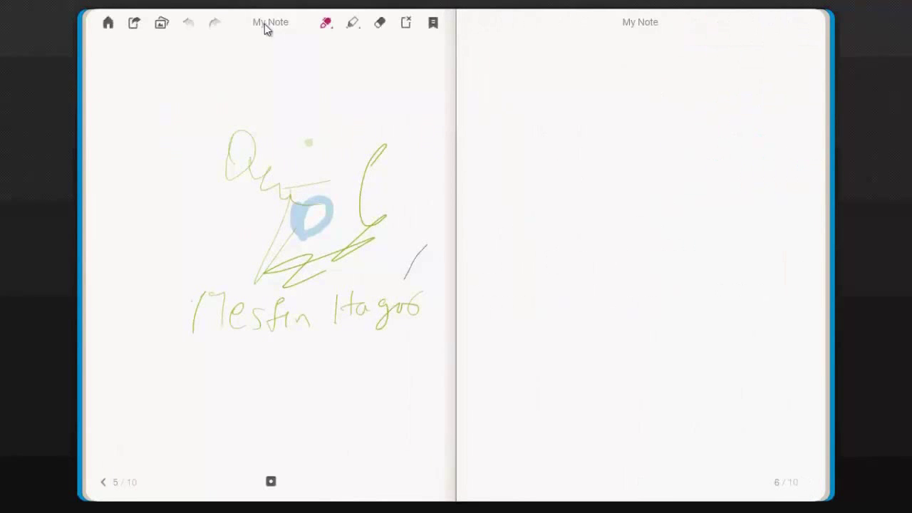
pyautogui.click(405, 22)
pyautogui.click(385, 60)
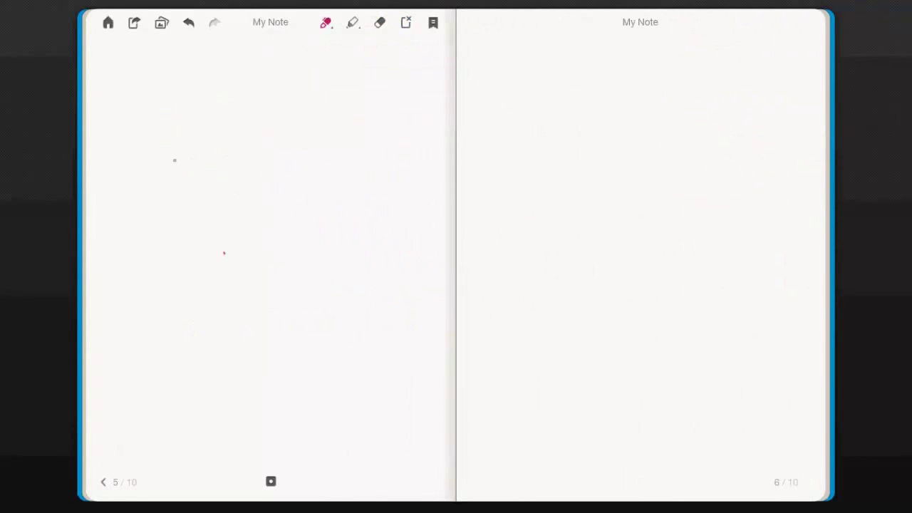
# - Sketch on page 5 a gently sloping channel bed that levels off, with its water surface turning wavy above the flat part
pyautogui.moveTo(197, 172); pyautogui.dragTo(260, 183)
pyautogui.moveTo(133, 112); pyautogui.dragTo(246, 141)
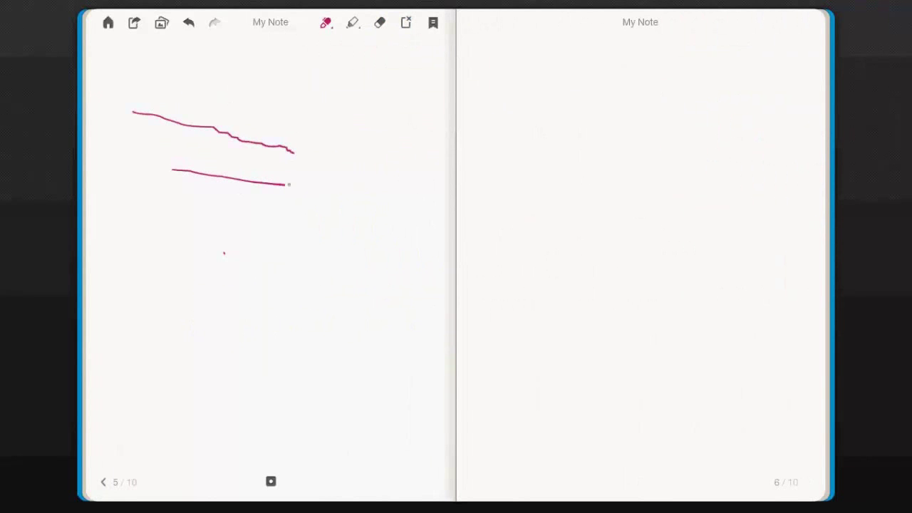
pyautogui.moveTo(288, 185); pyautogui.dragTo(563, 191)
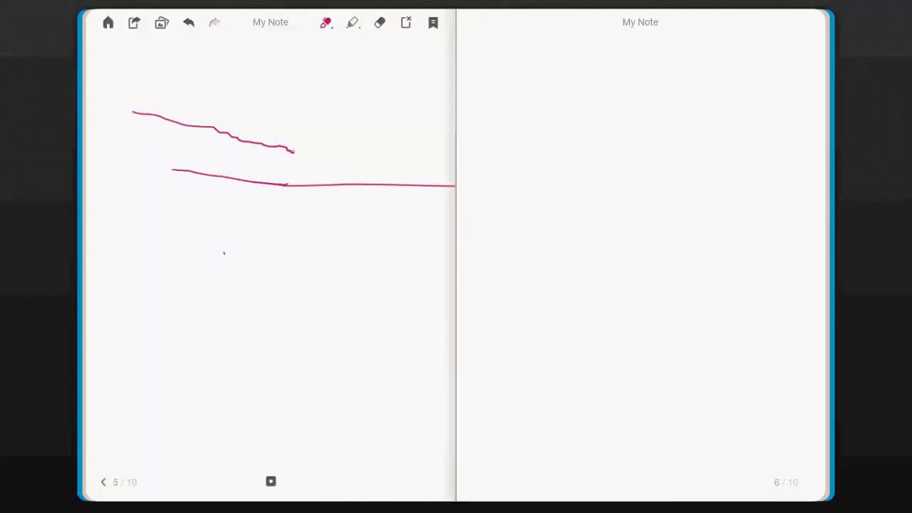
pyautogui.moveTo(308, 148); pyautogui.dragTo(468, 146)
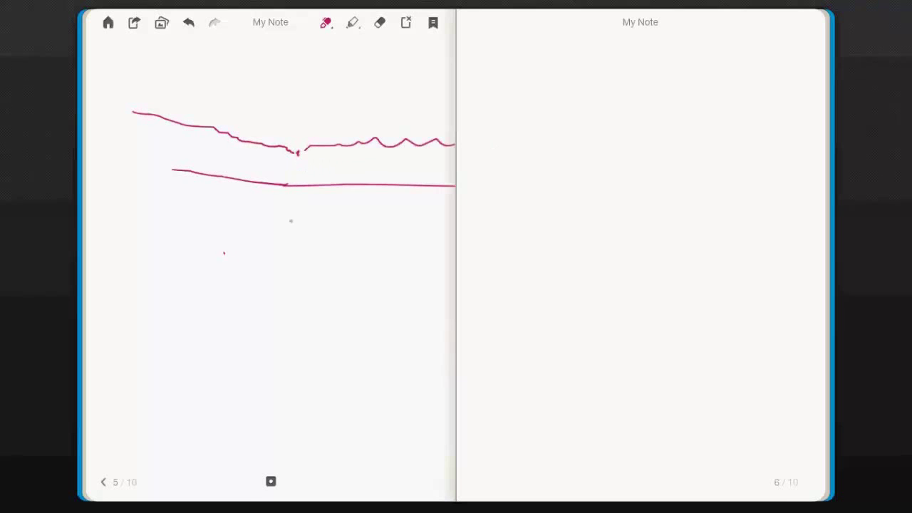
# - Sketch below it a steeper channel bed that breaks to flat, with a water surface that plunges and rises again in a jump
pyautogui.moveTo(160, 241)
pyautogui.mouseDown()
pyautogui.moveTo(218, 299)
pyautogui.moveTo(456, 296)
pyautogui.mouseUp()
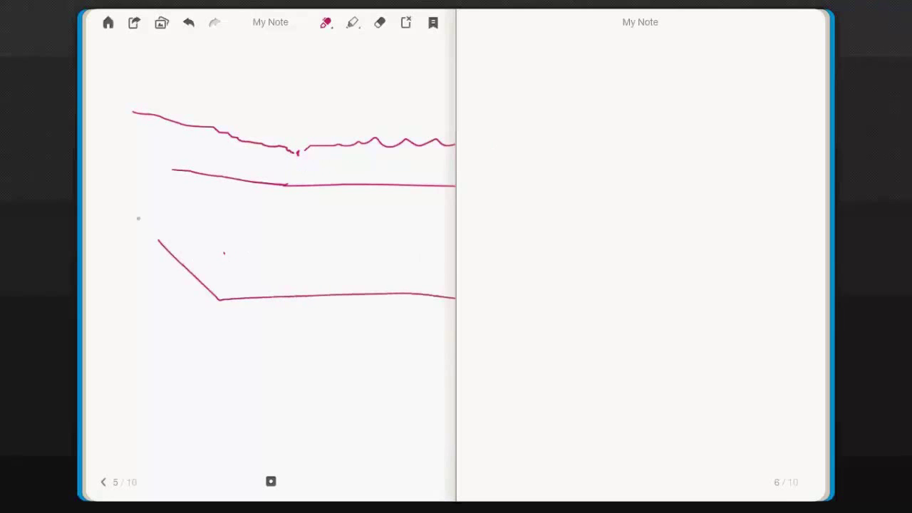
pyautogui.moveTo(119, 179)
pyautogui.mouseDown()
pyautogui.moveTo(205, 226)
pyautogui.moveTo(225, 271)
pyautogui.moveTo(276, 246)
pyautogui.moveTo(358, 228)
pyautogui.moveTo(455, 229)
pyautogui.mouseUp()
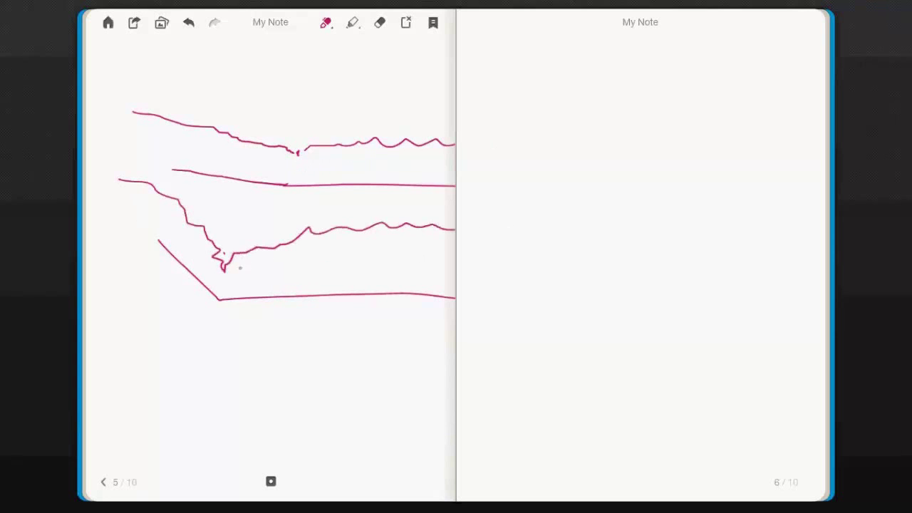
pyautogui.moveTo(233, 252); pyautogui.dragTo(275, 243)
# - Write the Froude number expression on page 6 as F > V over a fraction bar, with a 2 as denominator
pyautogui.click(476, 107)
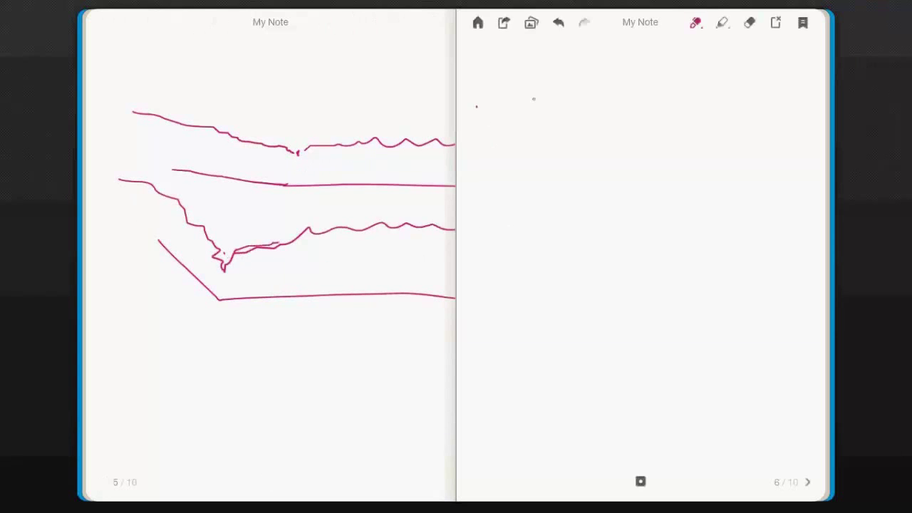
pyautogui.moveTo(595, 93)
pyautogui.mouseDown()
pyautogui.moveTo(550, 126)
pyautogui.moveTo(566, 119)
pyautogui.mouseUp()
pyautogui.moveTo(633, 109); pyautogui.dragTo(630, 127)
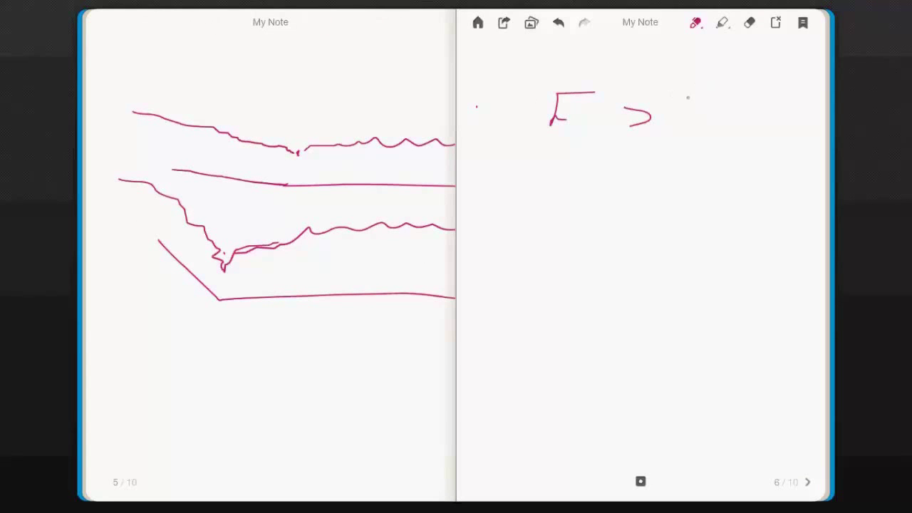
pyautogui.moveTo(708, 95); pyautogui.dragTo(734, 89)
pyautogui.moveTo(670, 131); pyautogui.dragTo(746, 128)
pyautogui.moveTo(682, 154)
pyautogui.mouseDown()
pyautogui.moveTo(687, 164)
pyautogui.moveTo(736, 170)
pyautogui.mouseUp()
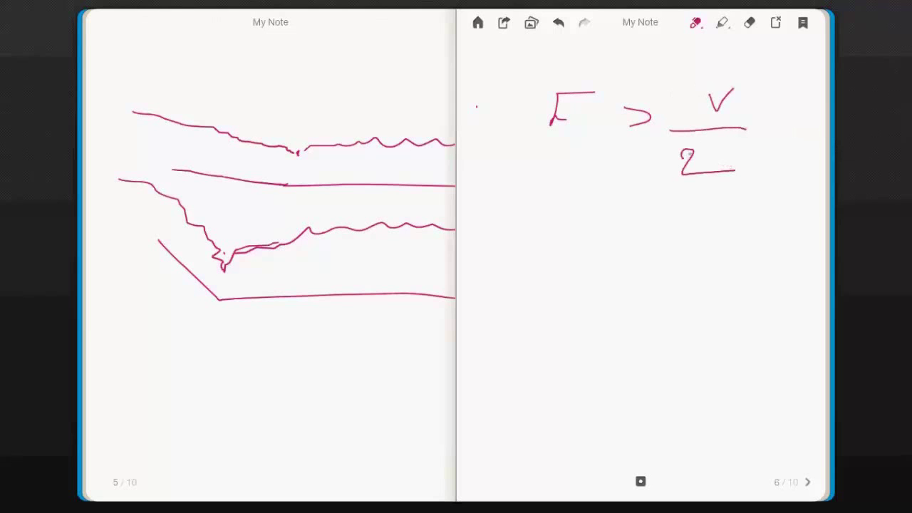
# - Erase the 2 under the fraction bar and write √(hg) with the pen as the denominator
pyautogui.click(749, 23)
pyautogui.moveTo(684, 151)
pyautogui.mouseDown()
pyautogui.moveTo(690, 169)
pyautogui.moveTo(743, 169)
pyautogui.mouseUp()
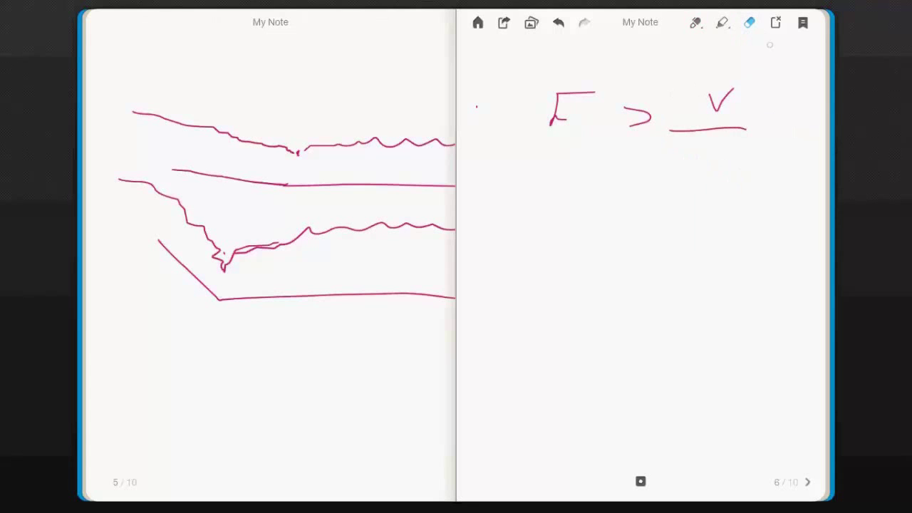
pyautogui.click(696, 24)
pyautogui.moveTo(697, 140)
pyautogui.mouseDown()
pyautogui.moveTo(727, 139)
pyautogui.moveTo(688, 180)
pyautogui.moveTo(666, 174)
pyautogui.moveTo(729, 176)
pyautogui.mouseUp()
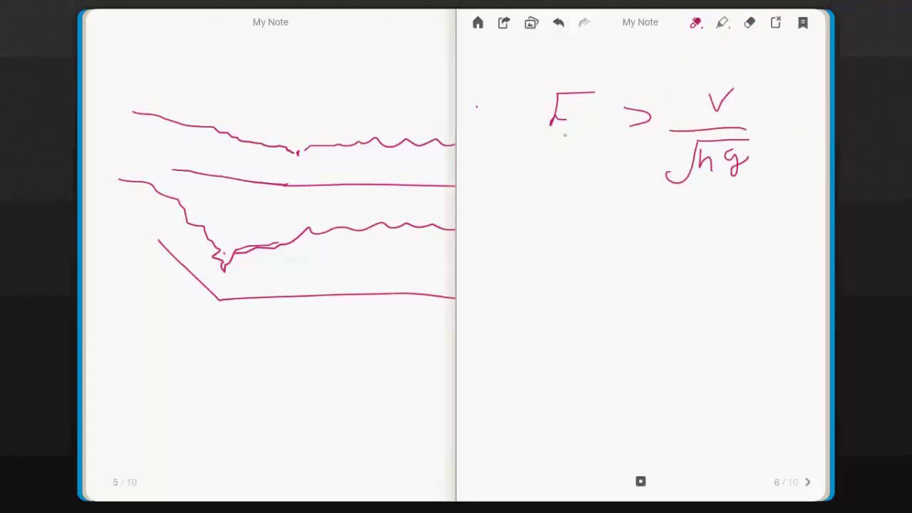
# - Write the flow regime conditions F > 1 → su and F < 1 = sub under the Froude number expression on page 6
pyautogui.moveTo(551, 201); pyautogui.dragTo(549, 235)
pyautogui.moveTo(597, 200); pyautogui.dragTo(598, 225)
pyautogui.moveTo(680, 211)
pyautogui.mouseDown()
pyautogui.moveTo(711, 211)
pyautogui.moveTo(693, 225)
pyautogui.mouseUp()
pyautogui.moveTo(742, 208); pyautogui.dragTo(760, 223)
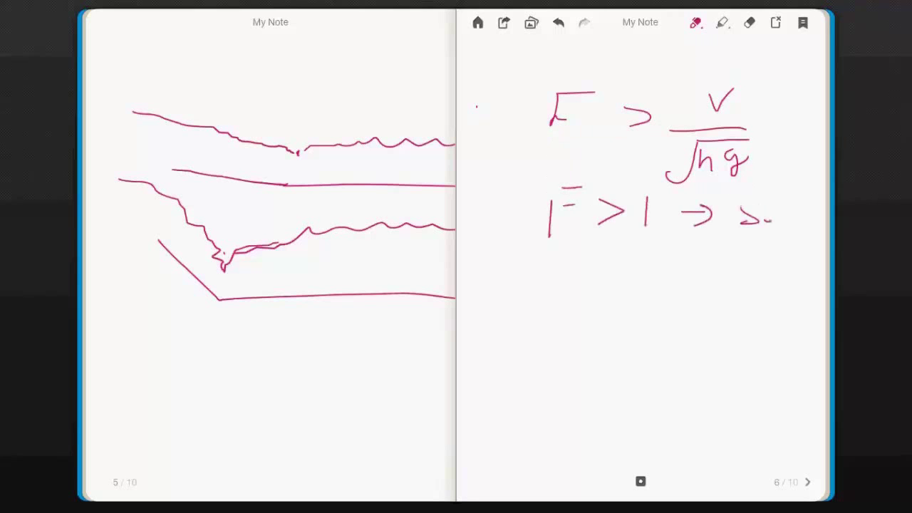
pyautogui.moveTo(542, 253); pyautogui.dragTo(543, 288)
pyautogui.moveTo(546, 273); pyautogui.dragTo(614, 278)
pyautogui.moveTo(632, 264)
pyautogui.mouseDown()
pyautogui.moveTo(633, 286)
pyautogui.moveTo(687, 269)
pyautogui.mouseUp()
pyautogui.moveTo(666, 278)
pyautogui.mouseDown()
pyautogui.moveTo(710, 282)
pyautogui.moveTo(747, 259)
pyautogui.moveTo(754, 283)
pyautogui.mouseUp()
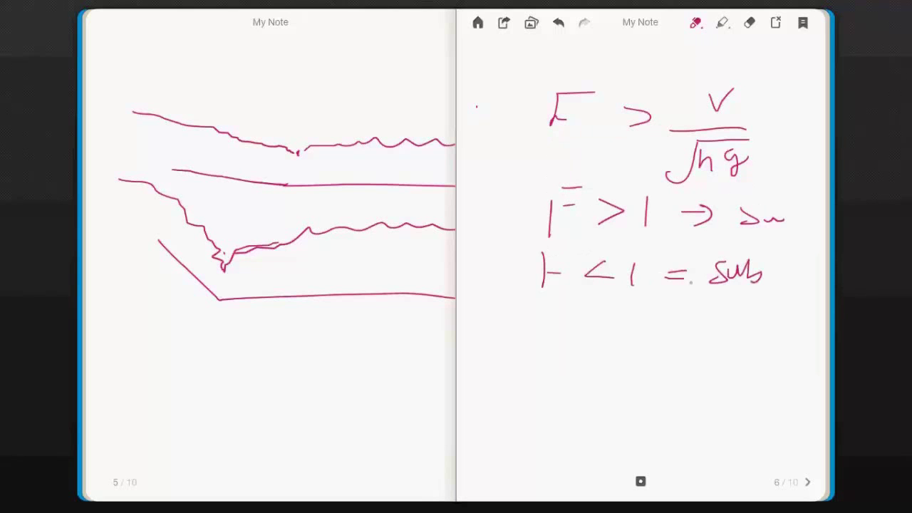
# - Write the critical flow condition F = 1 - crit as the third line under the Froude number expression
pyautogui.moveTo(550, 305)
pyautogui.mouseDown()
pyautogui.moveTo(548, 328)
pyautogui.moveTo(564, 334)
pyautogui.mouseUp()
pyautogui.moveTo(566, 322); pyautogui.dragTo(621, 335)
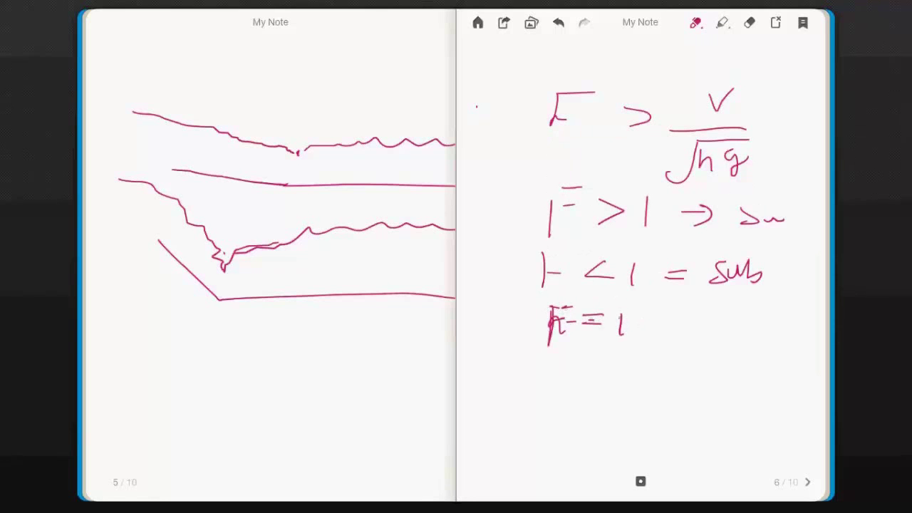
pyautogui.moveTo(720, 314)
pyautogui.mouseDown()
pyautogui.moveTo(717, 332)
pyautogui.moveTo(744, 312)
pyautogui.moveTo(768, 331)
pyautogui.mouseUp()
pyautogui.click(750, 327)
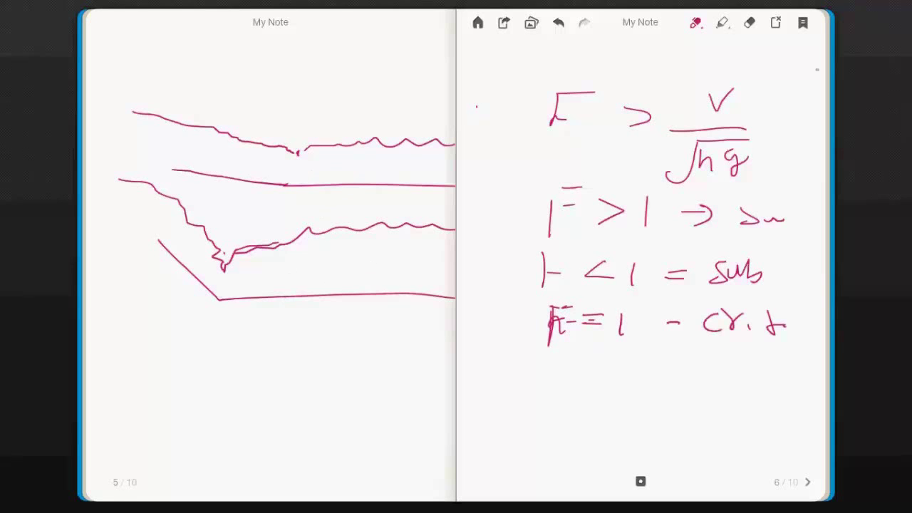
# - Switch from the handwritten notes back to CivilStorm and close the user notifications
pyautogui.click(805, 483)
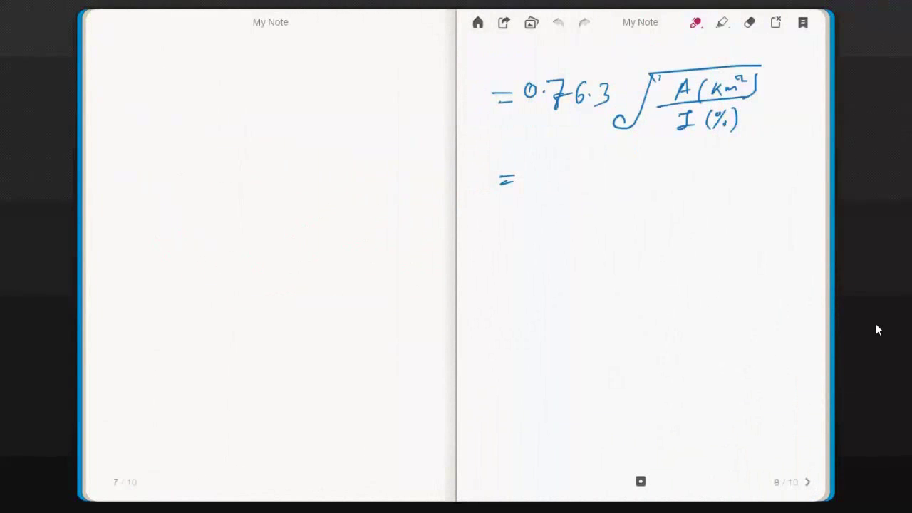
pyautogui.hotkey('alt', 'Tab')
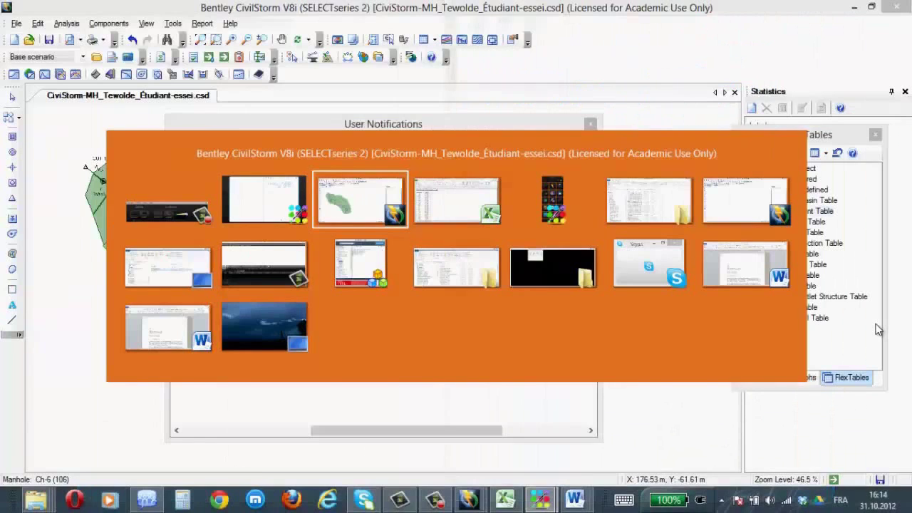
pyautogui.hotkey('alt', 'Tab')
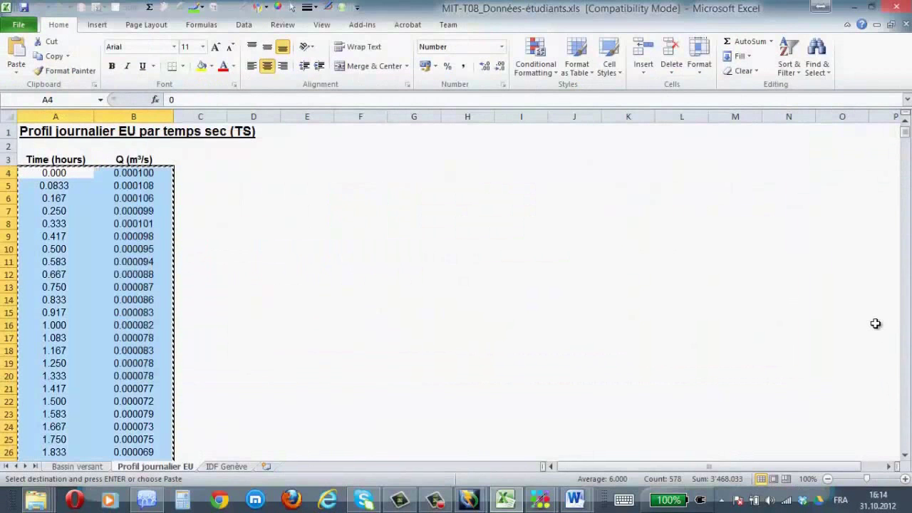
pyautogui.click(469, 499)
pyautogui.click(520, 467)
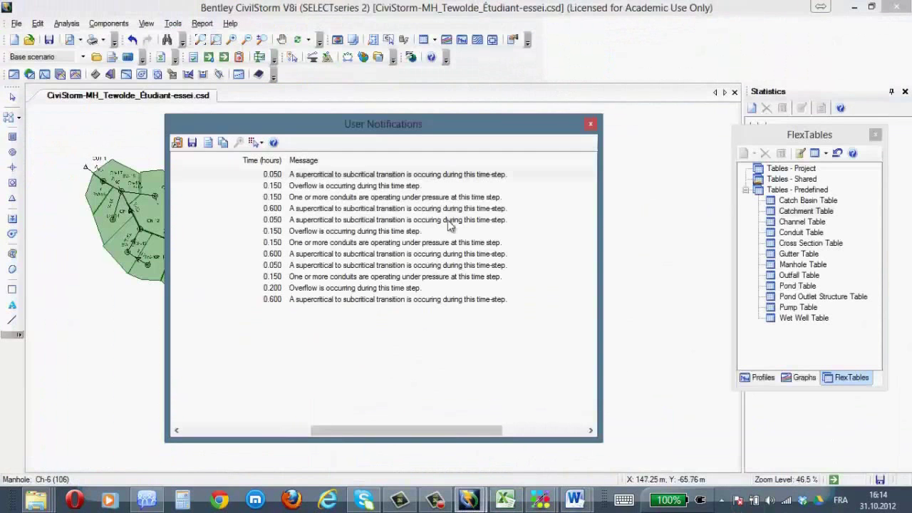
pyautogui.click(590, 125)
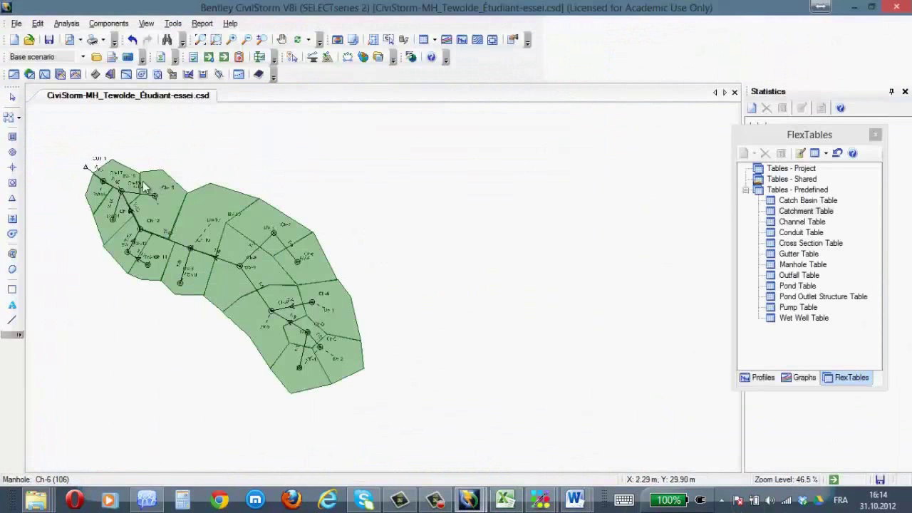
# - Compute the hydrology of the base scenario and dismiss the completion message
pyautogui.click(61, 25)
pyautogui.click(68, 24)
pyautogui.click(67, 24)
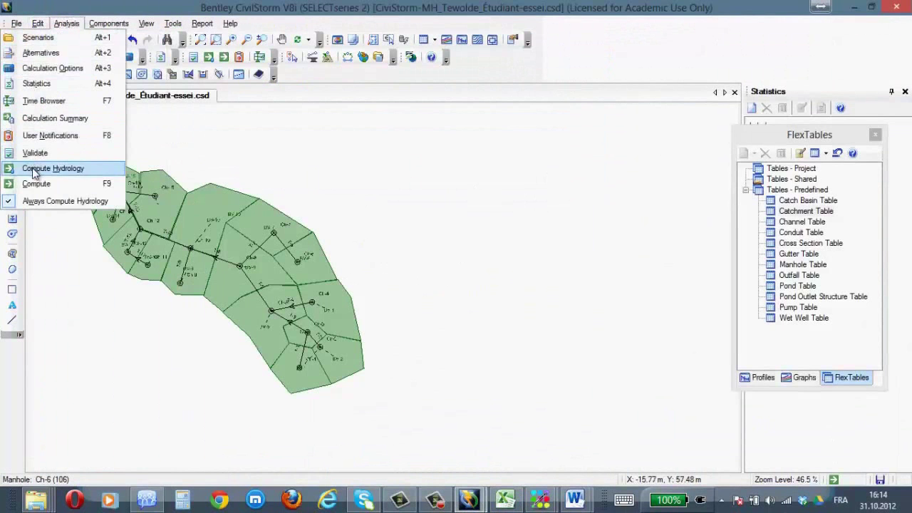
pyautogui.click(50, 168)
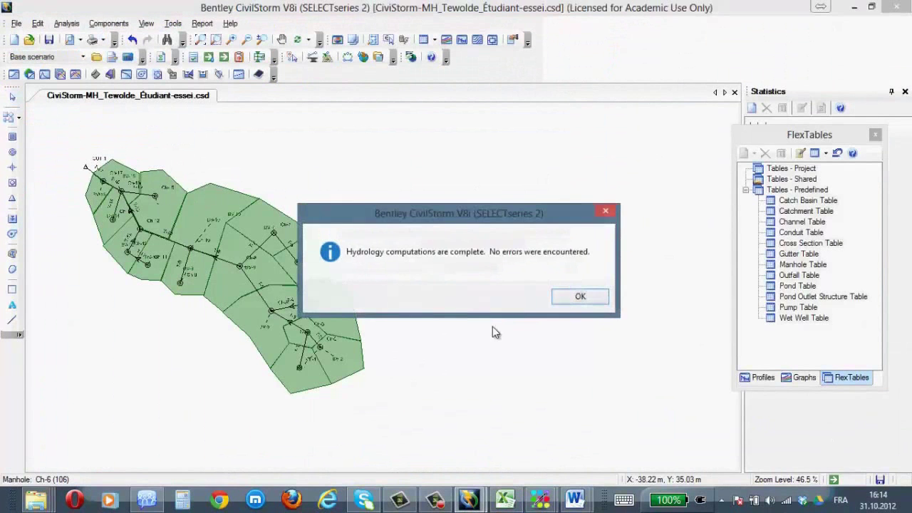
pyautogui.click(580, 296)
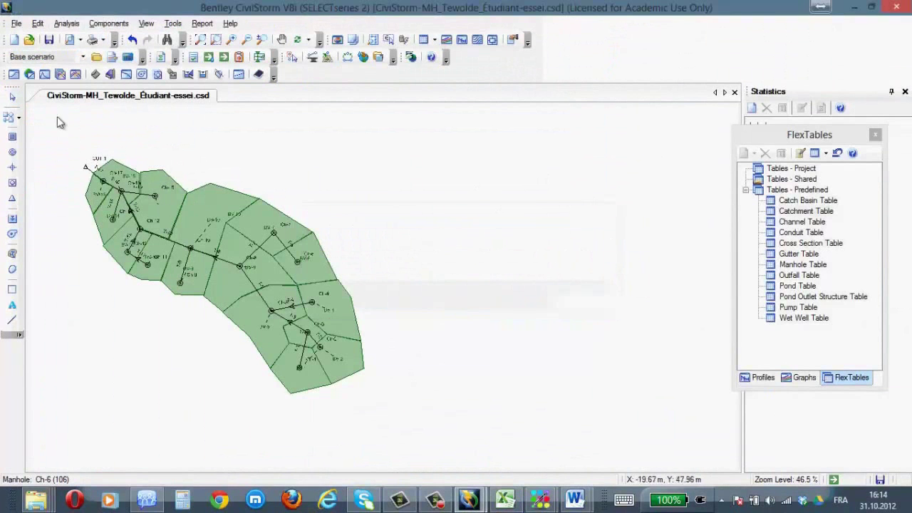
# - Validate the model, run the full computation for the base scenario, and close the calculation summary
pyautogui.click(66, 23)
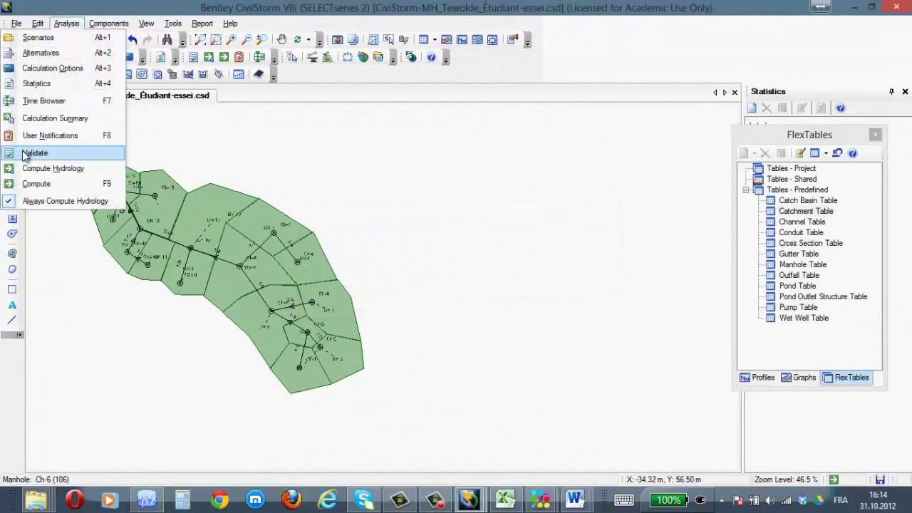
pyautogui.click(32, 154)
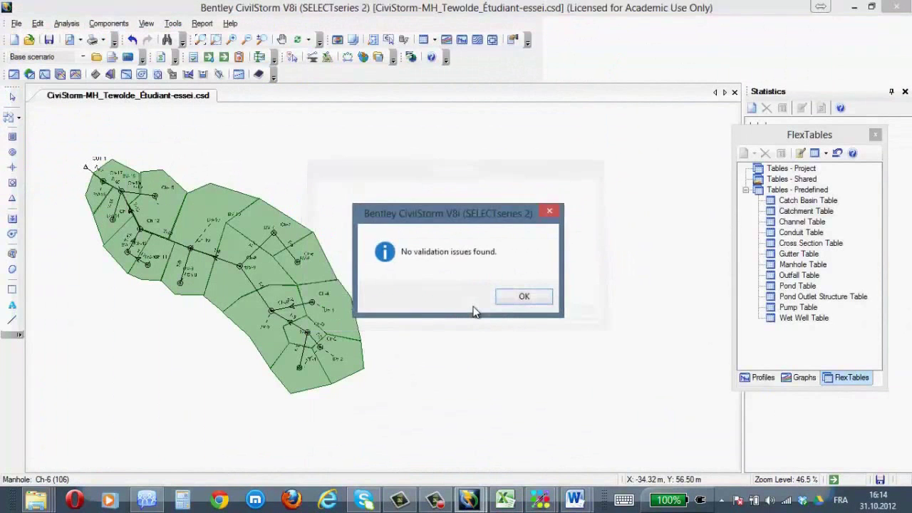
pyautogui.click(524, 298)
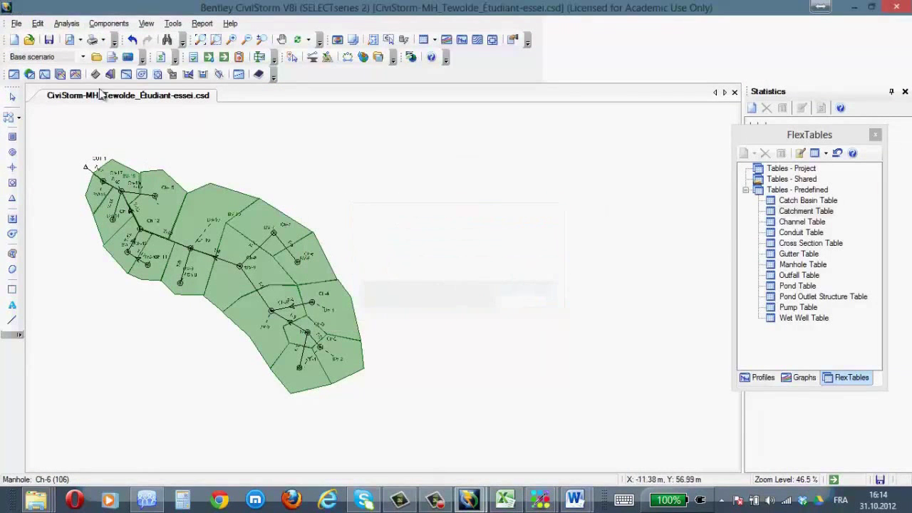
pyautogui.click(66, 24)
pyautogui.click(35, 184)
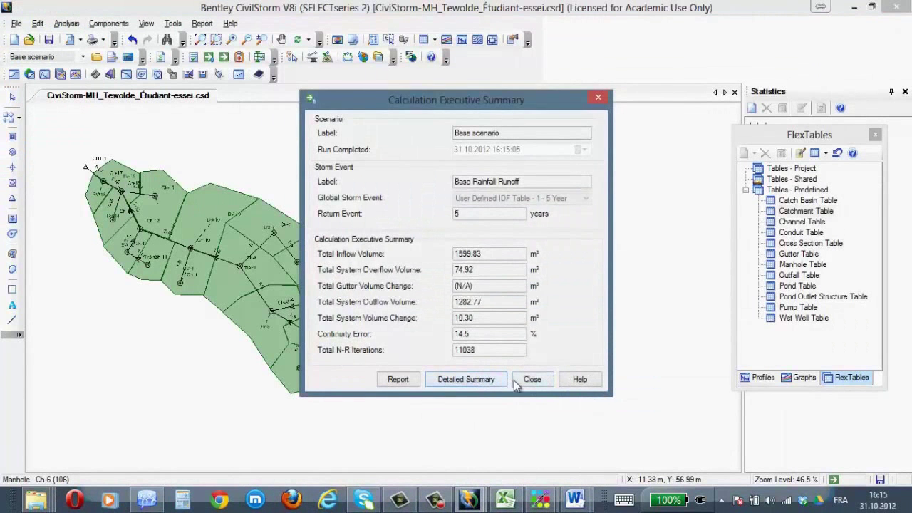
pyautogui.click(531, 380)
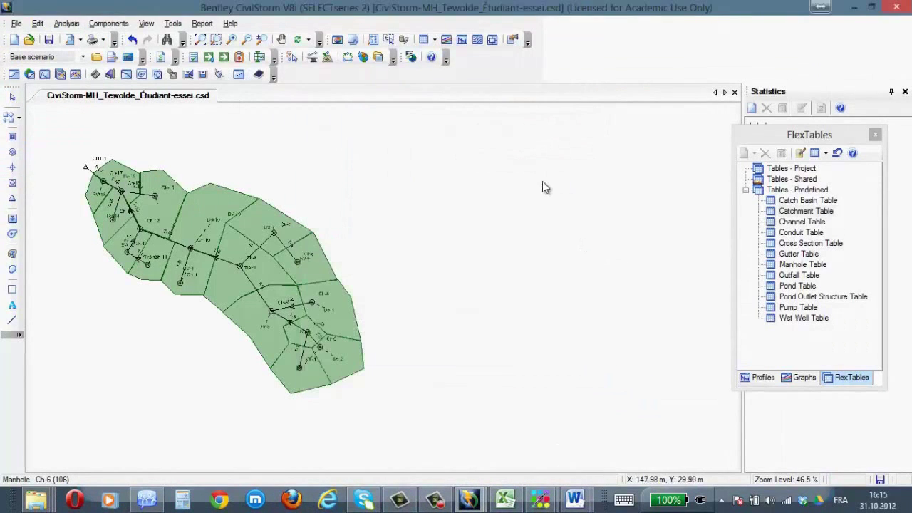
# - Create a line-series graph for the three manholes Ch-8, Ch-10 and Ch-13 along the main sewer line
pyautogui.click(446, 40)
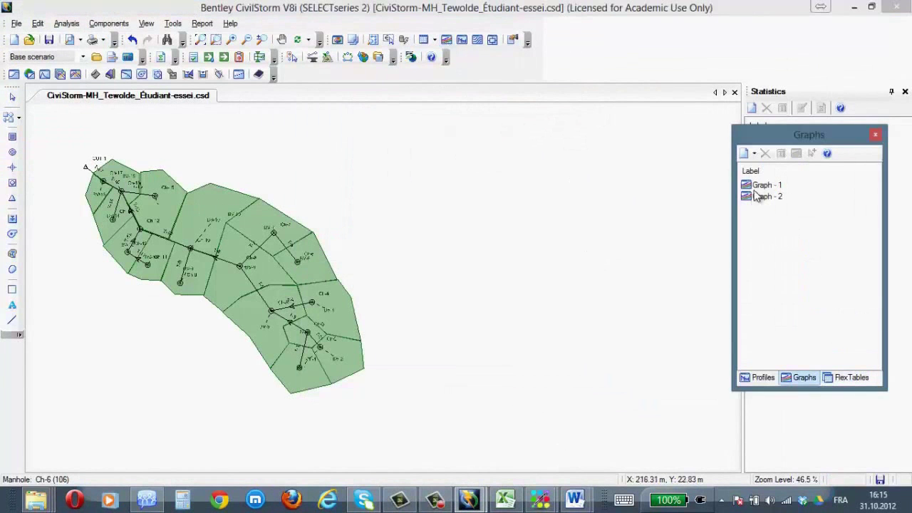
pyautogui.click(753, 153)
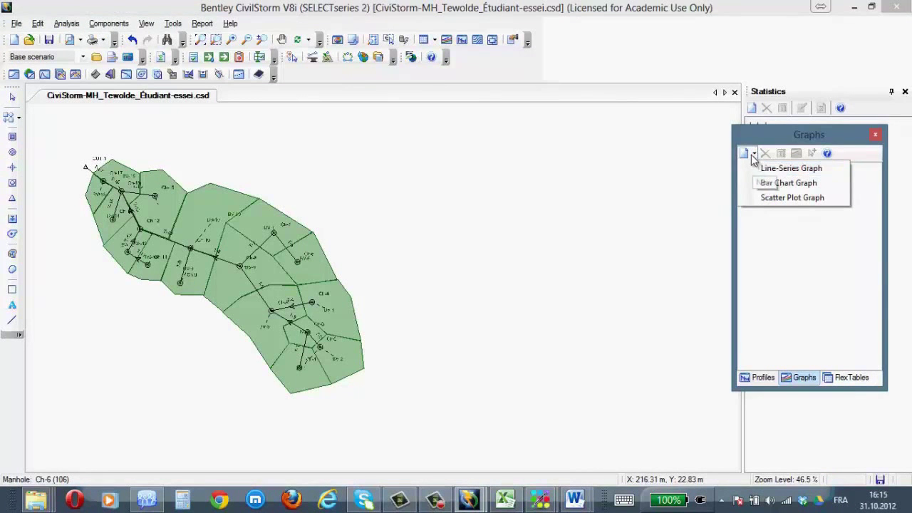
pyautogui.click(776, 171)
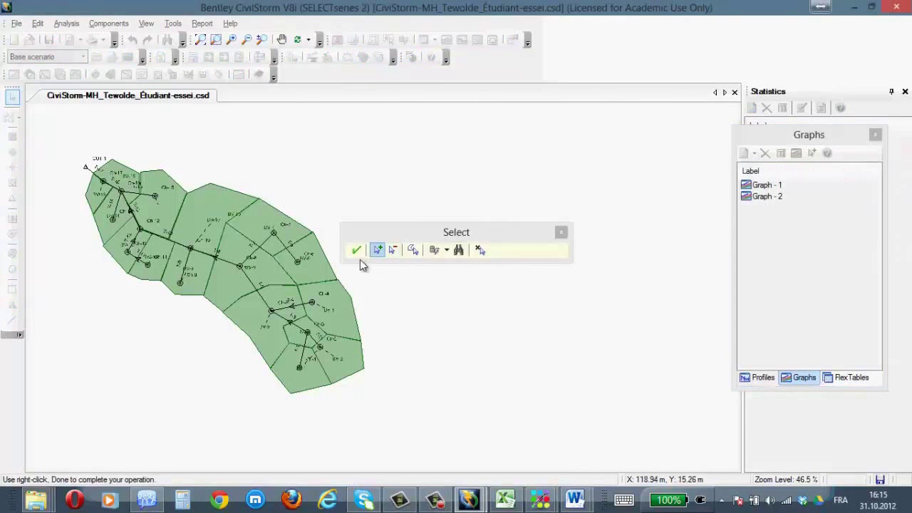
pyautogui.click(376, 250)
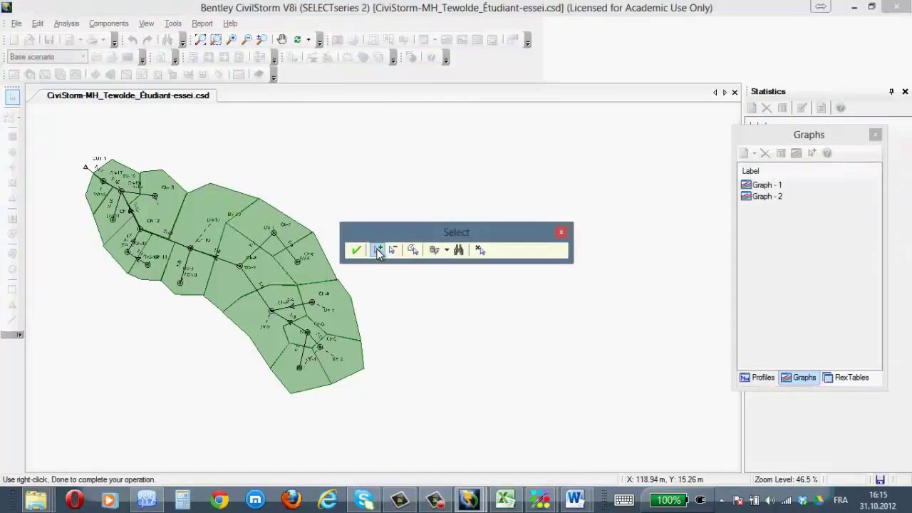
pyautogui.click(239, 266)
pyautogui.click(190, 248)
pyautogui.click(140, 230)
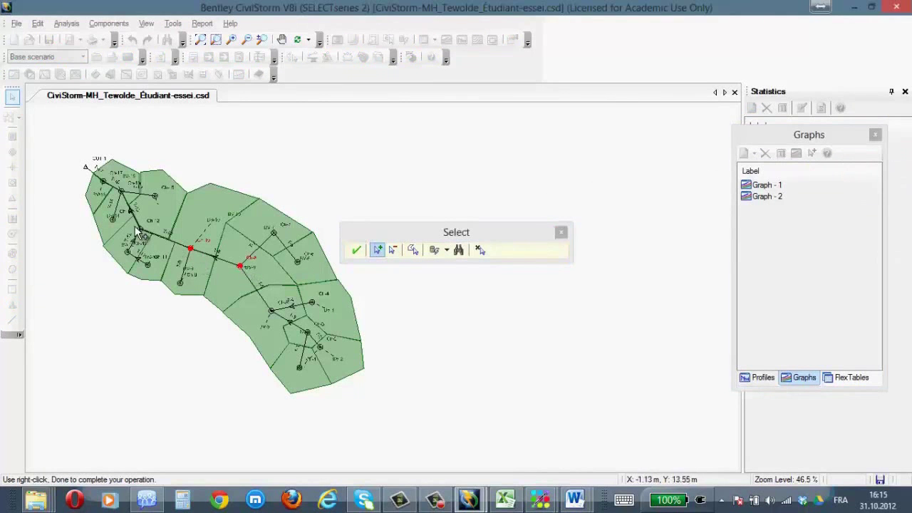
pyautogui.click(356, 250)
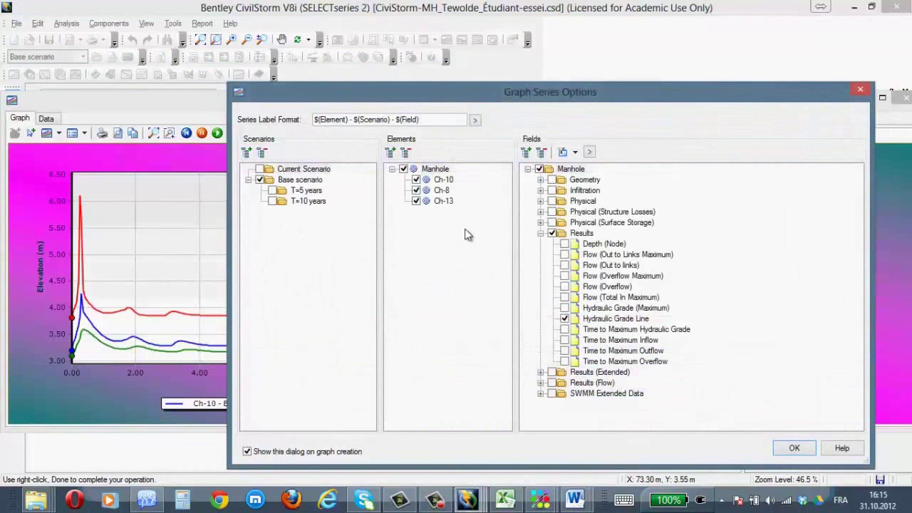
# - Plot the hydraulic grade line of manhole Ch-13 only, for the T=5 years and T=10 years scenarios, and close the graph
pyautogui.click(417, 180)
pyautogui.click(416, 190)
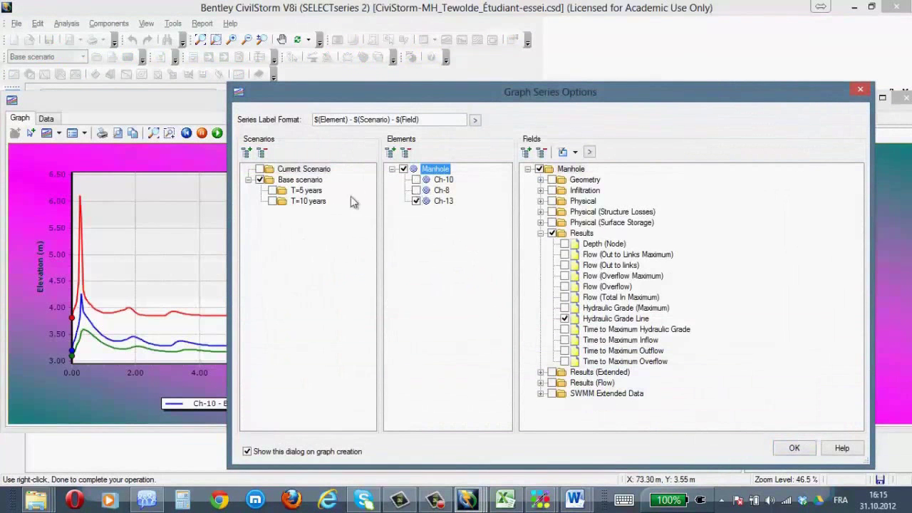
pyautogui.click(273, 191)
pyautogui.click(272, 201)
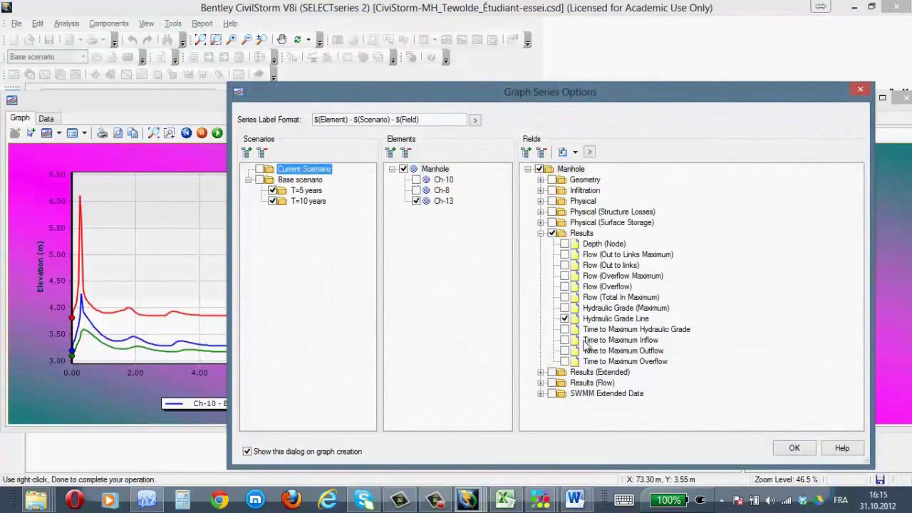
pyautogui.click(794, 448)
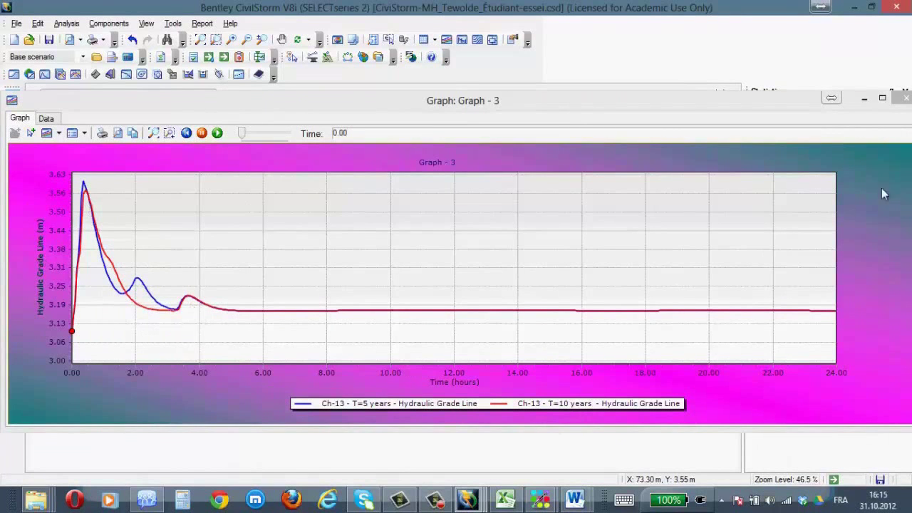
pyautogui.click(784, 124)
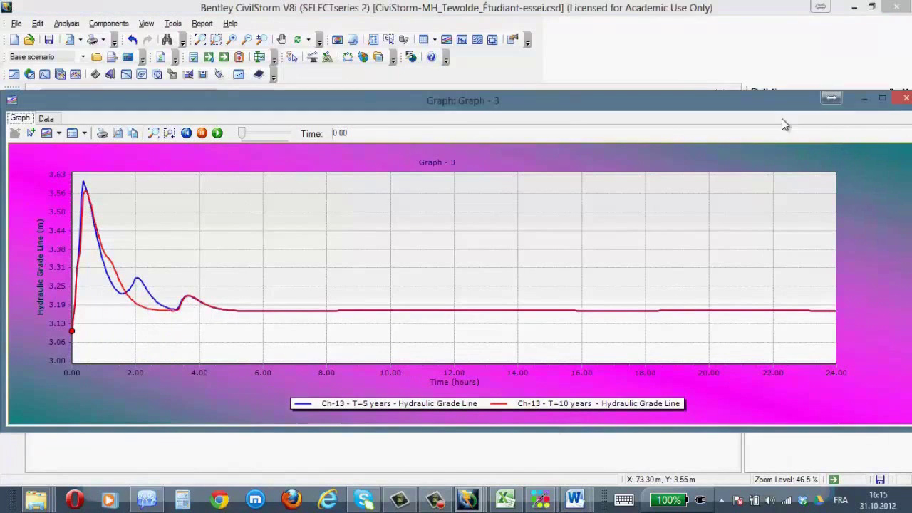
pyautogui.click(906, 98)
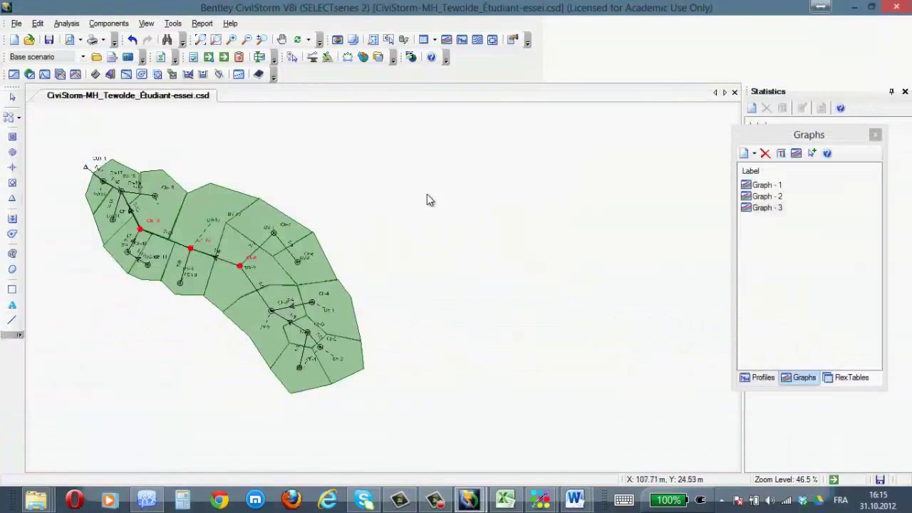
# - Set the global storm event of the base rainfall alternative to User Defined IDF Table - 2 - 10 Year
pyautogui.click(107, 23)
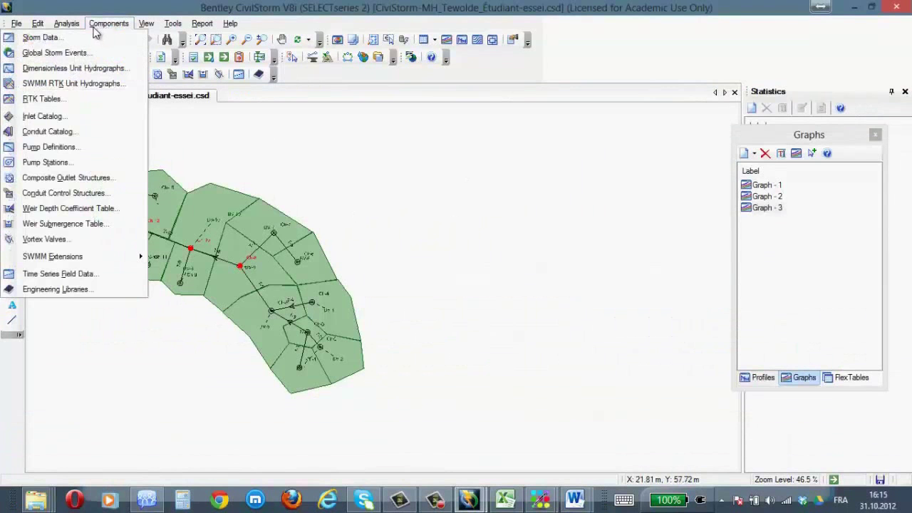
pyautogui.click(57, 53)
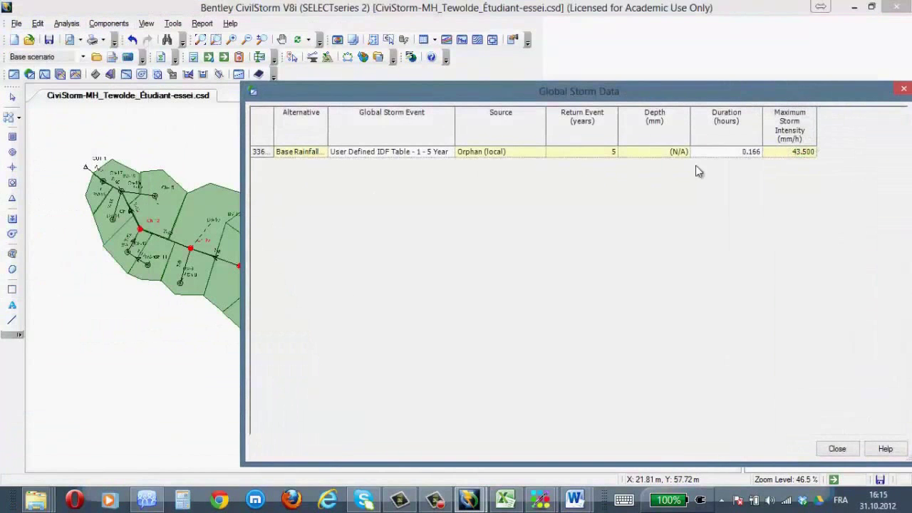
pyautogui.click(749, 154)
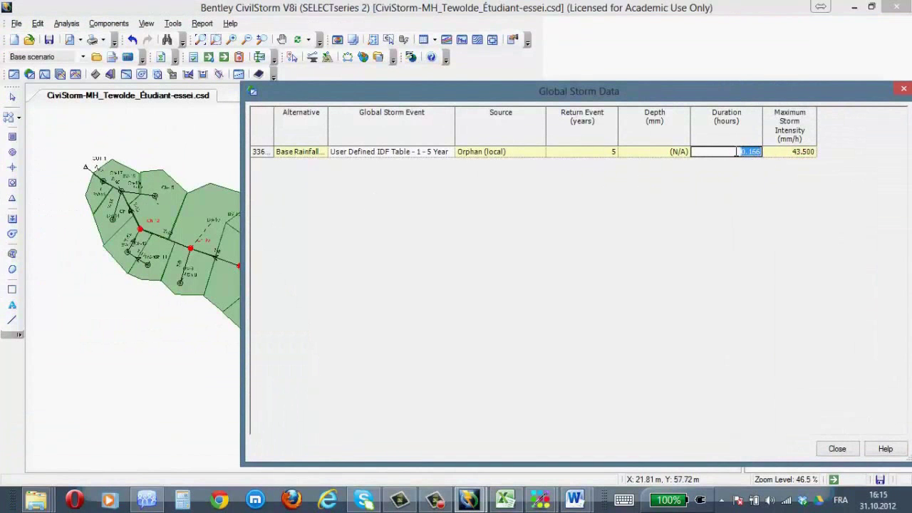
pyautogui.click(803, 152)
pyautogui.click(446, 151)
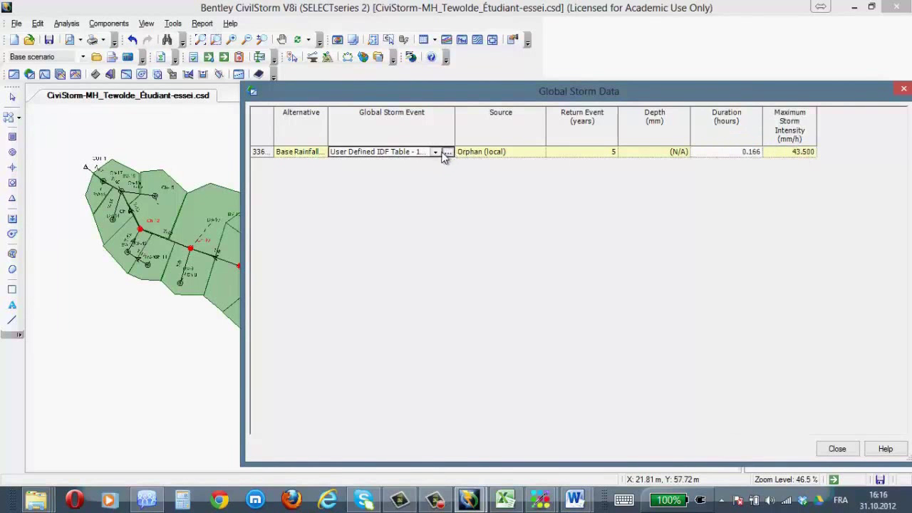
pyautogui.click(447, 152)
pyautogui.click(705, 48)
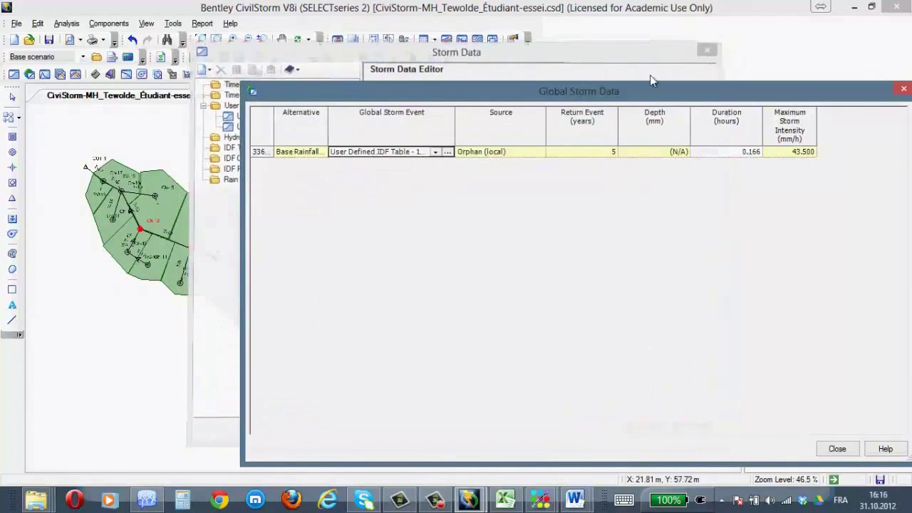
pyautogui.click(436, 154)
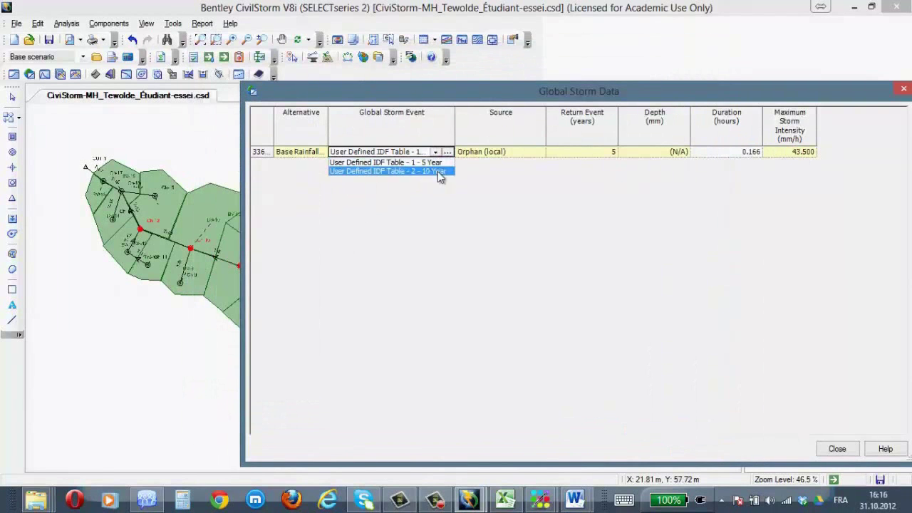
pyautogui.click(424, 171)
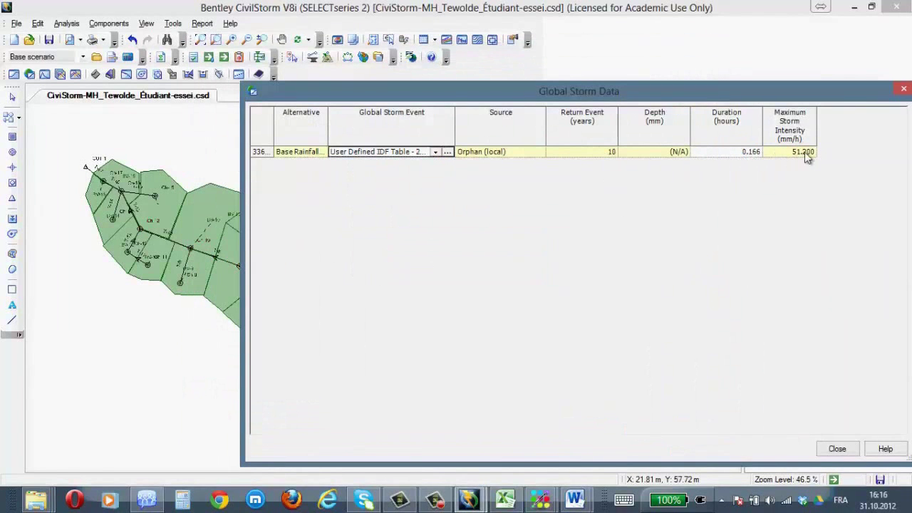
# - Check the storm duration and maximum intensity of the 10-year event in the global storm data, and close the dialog
pyautogui.click(739, 153)
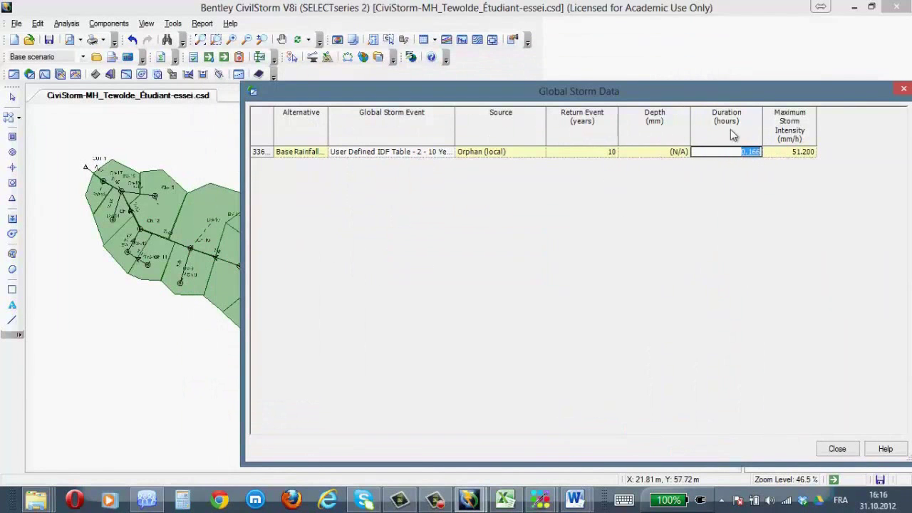
pyautogui.click(734, 127)
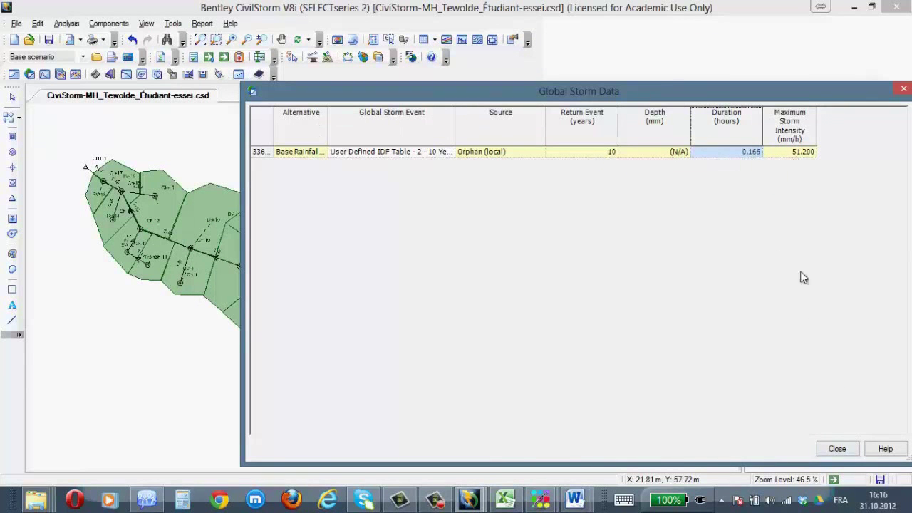
pyautogui.click(827, 447)
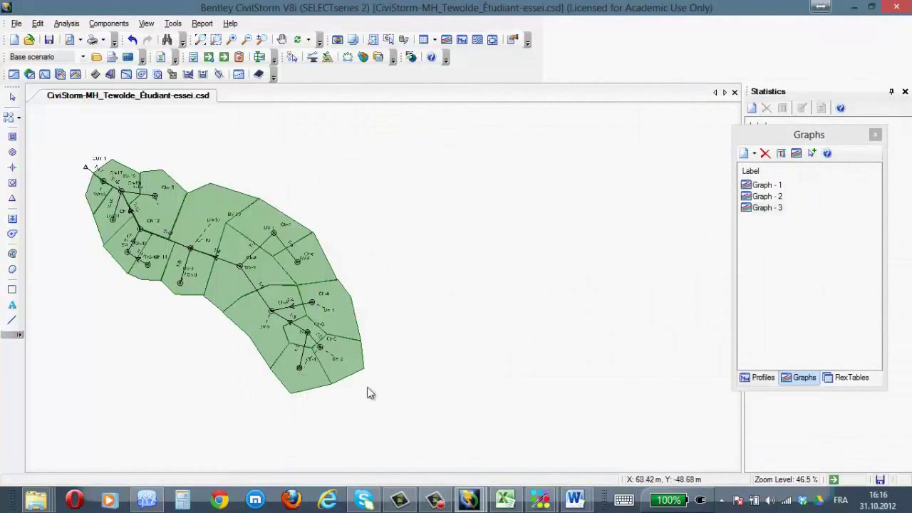
# - Create a new profile along the main sewer from manhole Ch-8 to the outfall, selecting its nodes in the drawing, and open it
pyautogui.click(463, 40)
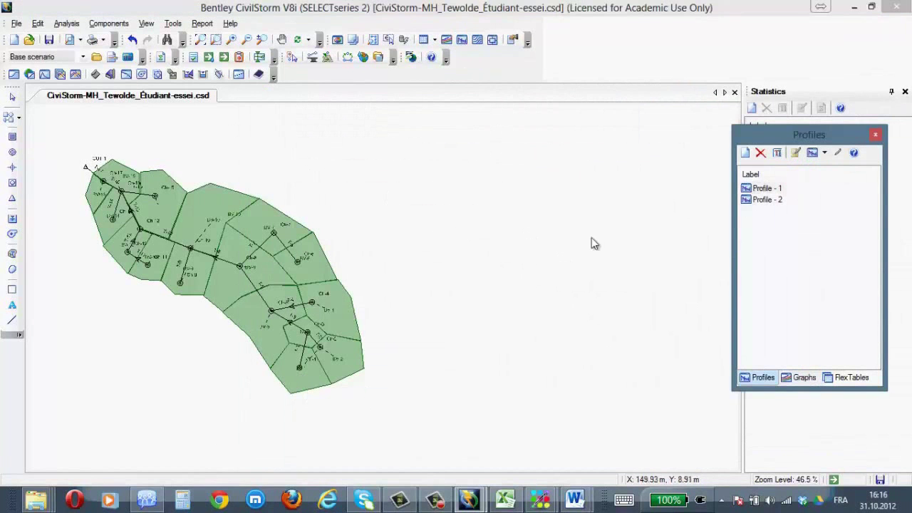
pyautogui.click(745, 154)
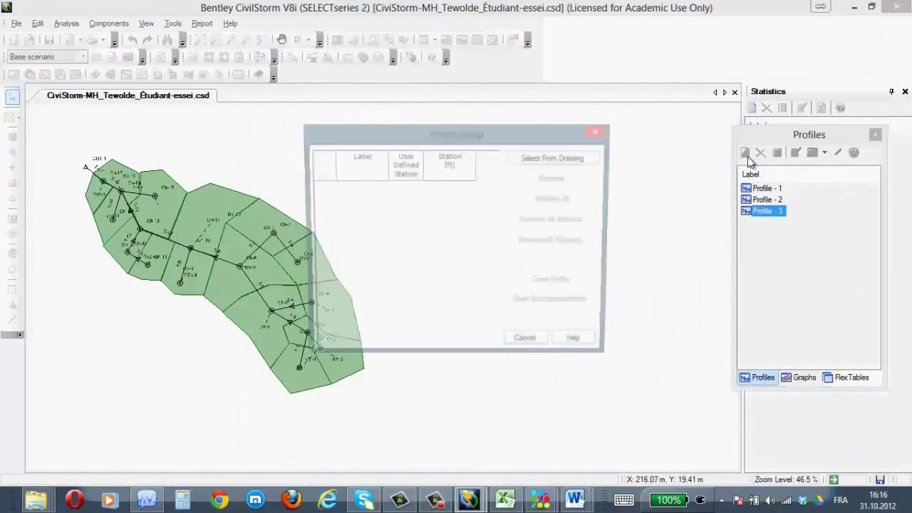
pyautogui.click(540, 158)
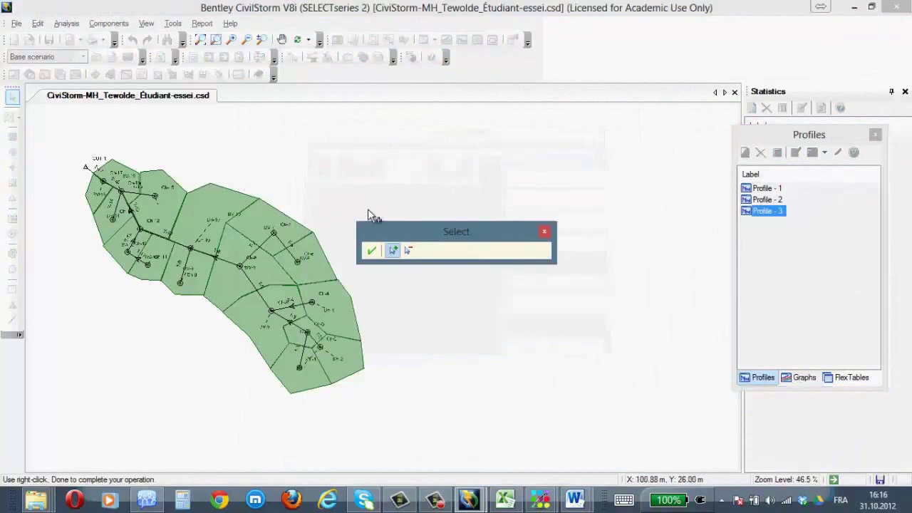
pyautogui.click(238, 265)
pyautogui.click(140, 229)
pyautogui.click(121, 190)
pyautogui.click(103, 181)
pyautogui.click(86, 168)
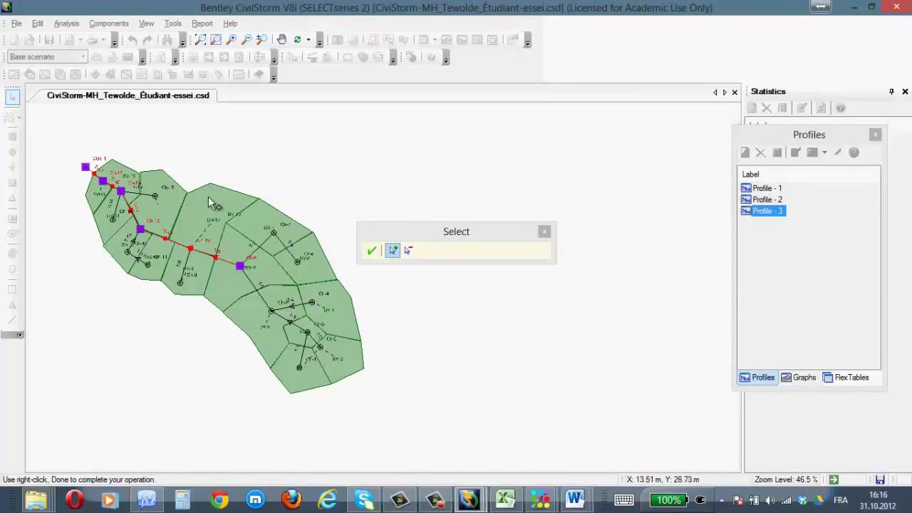
pyautogui.click(371, 251)
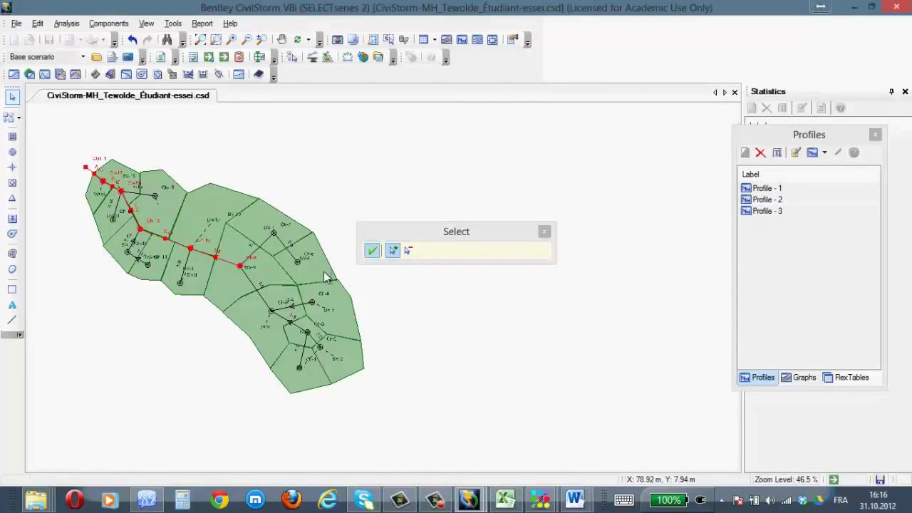
pyautogui.click(565, 284)
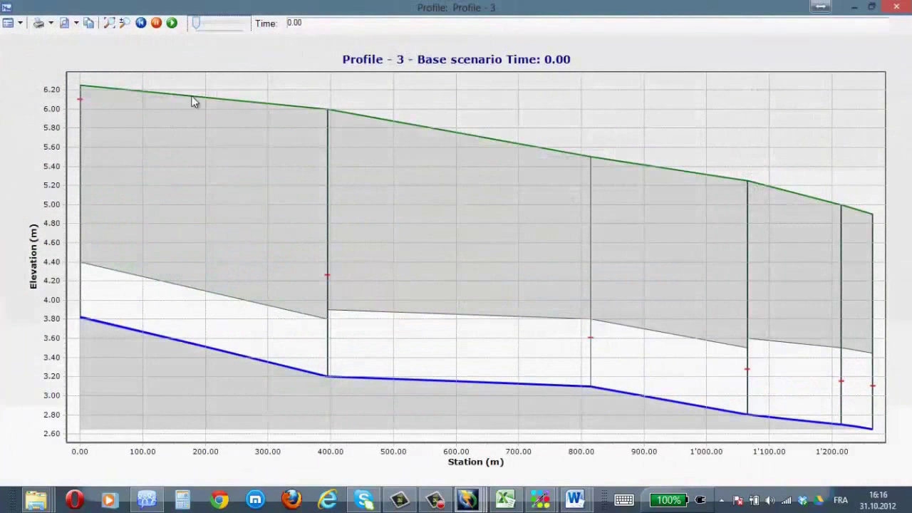
# - Animate the water level over time in the new sewer profile for the base scenario, and close the profile
pyautogui.click(172, 24)
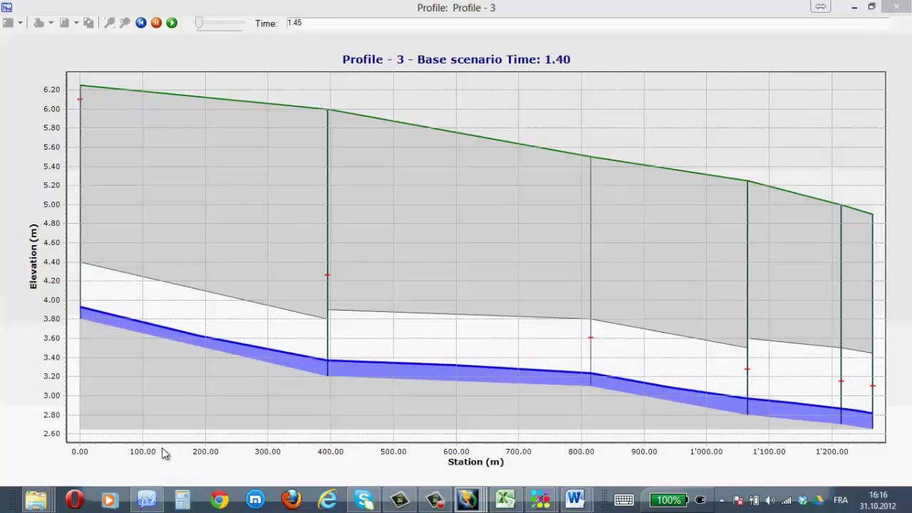
pyautogui.moveTo(199, 24); pyautogui.dragTo(188, 26)
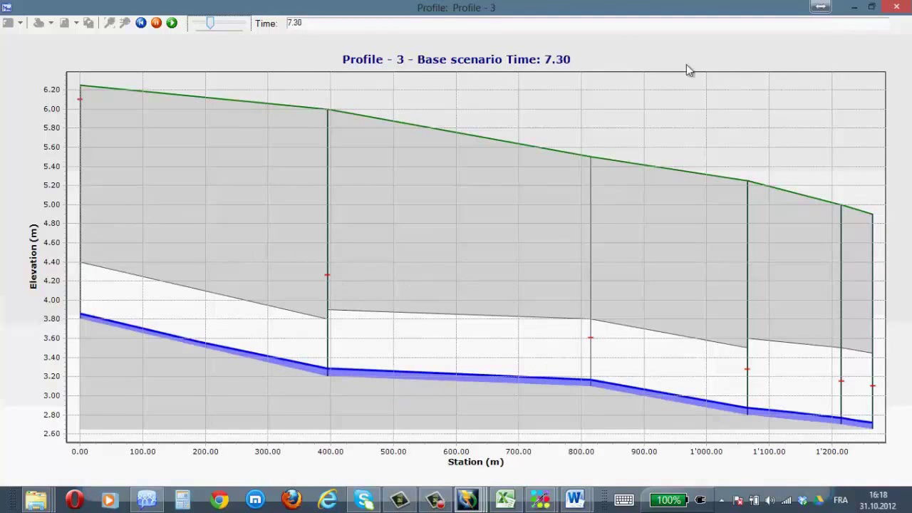
pyautogui.click(896, 6)
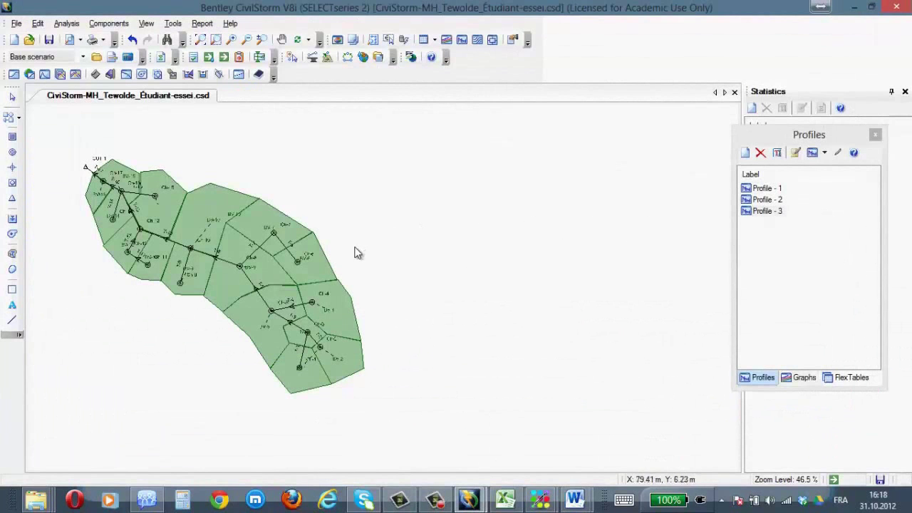
# - Open the predefined Catchment Table and select the Notes entry of catchment BV-1
pyautogui.click(426, 41)
pyautogui.click(798, 212)
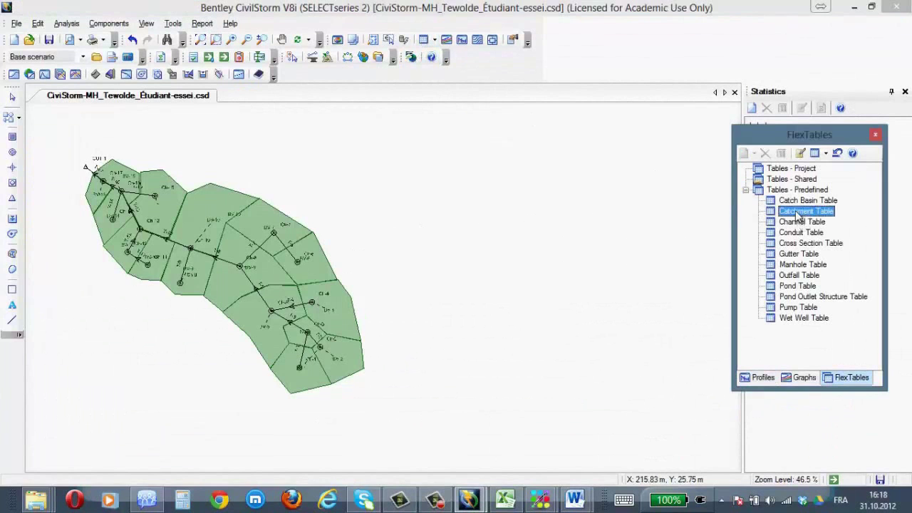
pyautogui.doubleClick(799, 211)
pyautogui.moveTo(239, 136); pyautogui.dragTo(285, 135)
pyautogui.click(425, 233)
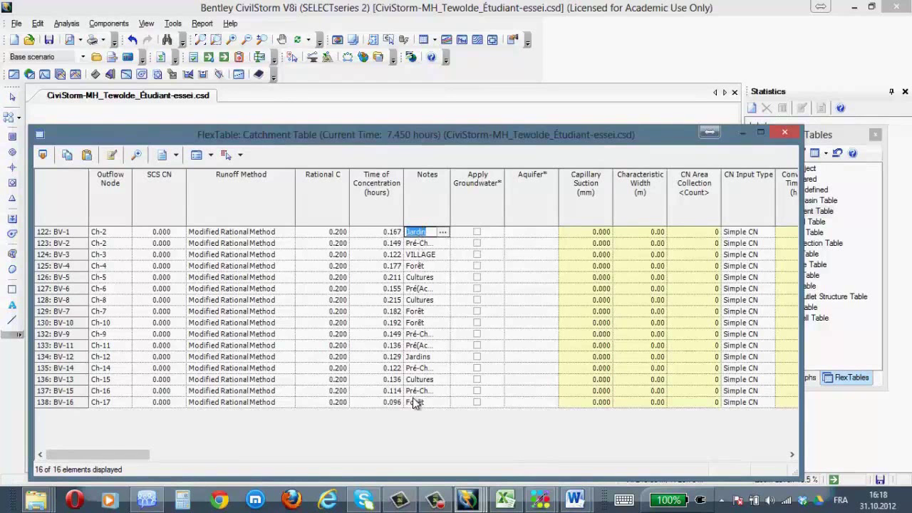
# - Switch to the Excel workbook and copy the future-state land use (Occupation du sol) of bv-1 to bv-16 on the Bassin versant sheet
pyautogui.moveTo(360, 503)
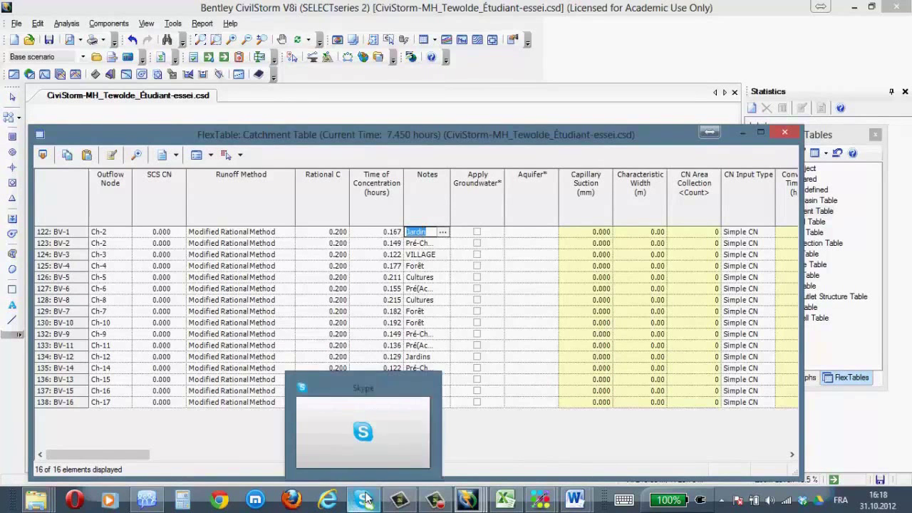
pyautogui.click(504, 501)
pyautogui.click(93, 469)
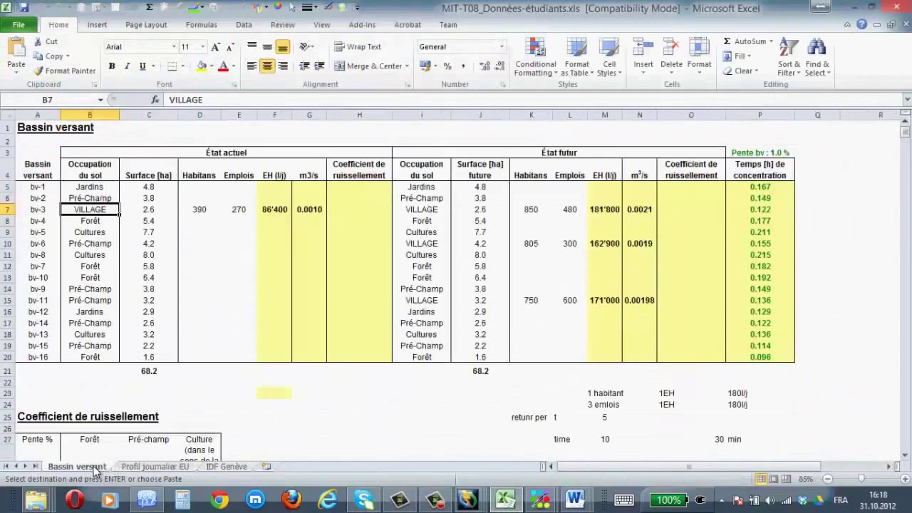
pyautogui.moveTo(422, 187); pyautogui.dragTo(423, 355)
pyautogui.rightClick(422, 323)
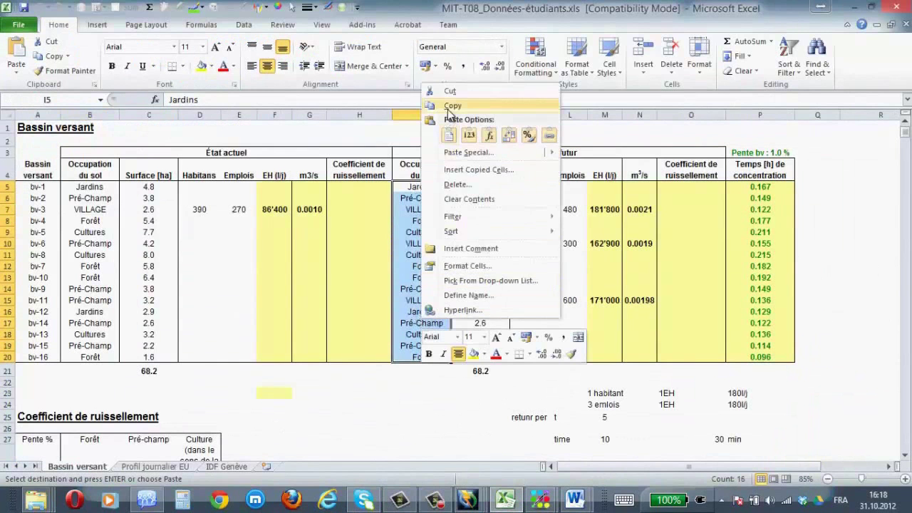
pyautogui.click(454, 106)
# - Return to CivilStorm, paste the copied land uses into the Notes column for all catchments, and close the Catchment Table
pyautogui.moveTo(468, 501)
pyautogui.click(616, 435)
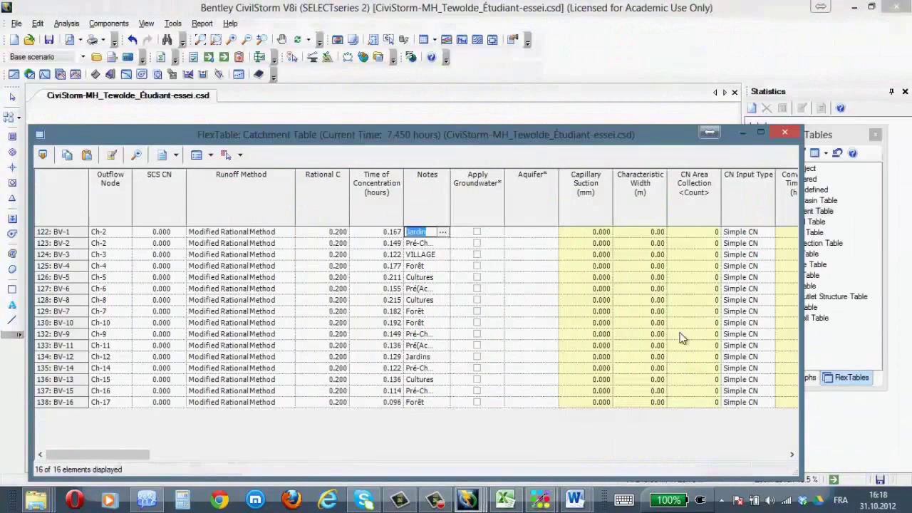
pyautogui.click(428, 207)
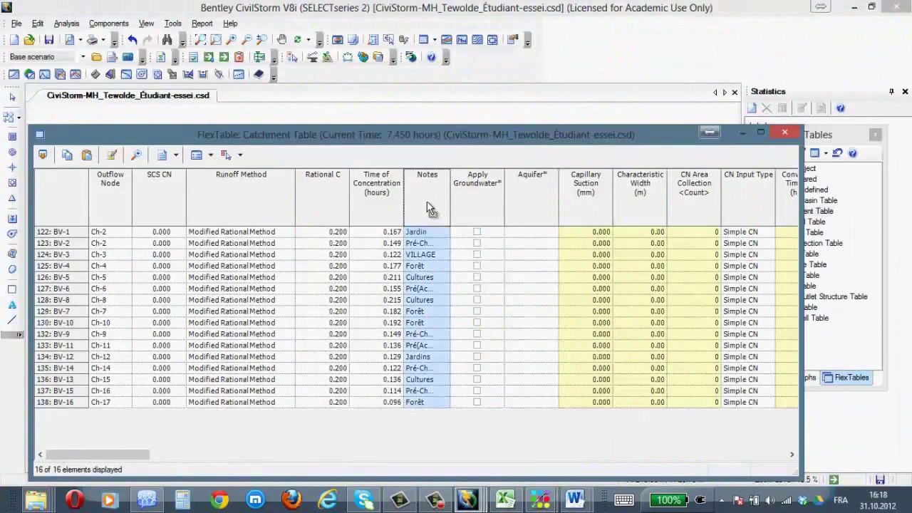
pyautogui.hotkey('ctrl', 'v')
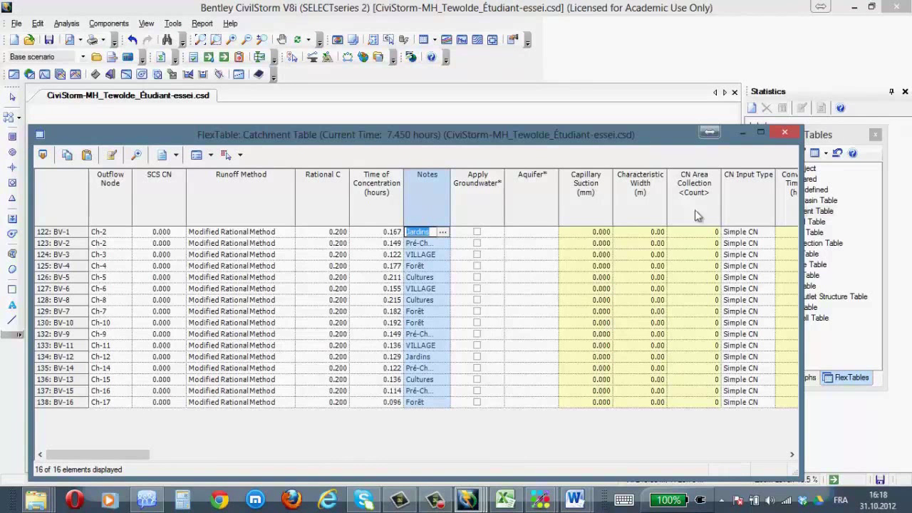
pyautogui.click(784, 134)
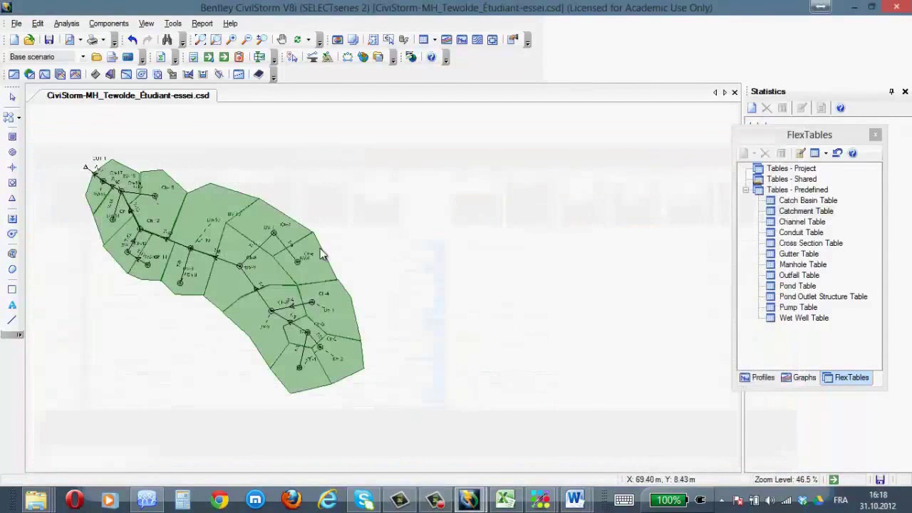
# - Set the outflow node of catchment BV-1 to manhole Ch-1, picked from the drawing, and close the Catchment Table
pyautogui.scroll(3, 329, 335)
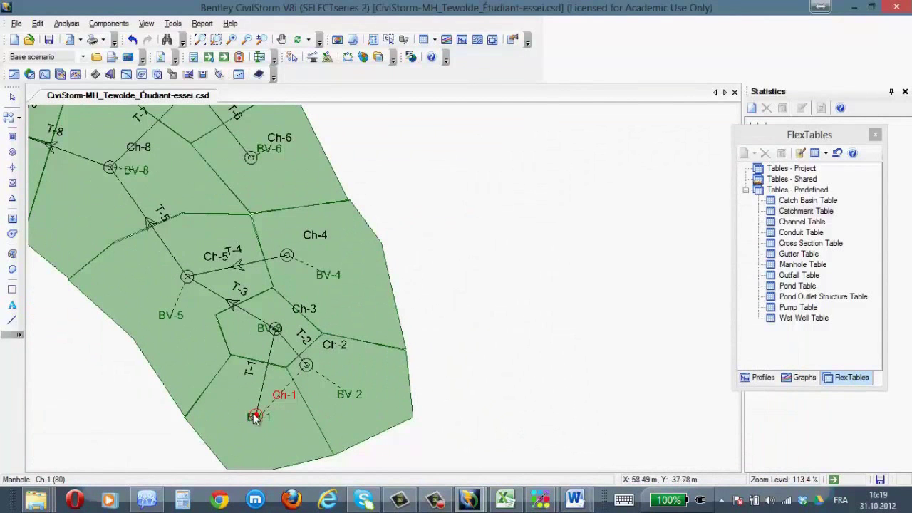
pyautogui.doubleClick(804, 211)
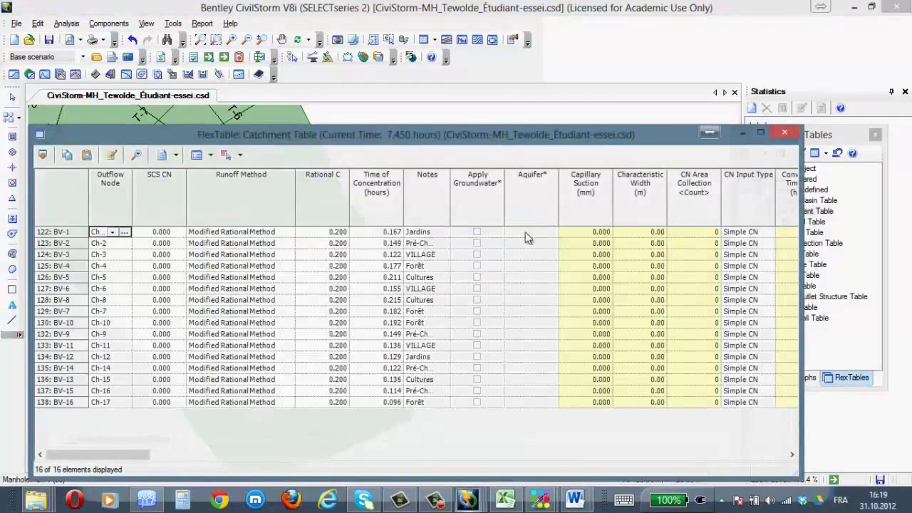
pyautogui.moveTo(111, 233); pyautogui.dragTo(117, 237)
pyautogui.click(124, 232)
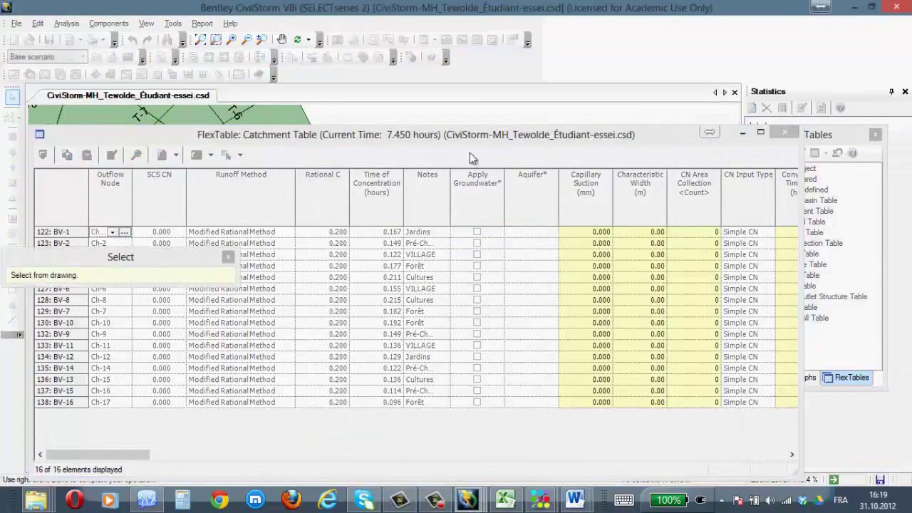
pyautogui.click(743, 134)
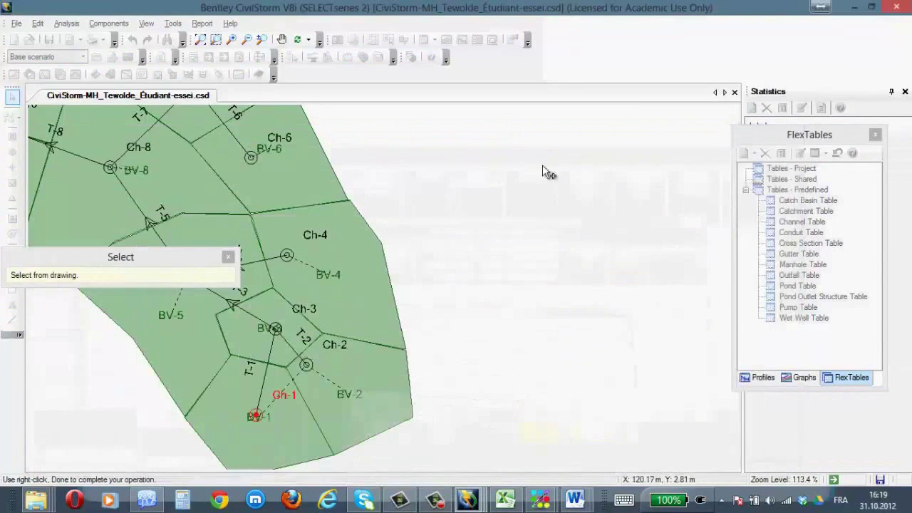
pyautogui.click(247, 413)
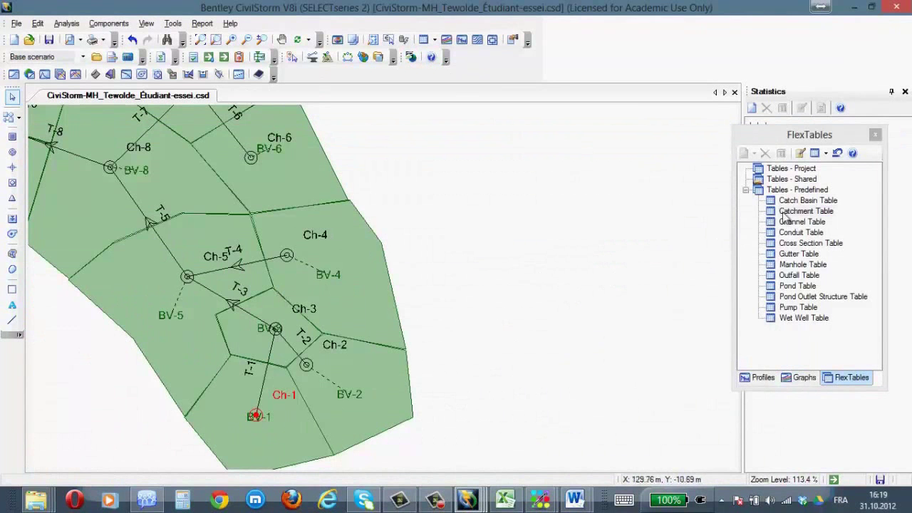
pyautogui.doubleClick(806, 211)
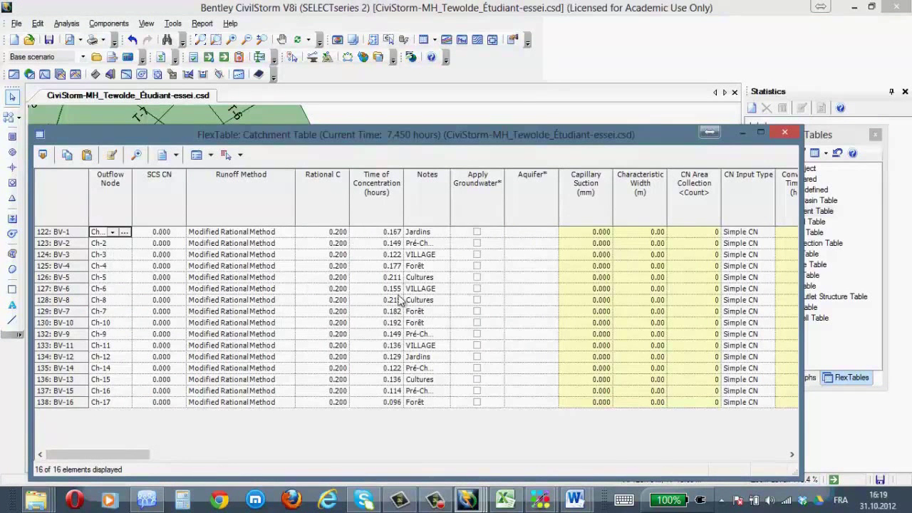
pyautogui.click(785, 133)
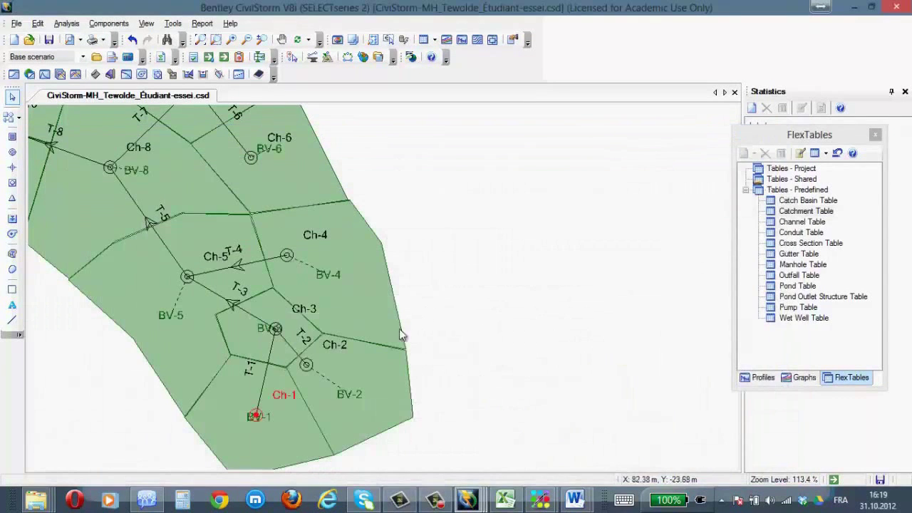
# - Add a Fixed Load and a Hydrograph Load to the Inflow (Wet) Collection of manhole Ch-6
pyautogui.click(276, 329)
pyautogui.scroll(1, 218, 314)
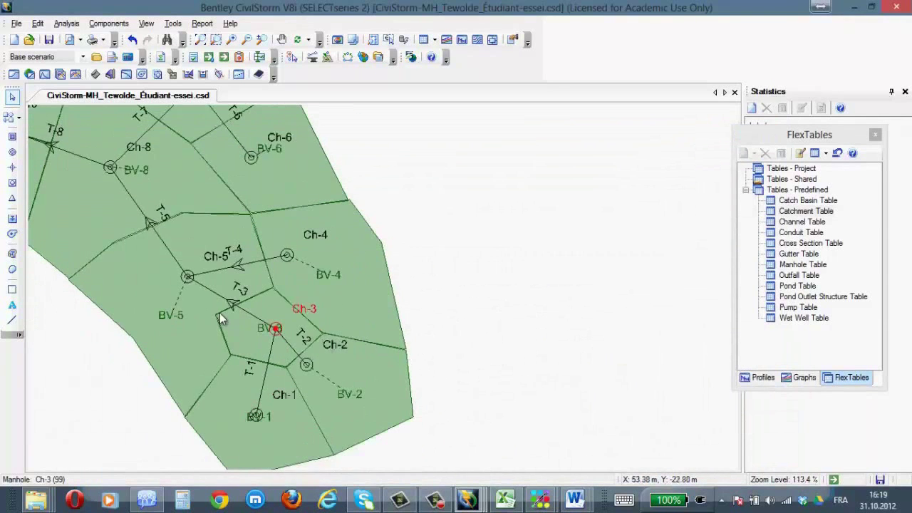
pyautogui.scroll(-2, 219, 313)
pyautogui.doubleClick(249, 188)
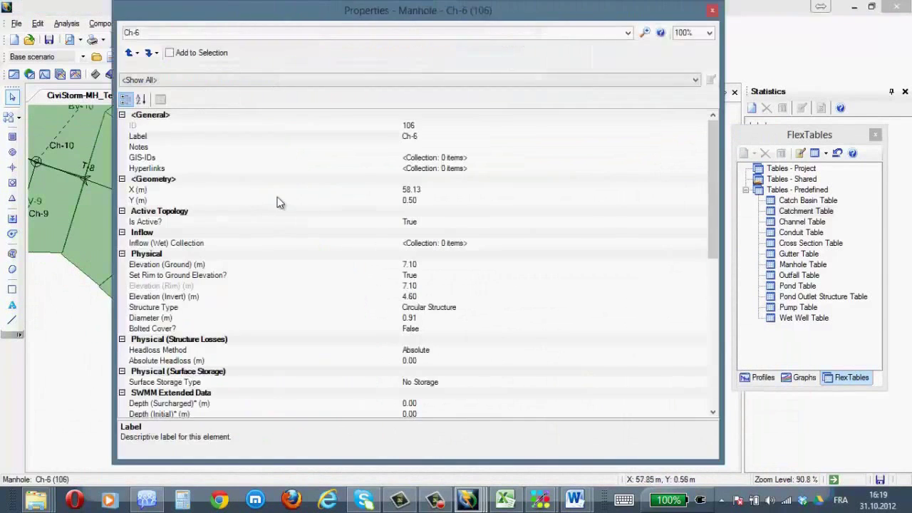
pyautogui.click(674, 243)
pyautogui.click(701, 244)
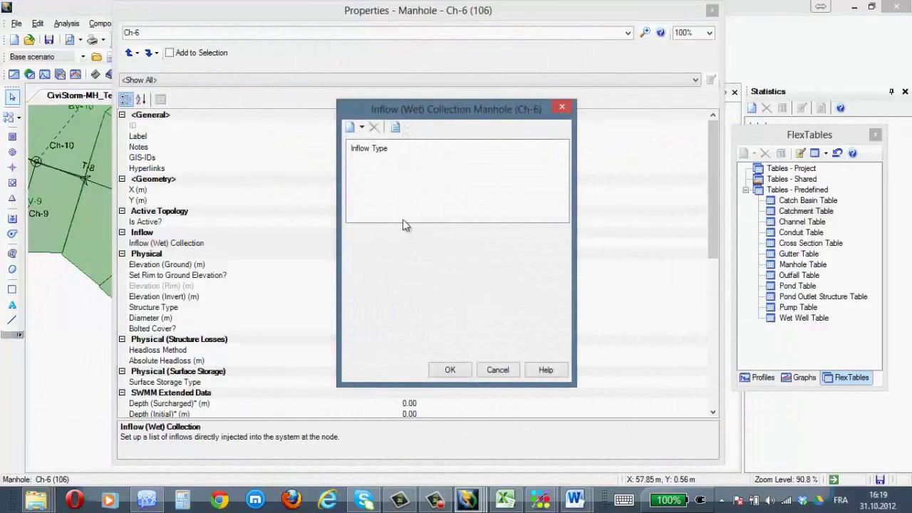
pyautogui.click(361, 129)
pyautogui.click(371, 145)
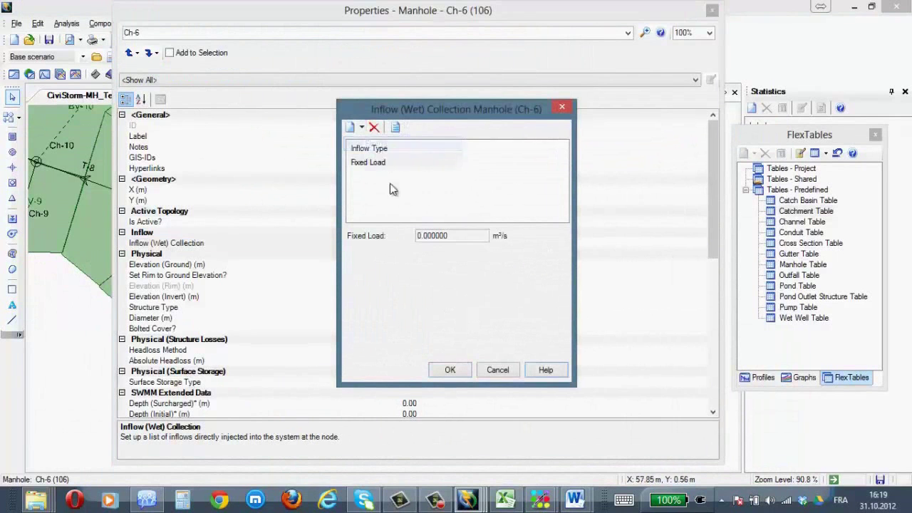
pyautogui.click(361, 127)
pyautogui.click(388, 157)
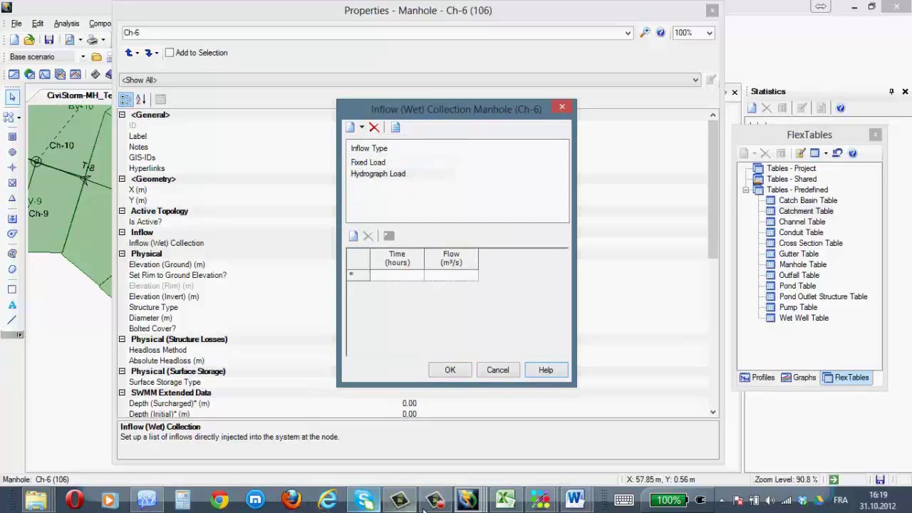
# - Switch to the Excel workbook and copy the Time (hours) and Q (m³/s) values on the Profil journalier EU sheet
pyautogui.click(506, 501)
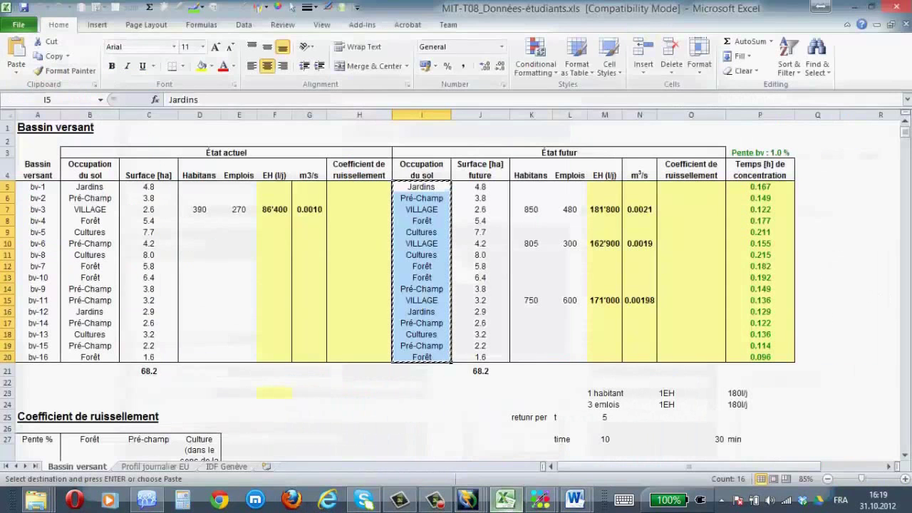
pyautogui.scroll(-2, 528, 335)
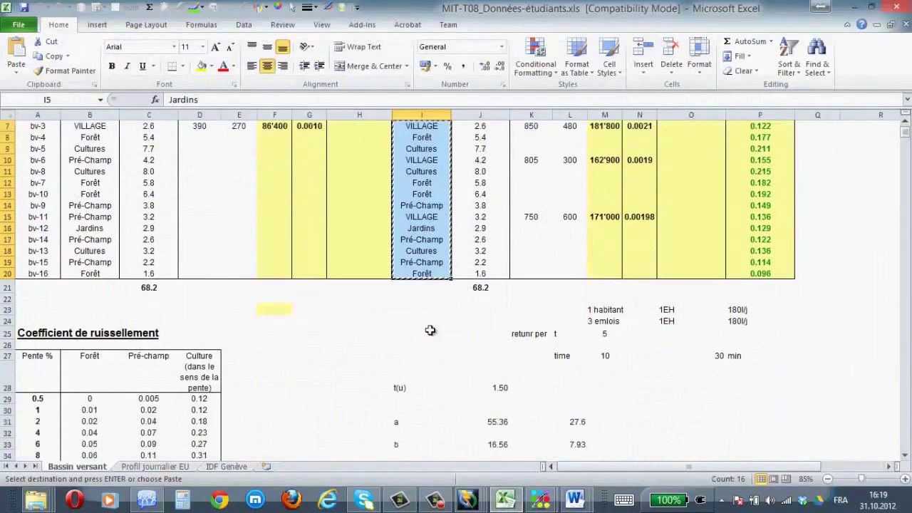
pyautogui.click(163, 467)
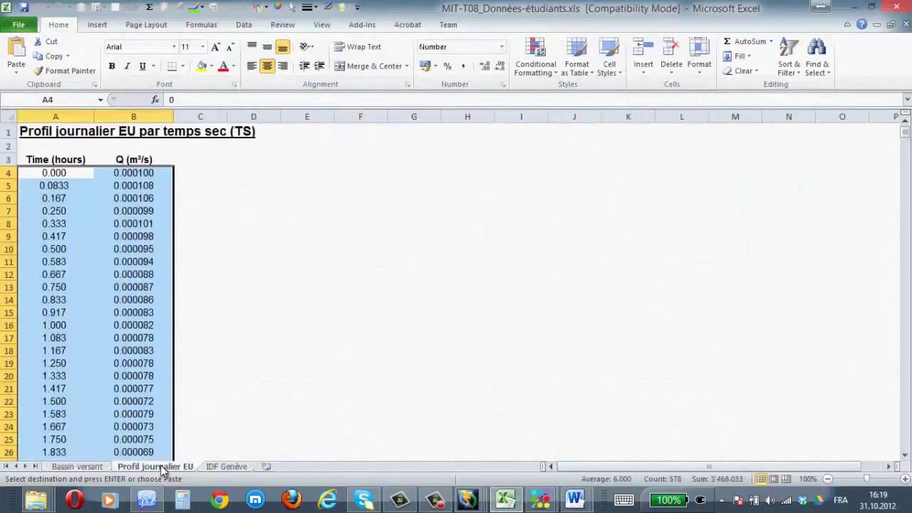
pyautogui.rightClick(50, 209)
pyautogui.click(83, 230)
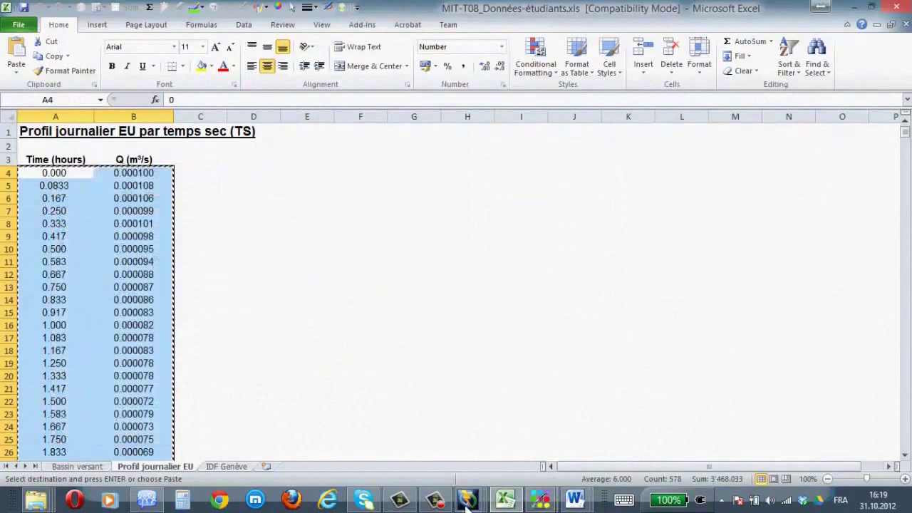
# - Return to CivilStorm and paste the copied times and flows into the Hydrograph Load of manhole Ch-6
pyautogui.click(467, 501)
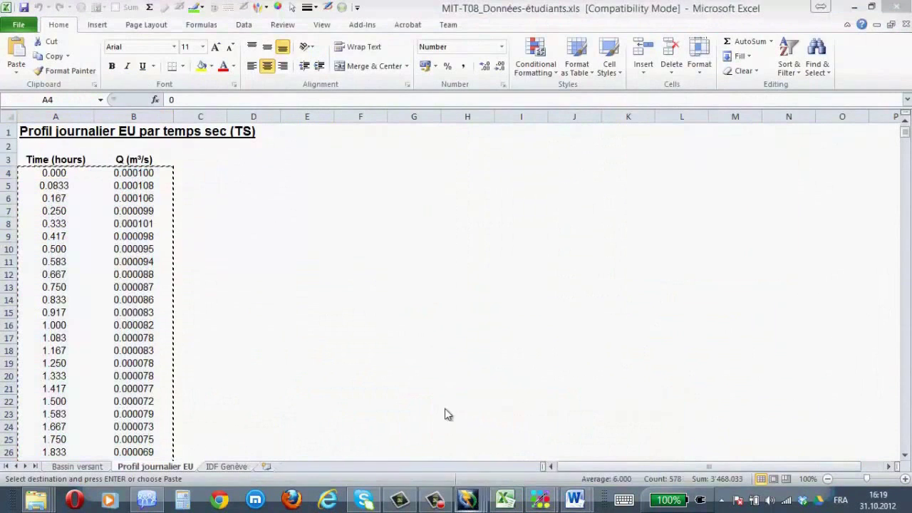
pyautogui.moveTo(467, 501)
pyautogui.click(442, 442)
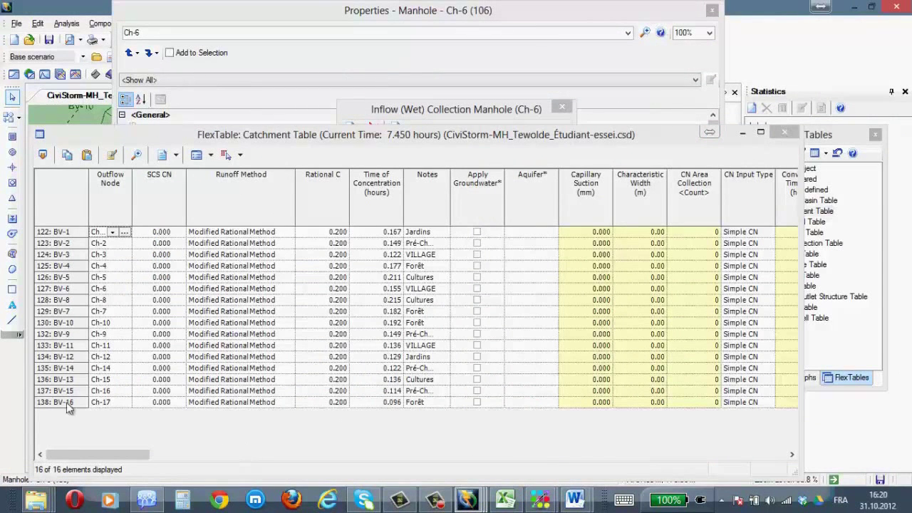
pyautogui.click(19, 393)
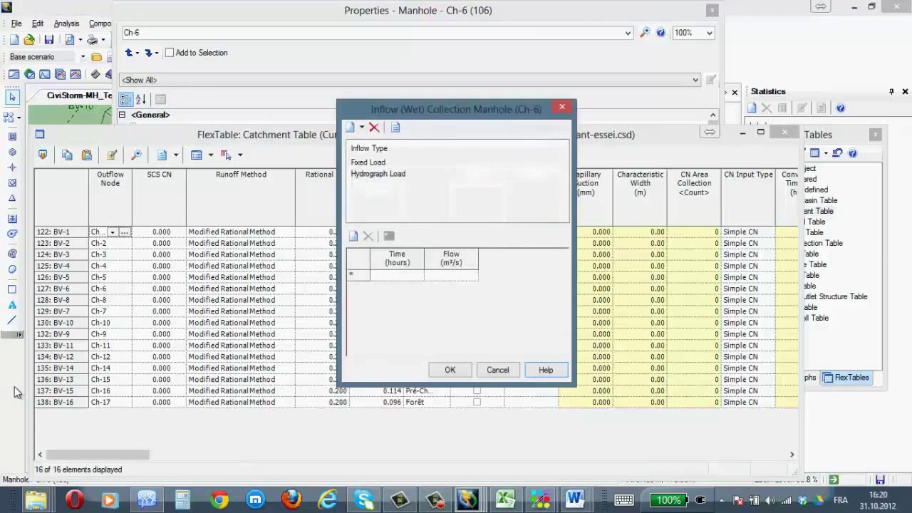
pyautogui.click(378, 163)
pyautogui.click(373, 176)
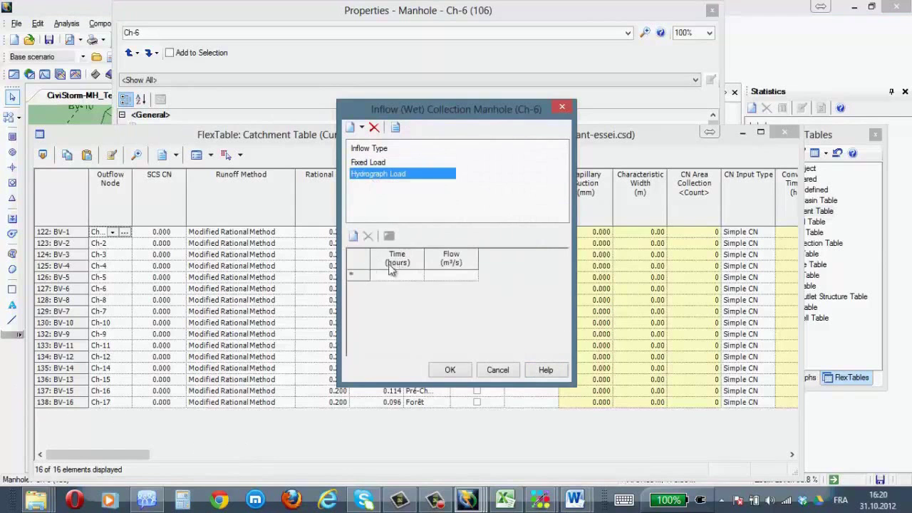
pyautogui.moveTo(372, 265); pyautogui.dragTo(445, 260)
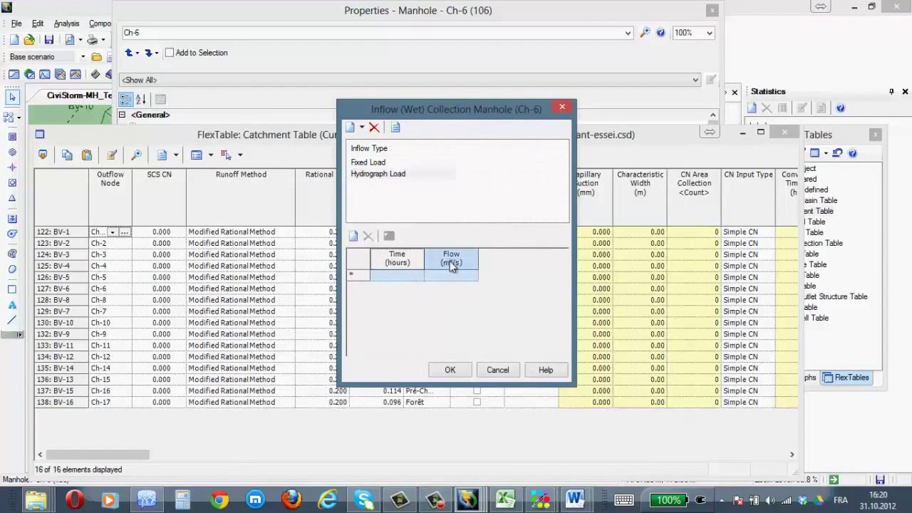
pyautogui.hotkey('ctrl', 'v')
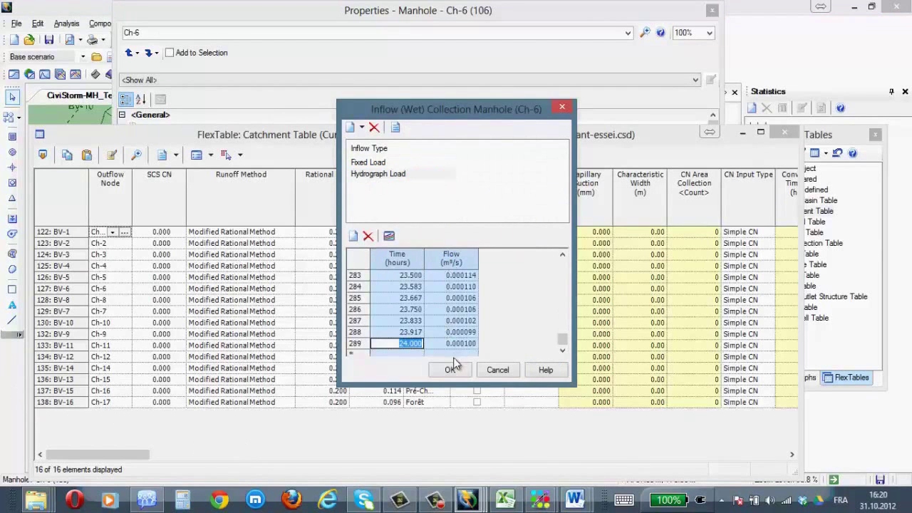
# - Set the Fixed Load of manhole Ch-6 to 0.002 m³/s, and close its properties and the Catchment Table
pyautogui.click(374, 164)
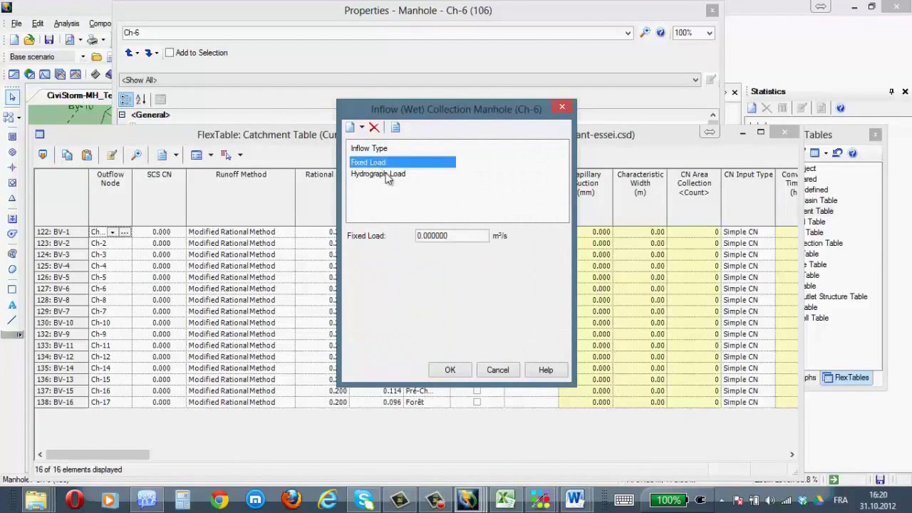
pyautogui.click(452, 233)
pyautogui.click(453, 234)
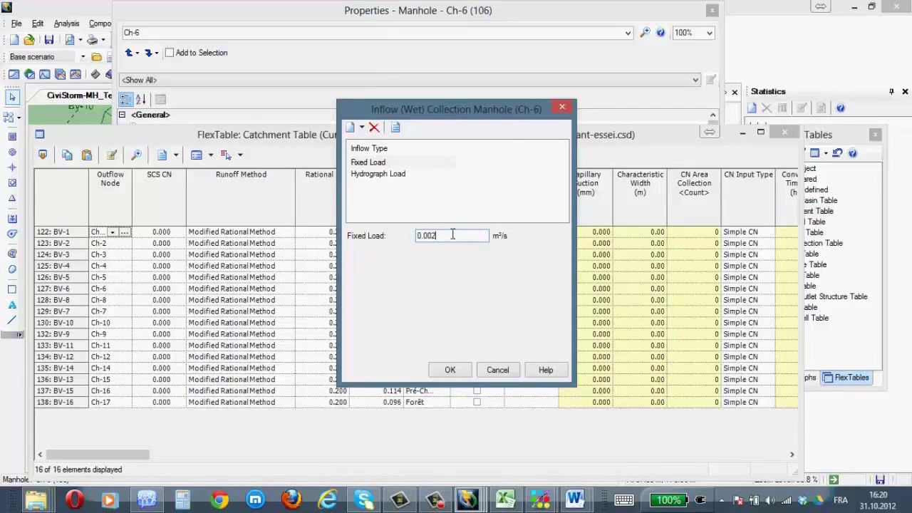
pyautogui.click(446, 371)
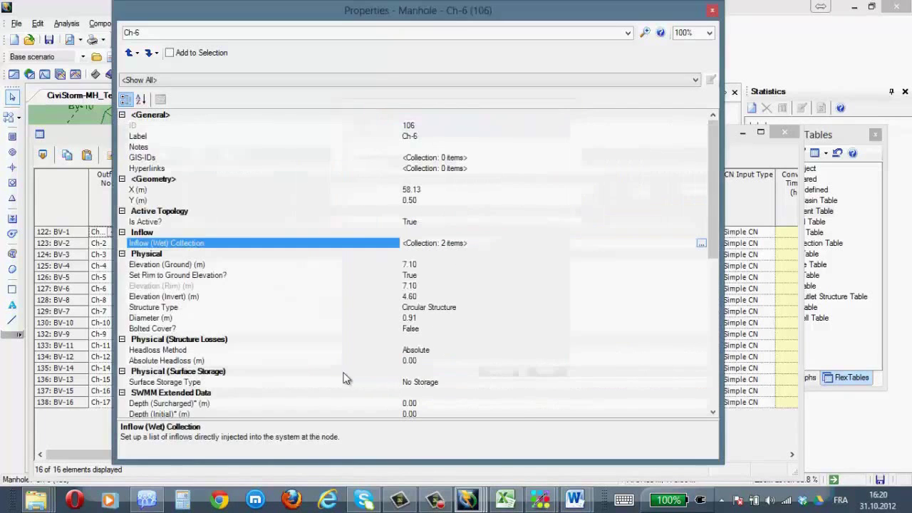
pyautogui.click(712, 10)
pyautogui.click(786, 135)
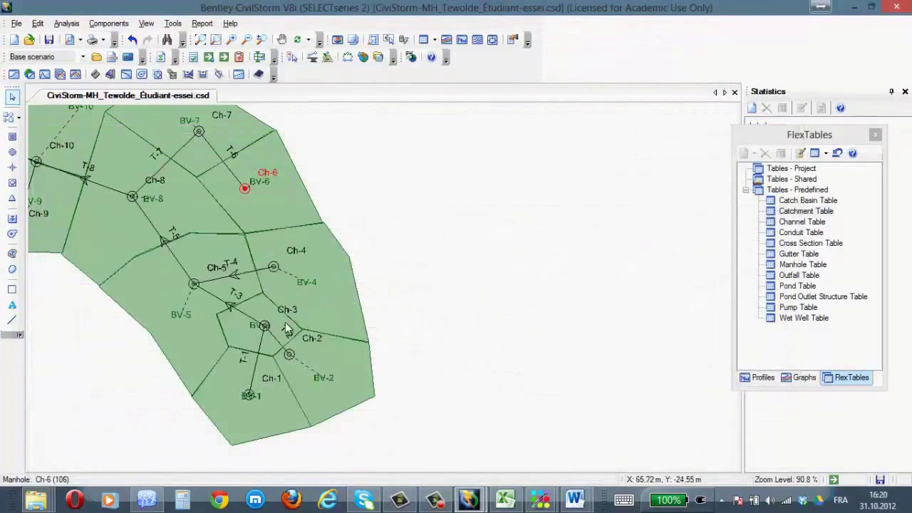
# - Set the Fixed Load in the Inflow (Wet) Collection of manhole Ch-3 to 0.002 m³/s and close its properties
pyautogui.doubleClick(266, 326)
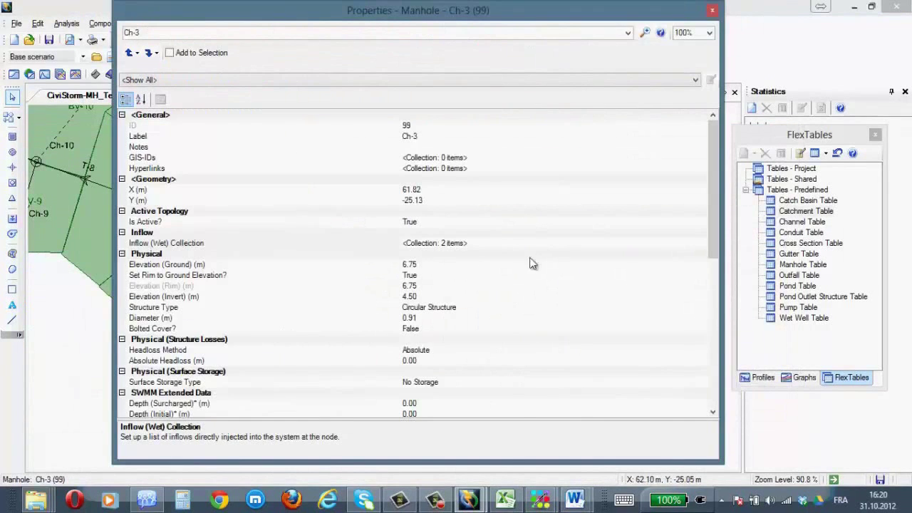
pyautogui.click(586, 243)
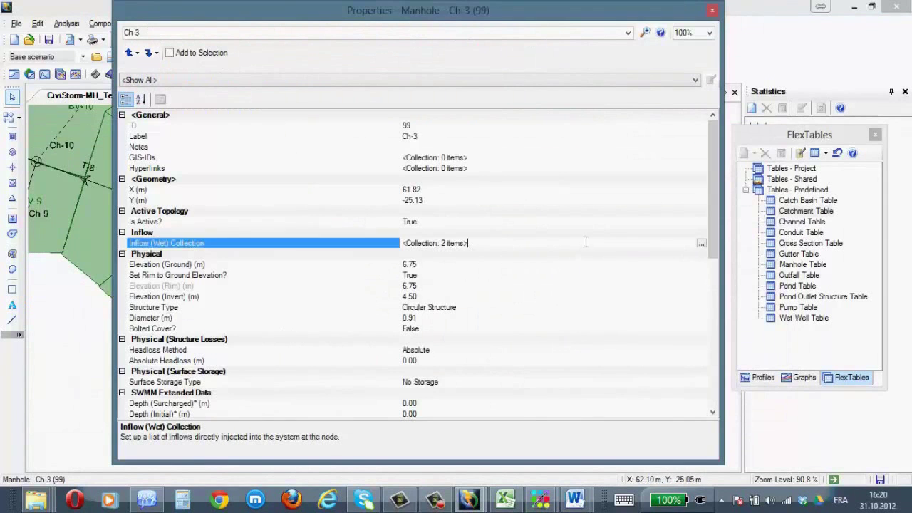
pyautogui.click(702, 245)
pyautogui.doubleClick(434, 235)
pyautogui.click(436, 235)
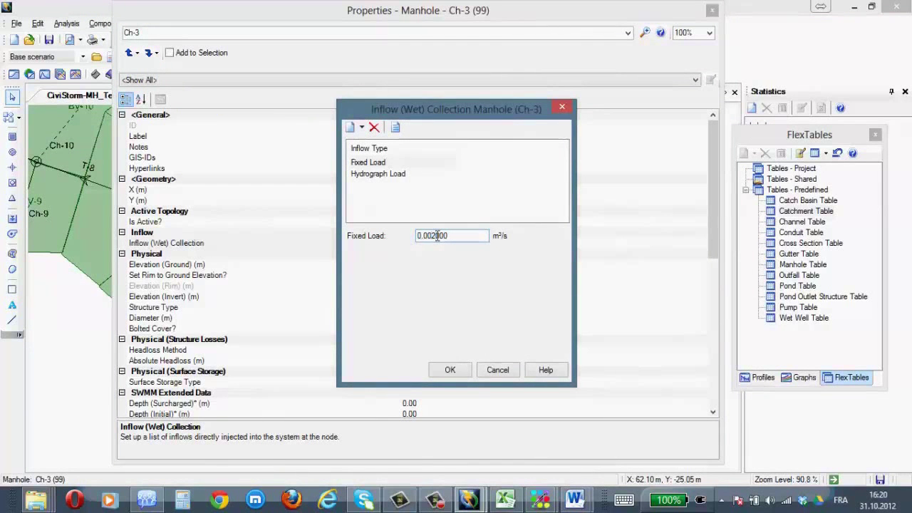
pyautogui.click(450, 372)
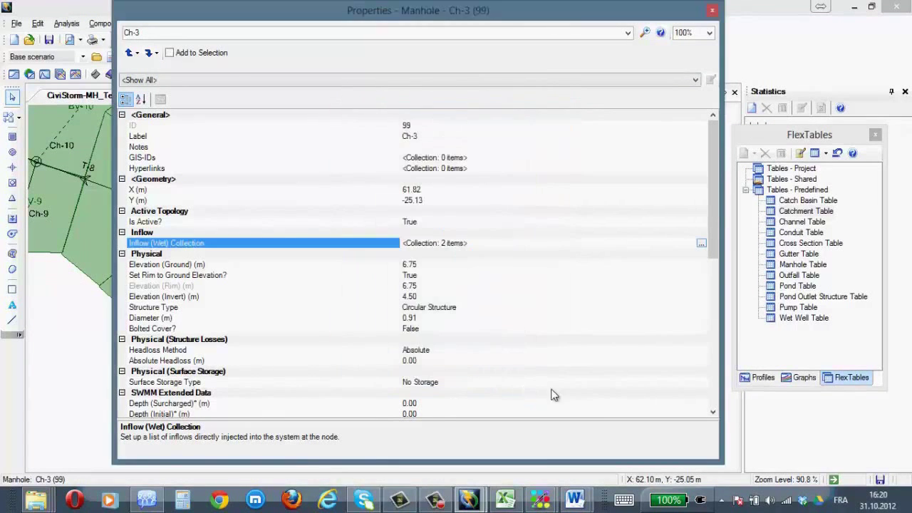
pyautogui.click(713, 12)
# - Open the Inflow (Wet) Collection of manhole Ch-11 and review its Fixed Load and Hydrograph Load
pyautogui.scroll(-1, 36, 250)
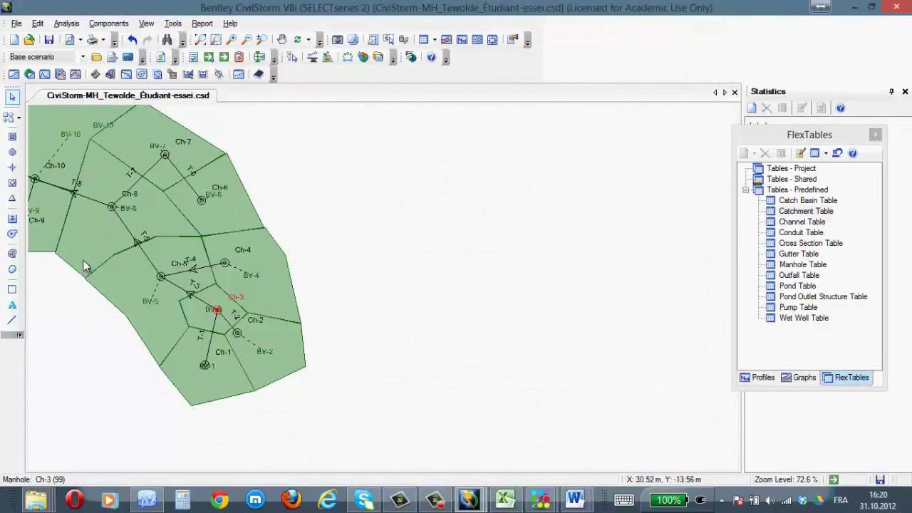
pyautogui.click(282, 39)
pyautogui.moveTo(265, 239); pyautogui.dragTo(412, 290)
pyautogui.scroll(3, 371, 312)
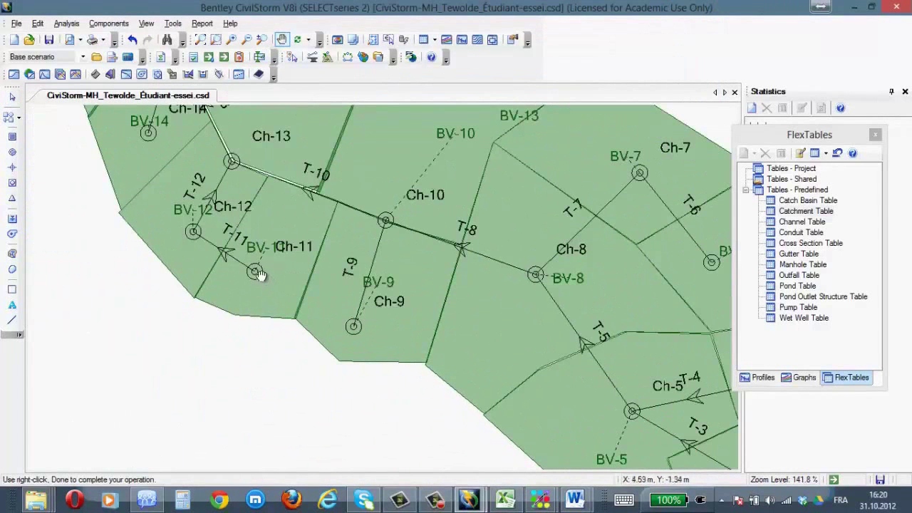
pyautogui.click(292, 57)
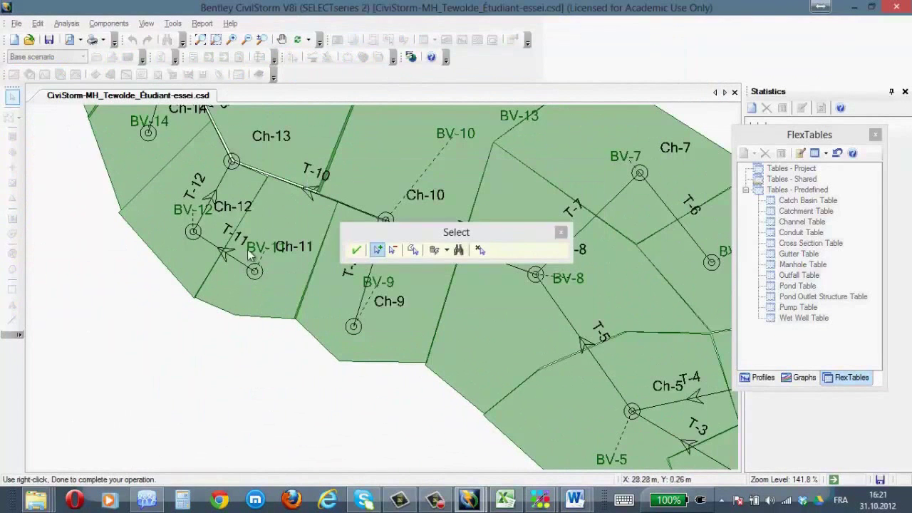
pyautogui.click(560, 231)
pyautogui.doubleClick(254, 272)
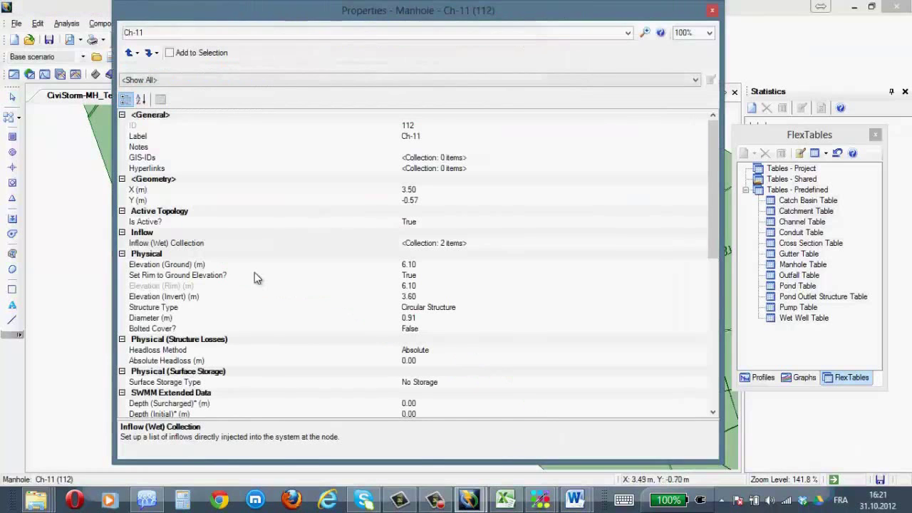
pyautogui.click(469, 243)
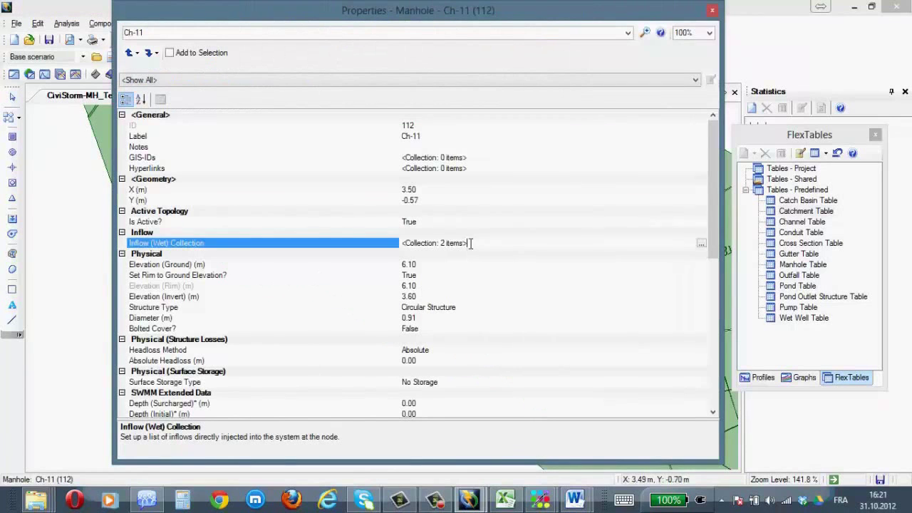
pyautogui.click(702, 243)
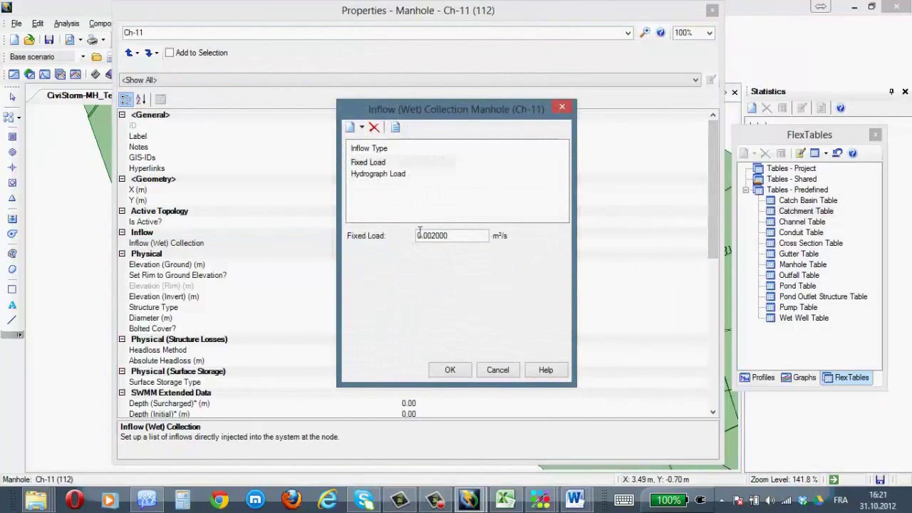
pyautogui.click(387, 178)
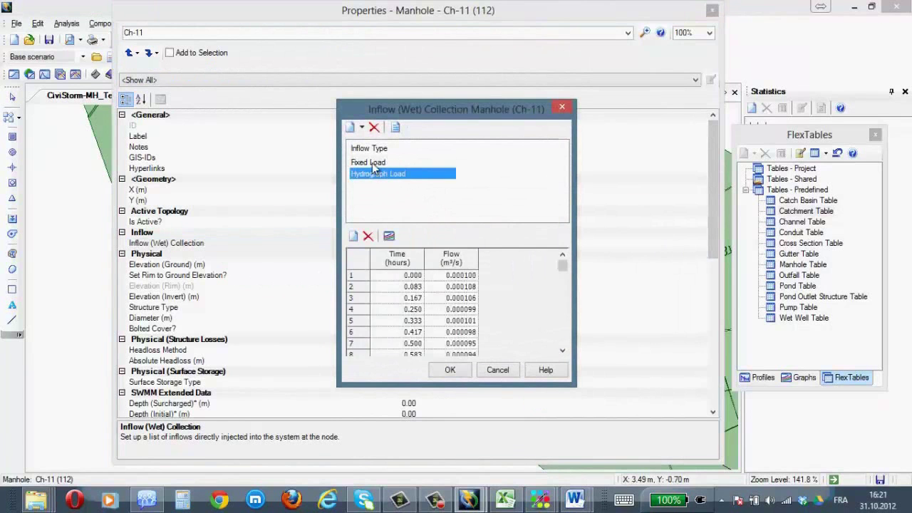
pyautogui.click(372, 164)
pyautogui.click(451, 370)
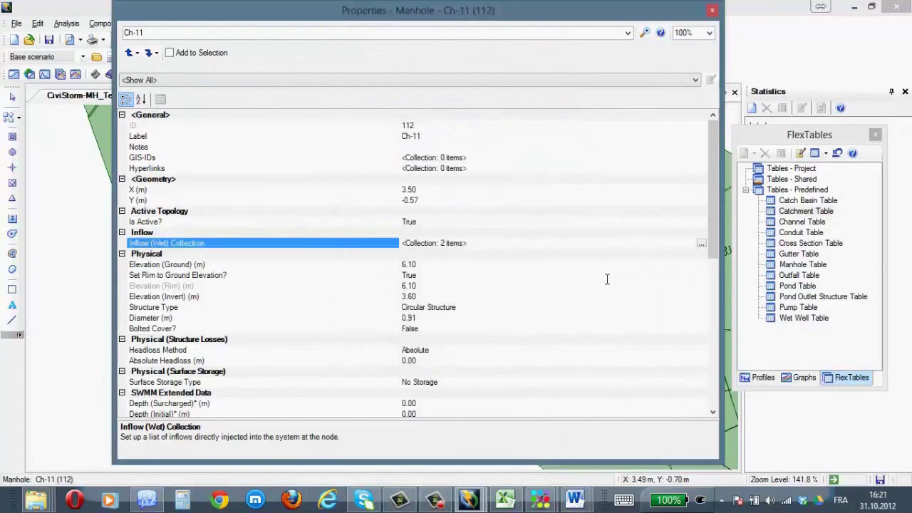
# - Turn on Add to Selection in the properties of manhole Ch-11, and view the properties of manhole Ch-6
pyautogui.click(169, 54)
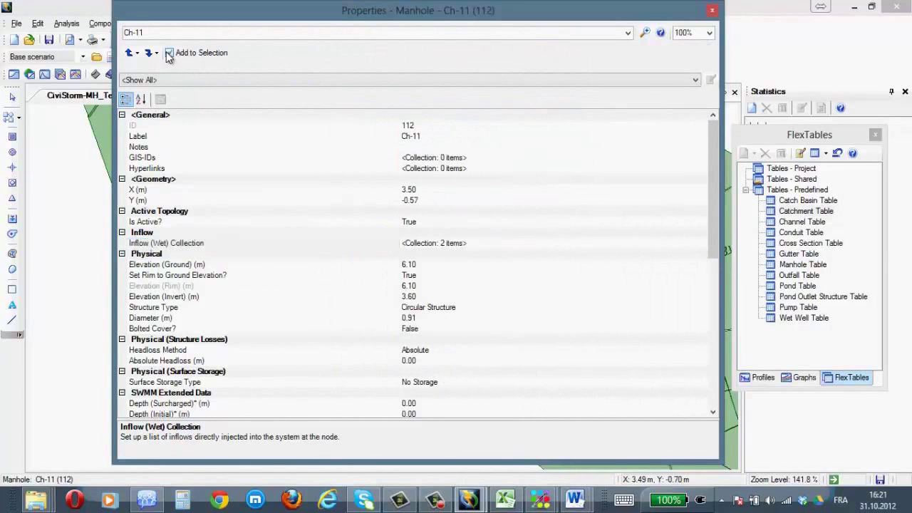
pyautogui.click(712, 10)
pyautogui.scroll(-1, 376, 283)
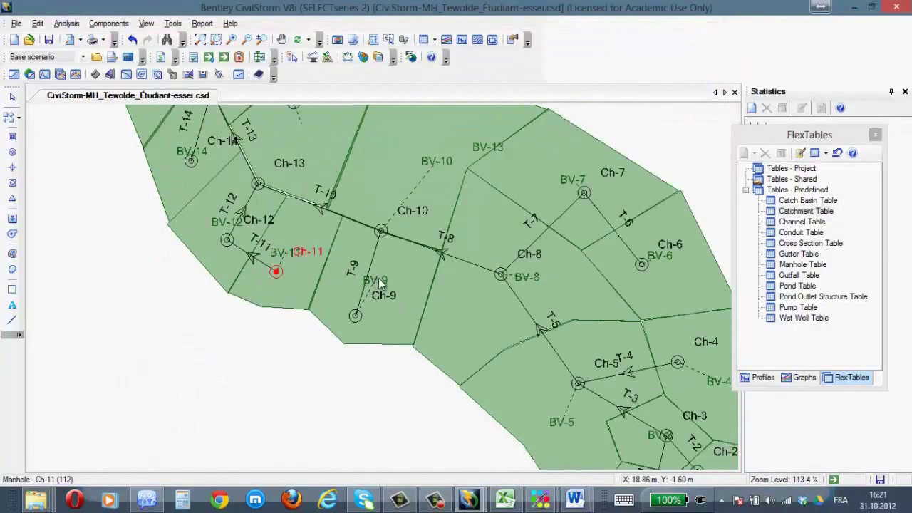
pyautogui.doubleClick(642, 266)
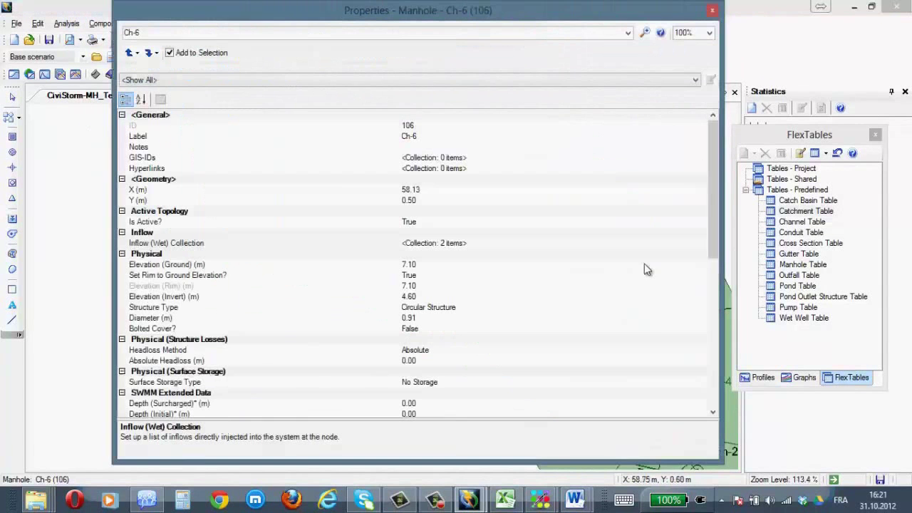
pyautogui.click(712, 10)
# - Check the Fixed Load in the Inflow (Wet) Collection of manhole Ch-3 again and close its properties
pyautogui.doubleClick(666, 436)
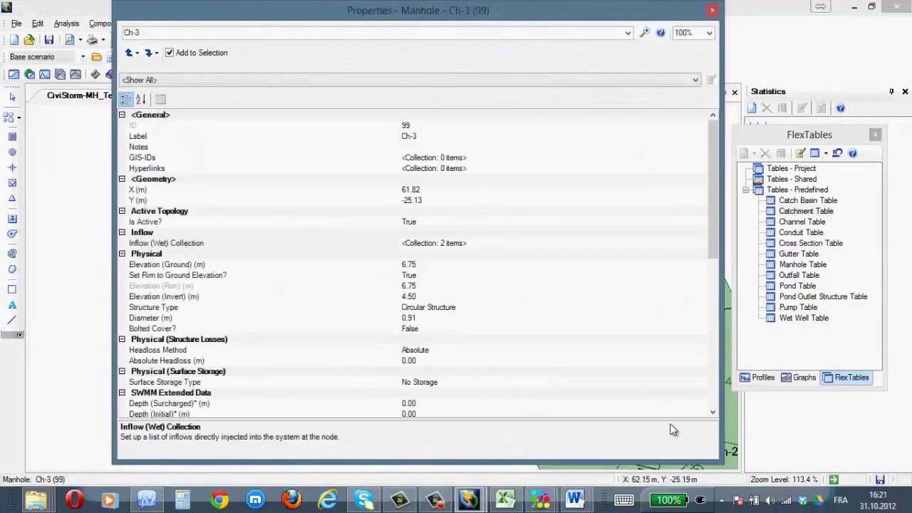
pyautogui.click(487, 244)
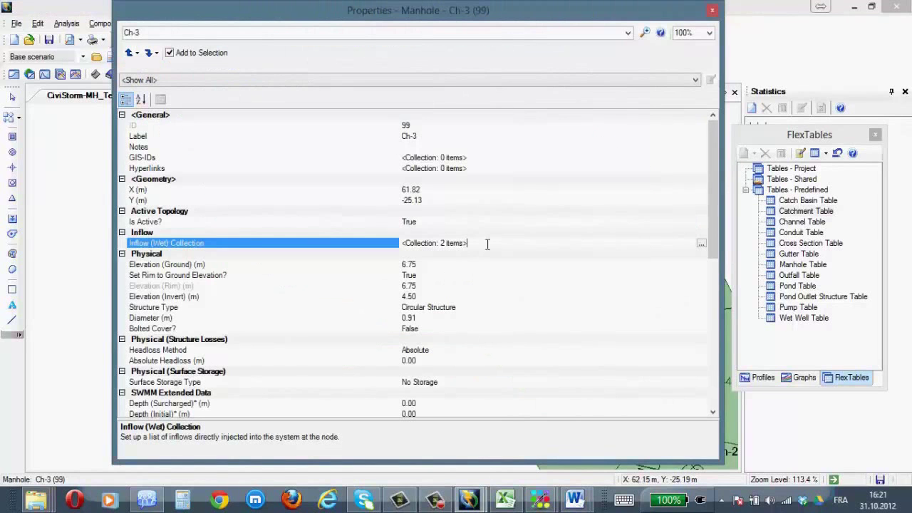
pyautogui.click(701, 245)
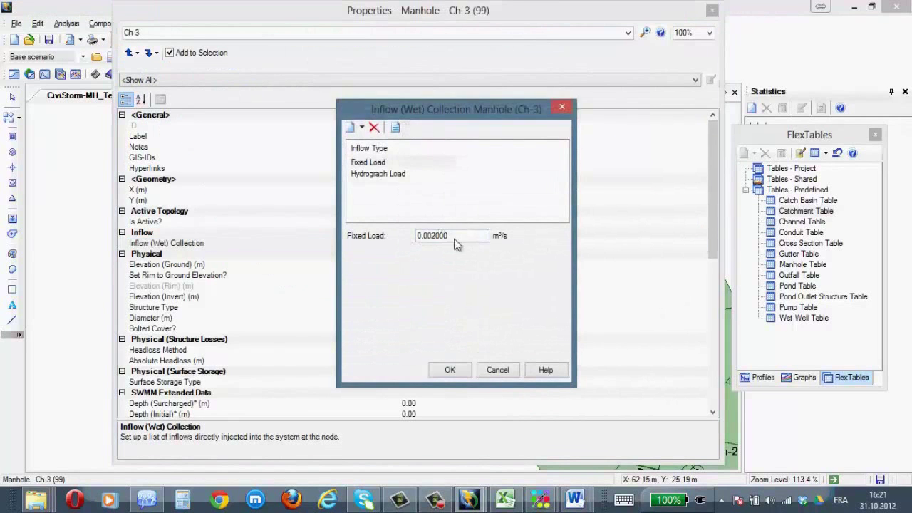
pyautogui.click(450, 370)
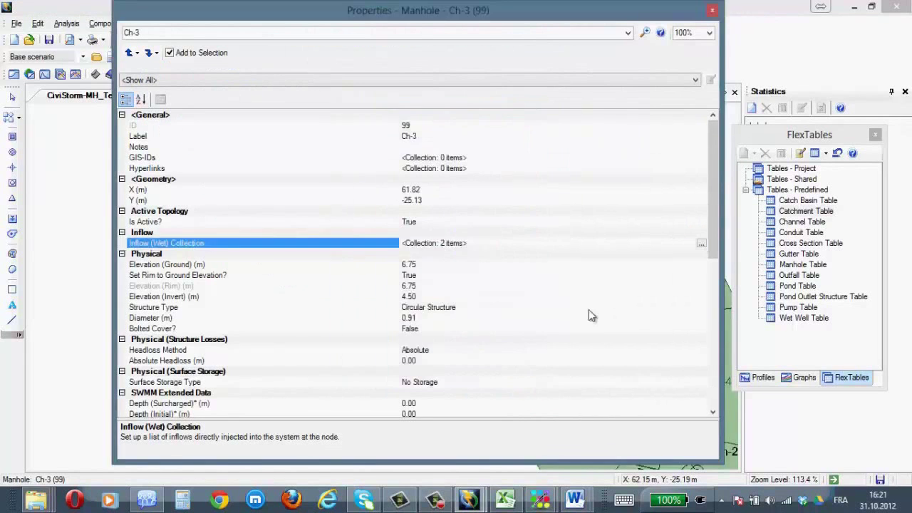
pyautogui.click(712, 10)
# - View the graph of the Hydrograph Load in manhole Ch-11's Inflow (Wet) Collection and close its properties
pyautogui.doubleClick(276, 272)
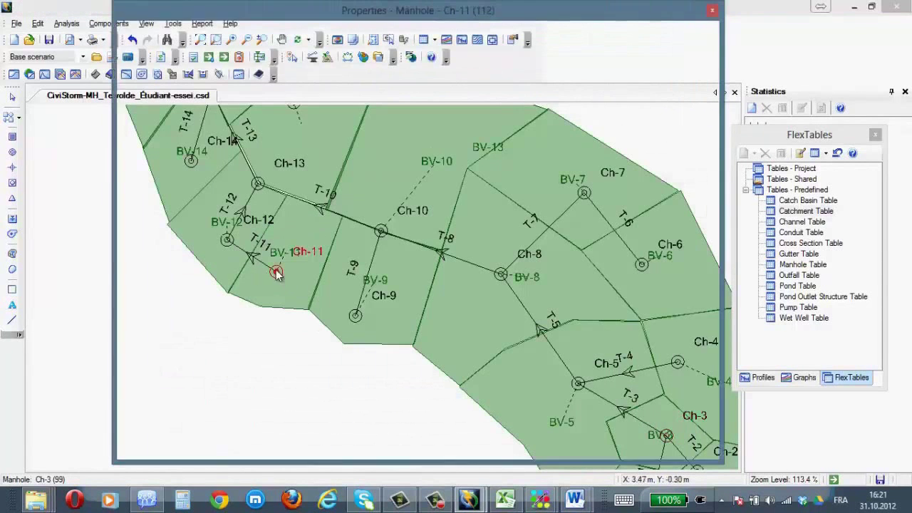
pyautogui.click(511, 243)
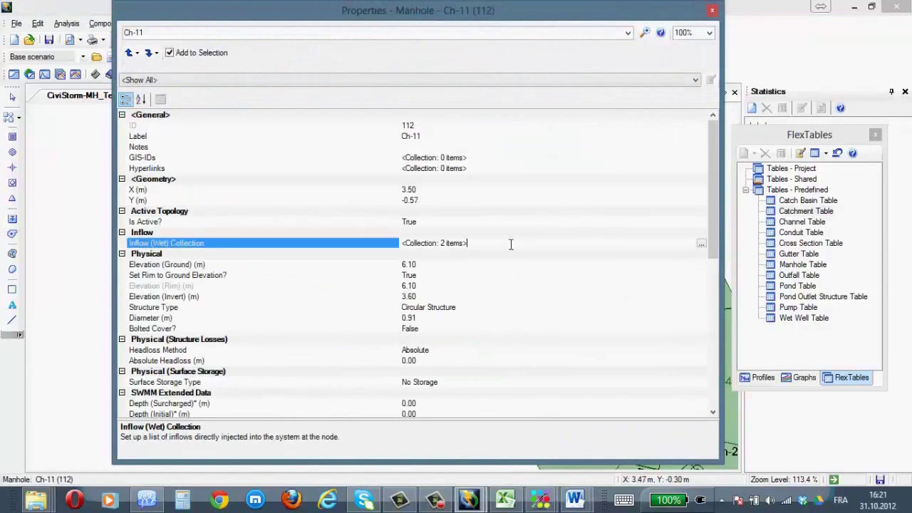
pyautogui.click(700, 243)
pyautogui.click(388, 176)
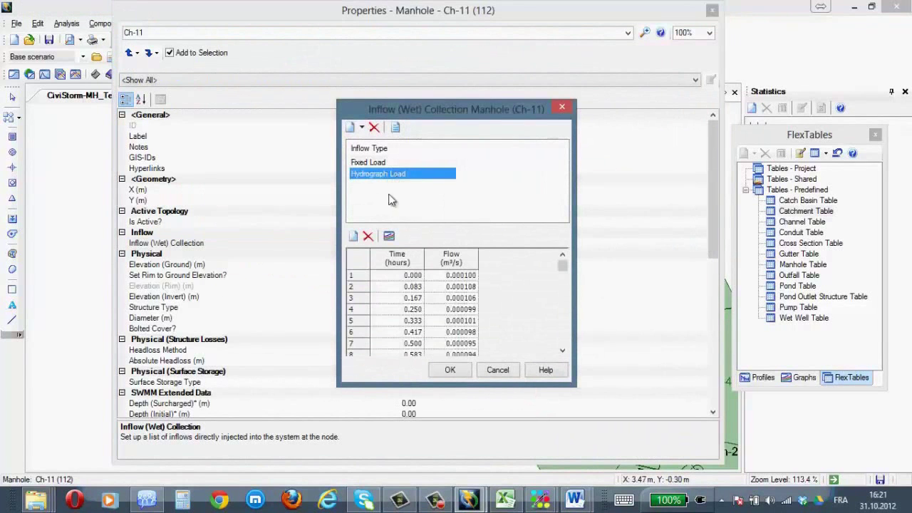
pyautogui.click(389, 236)
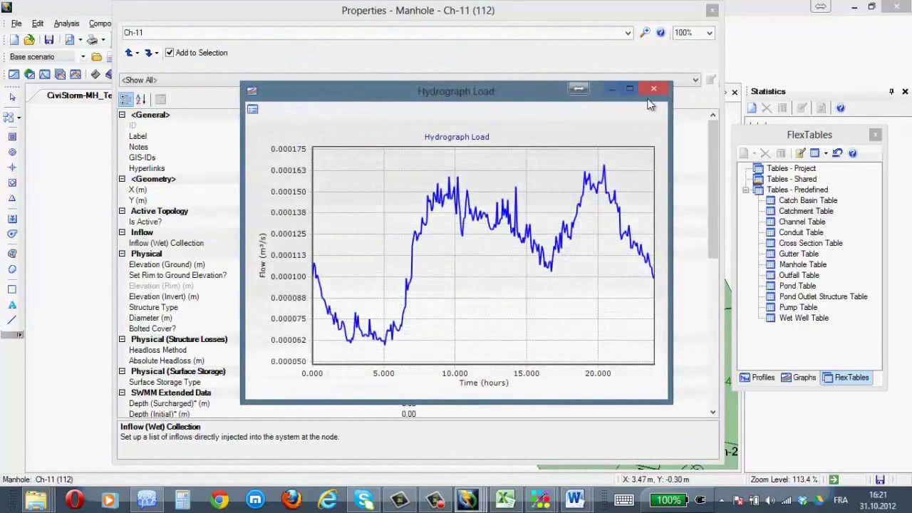
pyautogui.click(640, 96)
pyautogui.click(608, 105)
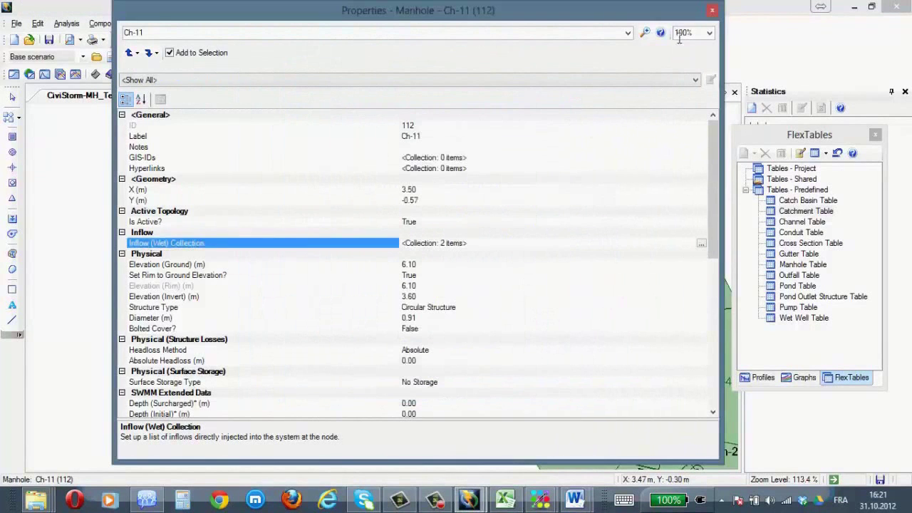
pyautogui.click(712, 10)
# - Run the Base scenario, T=5 years and T=10 years scenarios together as a batch and close the scenario manager
pyautogui.scroll(-5, 204, 309)
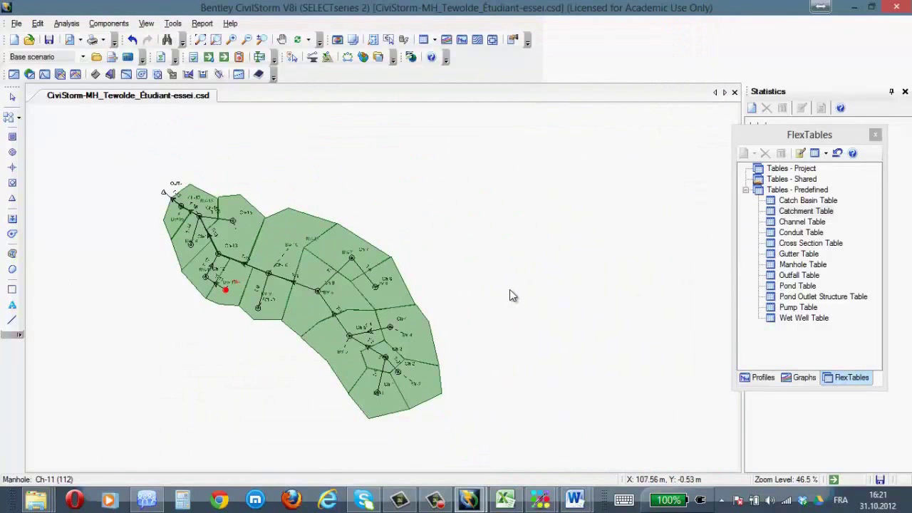
pyautogui.click(67, 24)
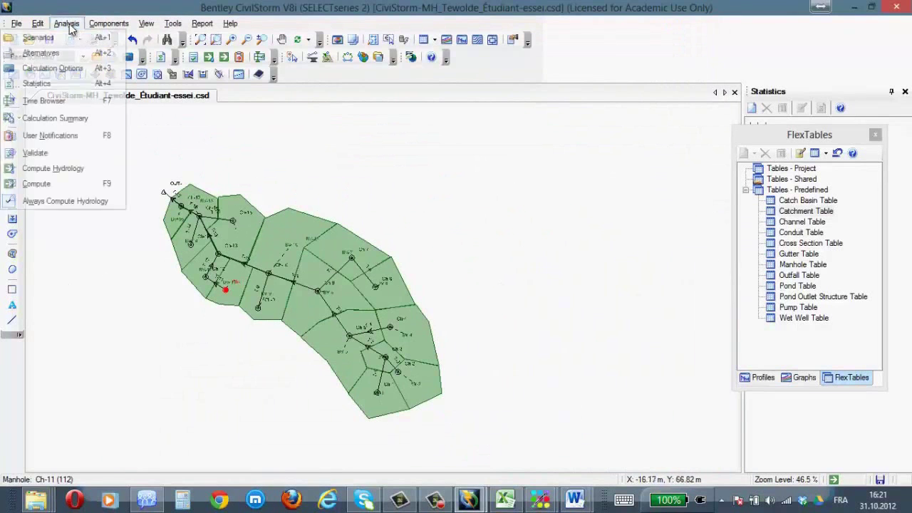
pyautogui.click(70, 38)
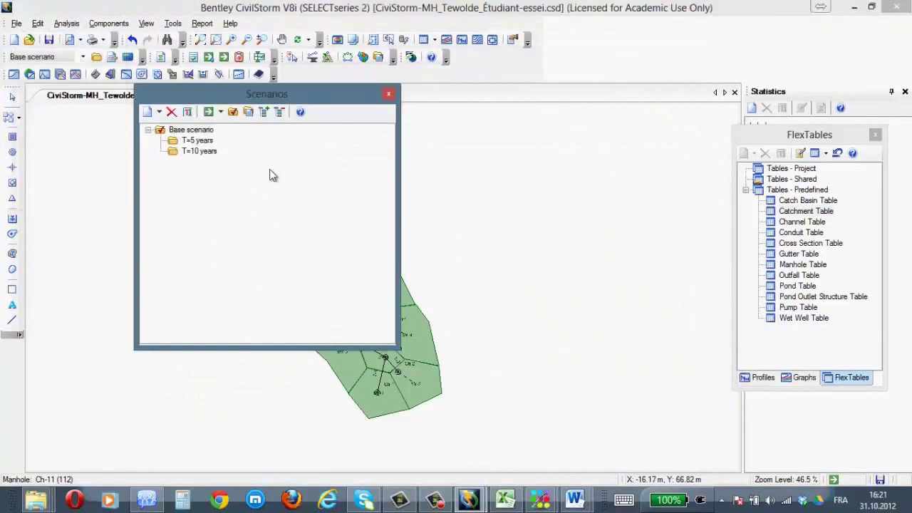
pyautogui.click(218, 113)
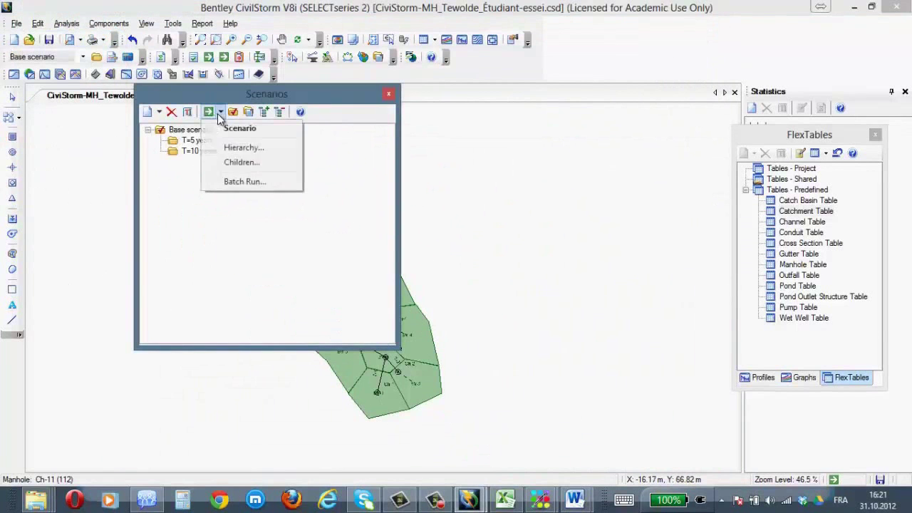
pyautogui.click(235, 183)
pyautogui.click(430, 328)
pyautogui.click(444, 345)
pyautogui.click(384, 328)
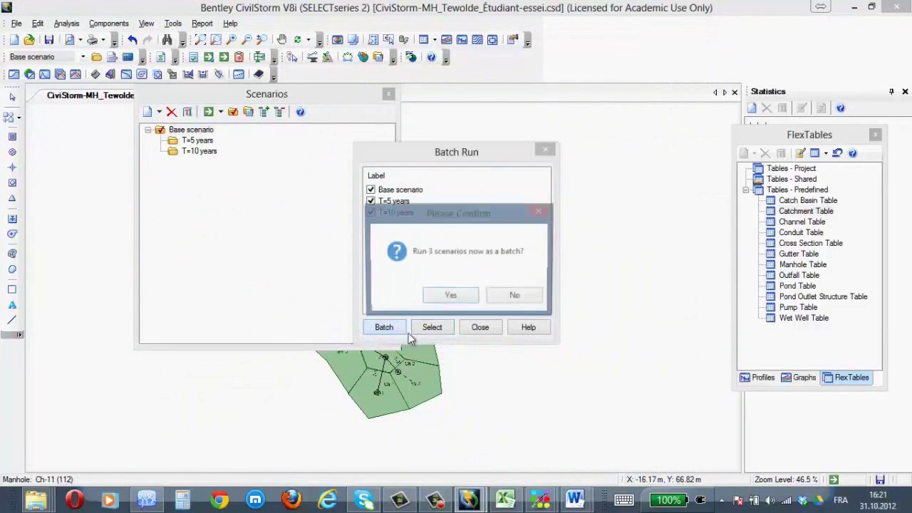
pyautogui.click(451, 298)
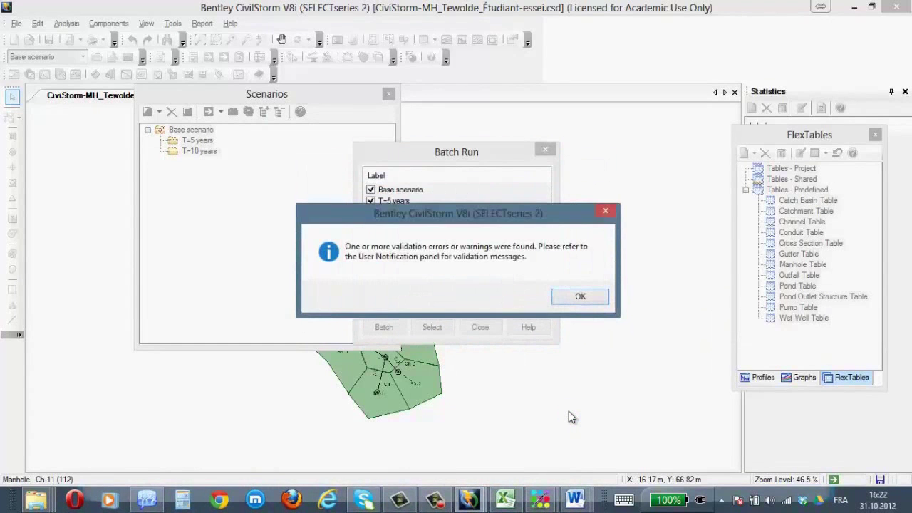
pyautogui.click(587, 297)
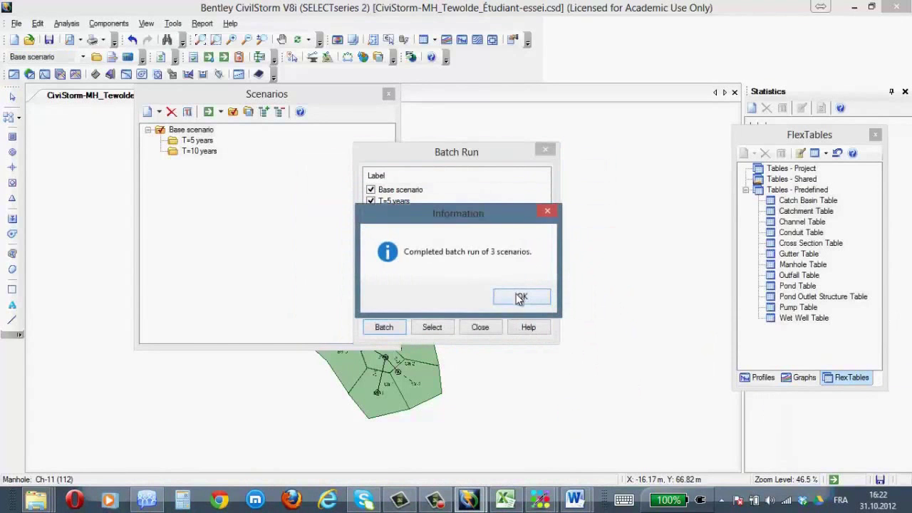
pyautogui.click(519, 297)
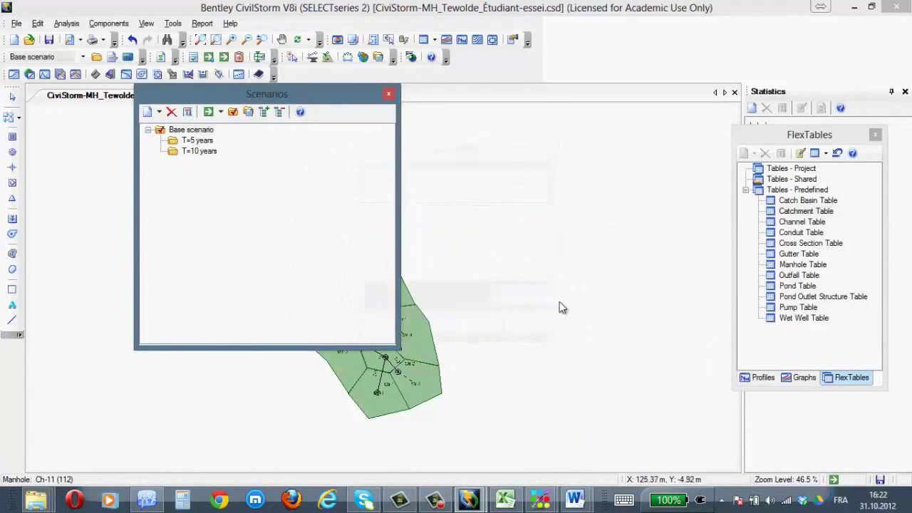
pyautogui.click(388, 91)
# - Review the user notifications for the batch run and close them
pyautogui.click(66, 22)
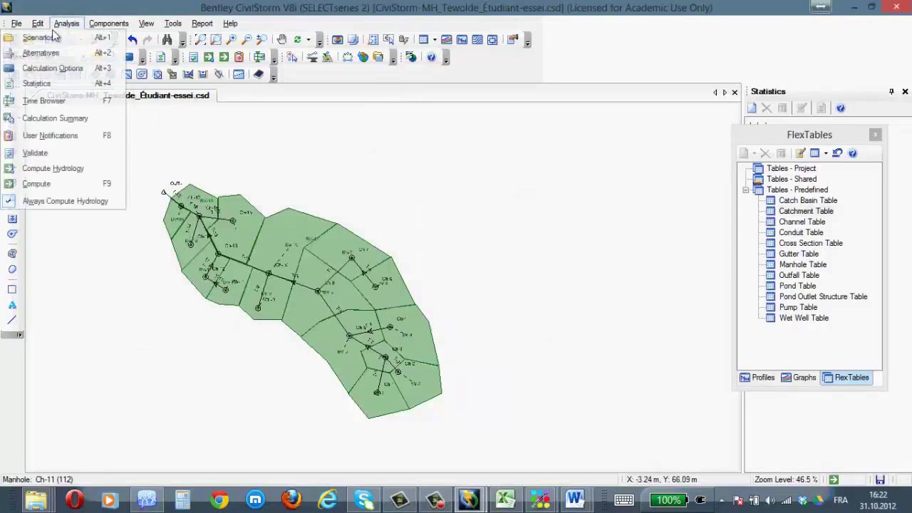
pyautogui.click(36, 137)
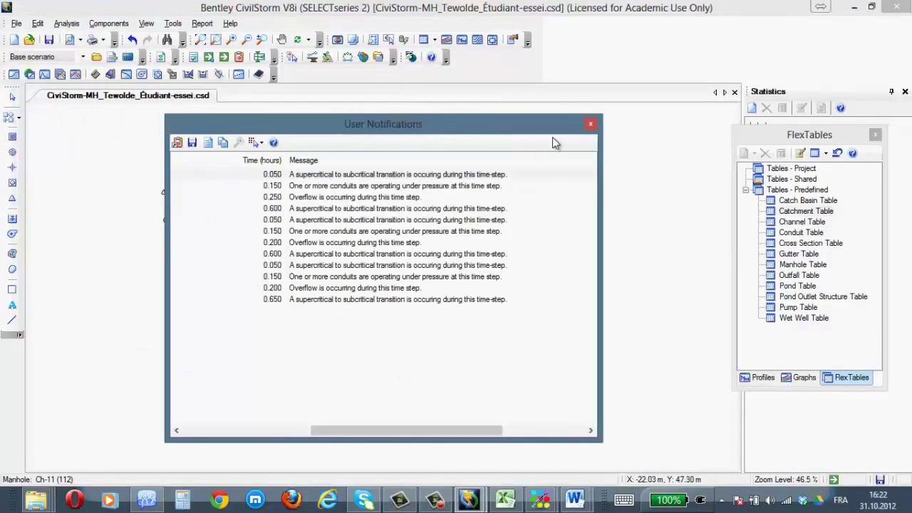
pyautogui.click(590, 127)
# - Compute the hydrology and the full hydraulic analysis for the Base scenario
pyautogui.click(67, 23)
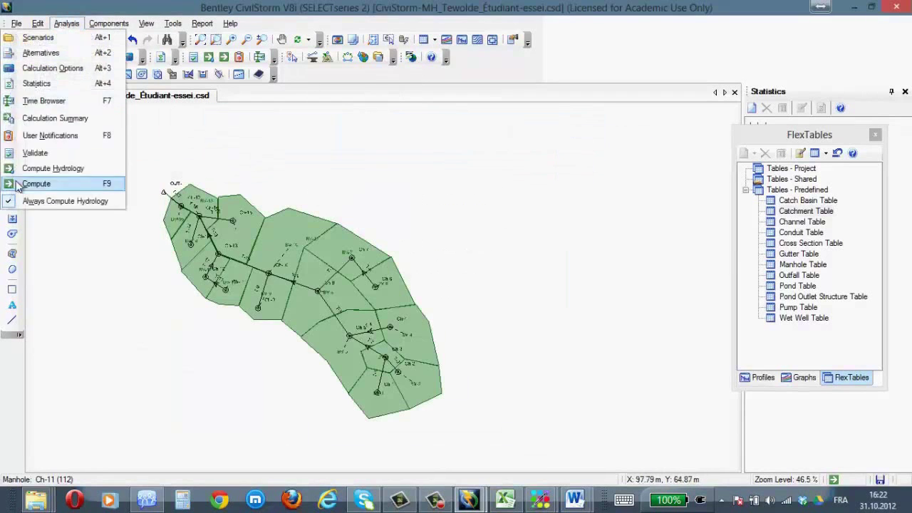
pyautogui.click(34, 169)
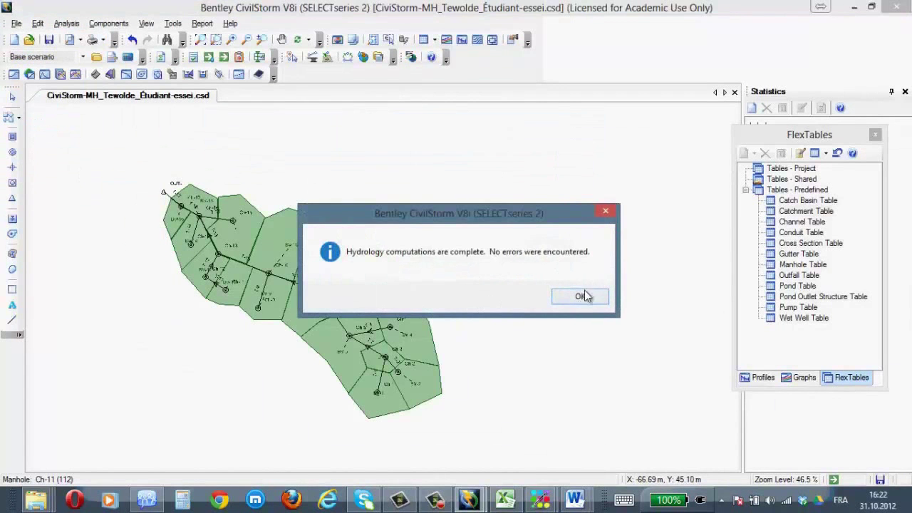
pyautogui.click(581, 296)
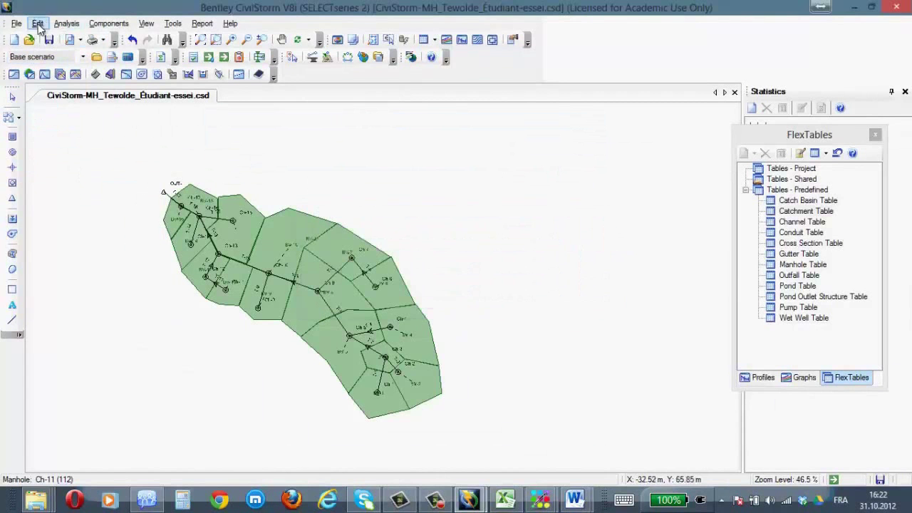
pyautogui.click(66, 23)
pyautogui.click(44, 183)
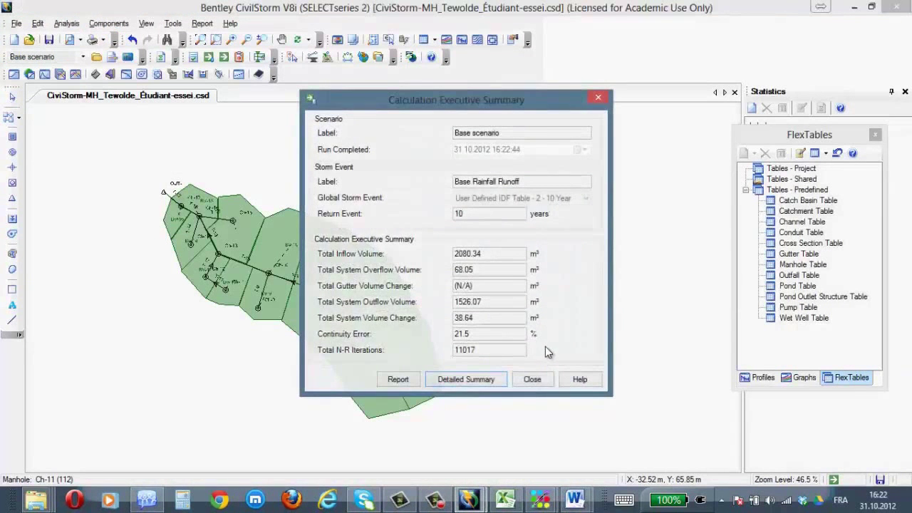
# - Open the detailed calculation summary report and examine the catchment areas, runoff volumes, peak flows and times to peak
pyautogui.click(467, 380)
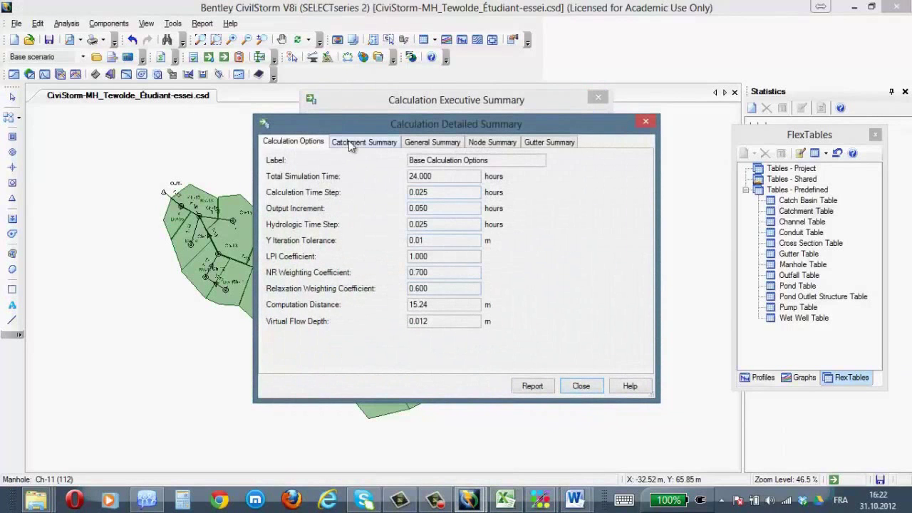
pyautogui.click(533, 386)
pyautogui.scroll(-5, 426, 363)
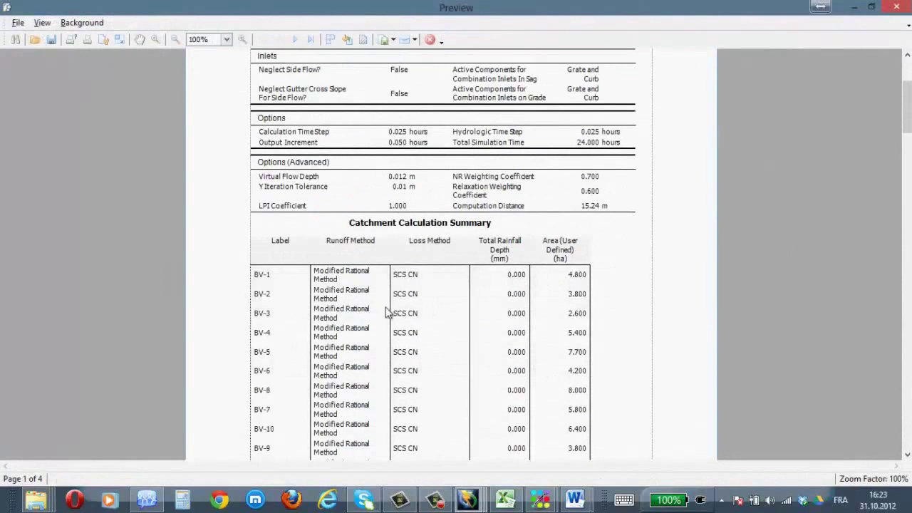
pyautogui.scroll(-2, 435, 330)
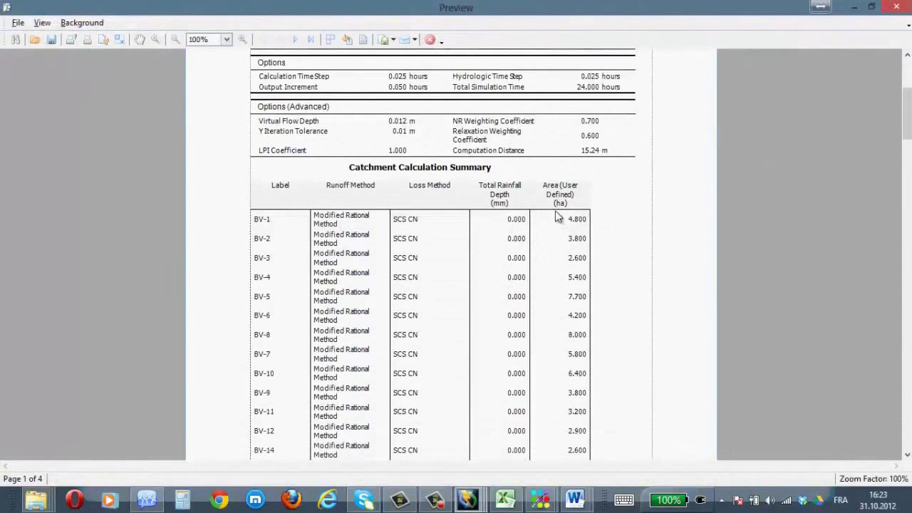
pyautogui.scroll(-6, 560, 375)
pyautogui.scroll(-11, 553, 378)
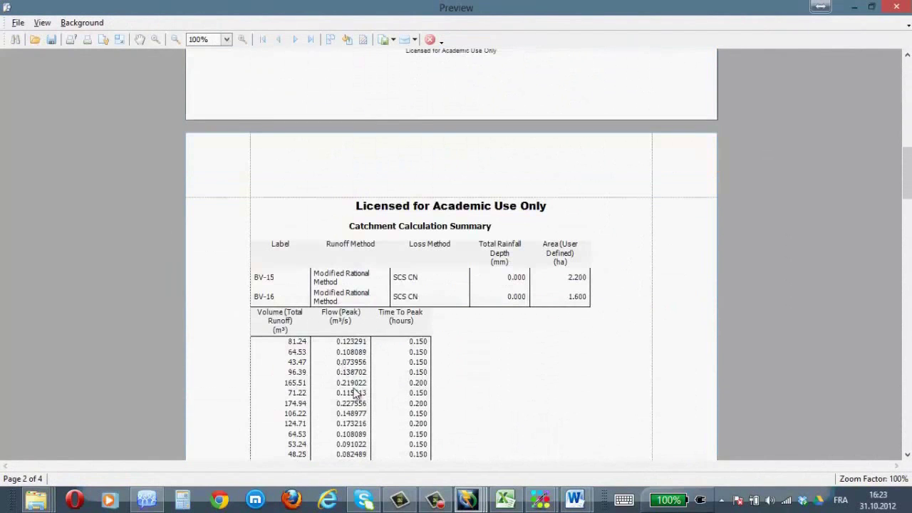
pyautogui.scroll(-2, 415, 394)
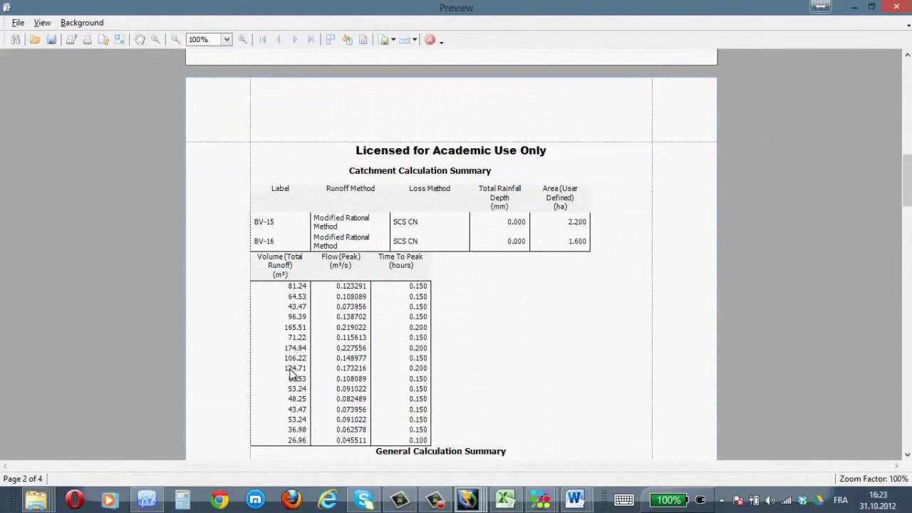
pyautogui.scroll(-1, 305, 383)
pyautogui.scroll(-2, 305, 385)
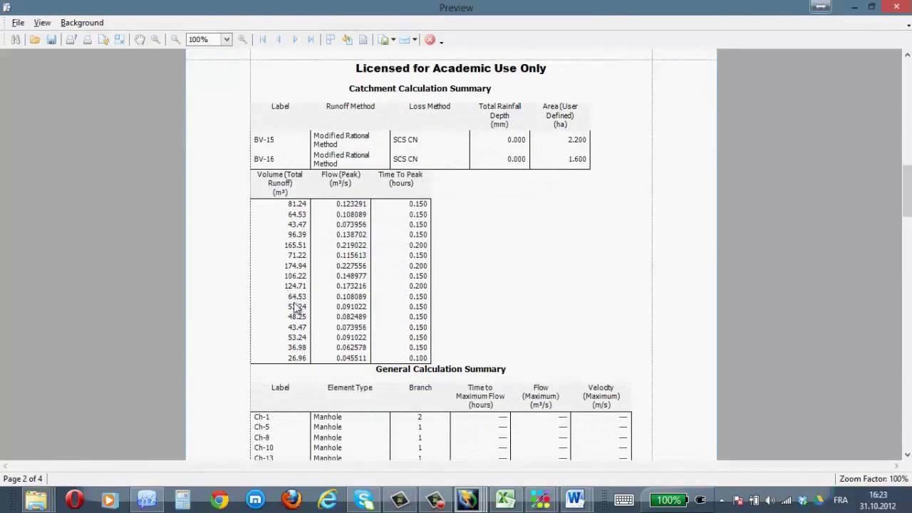
# - Examine the General Calculation Summary for manholes and conduits in the report, and close the report and calculation summaries
pyautogui.scroll(-2, 322, 338)
pyautogui.scroll(-7, 323, 339)
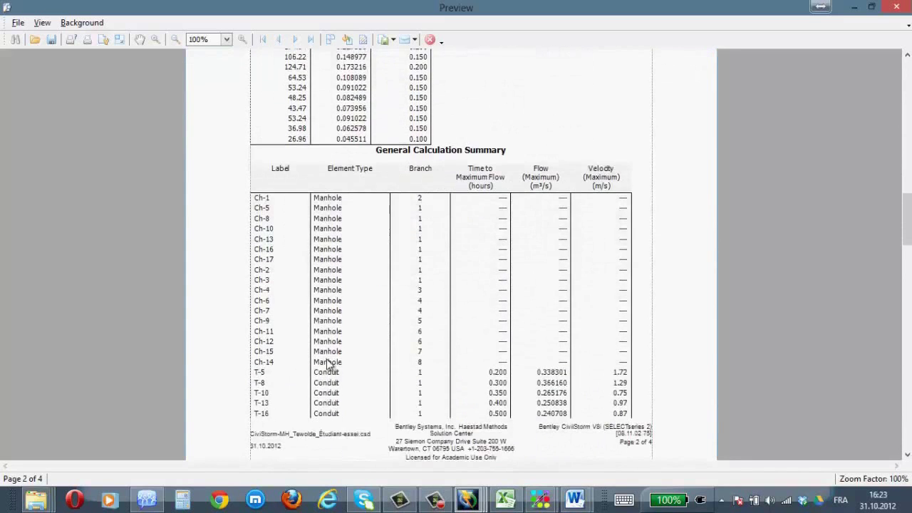
pyautogui.scroll(-2, 328, 365)
pyautogui.scroll(-9, 328, 366)
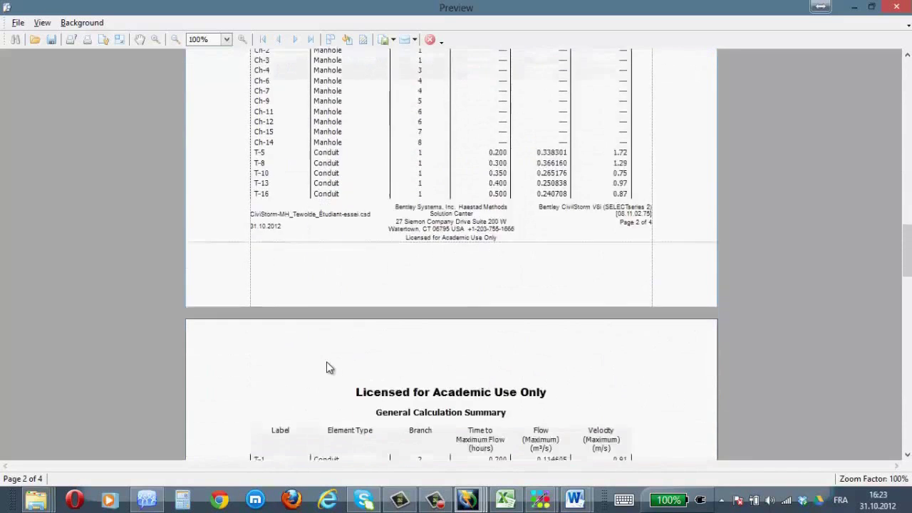
pyautogui.scroll(-4, 328, 367)
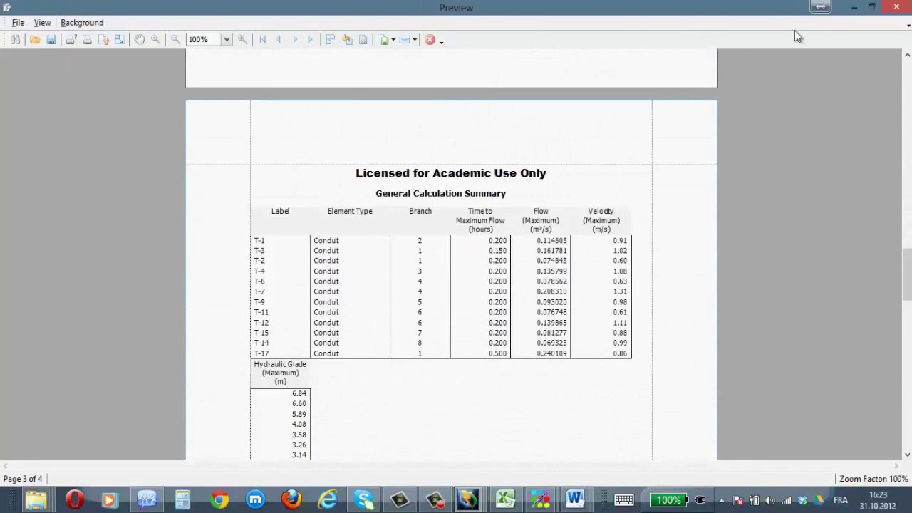
pyautogui.click(898, 6)
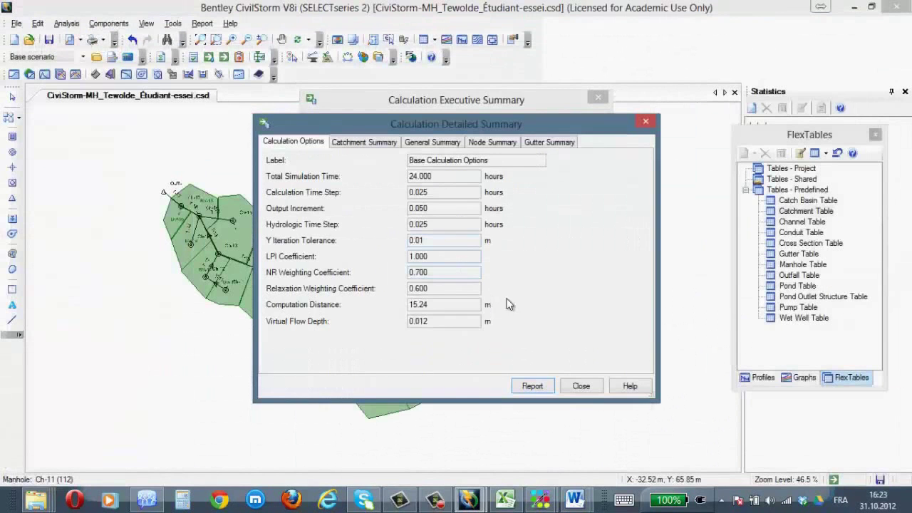
pyautogui.click(590, 388)
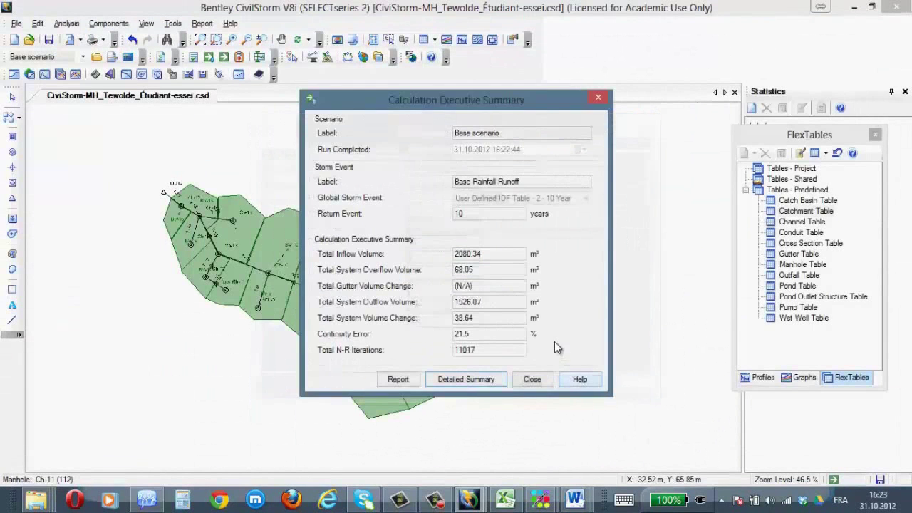
pyautogui.click(533, 379)
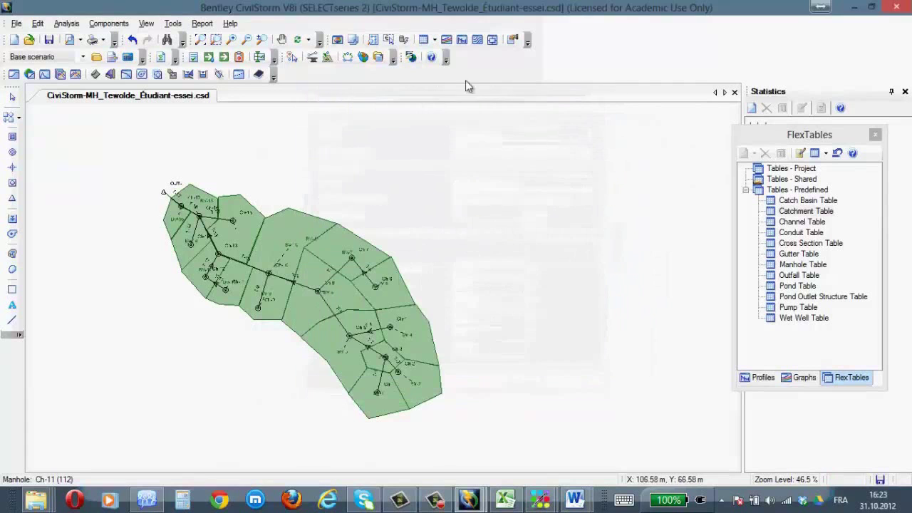
# - Create a new profile and select its path from the drawing through manholes Ch-8, Ch-10 and Ch-13
pyautogui.click(461, 41)
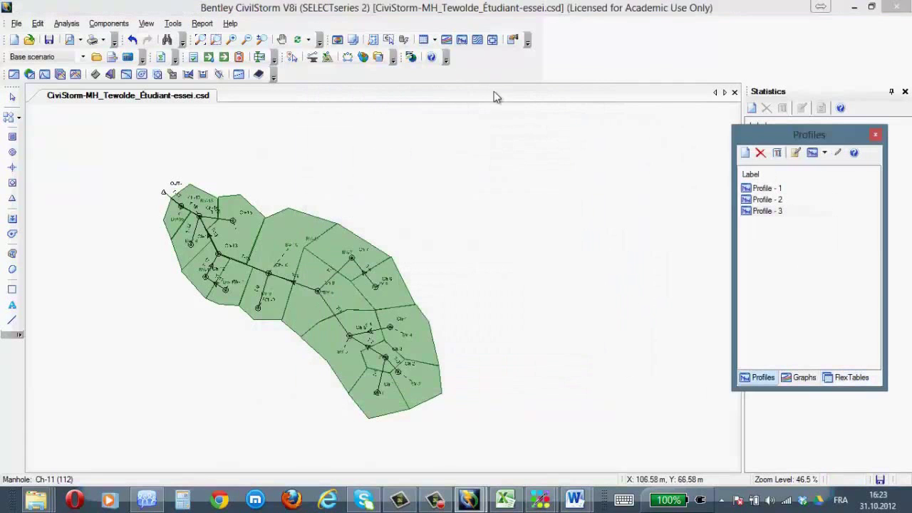
pyautogui.click(744, 152)
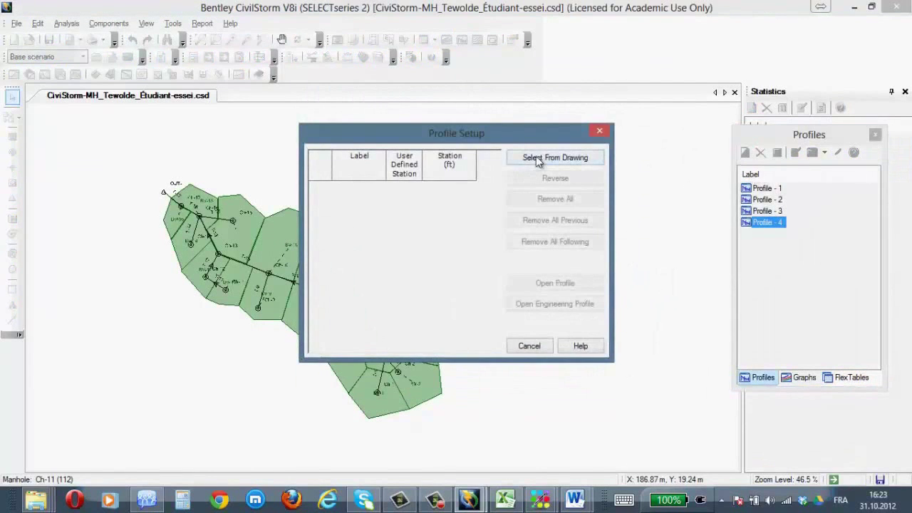
pyautogui.click(539, 159)
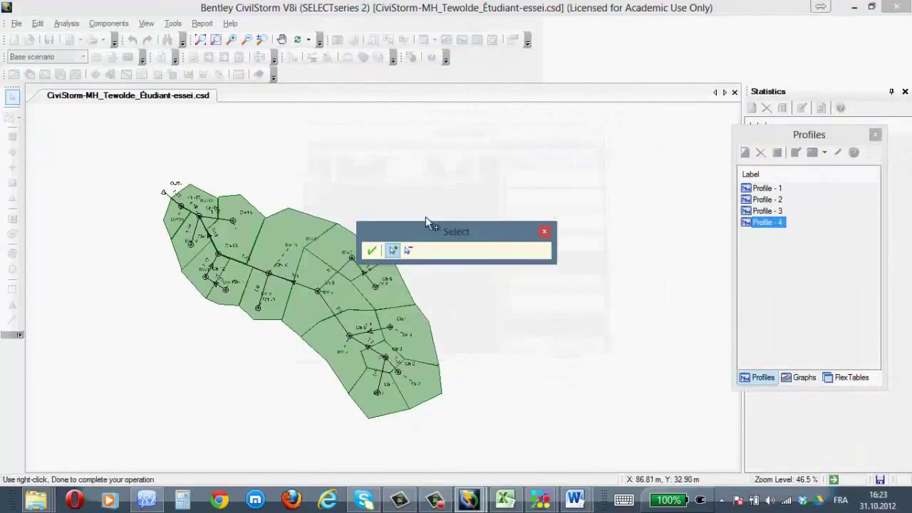
pyautogui.click(318, 291)
pyautogui.click(268, 274)
pyautogui.click(217, 254)
pyautogui.click(371, 250)
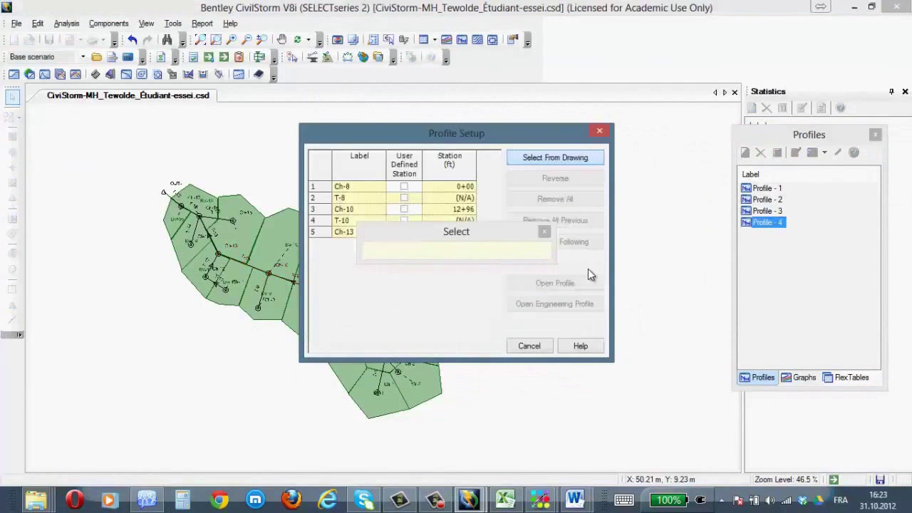
# - Open the new profile through Ch-8, Ch-10 and Ch-13 and examine its water level over time by animating and scrubbing the time steps
pyautogui.click(552, 285)
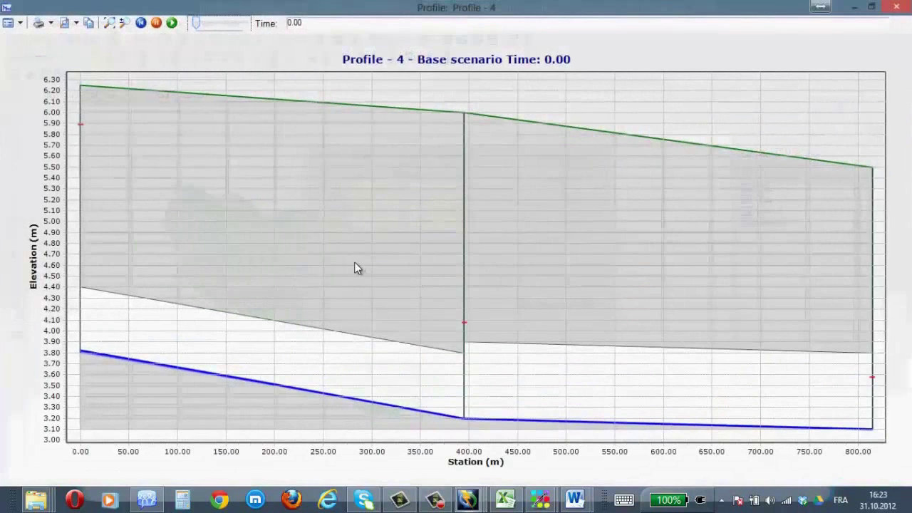
pyautogui.click(171, 24)
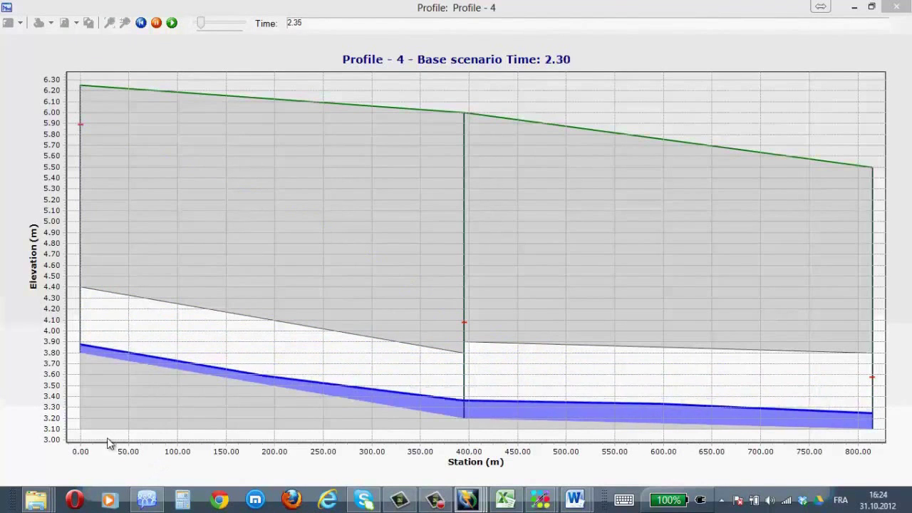
pyautogui.moveTo(203, 24); pyautogui.dragTo(188, 27)
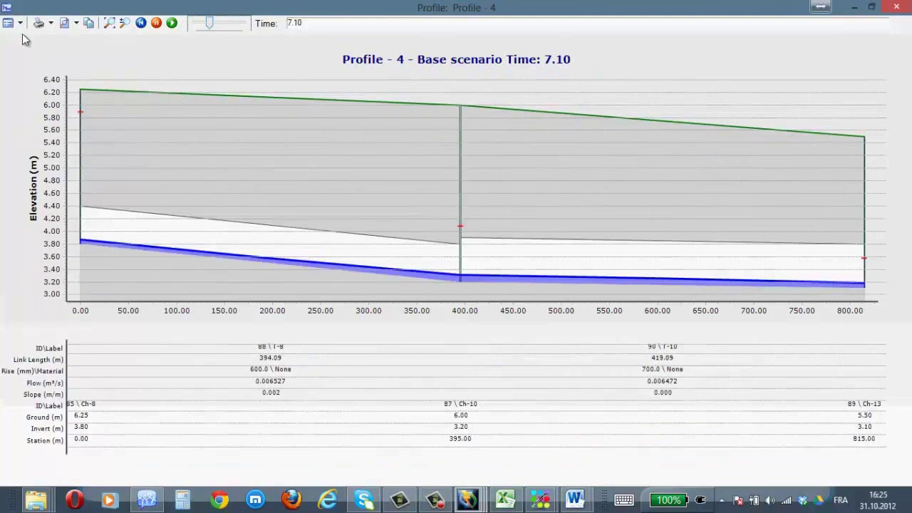
# - Show the legend on the profile chart and look through its print, data and series chart options before closing the profile
pyautogui.click(21, 24)
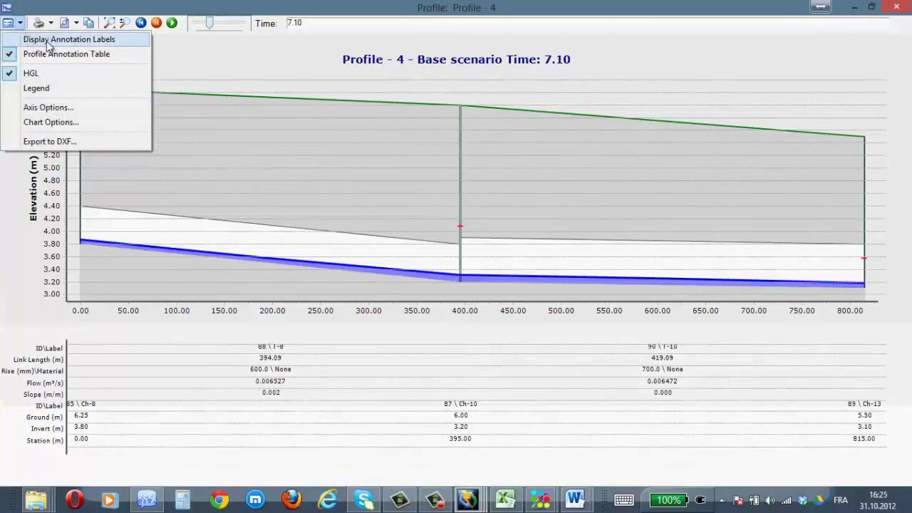
pyautogui.click(39, 89)
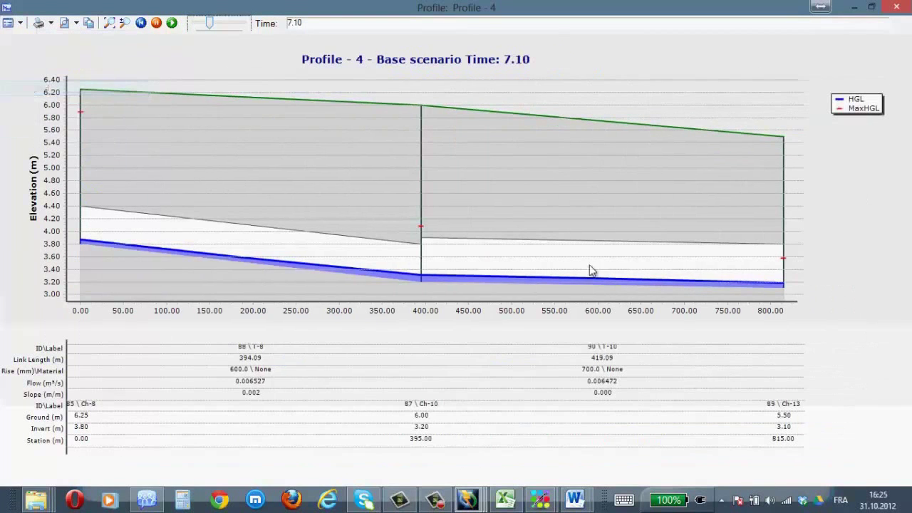
pyautogui.click(20, 23)
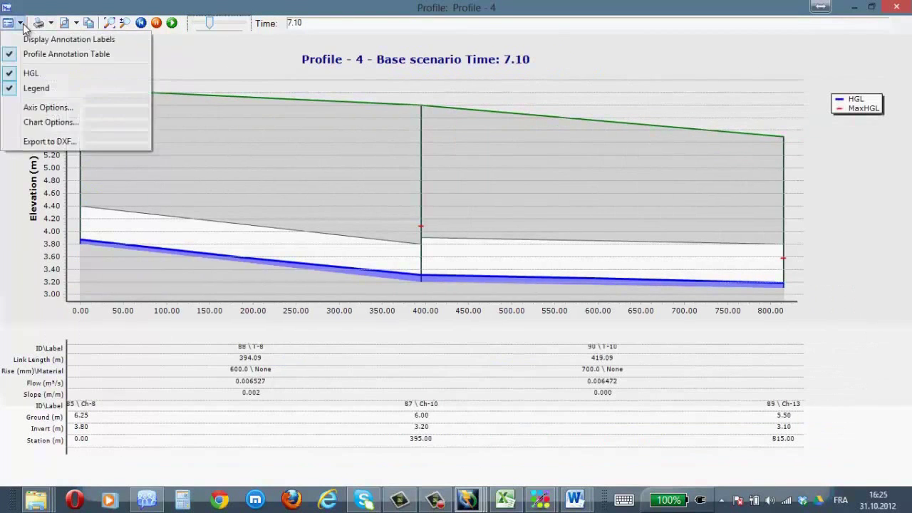
pyautogui.click(41, 124)
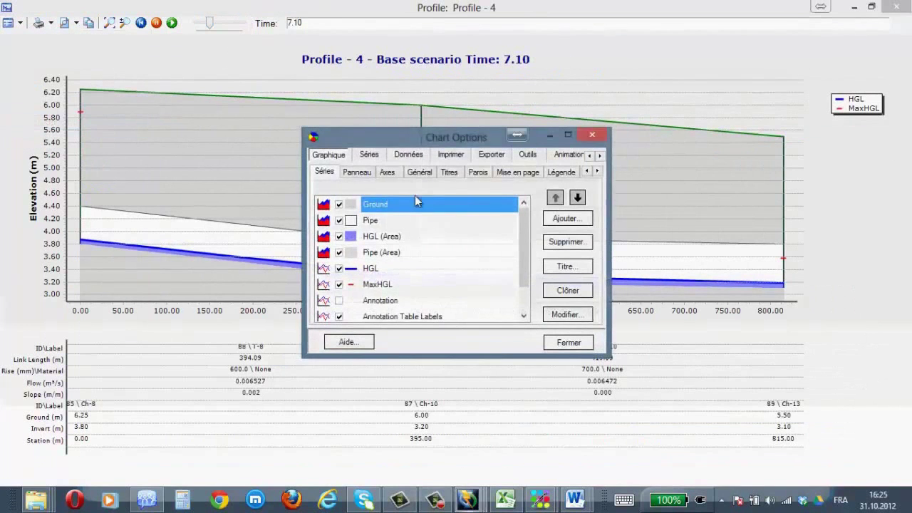
pyautogui.click(451, 157)
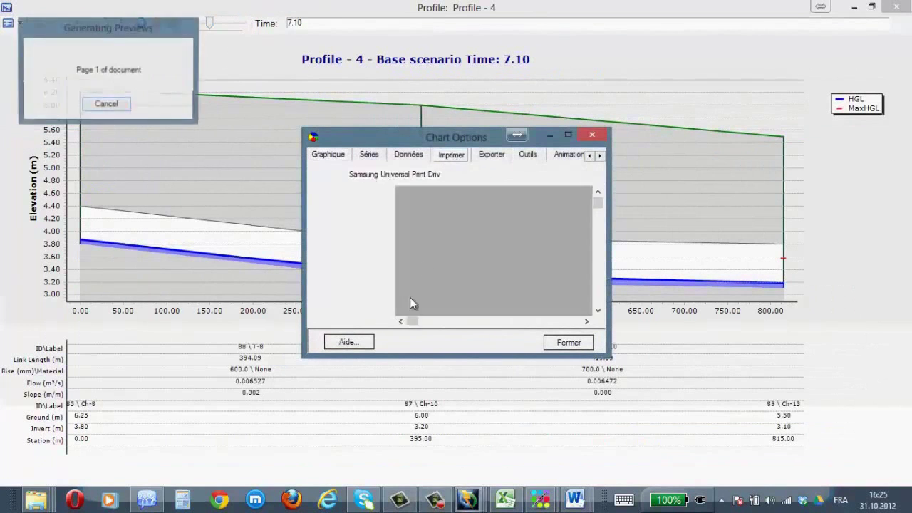
pyautogui.click(409, 156)
pyautogui.click(369, 155)
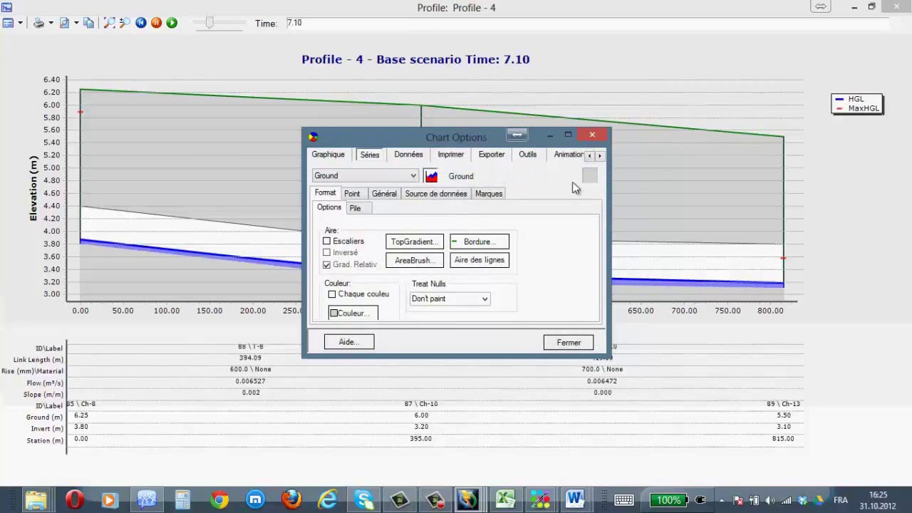
pyautogui.click(590, 134)
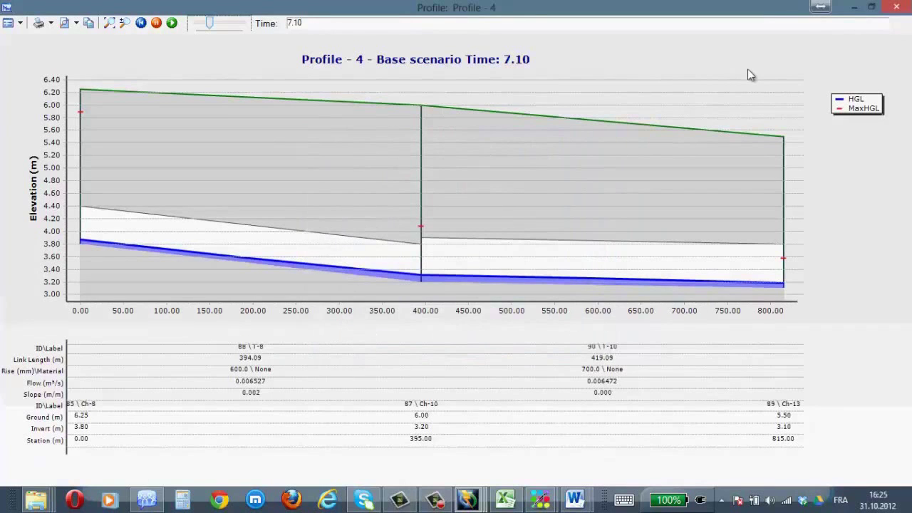
pyautogui.click(894, 9)
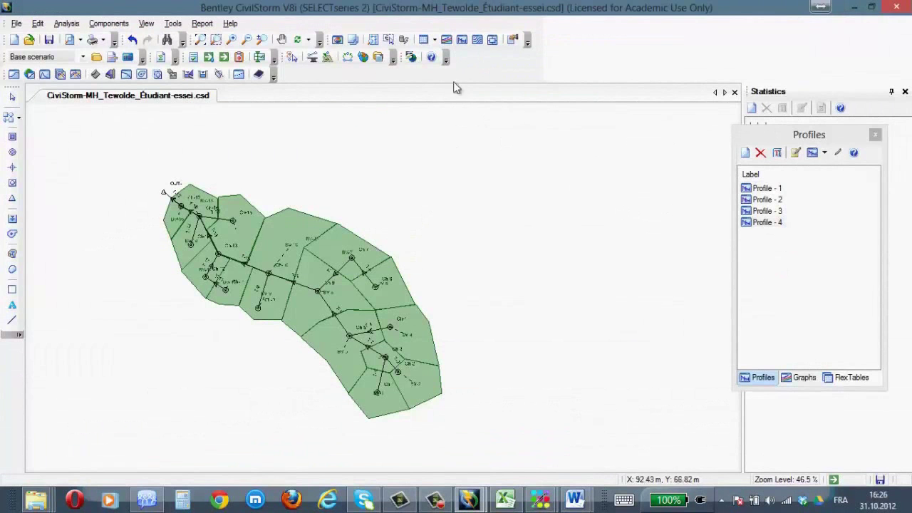
# - Create a line-series graph of the Hydraulic Grade Line at manholes Ch-10 and Ch-13 for the Base scenario, and close the graph after viewing it
pyautogui.click(446, 42)
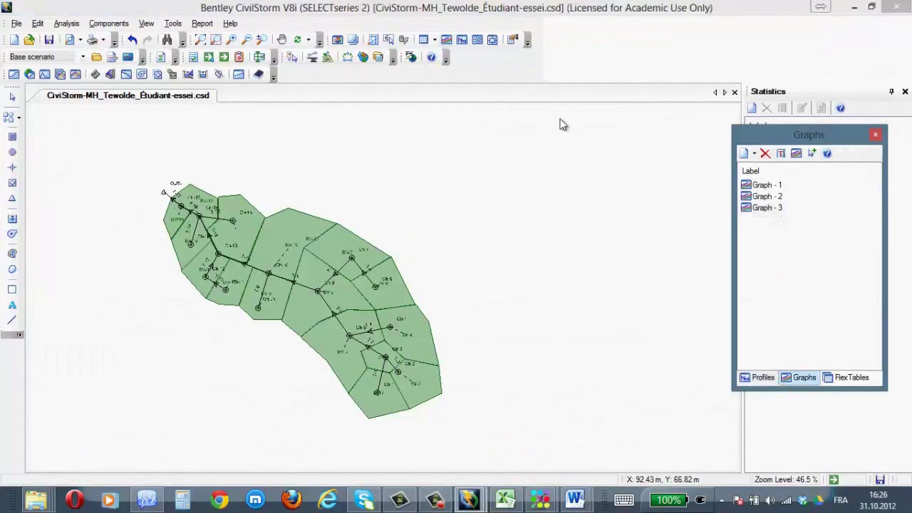
pyautogui.click(755, 154)
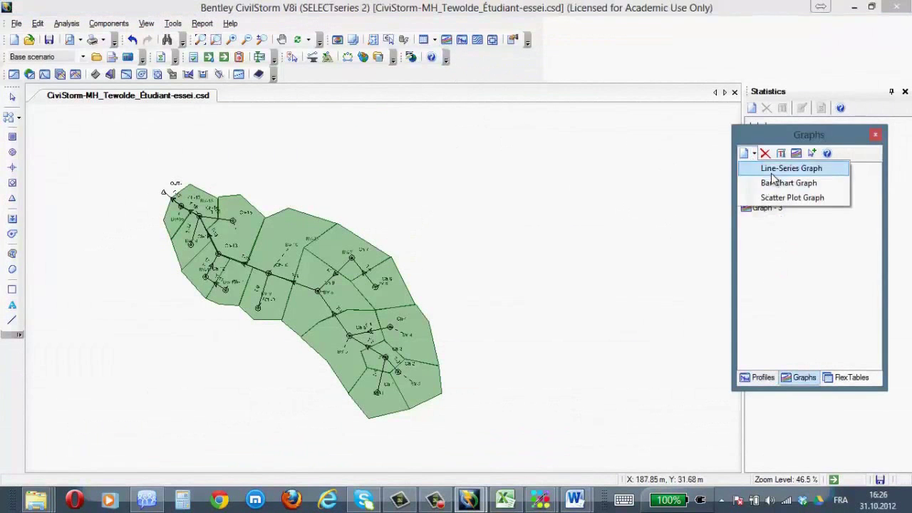
pyautogui.click(781, 168)
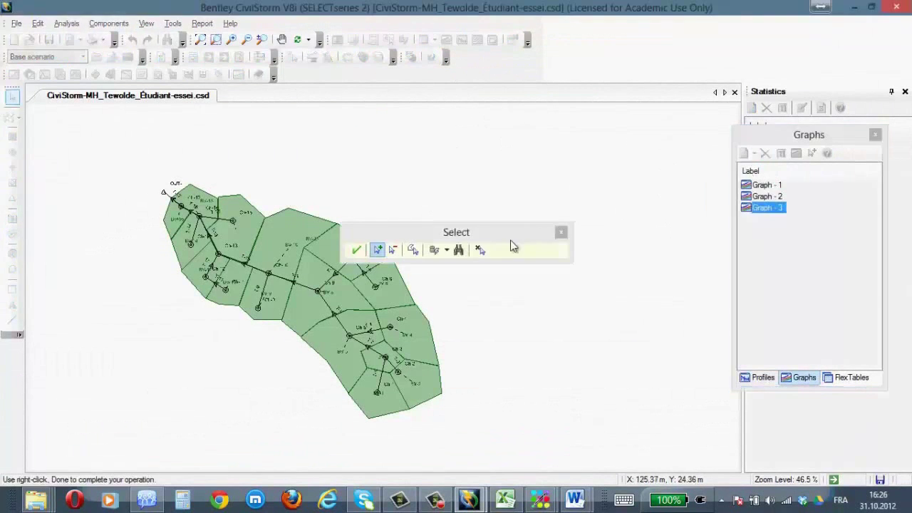
pyautogui.click(268, 273)
pyautogui.click(218, 254)
pyautogui.click(357, 251)
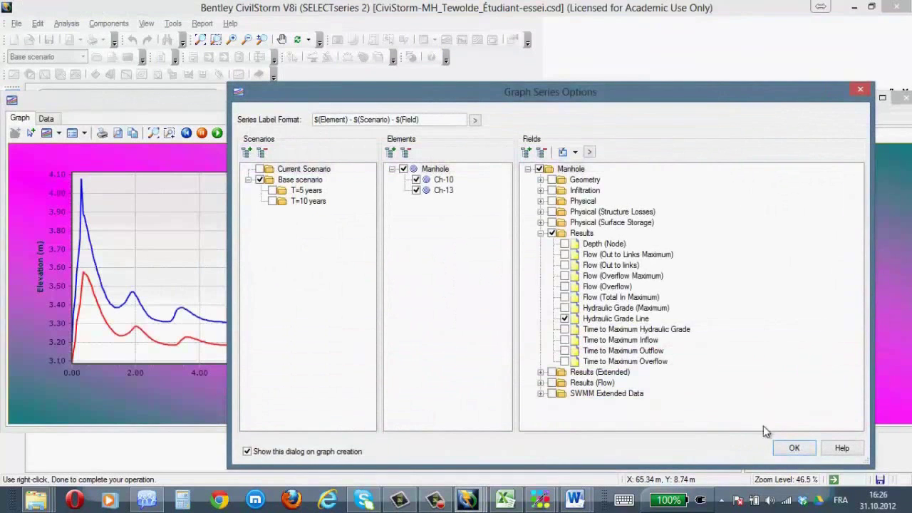
pyautogui.click(796, 449)
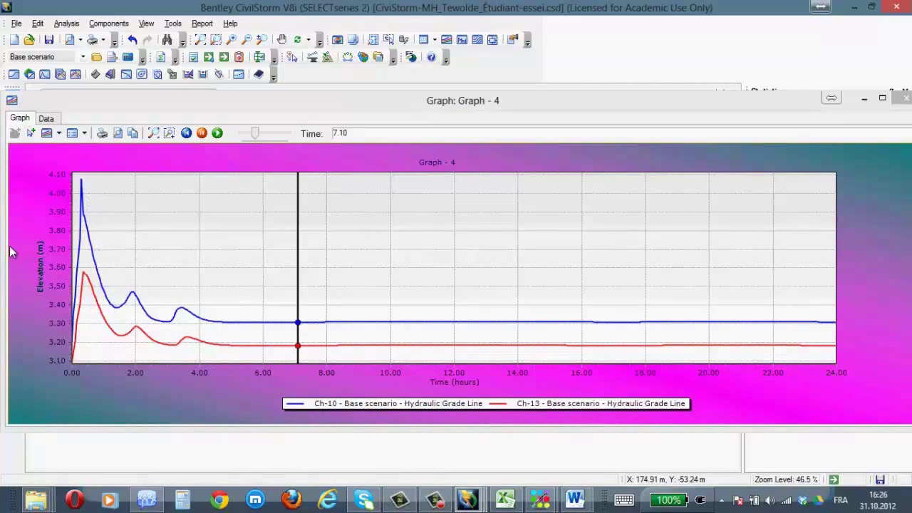
pyautogui.moveTo(566, 109); pyautogui.dragTo(407, 151)
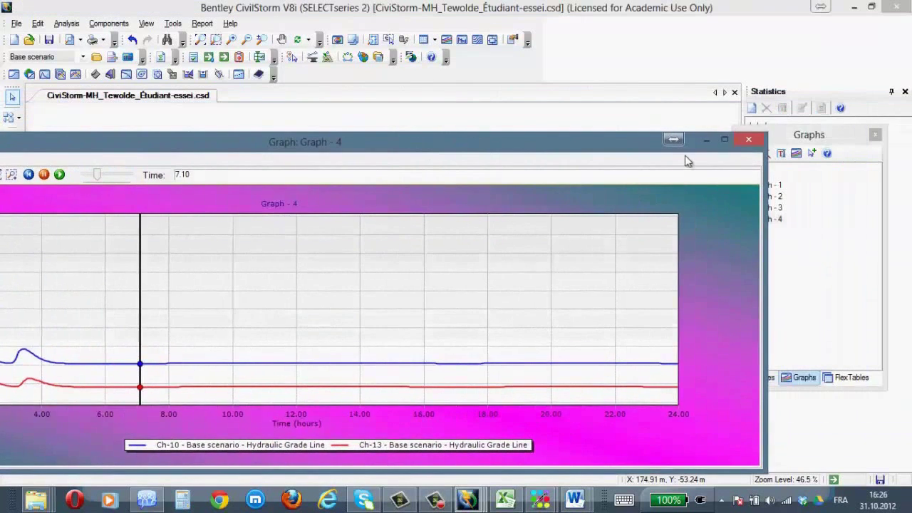
pyautogui.click(747, 141)
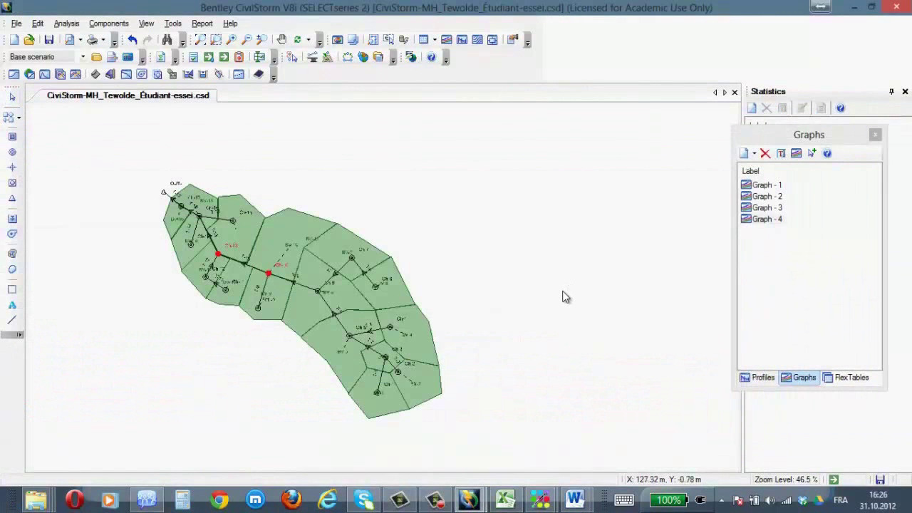